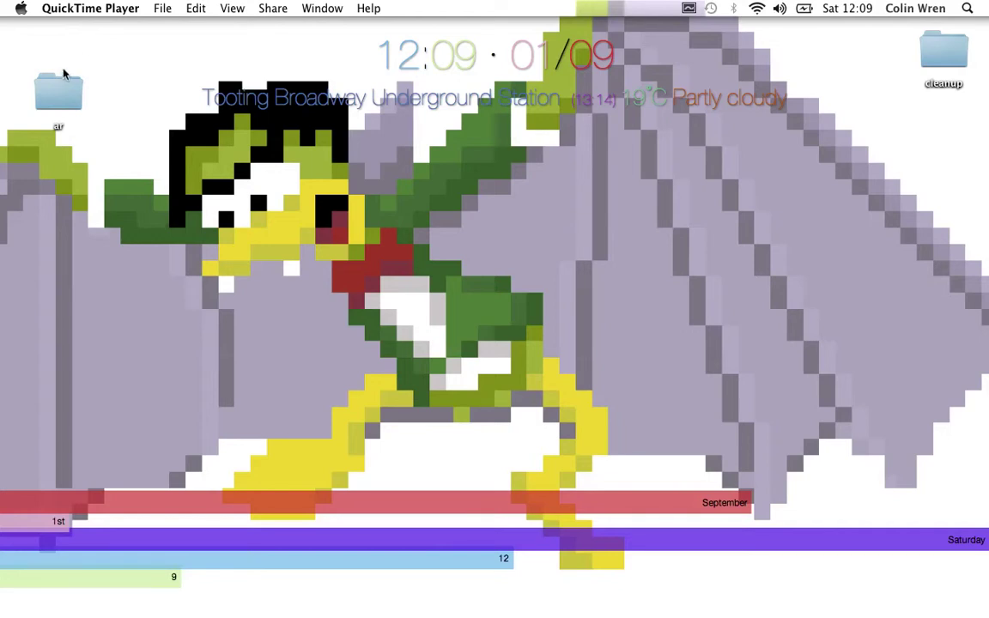
Switch to Sigil from the Dock, showing Annual Report.epub on index.xhtml
{"action": "mouse_move", "coordinate": [483, 592]}
{"action": "mouse_move", "coordinate": [537, 601]}
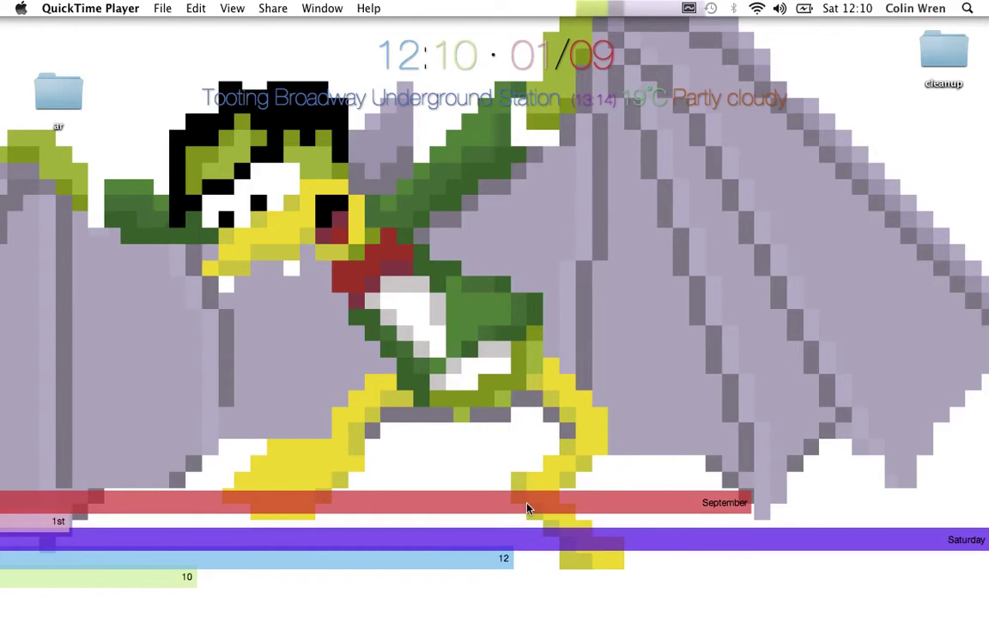
{"action": "mouse_move", "coordinate": [580, 611]}
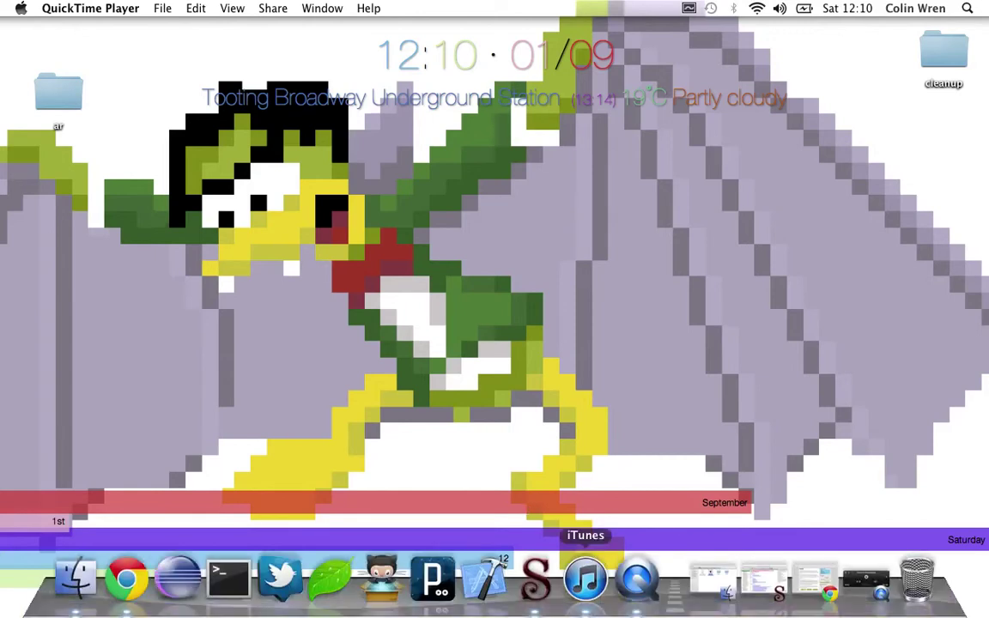
{"action": "left_click", "coordinate": [532, 582]}
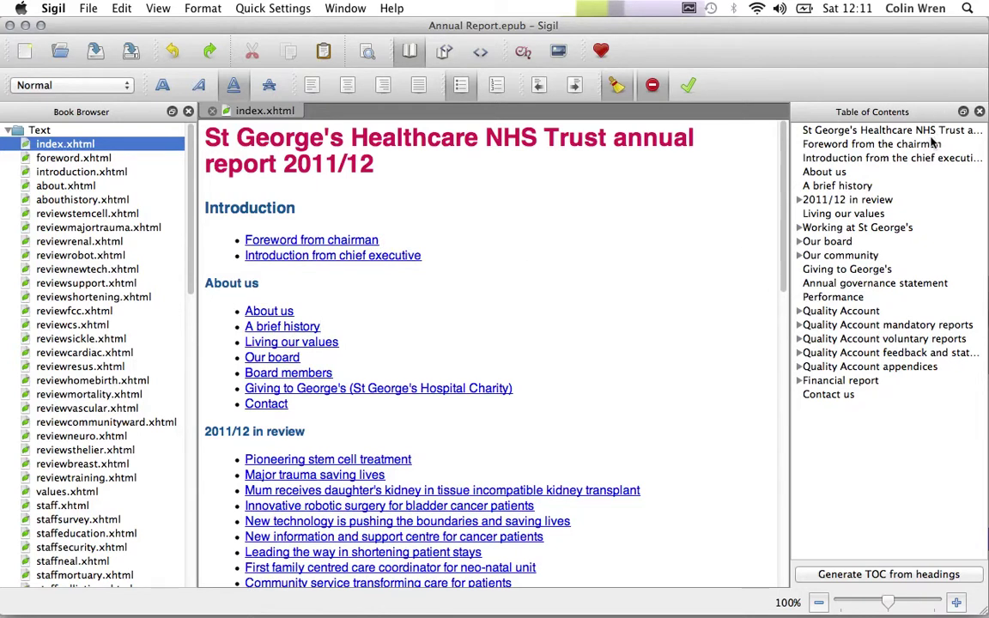
{"action": "left_click", "coordinate": [893, 158]}
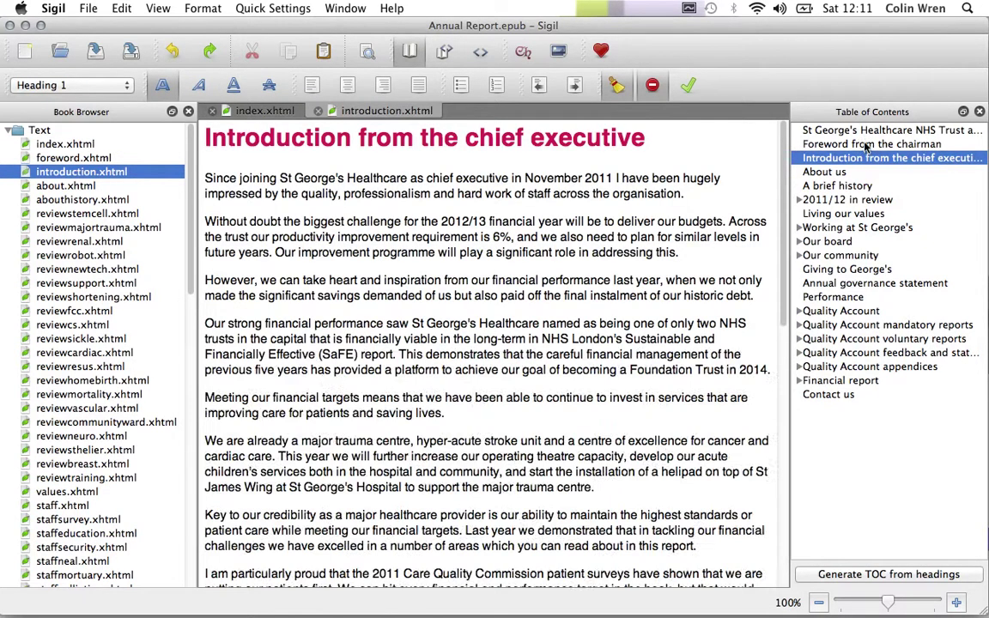
{"action": "left_click", "coordinate": [866, 145]}
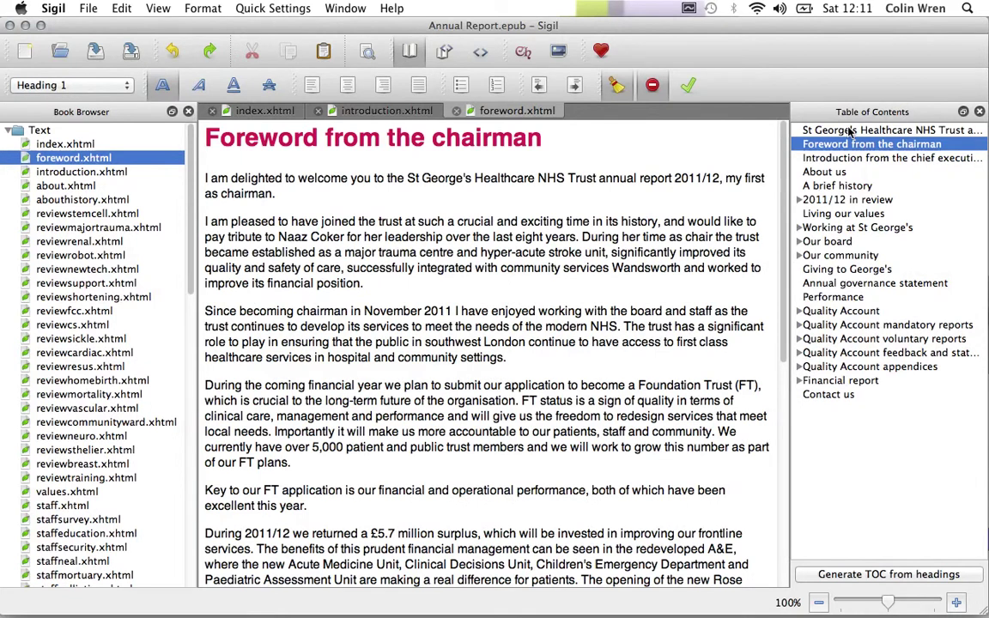
{"action": "left_click", "coordinate": [850, 130]}
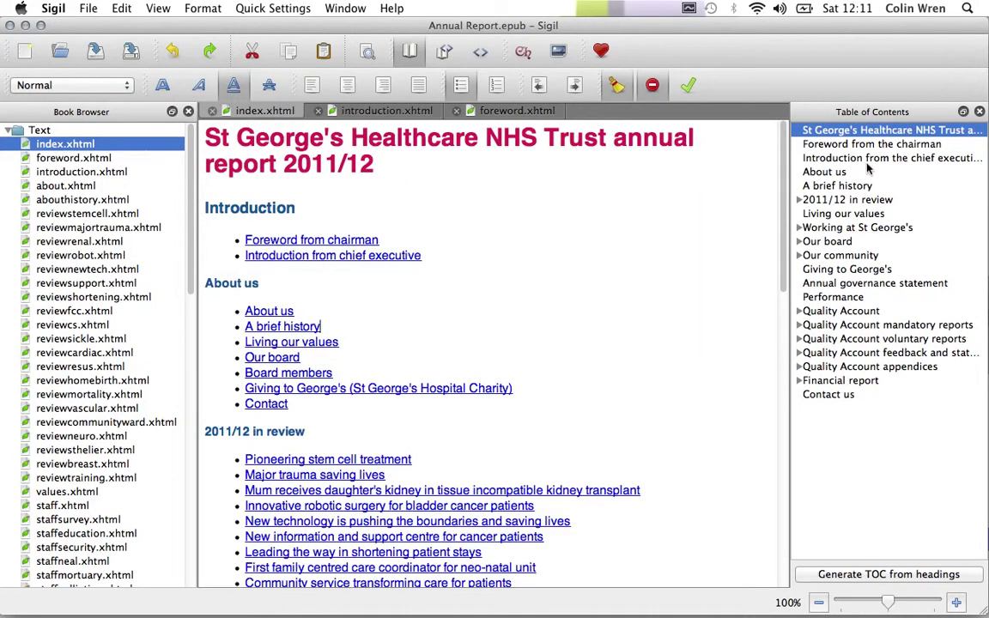
{"action": "left_click", "coordinate": [799, 200]}
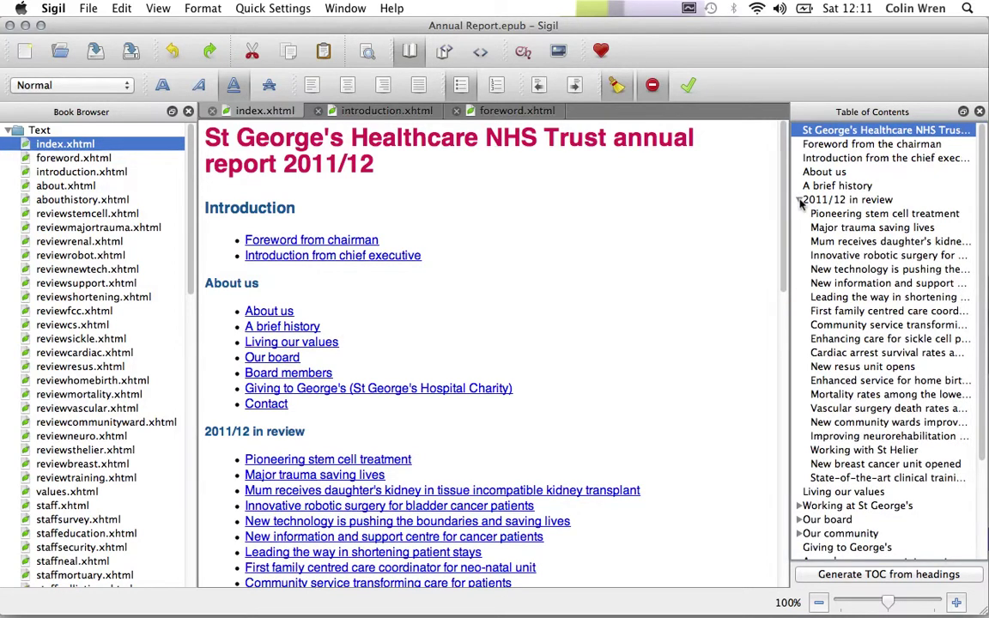
{"action": "left_click", "coordinate": [799, 200]}
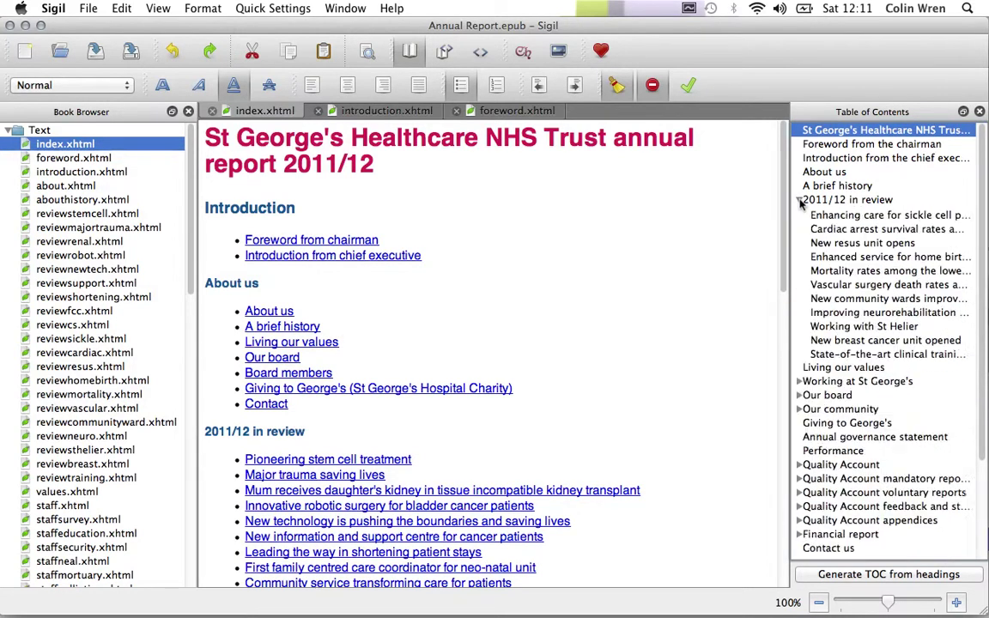
{"action": "left_click", "coordinate": [800, 227]}
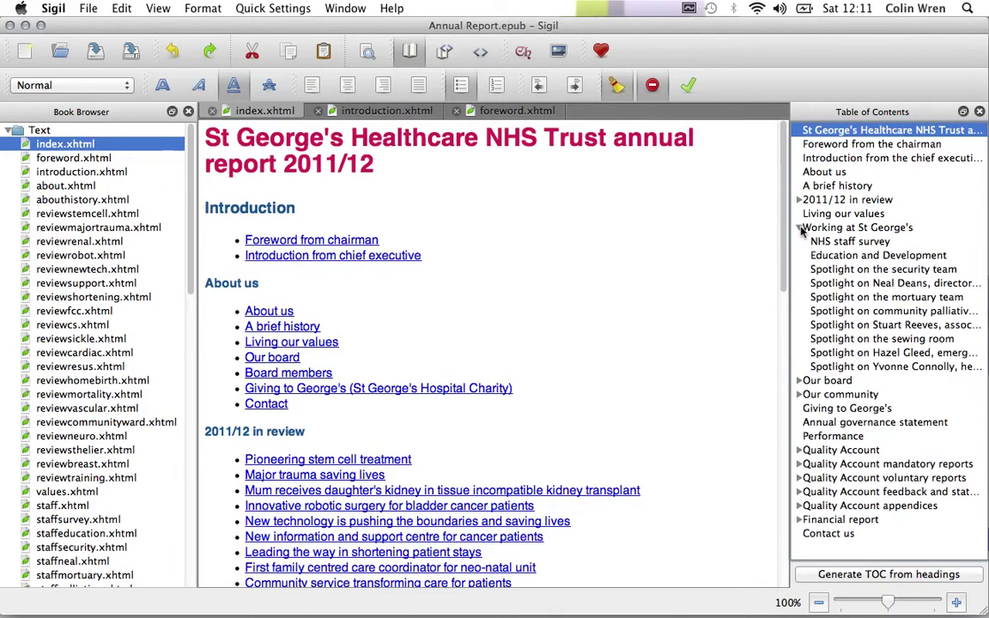
{"action": "left_click", "coordinate": [799, 228]}
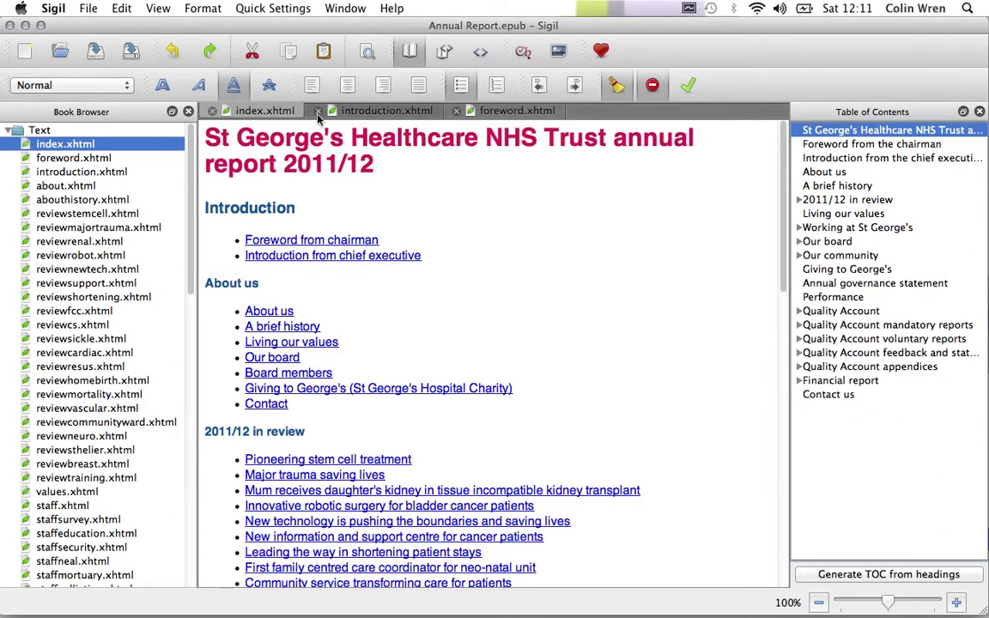
{"action": "left_click", "coordinate": [318, 111]}
{"action": "left_click", "coordinate": [318, 111]}
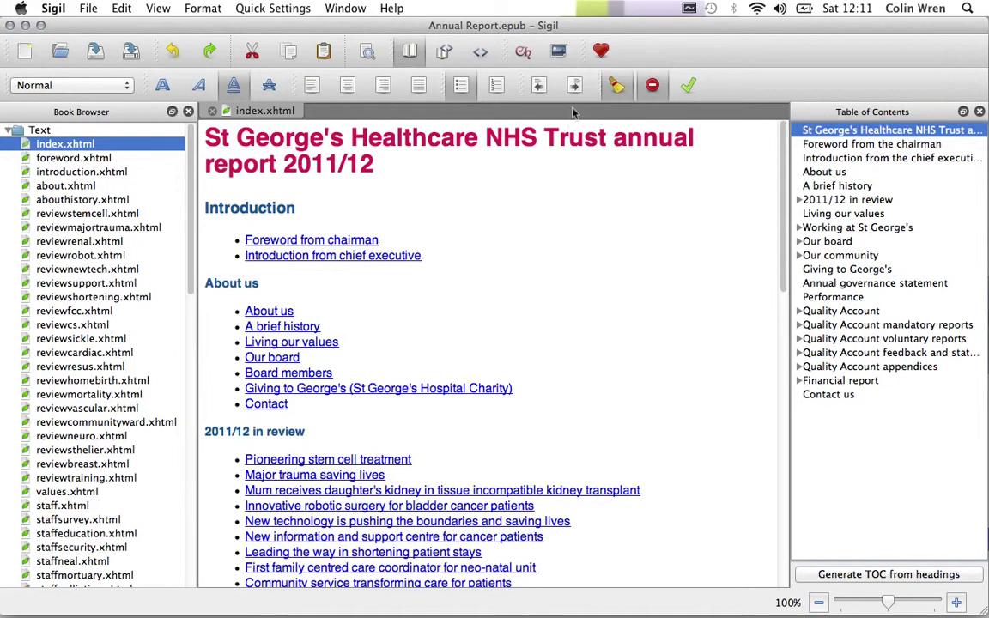
{"action": "left_click", "coordinate": [446, 52]}
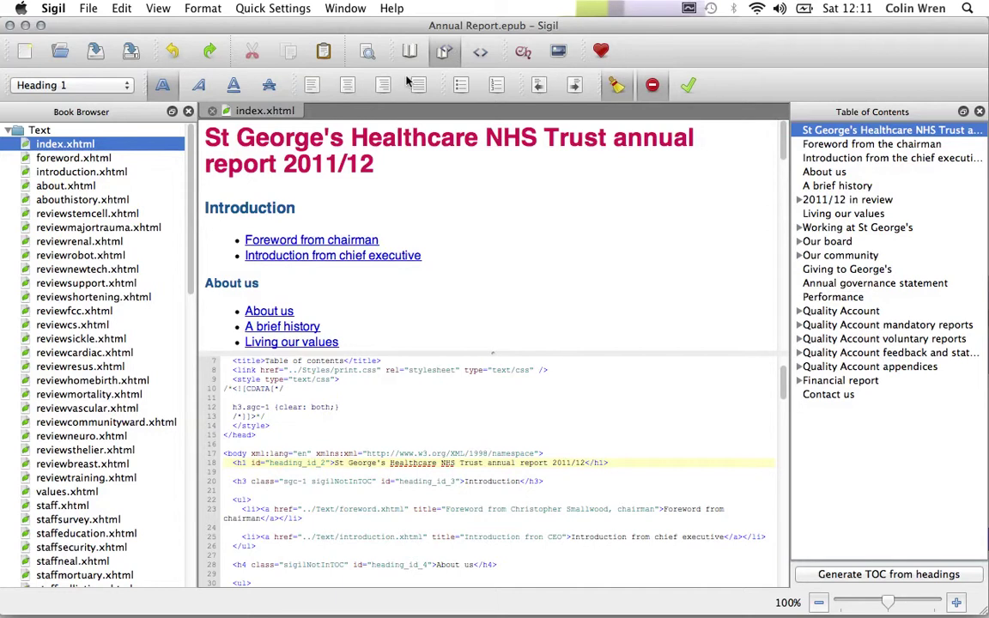
{"action": "left_click", "coordinate": [410, 53]}
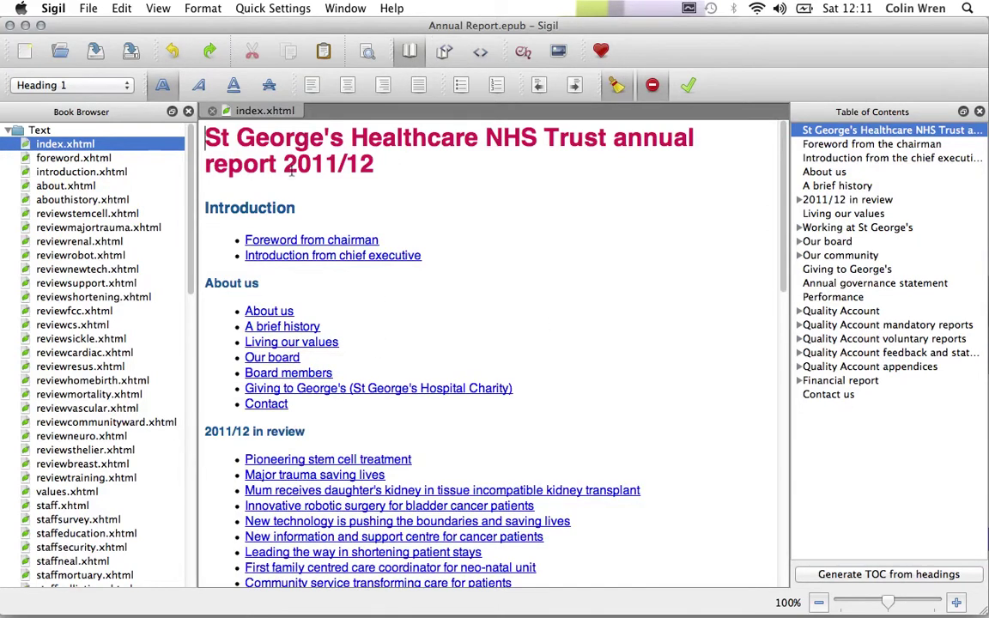
{"action": "left_click", "coordinate": [273, 206]}
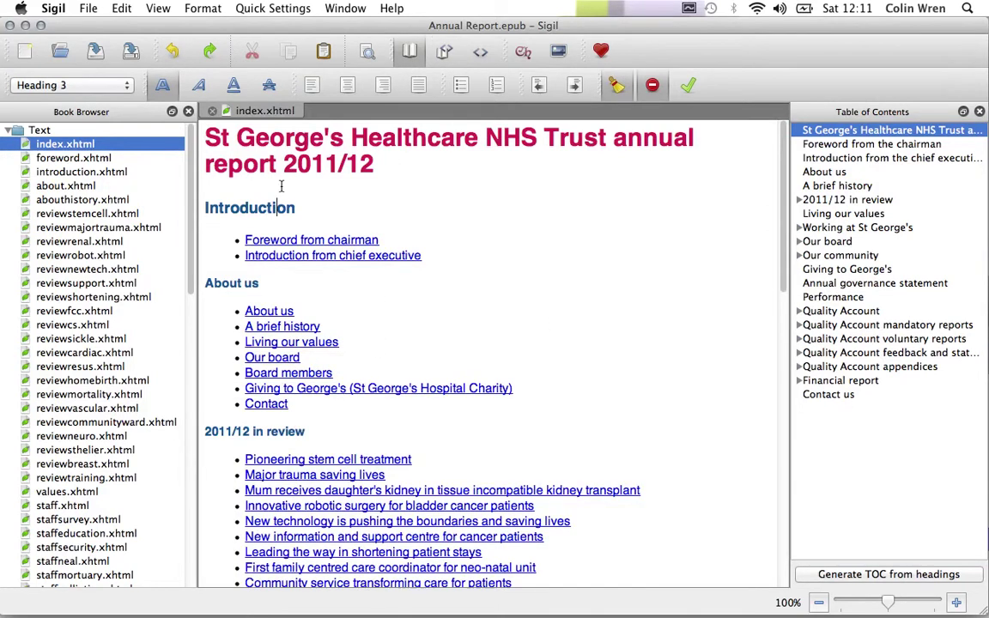
{"action": "left_click", "coordinate": [96, 82]}
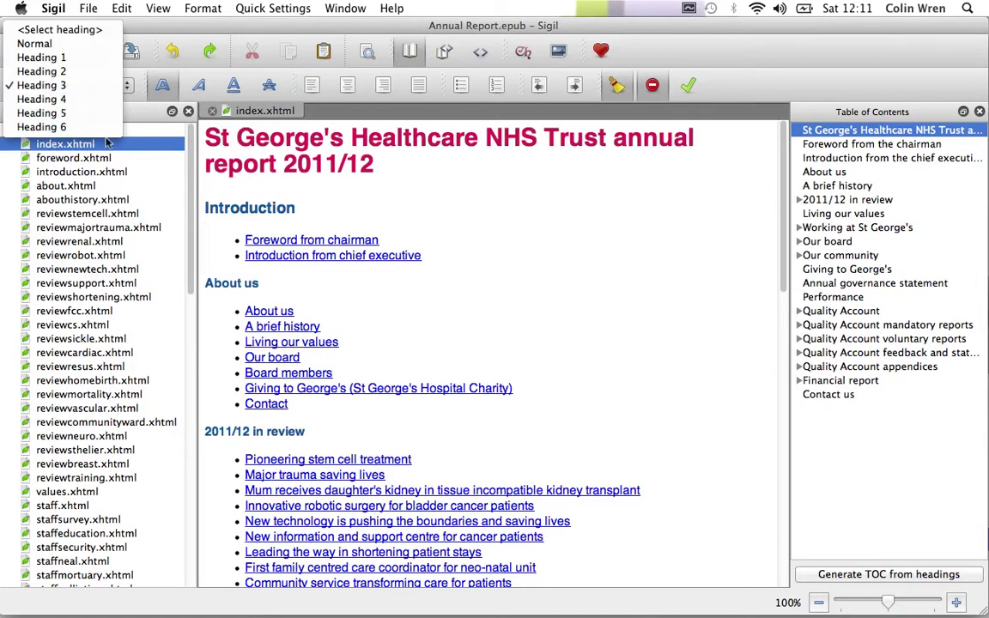
{"action": "key", "text": "Escape"}
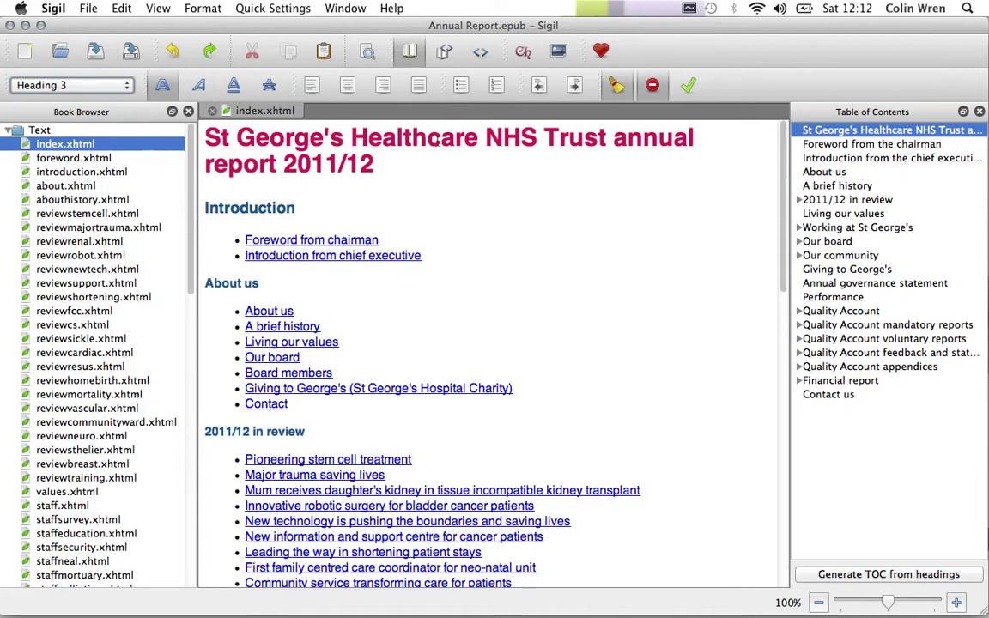
{"action": "left_click", "coordinate": [423, 271]}
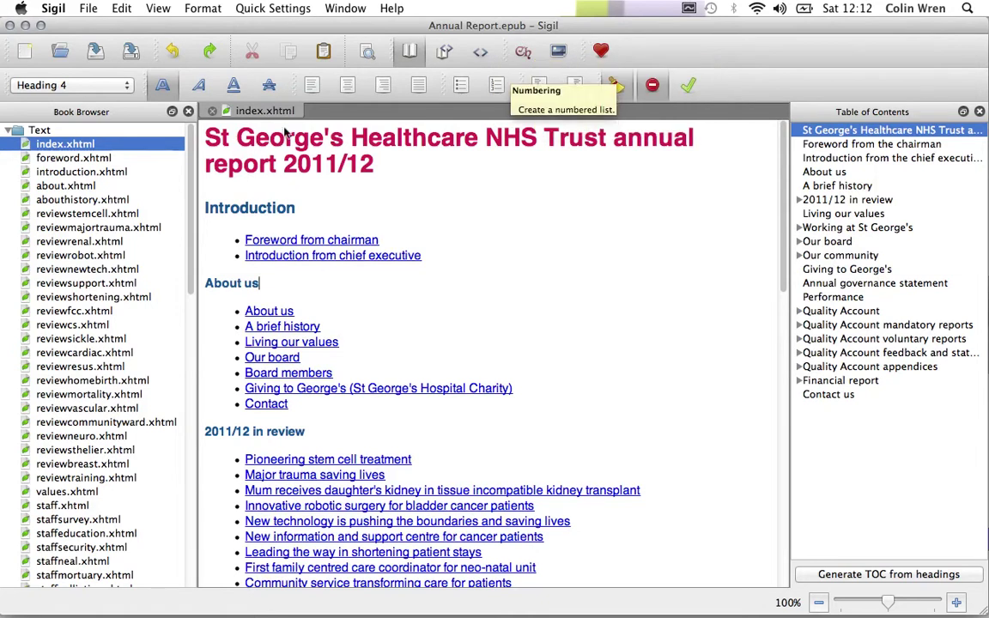
{"action": "left_click", "coordinate": [445, 52]}
Browse the index page's code around the report title line
{"action": "left_click", "coordinate": [376, 454]}
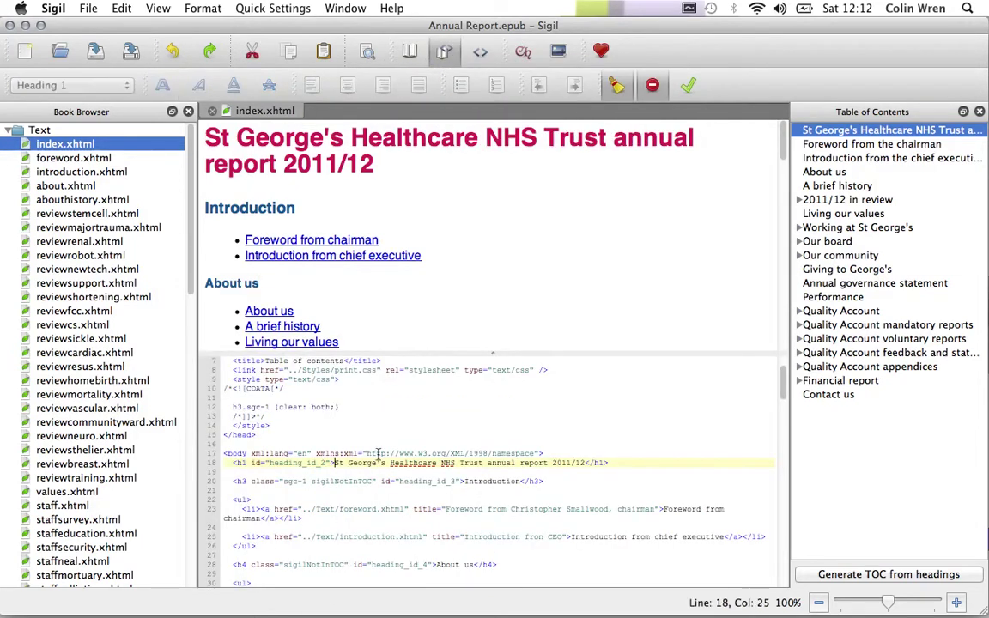
{"action": "scroll", "coordinate": [378, 454], "scroll_direction": "down", "scroll_amount": 4}
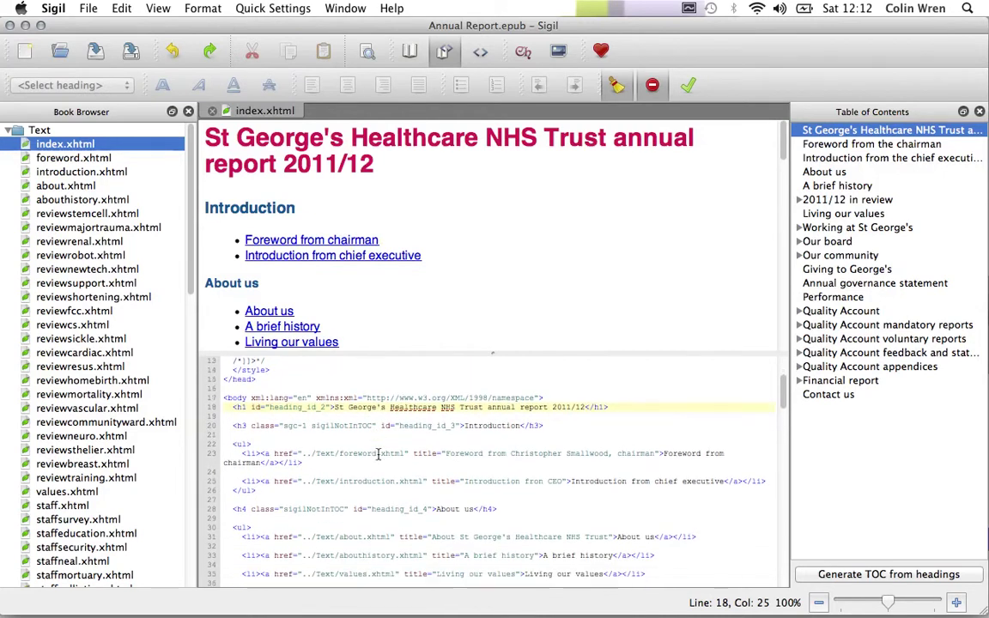
{"action": "scroll", "coordinate": [378, 455], "scroll_direction": "down", "scroll_amount": 3}
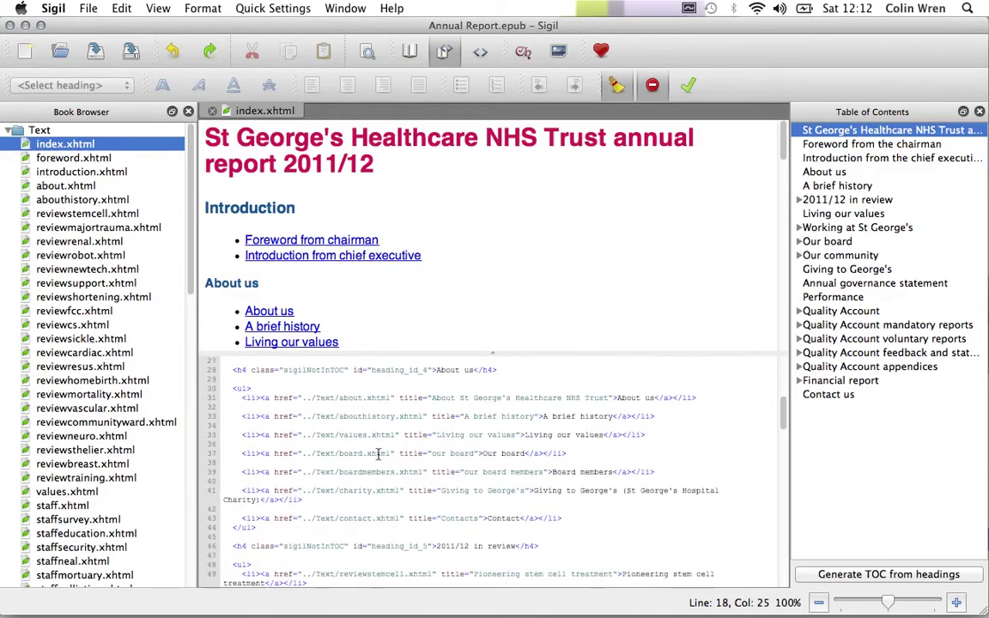
{"action": "scroll", "coordinate": [378, 455], "scroll_direction": "down", "scroll_amount": 5}
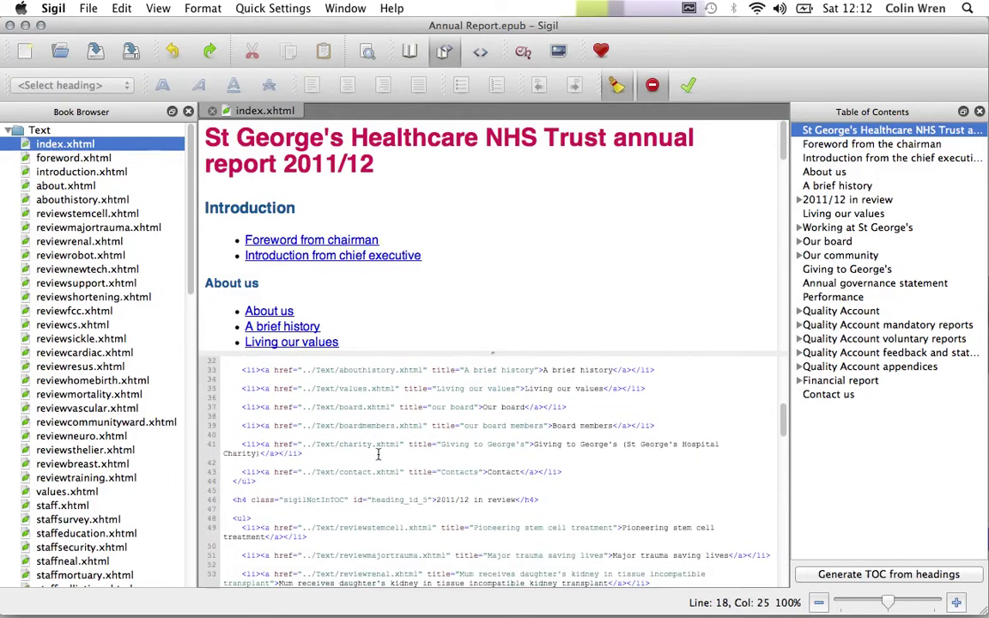
{"action": "scroll", "coordinate": [378, 455], "scroll_direction": "down", "scroll_amount": 5}
{"action": "scroll", "coordinate": [378, 455], "scroll_direction": "up", "scroll_amount": 7}
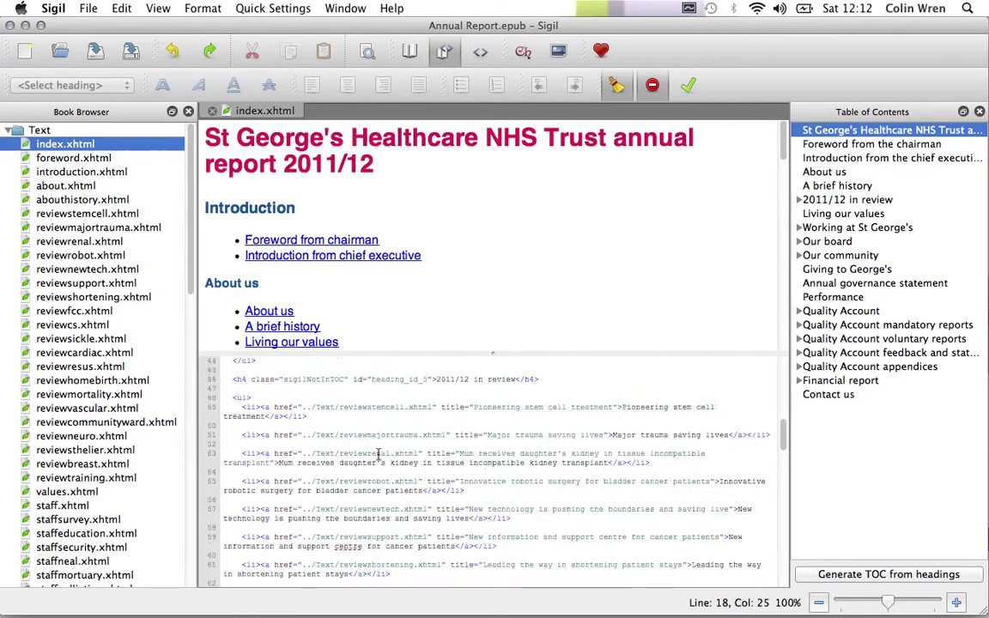
{"action": "scroll", "coordinate": [377, 455], "scroll_direction": "down", "scroll_amount": 1}
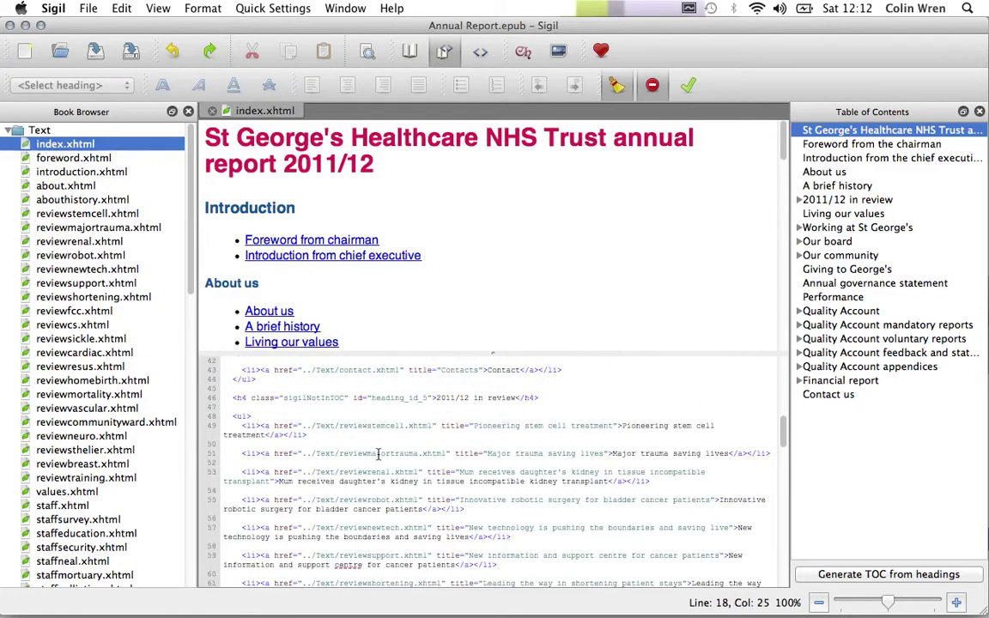
{"action": "left_click", "coordinate": [430, 313]}
{"action": "scroll", "coordinate": [430, 314], "scroll_direction": "down", "scroll_amount": 5}
{"action": "scroll", "coordinate": [426, 314], "scroll_direction": "up", "scroll_amount": 3}
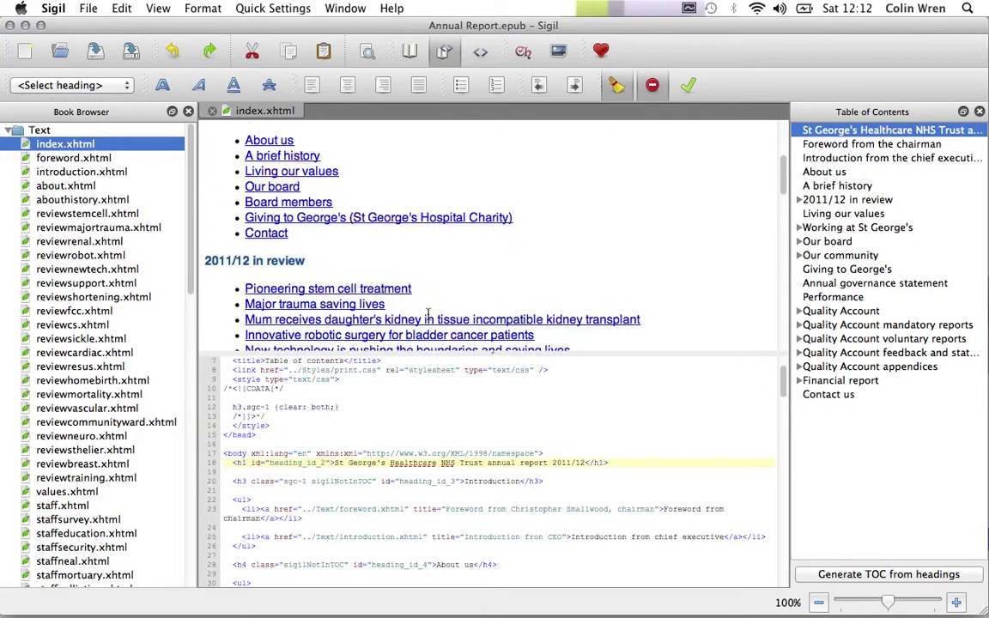
{"action": "scroll", "coordinate": [427, 314], "scroll_direction": "up", "scroll_amount": 2}
{"action": "scroll", "coordinate": [427, 315], "scroll_direction": "down", "scroll_amount": 5}
{"action": "scroll", "coordinate": [427, 315], "scroll_direction": "up", "scroll_amount": 4}
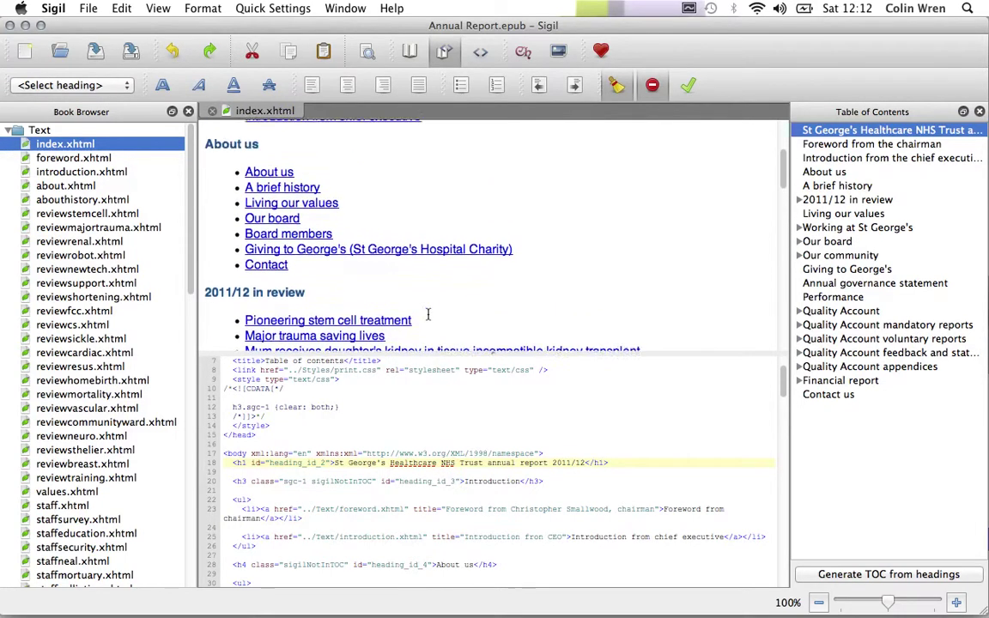
{"action": "scroll", "coordinate": [428, 316], "scroll_direction": "up", "scroll_amount": 1}
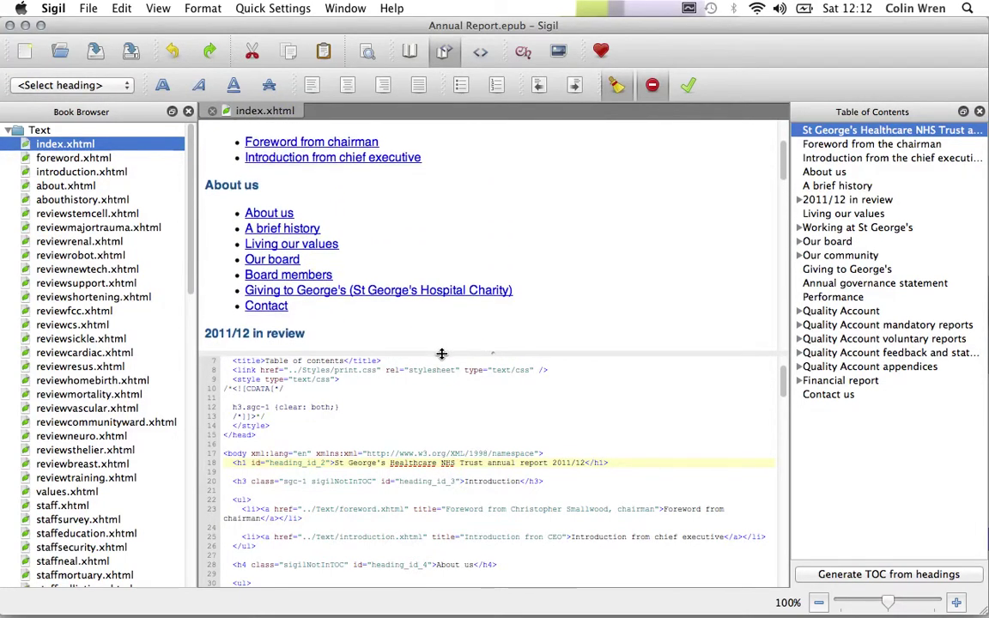
{"action": "scroll", "coordinate": [440, 350], "scroll_direction": "down", "scroll_amount": 10}
{"action": "scroll", "coordinate": [441, 344], "scroll_direction": "down", "scroll_amount": 4}
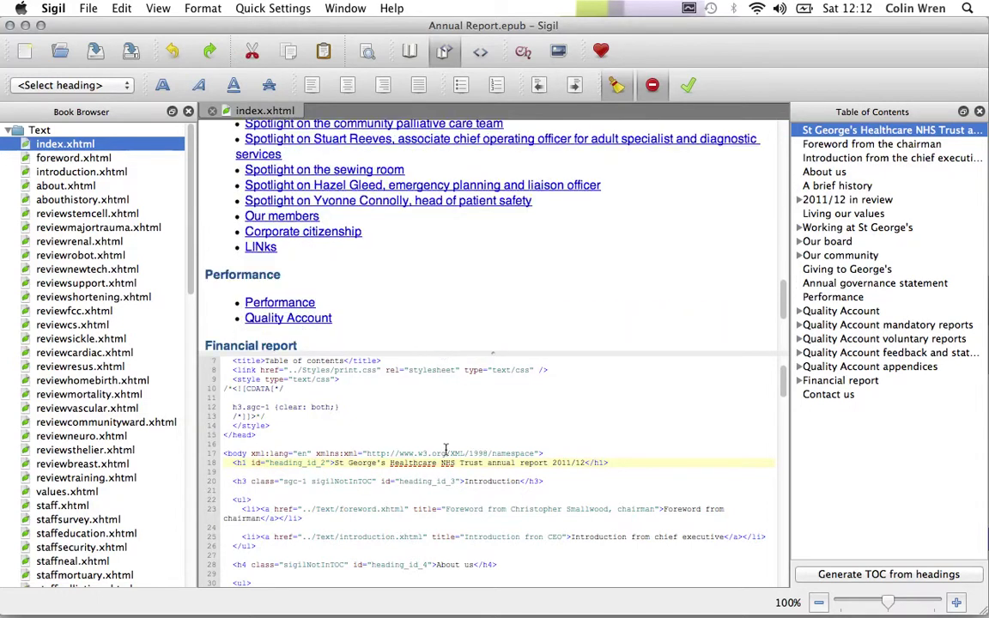
{"action": "scroll", "coordinate": [441, 453], "scroll_direction": "down", "scroll_amount": 5}
{"action": "scroll", "coordinate": [445, 450], "scroll_direction": "up", "scroll_amount": 5}
{"action": "scroll", "coordinate": [445, 450], "scroll_direction": "down", "scroll_amount": 15}
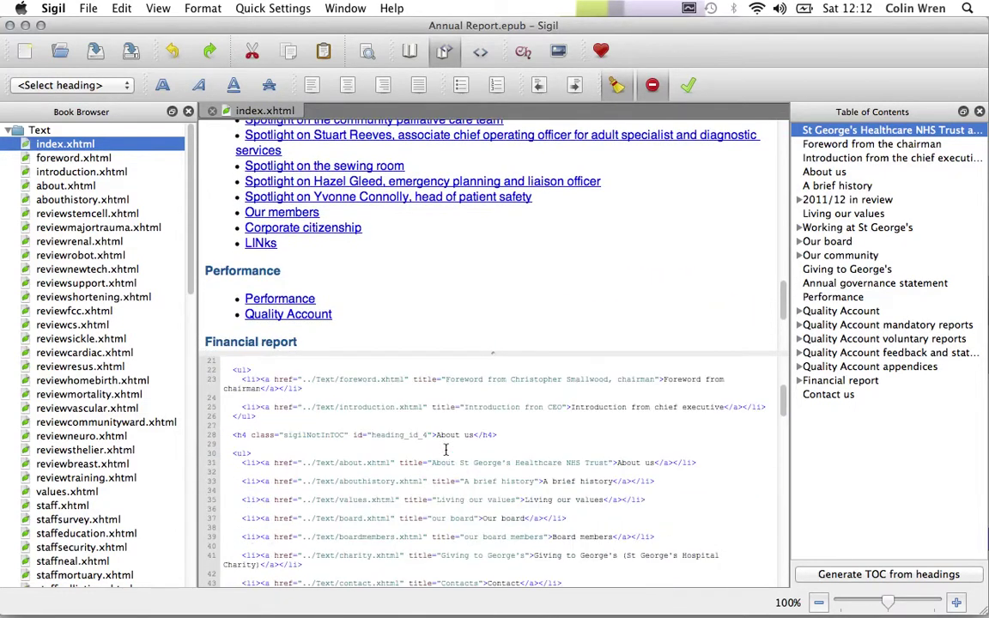
{"action": "scroll", "coordinate": [445, 449], "scroll_direction": "down", "scroll_amount": 3}
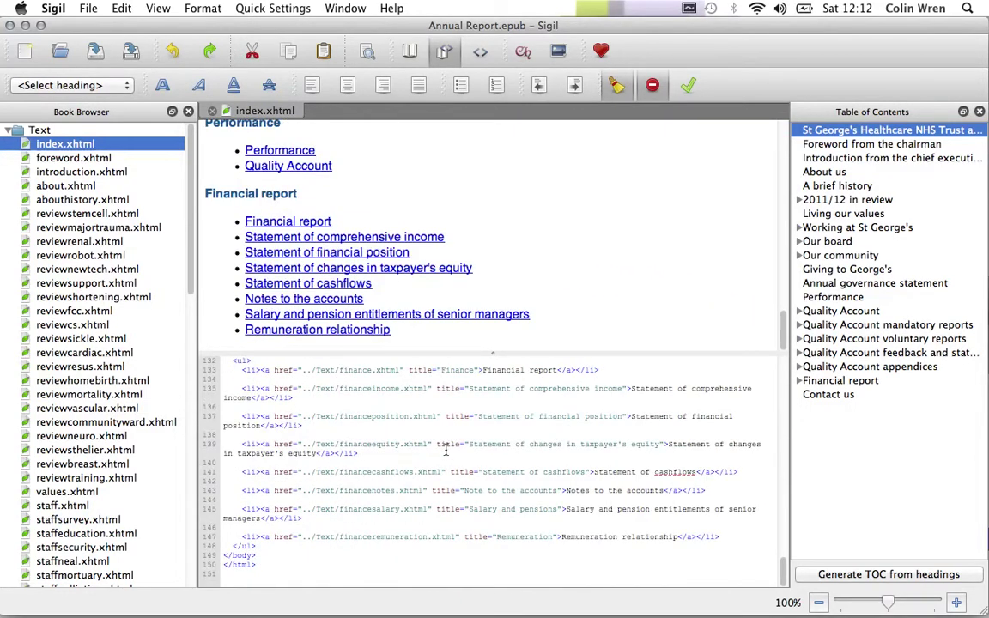
{"action": "scroll", "coordinate": [445, 450], "scroll_direction": "up", "scroll_amount": 8}
{"action": "scroll", "coordinate": [446, 450], "scroll_direction": "up", "scroll_amount": 8}
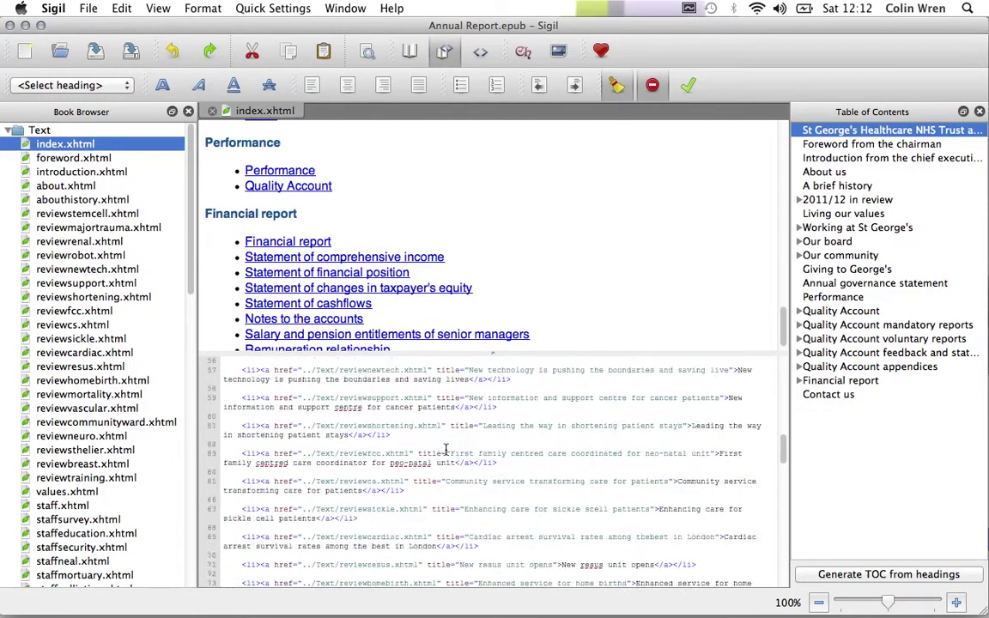
{"action": "scroll", "coordinate": [445, 450], "scroll_direction": "up", "scroll_amount": 5}
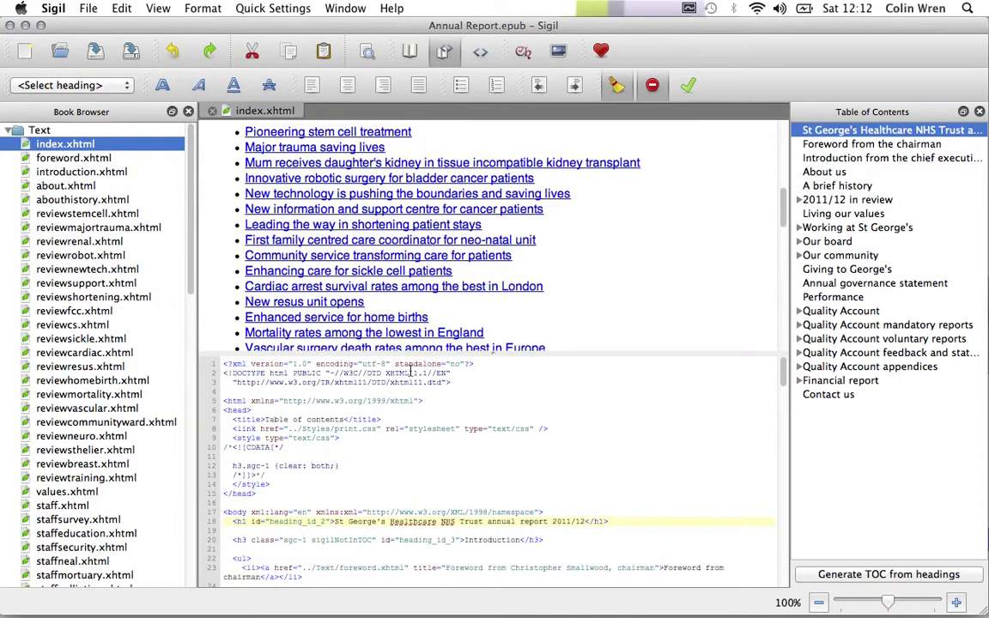
Switch the index page from Code View to Book View, then minimise Sigil
{"action": "left_click", "coordinate": [482, 53]}
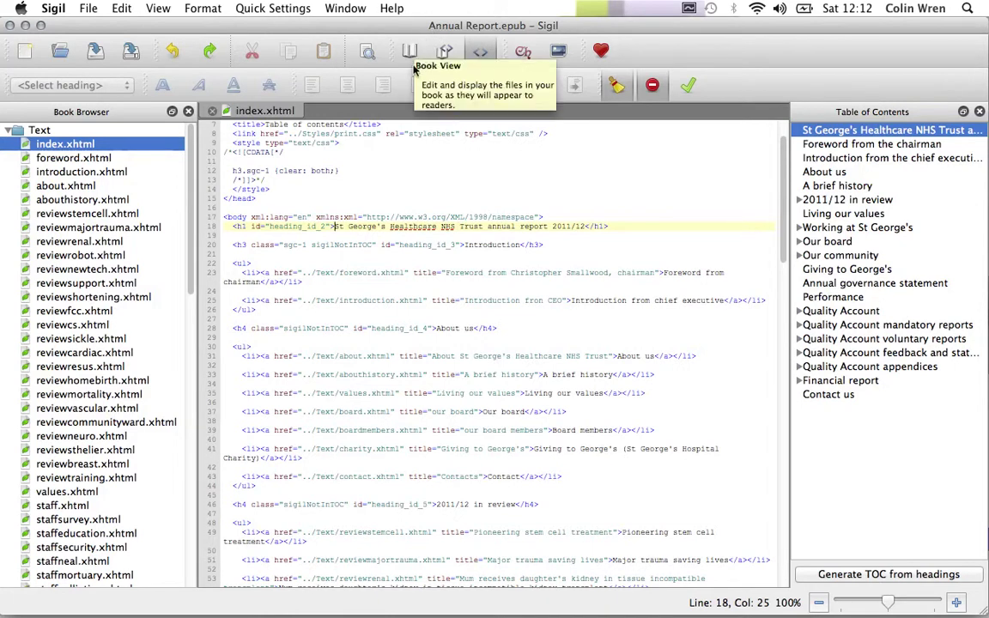
{"action": "scroll", "coordinate": [418, 207], "scroll_direction": "up", "scroll_amount": 3}
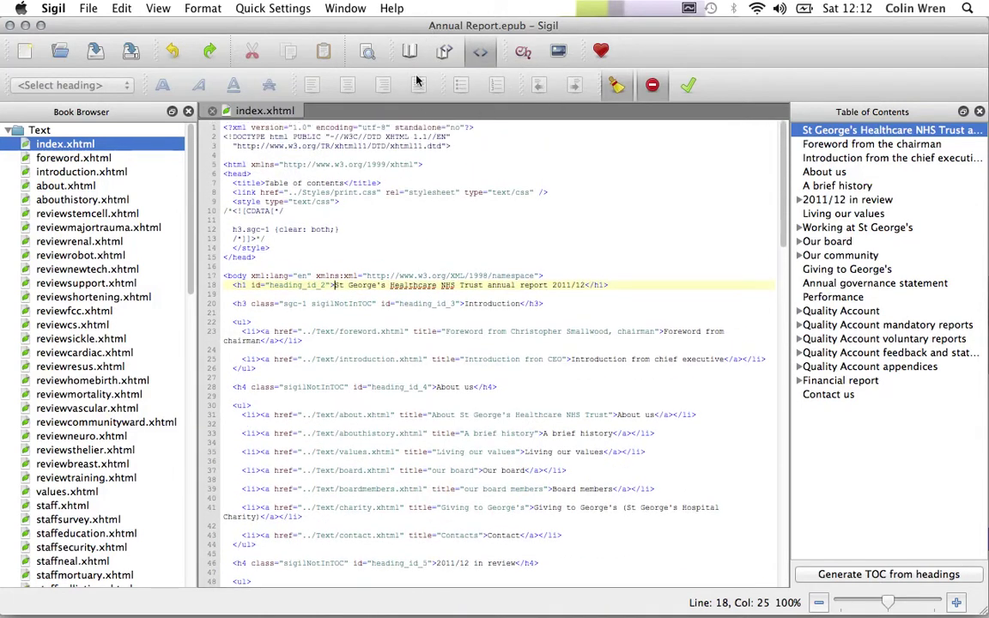
{"action": "left_click", "coordinate": [409, 52]}
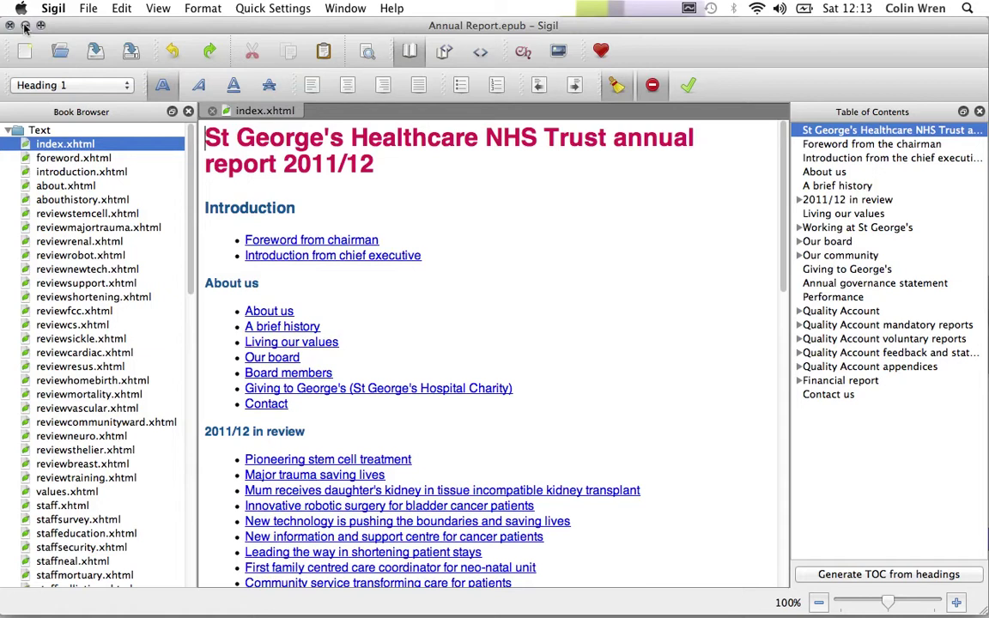
{"action": "left_click", "coordinate": [25, 26]}
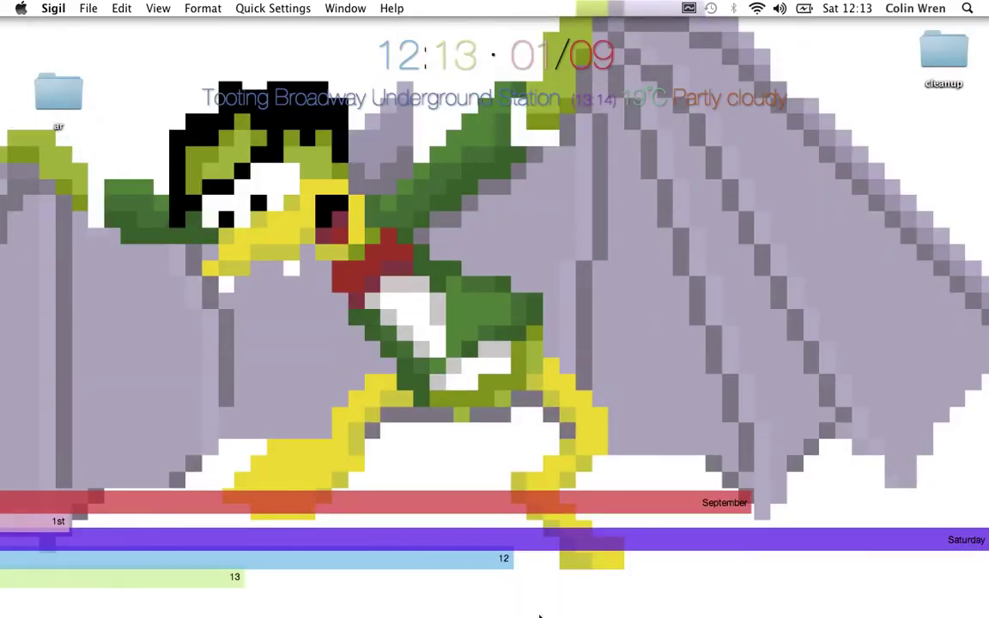
Launch calibre from Spotlight by searching 'cal'
{"action": "mouse_move", "coordinate": [636, 601]}
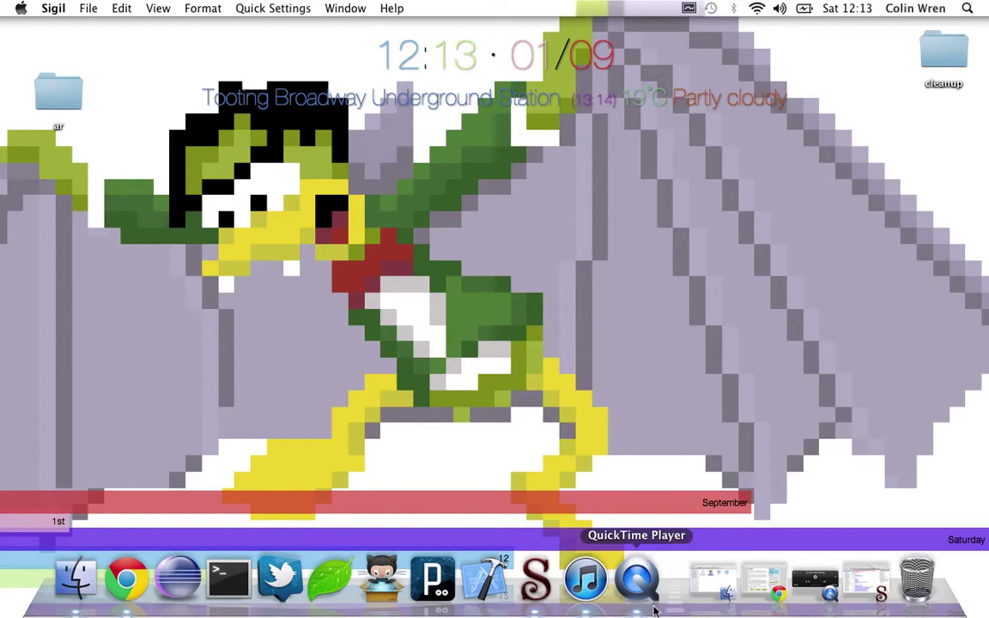
{"action": "key", "text": "super+space"}
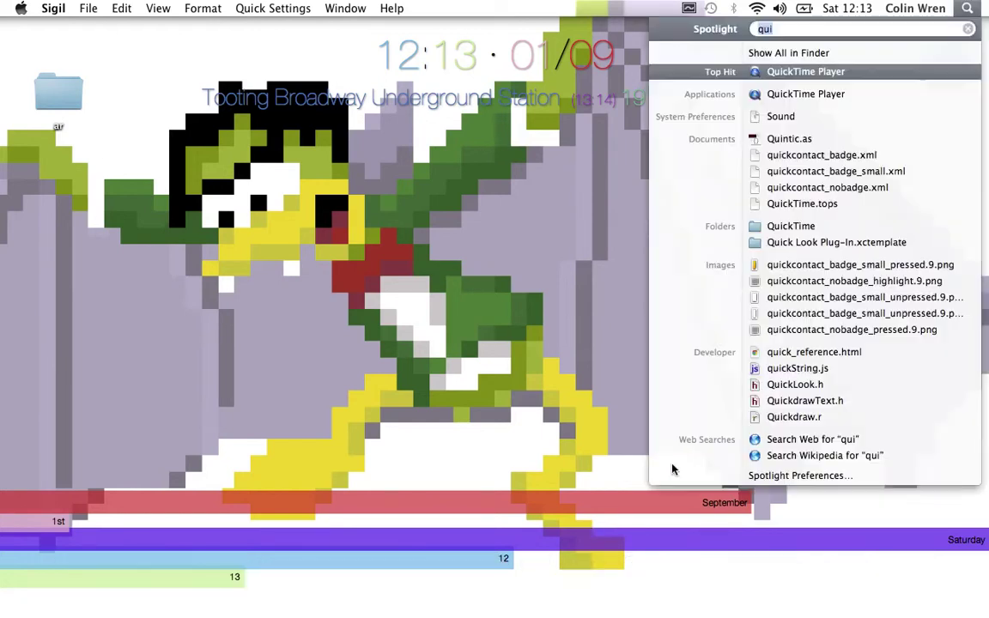
{"action": "type", "text": "cal"}
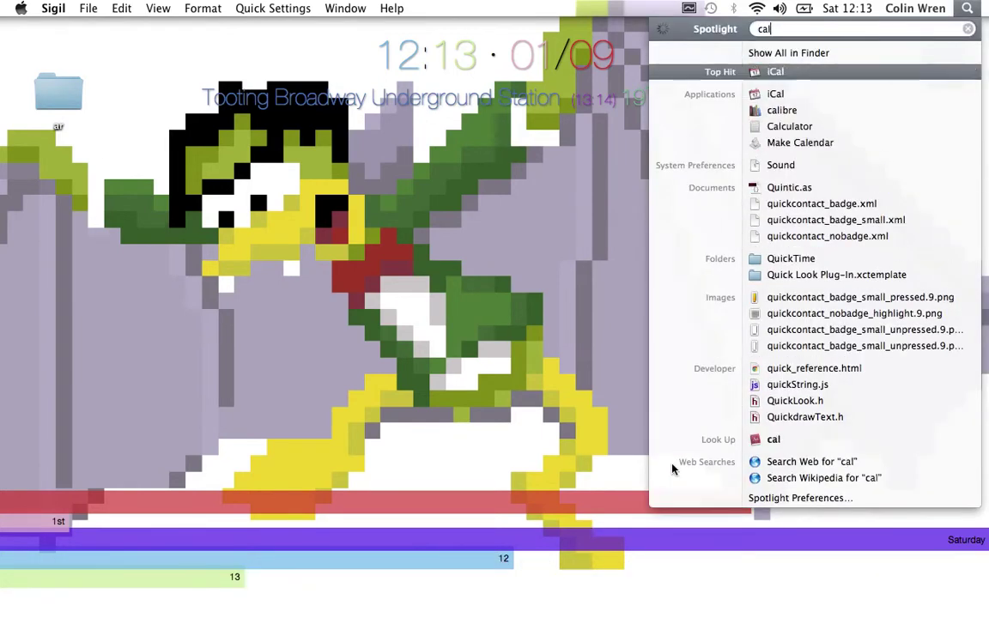
{"action": "left_click", "coordinate": [771, 113]}
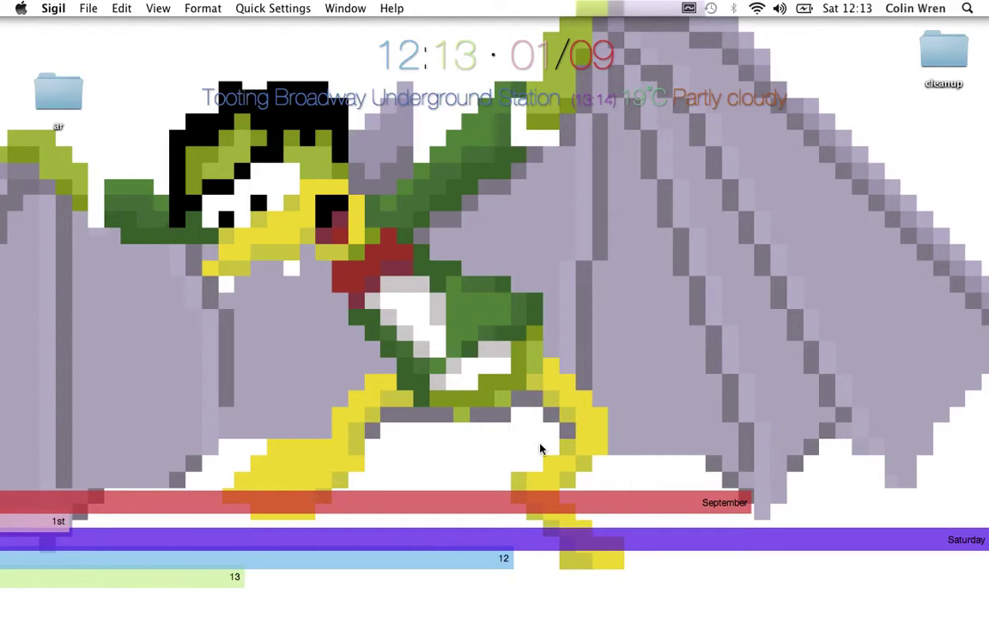
{"action": "mouse_move", "coordinate": [506, 601]}
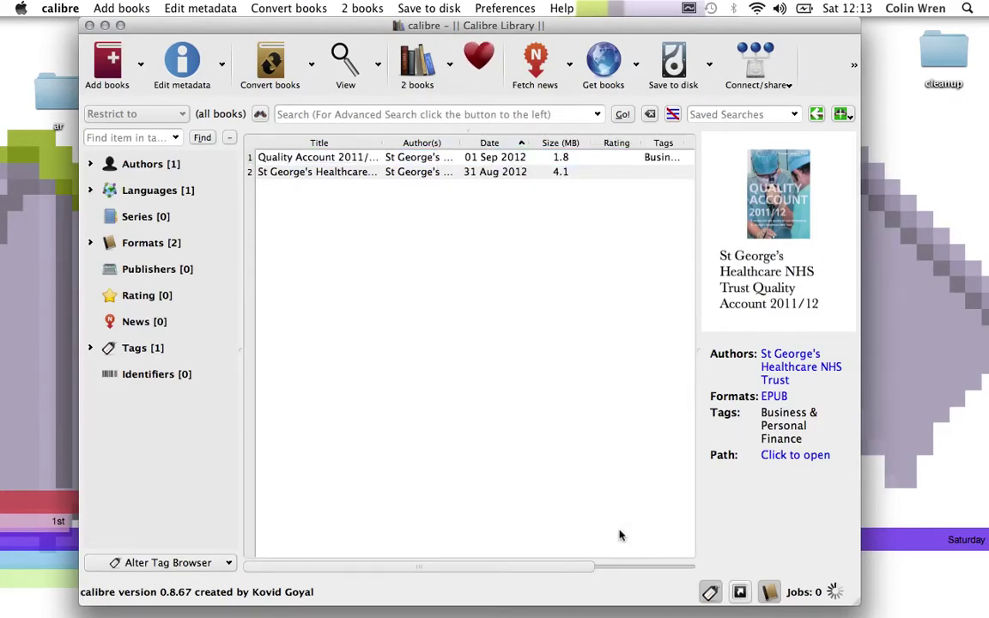
Edit the metadata individually for the St George's Healthcare book
{"action": "left_click", "coordinate": [359, 162]}
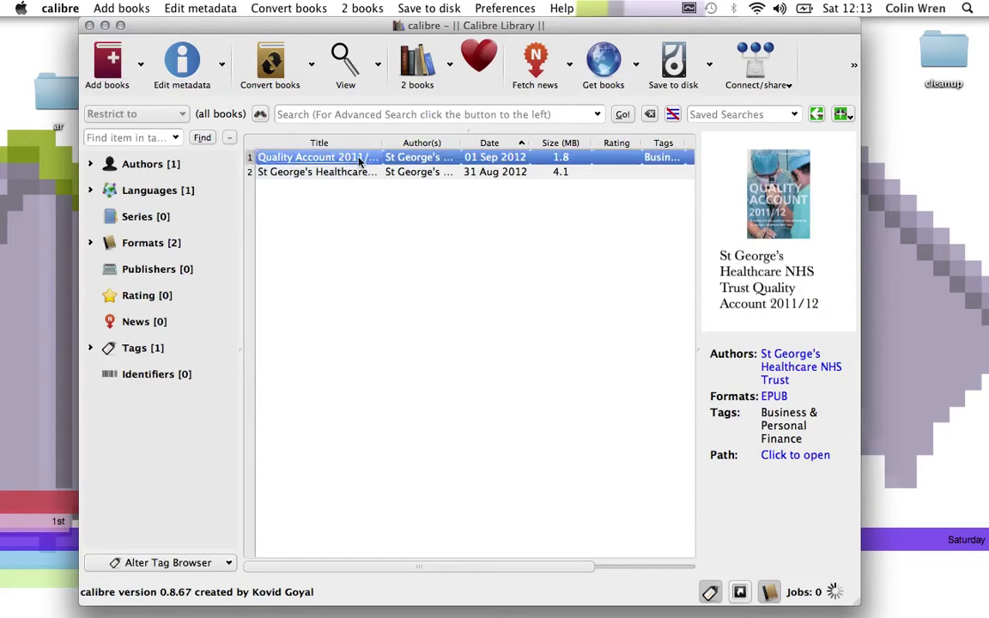
{"action": "right_click", "coordinate": [357, 175]}
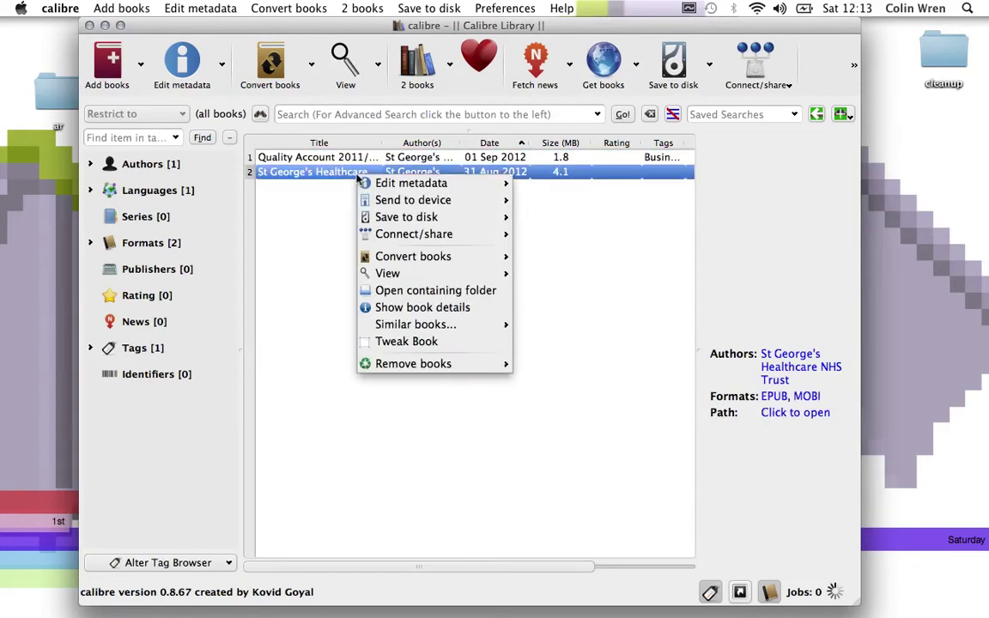
{"action": "mouse_move", "coordinate": [367, 185]}
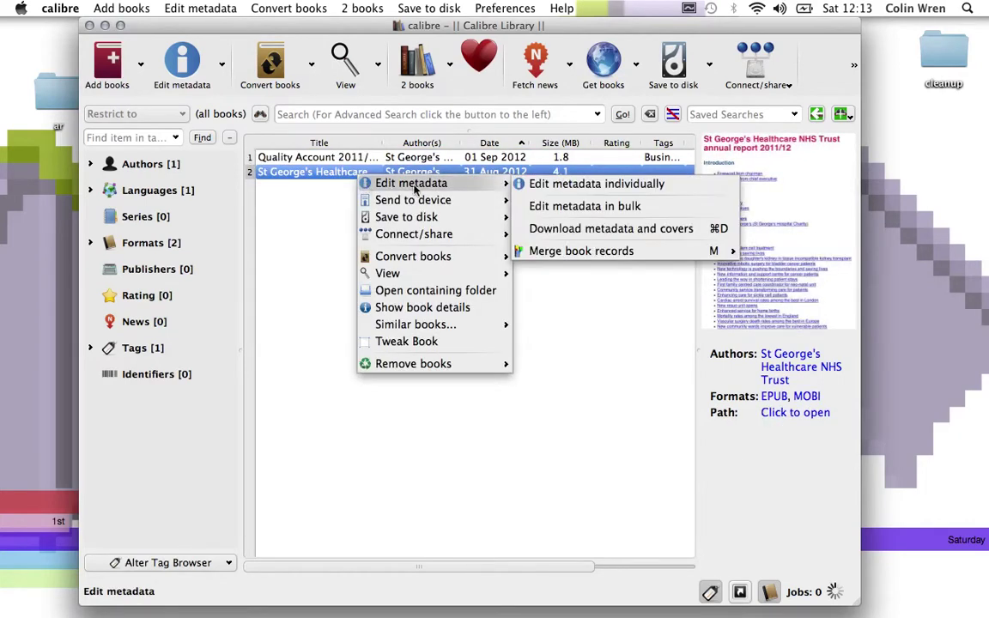
{"action": "left_click", "coordinate": [531, 184]}
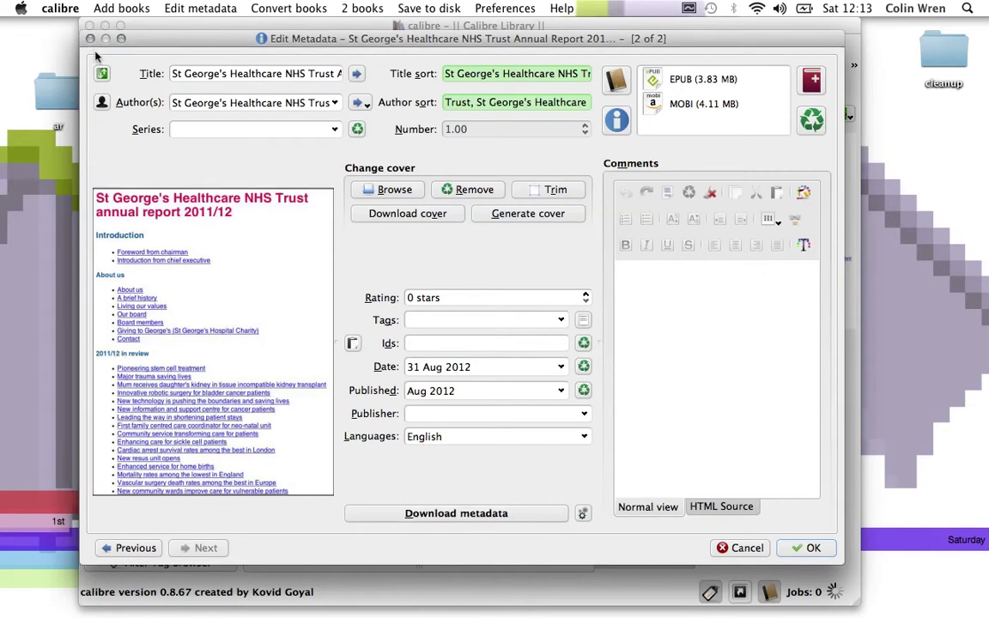
Close the metadata editor and reselect the St George's Healthcare book
{"action": "left_click", "coordinate": [90, 39]}
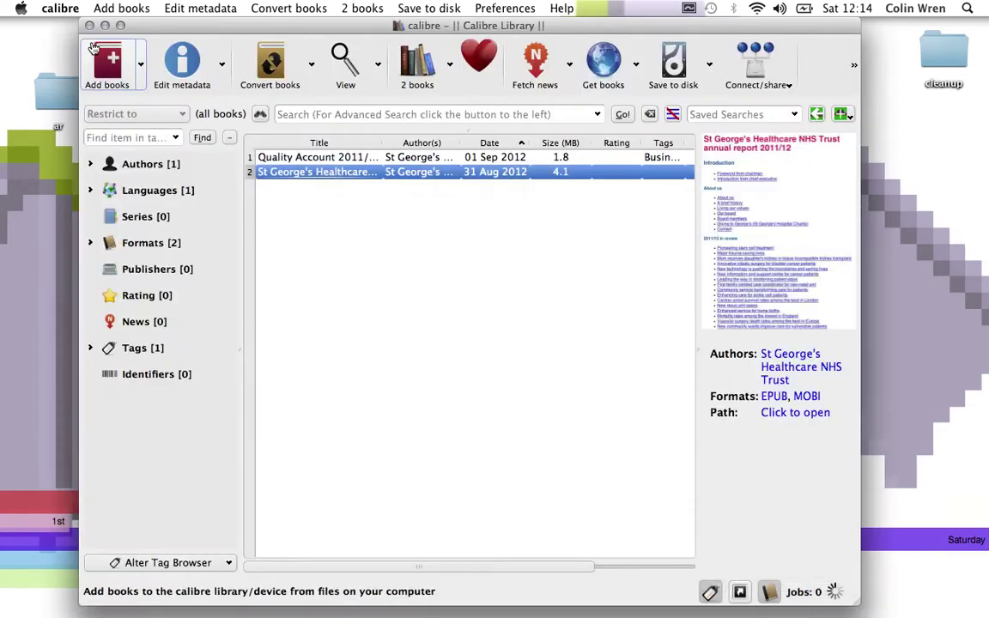
{"action": "left_click", "coordinate": [460, 232]}
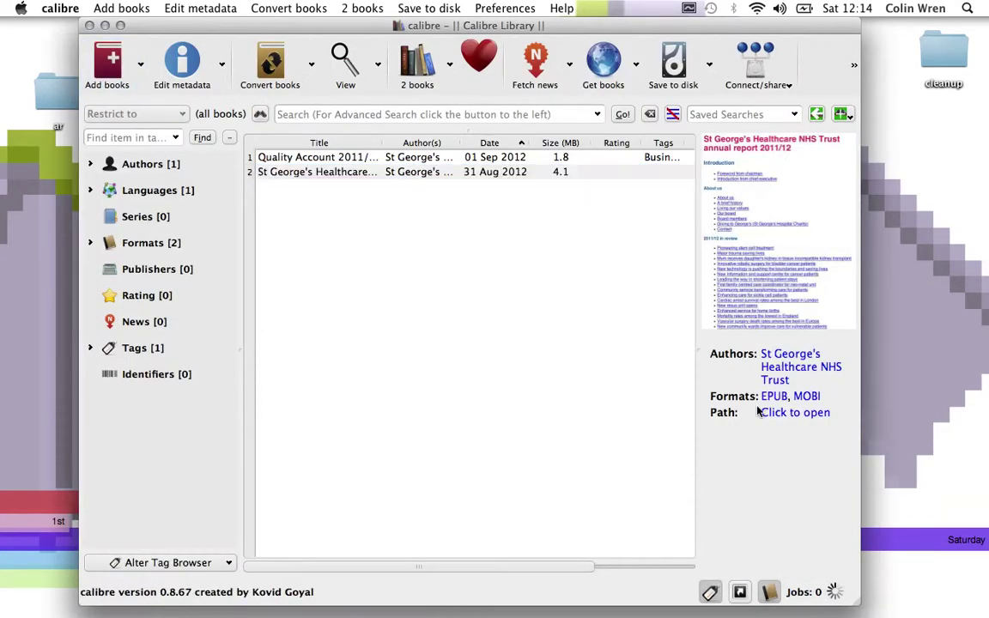
{"action": "left_click", "coordinate": [327, 177]}
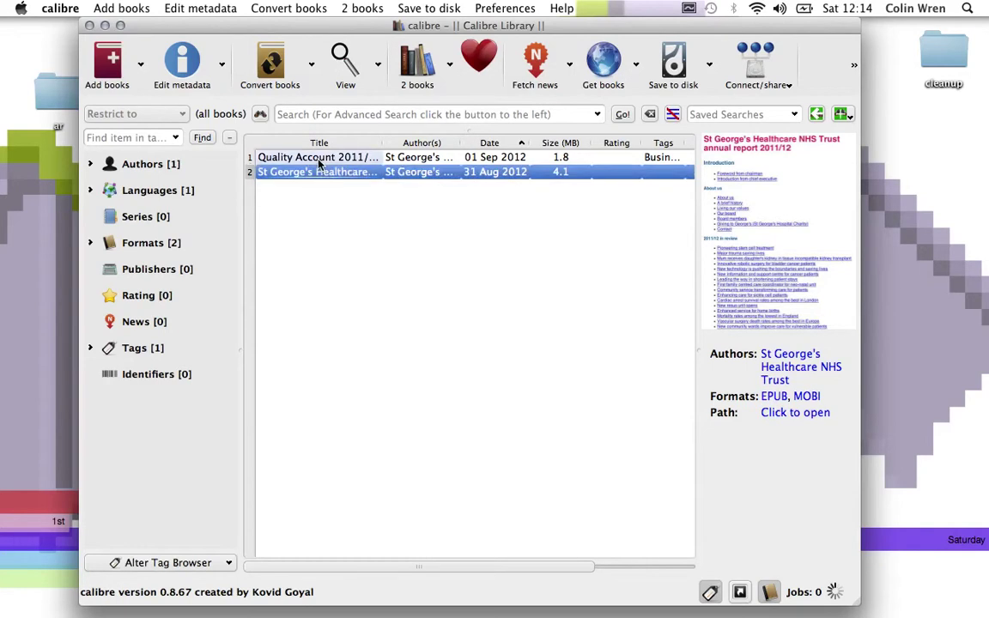
Open Convert individually, check the output formats keeping EPUB, then cancel the conversion
{"action": "right_click", "coordinate": [322, 172]}
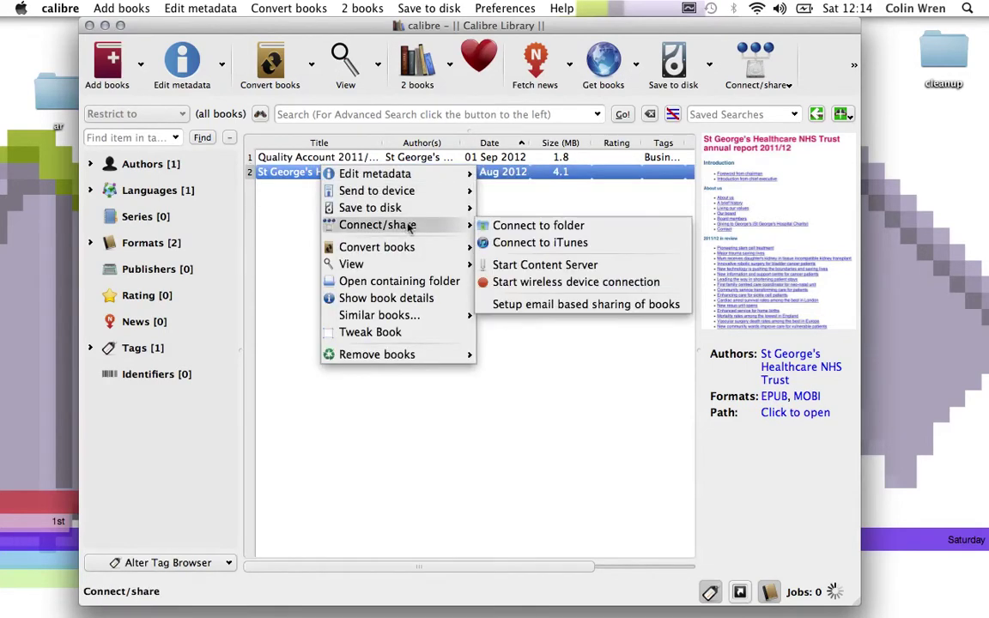
{"action": "mouse_move", "coordinate": [435, 248]}
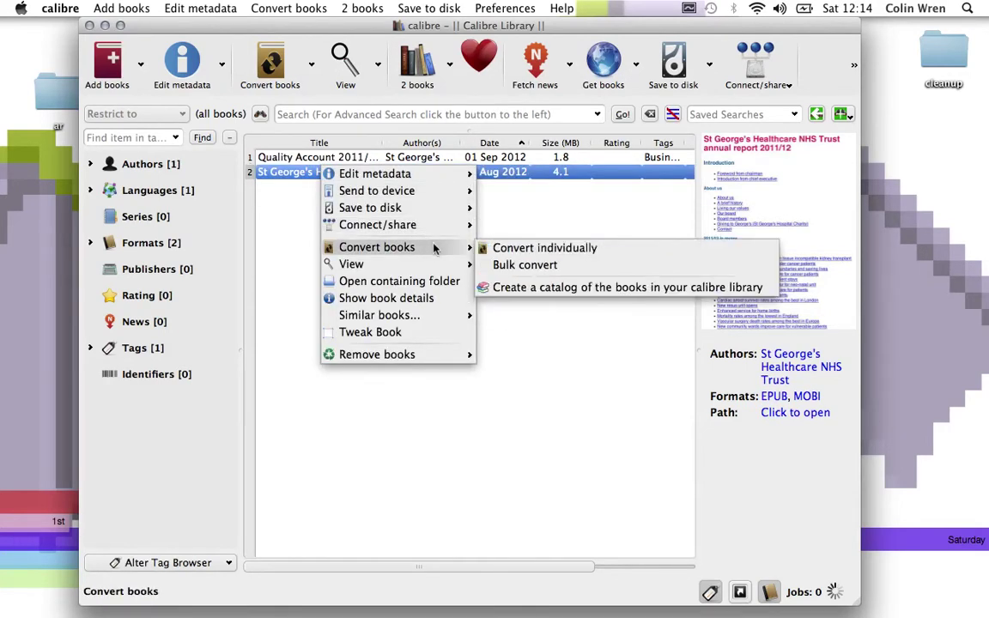
{"action": "left_click", "coordinate": [495, 255]}
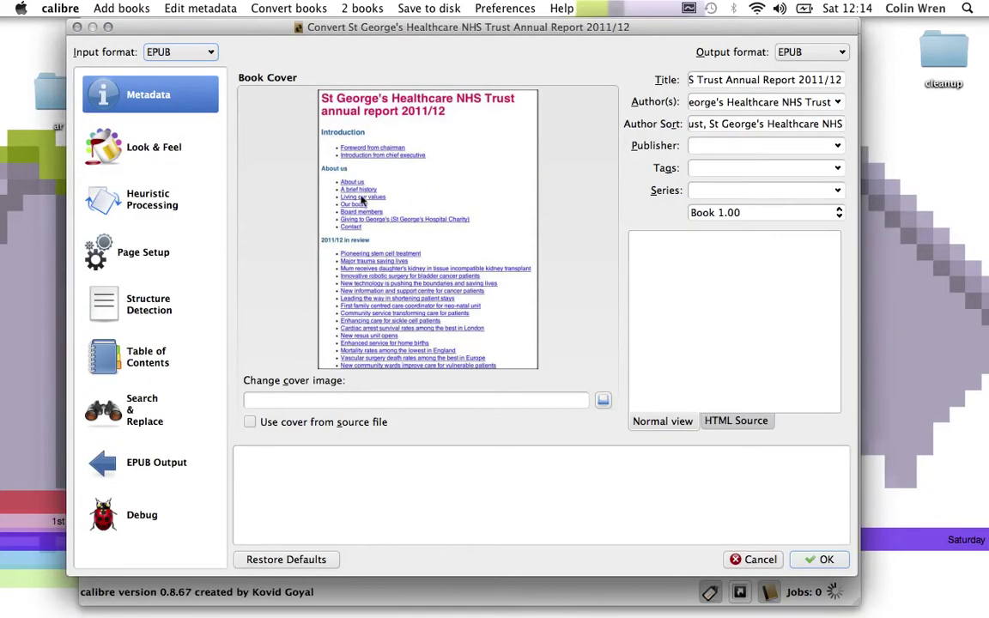
{"action": "left_click", "coordinate": [826, 52]}
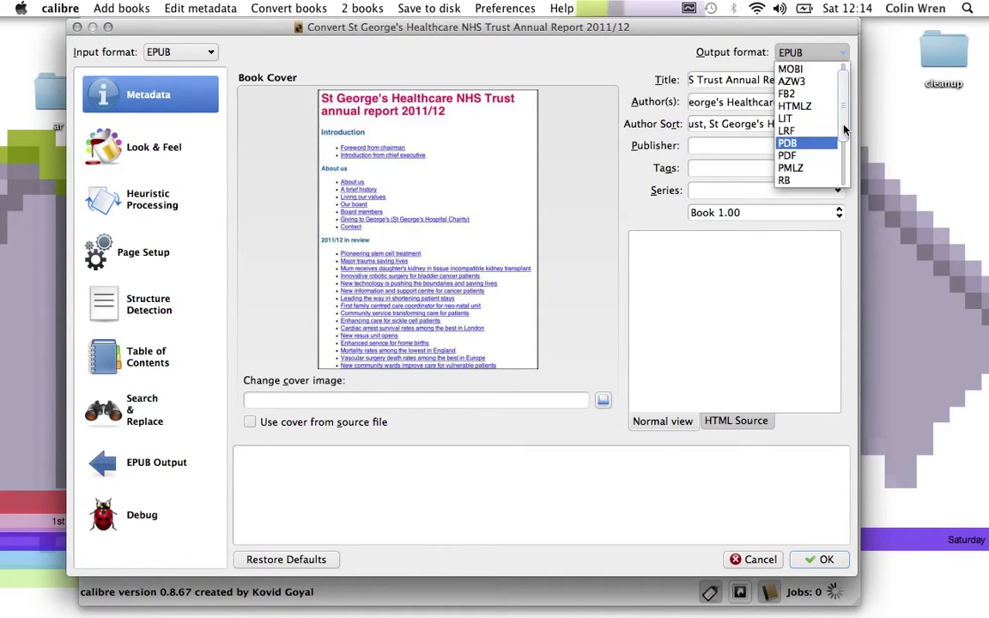
{"action": "scroll", "coordinate": [807, 155], "scroll_direction": "down", "scroll_amount": 3}
{"action": "scroll", "coordinate": [807, 129], "scroll_direction": "up", "scroll_amount": 3}
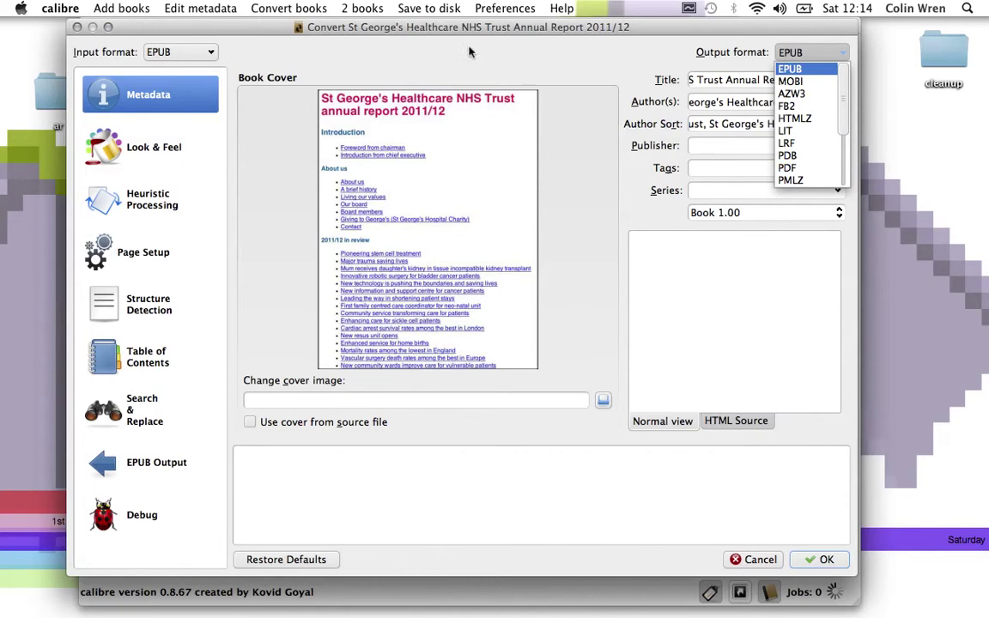
{"action": "left_click", "coordinate": [503, 85]}
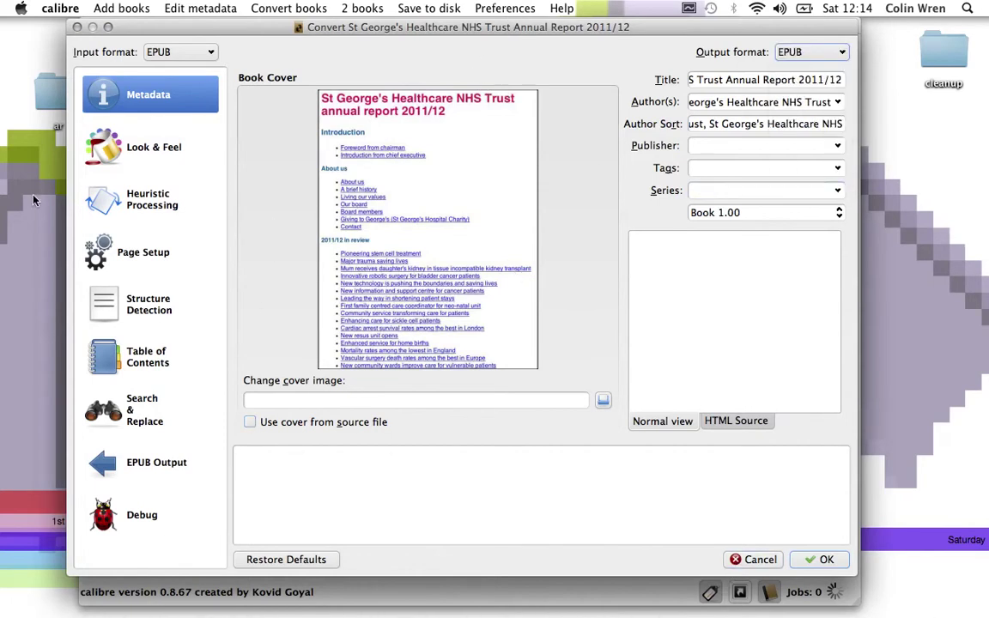
{"action": "left_click", "coordinate": [759, 557]}
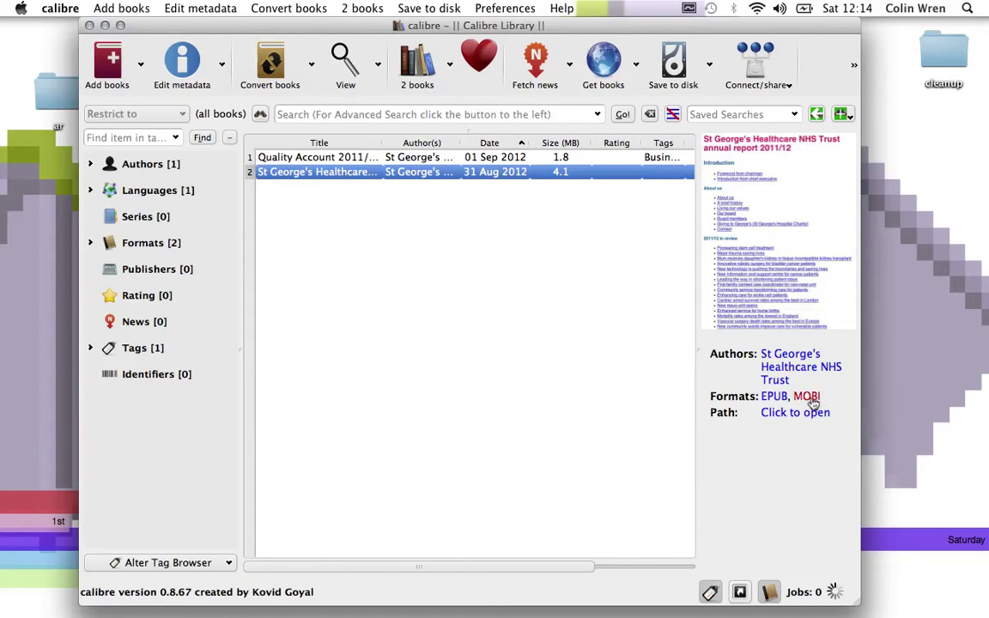
Open the annual report's MOBI in the e-book viewer, closing the details and duplicate reader windows
{"action": "key", "text": "i"}
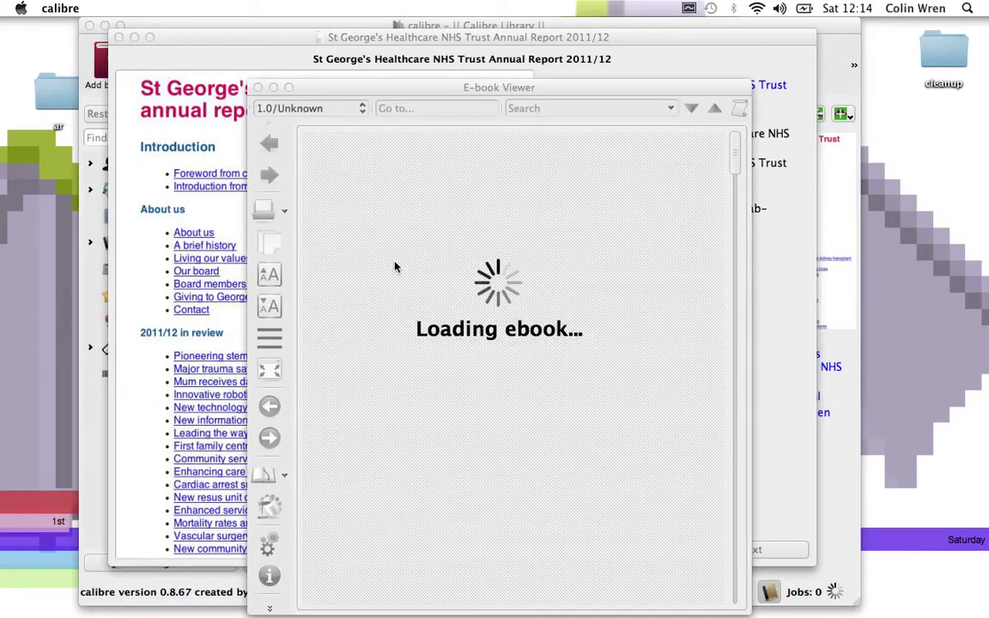
{"action": "left_click", "coordinate": [118, 36]}
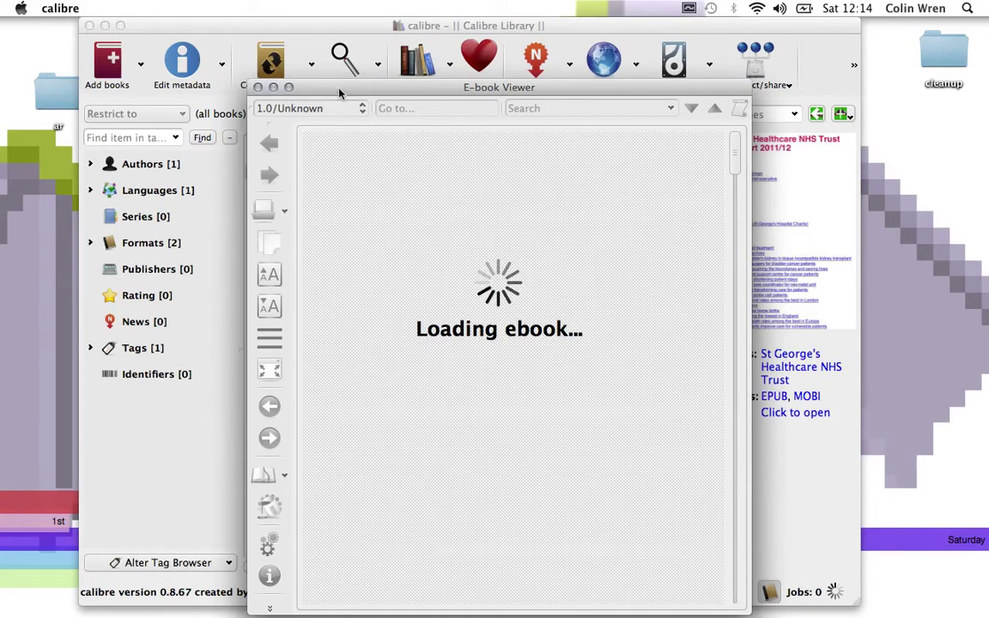
{"action": "left_click_drag", "start_coordinate": [338, 89], "coordinate": [315, 30]}
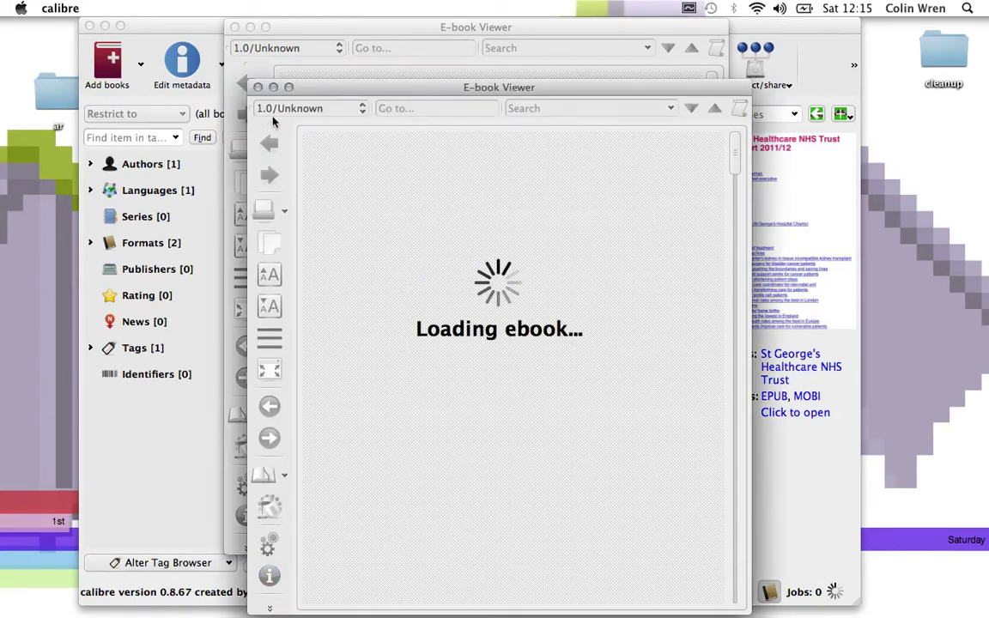
{"action": "left_click", "coordinate": [257, 88]}
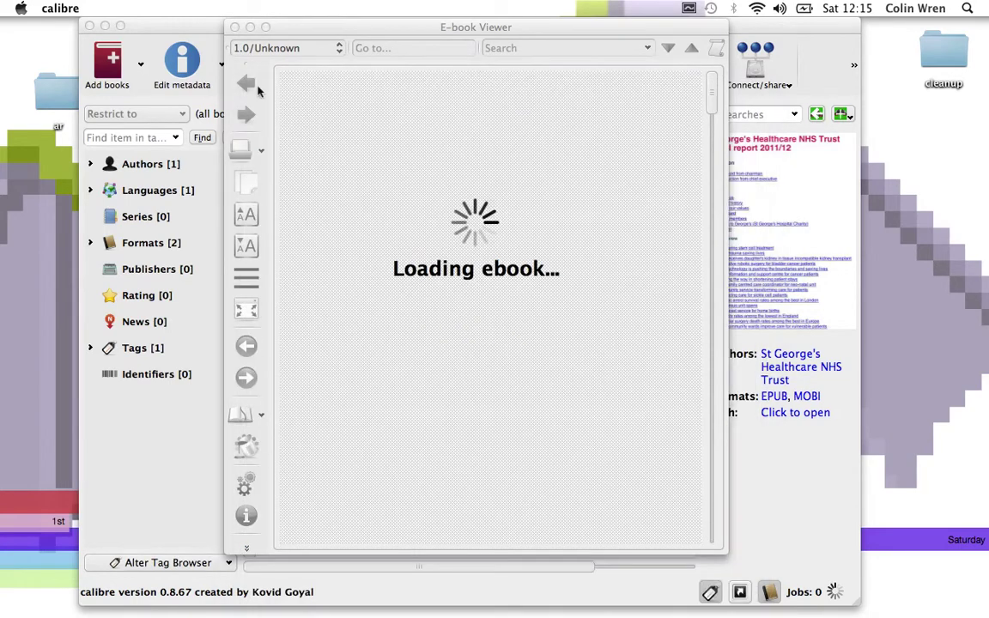
{"action": "left_click_drag", "start_coordinate": [403, 31], "coordinate": [437, 46]}
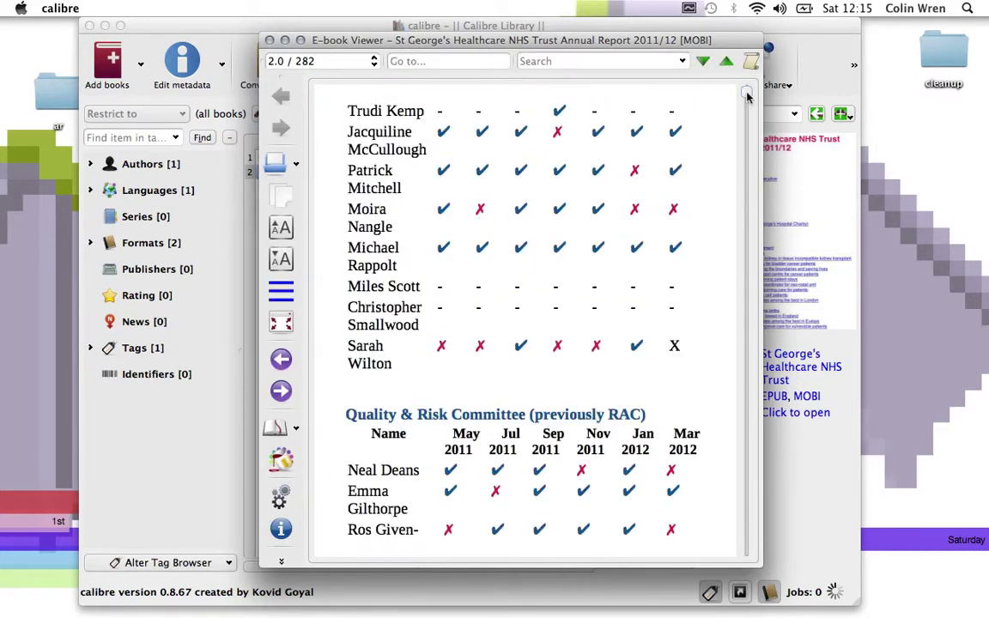
Go back to the report's contents page and scroll through the following MOBI pages
{"action": "left_click", "coordinate": [750, 96]}
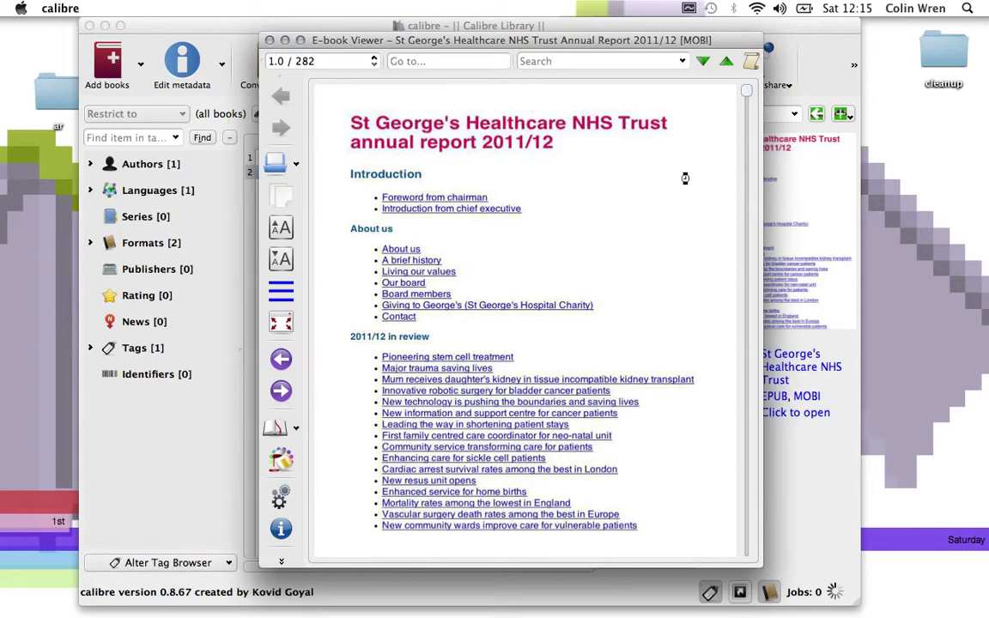
{"action": "scroll", "coordinate": [684, 178], "scroll_direction": "down", "scroll_amount": 10}
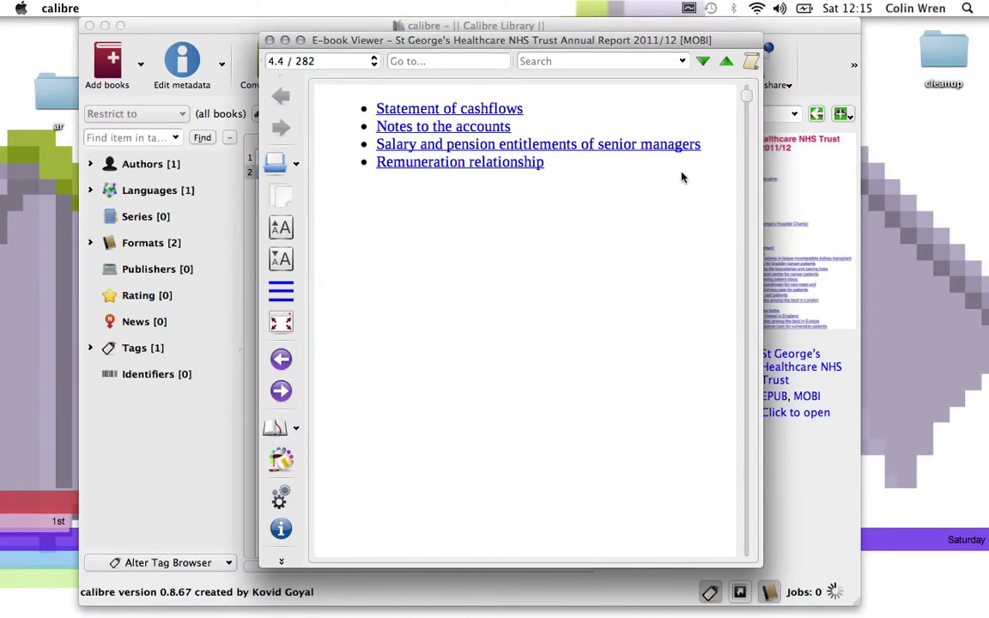
{"action": "scroll", "coordinate": [683, 178], "scroll_direction": "down", "scroll_amount": 3}
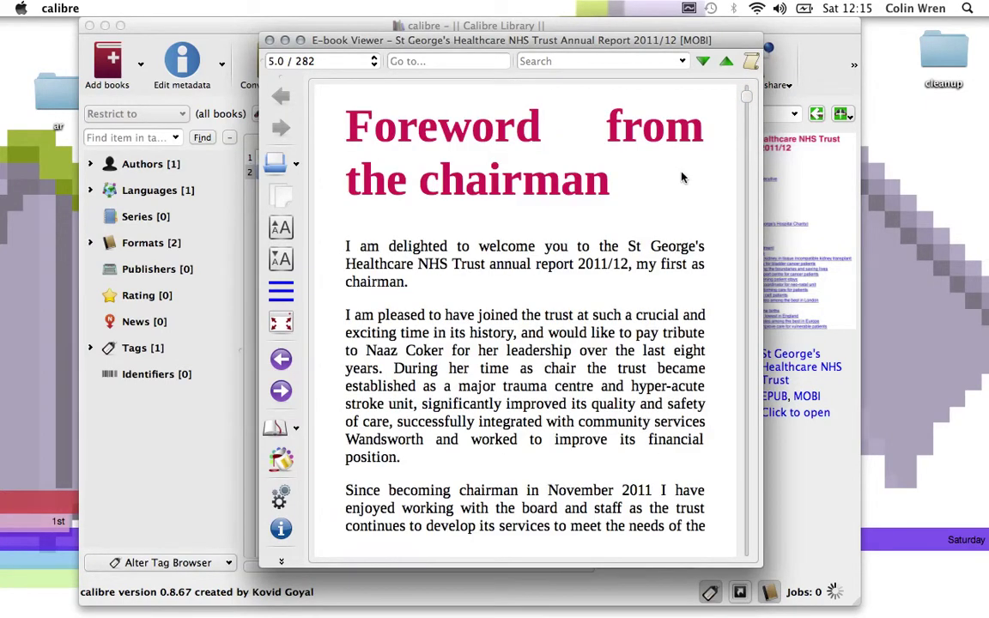
{"action": "scroll", "coordinate": [682, 178], "scroll_direction": "down", "scroll_amount": 15}
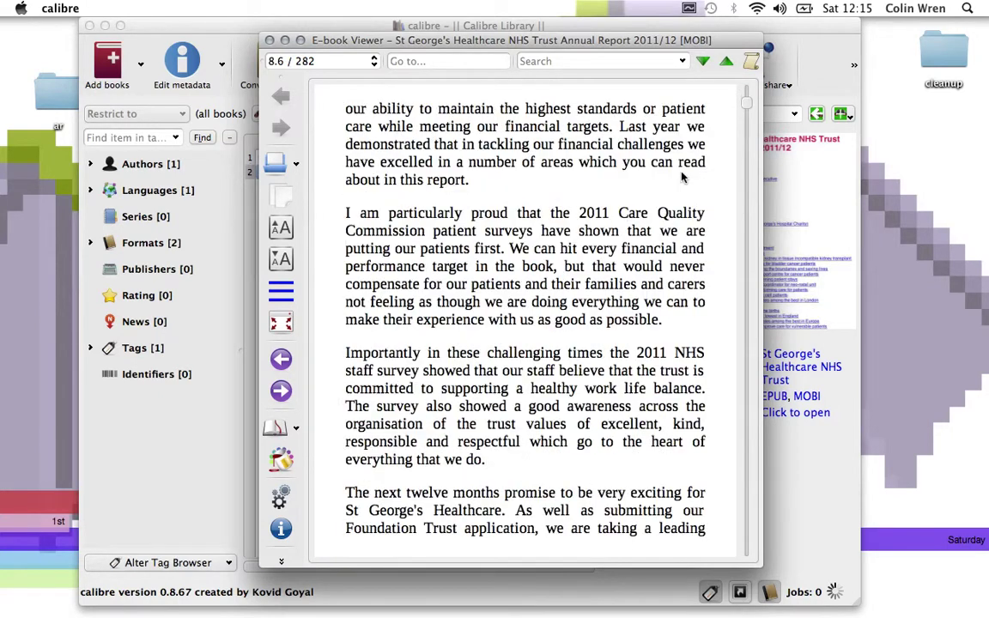
{"action": "scroll", "coordinate": [682, 178], "scroll_direction": "down", "scroll_amount": 12}
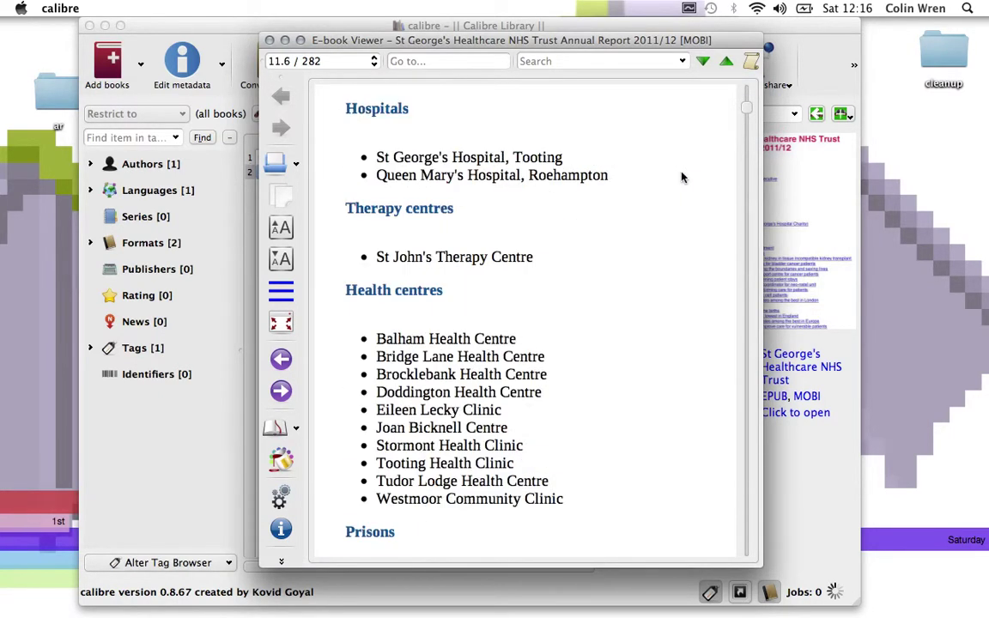
{"action": "scroll", "coordinate": [683, 178], "scroll_direction": "down", "scroll_amount": 20}
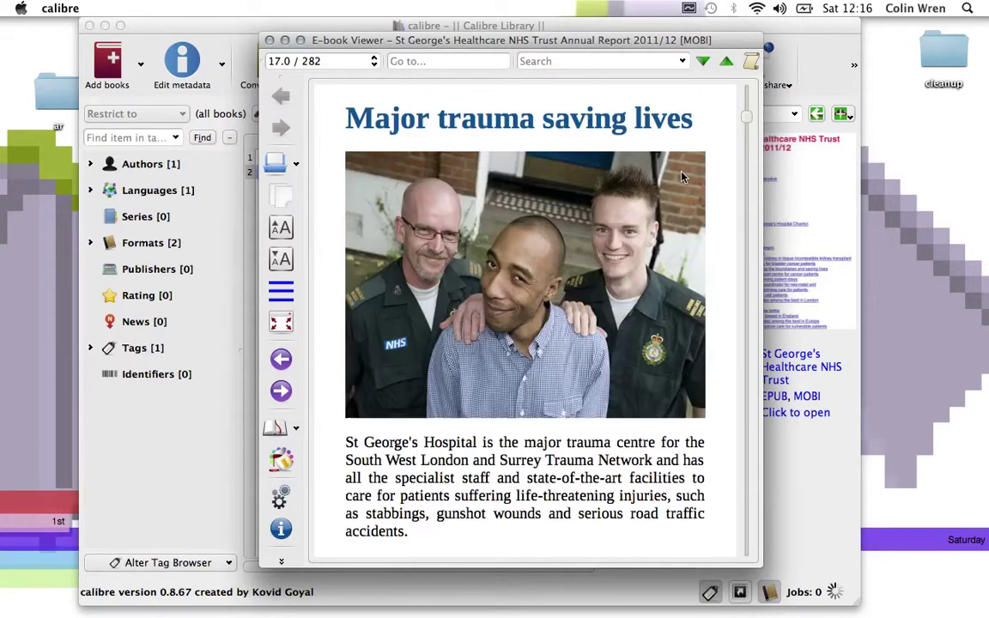
{"action": "scroll", "coordinate": [683, 178], "scroll_direction": "down", "scroll_amount": 7}
{"action": "scroll", "coordinate": [683, 178], "scroll_direction": "down", "scroll_amount": 7}
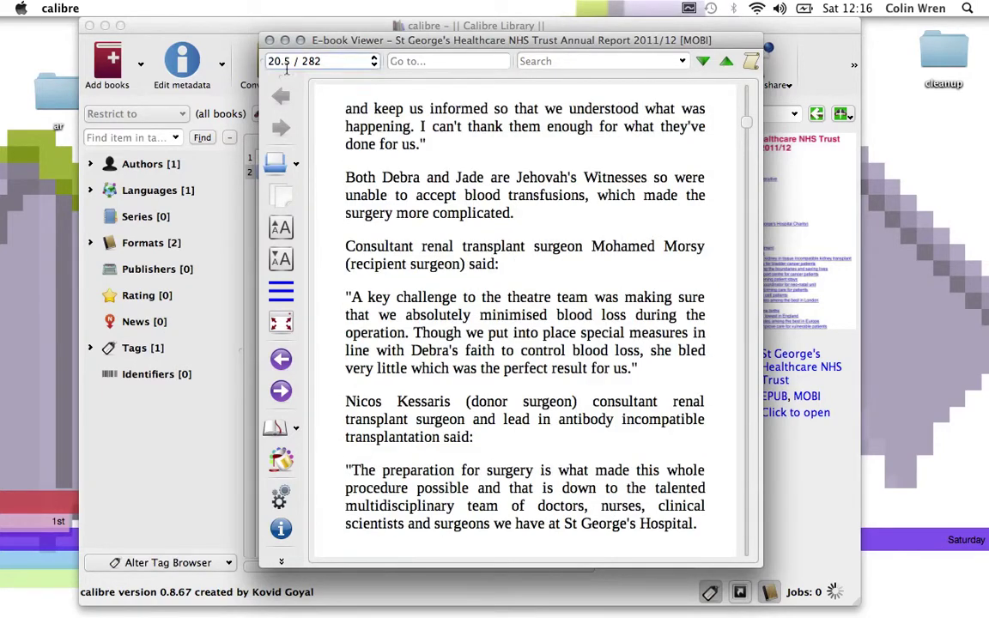
Close the e-book reader, refocus the calibre library, and switch to Chrome's St George's page
{"action": "left_click", "coordinate": [269, 41]}
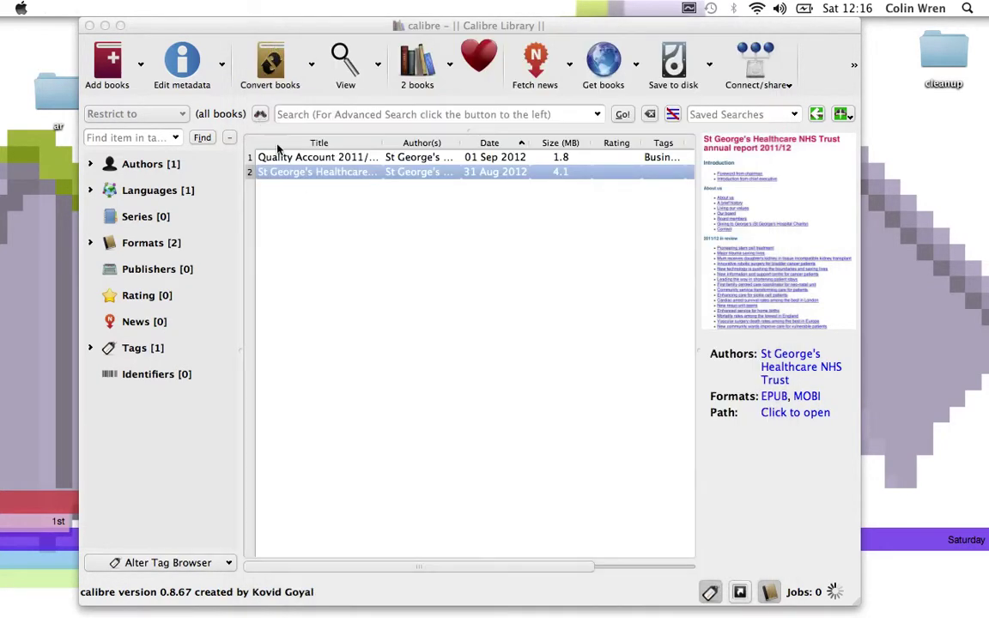
{"action": "left_click", "coordinate": [306, 186]}
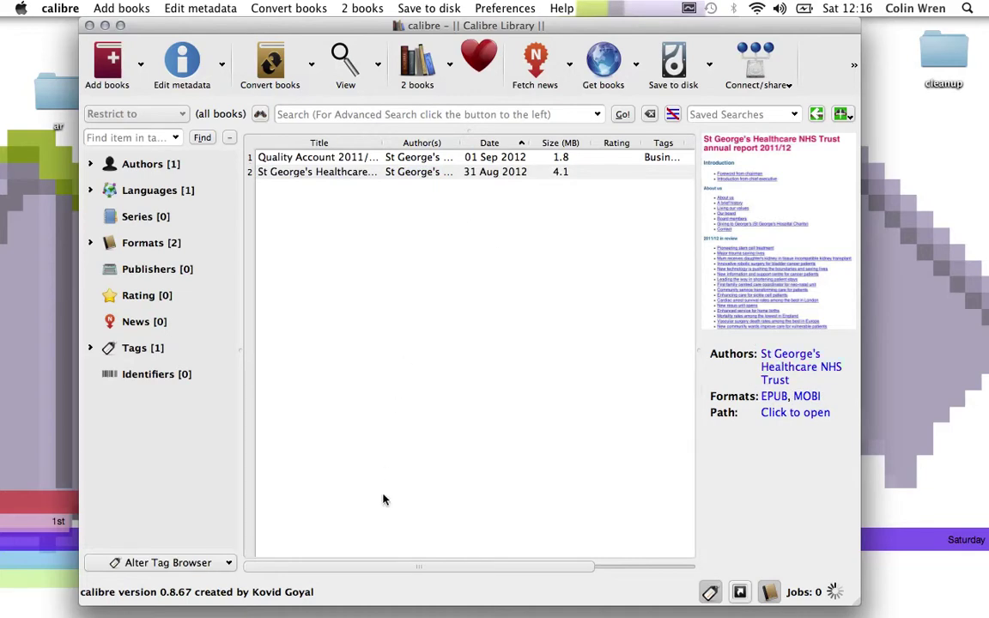
{"action": "mouse_move", "coordinate": [313, 601]}
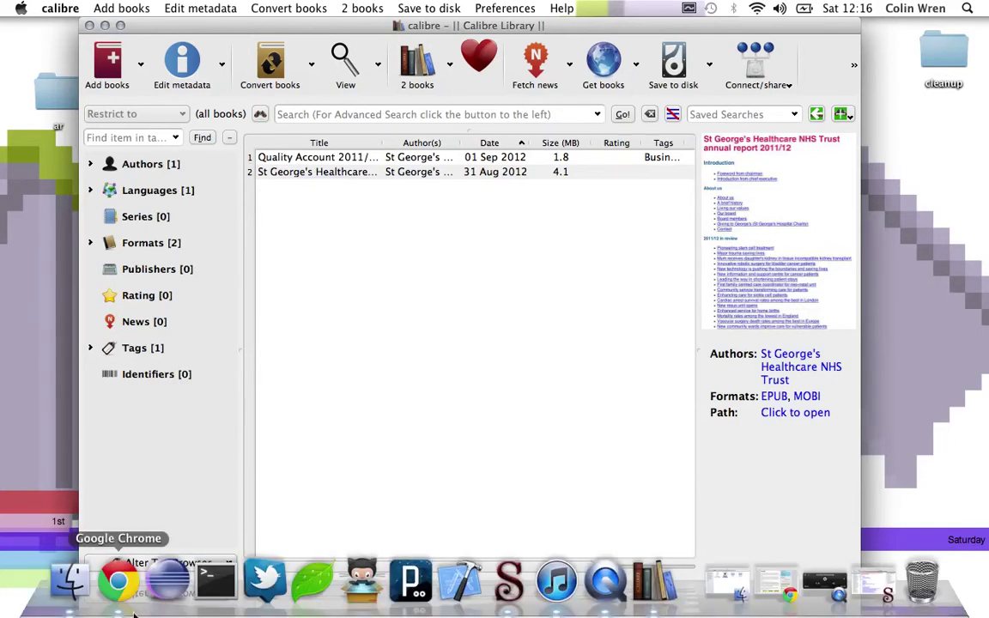
{"action": "left_click", "coordinate": [123, 574]}
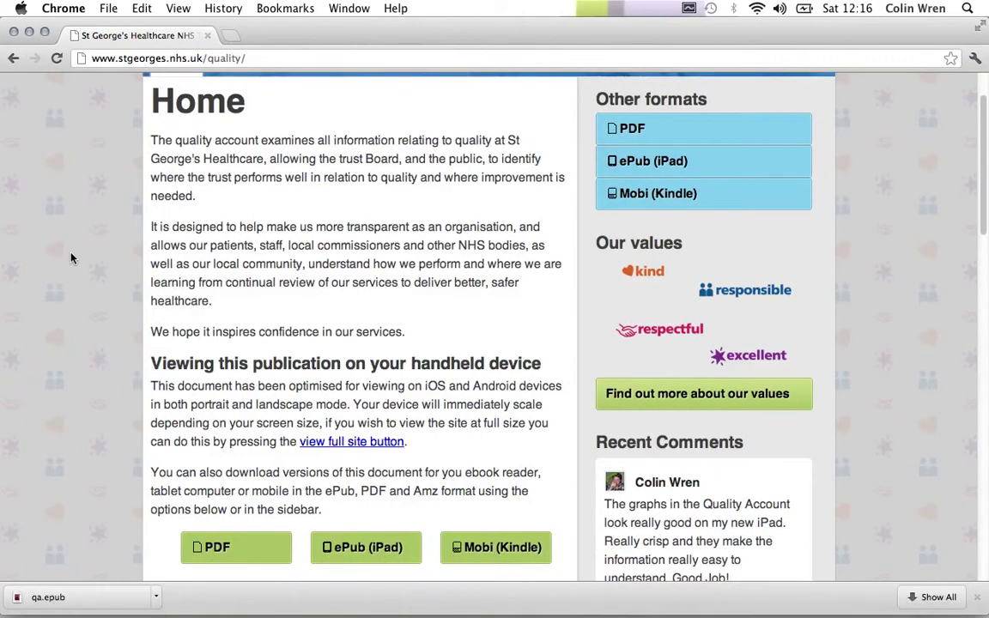
Scroll the Quality Account 2011/12 home page to review its contents and PDF, ePub and Mobi downloads
{"action": "scroll", "coordinate": [72, 260], "scroll_direction": "down", "scroll_amount": 5}
{"action": "scroll", "coordinate": [72, 260], "scroll_direction": "up", "scroll_amount": 6}
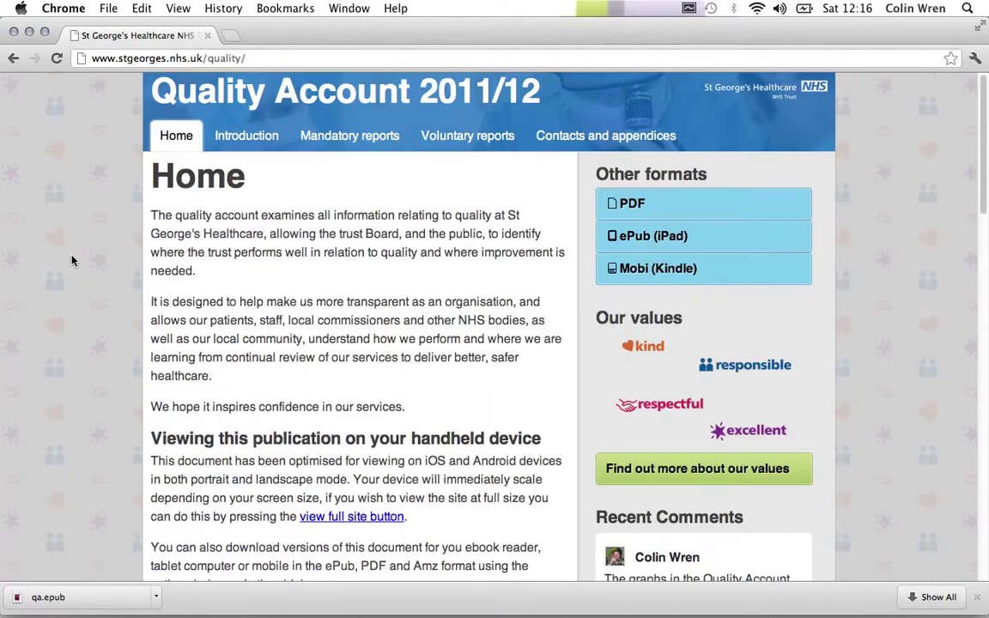
{"action": "scroll", "coordinate": [72, 260], "scroll_direction": "down", "scroll_amount": 5}
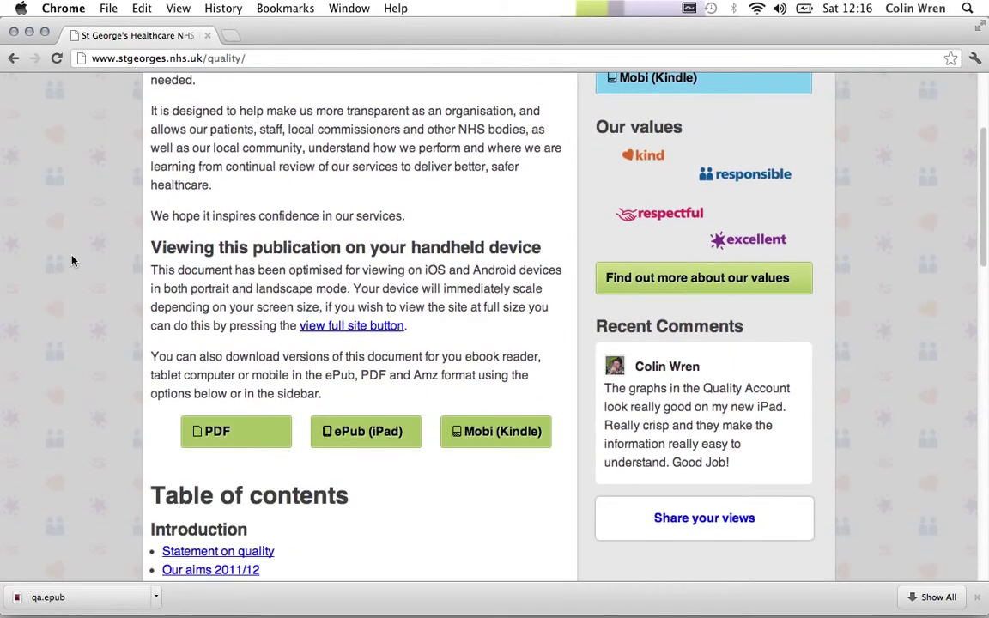
{"action": "scroll", "coordinate": [72, 260], "scroll_direction": "down", "scroll_amount": 5}
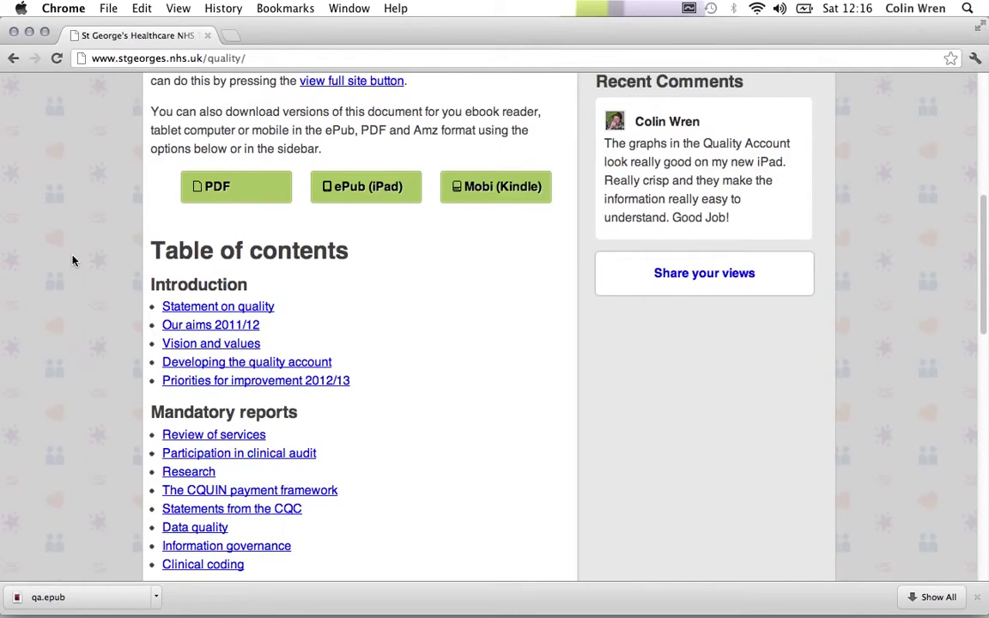
{"action": "scroll", "coordinate": [73, 260], "scroll_direction": "down", "scroll_amount": 1}
{"action": "scroll", "coordinate": [72, 260], "scroll_direction": "up", "scroll_amount": 5}
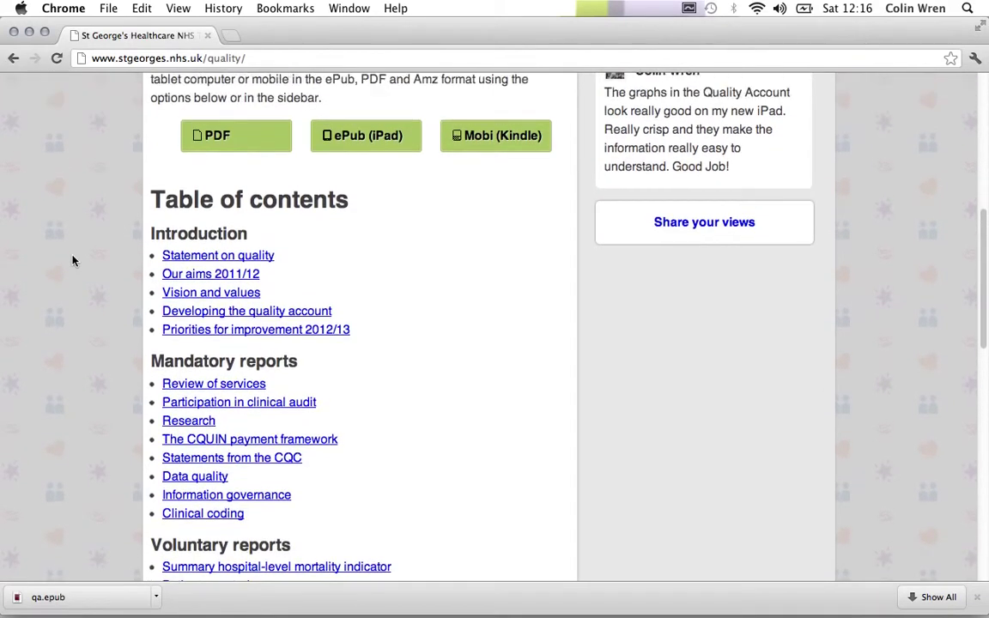
{"action": "scroll", "coordinate": [72, 260], "scroll_direction": "up", "scroll_amount": 3}
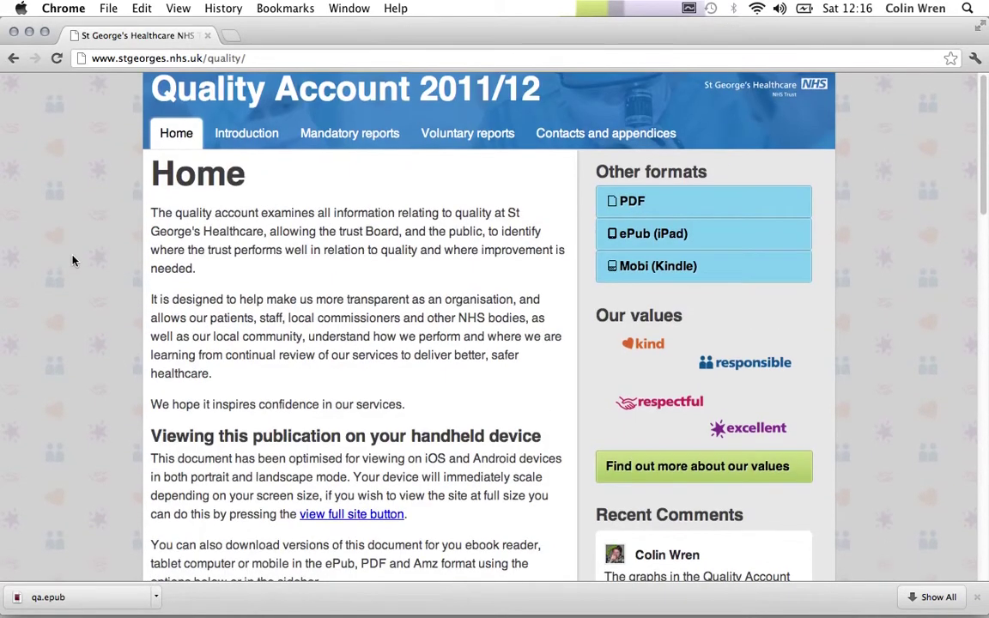
{"action": "scroll", "coordinate": [72, 260], "scroll_direction": "down", "scroll_amount": 6}
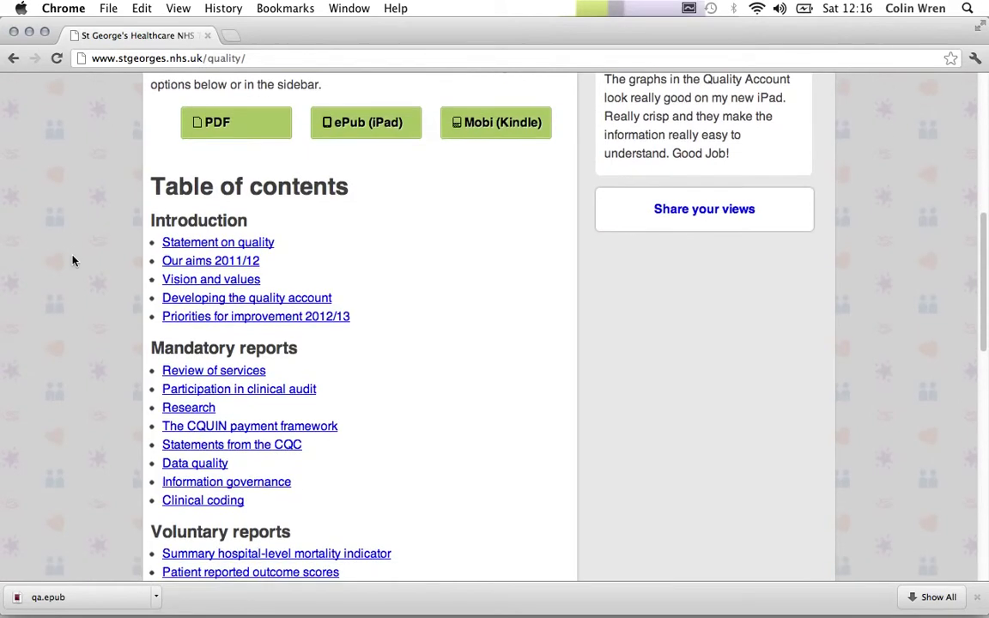
{"action": "scroll", "coordinate": [72, 260], "scroll_direction": "up", "scroll_amount": 3}
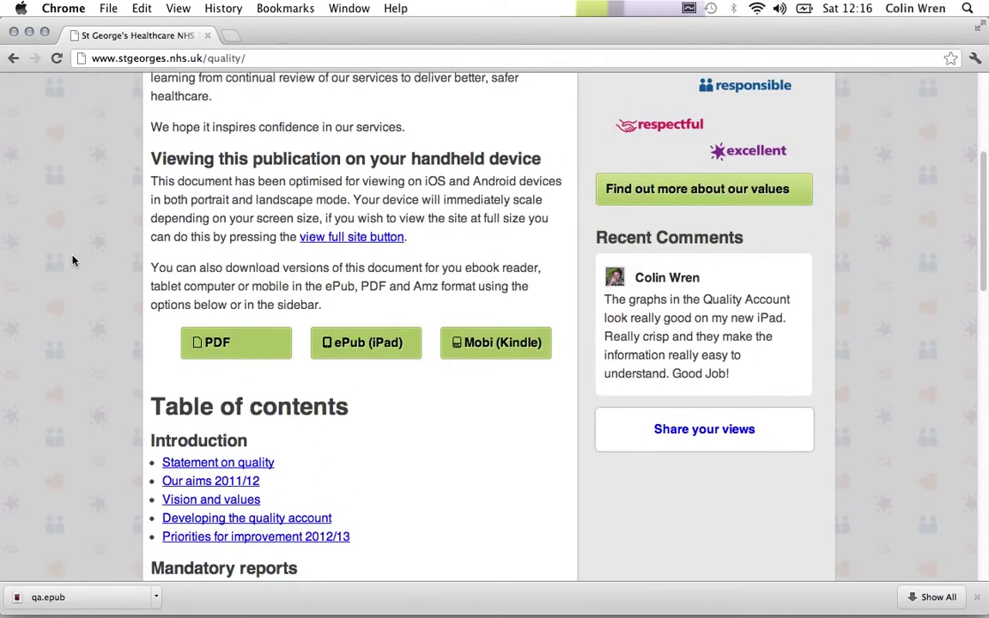
{"action": "scroll", "coordinate": [72, 260], "scroll_direction": "up", "scroll_amount": 4}
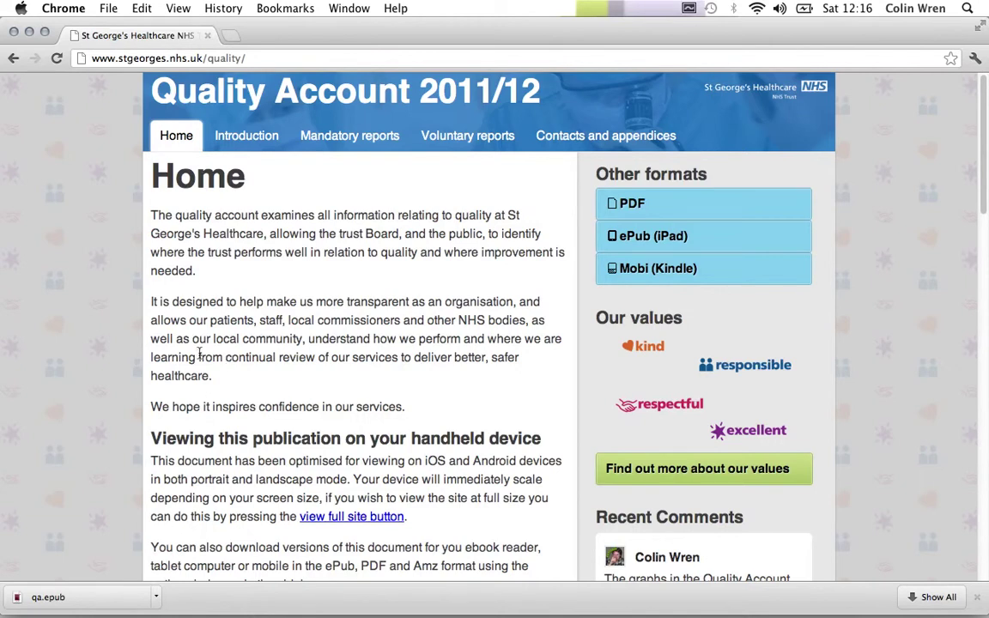
{"action": "scroll", "coordinate": [199, 354], "scroll_direction": "down", "scroll_amount": 2}
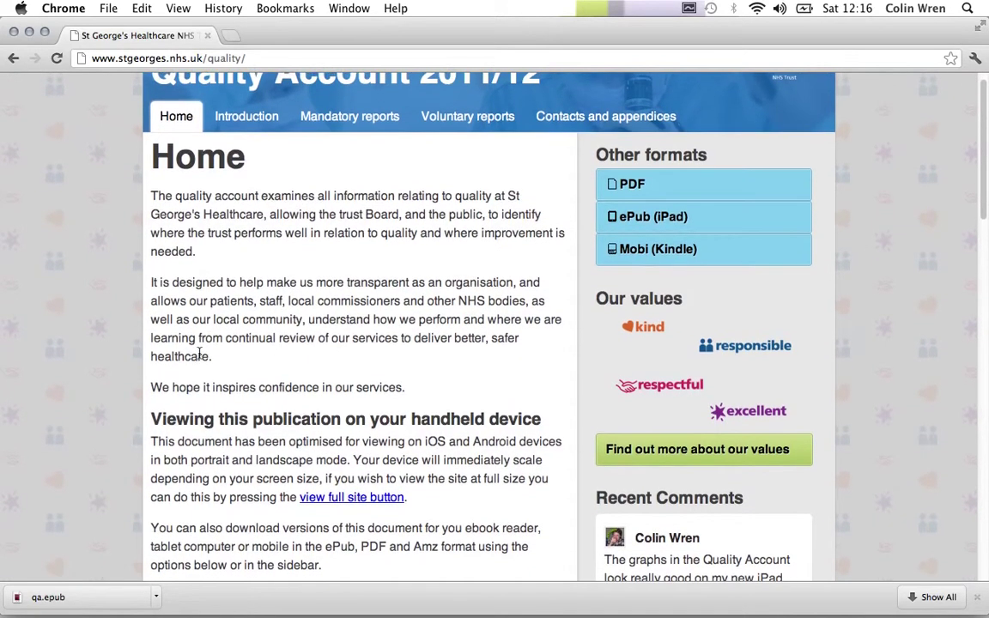
{"action": "scroll", "coordinate": [199, 354], "scroll_direction": "up", "scroll_amount": 2}
{"action": "mouse_move", "coordinate": [687, 592]}
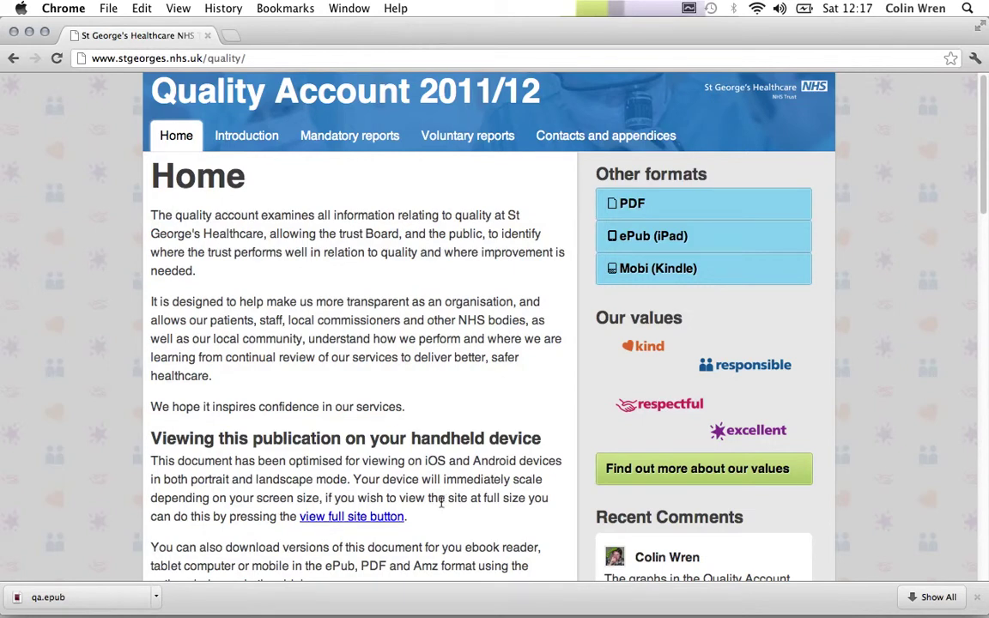
{"action": "scroll", "coordinate": [226, 392], "scroll_direction": "down", "scroll_amount": 1}
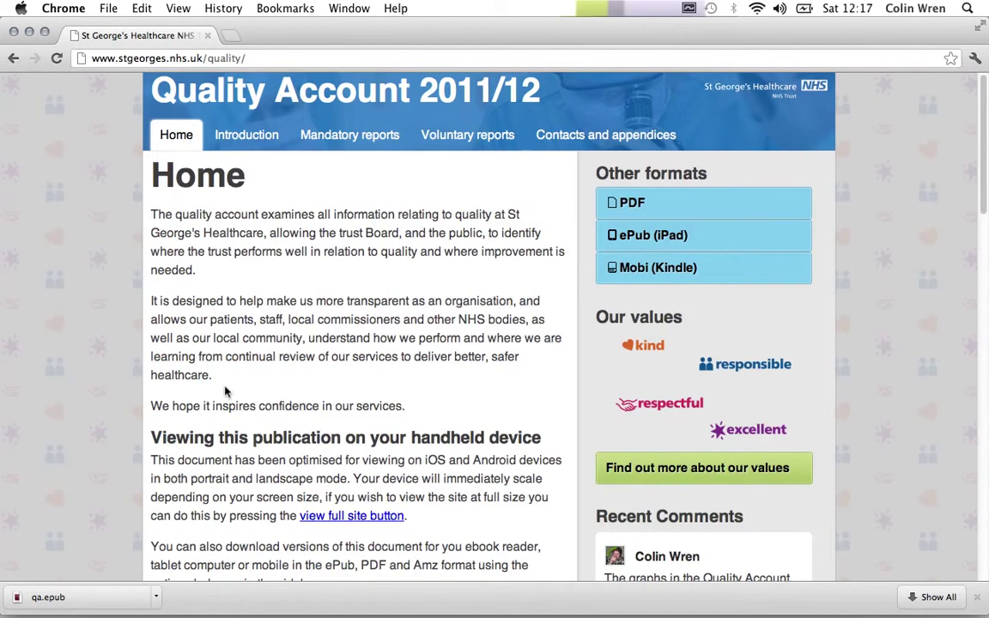
{"action": "scroll", "coordinate": [226, 391], "scroll_direction": "down", "scroll_amount": 3}
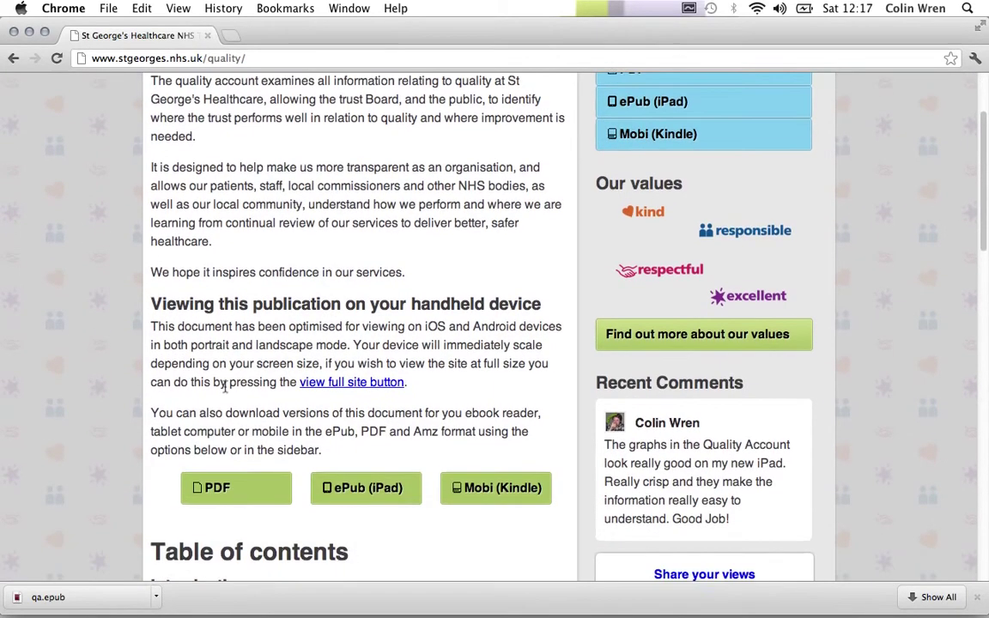
{"action": "scroll", "coordinate": [226, 391], "scroll_direction": "up", "scroll_amount": 3}
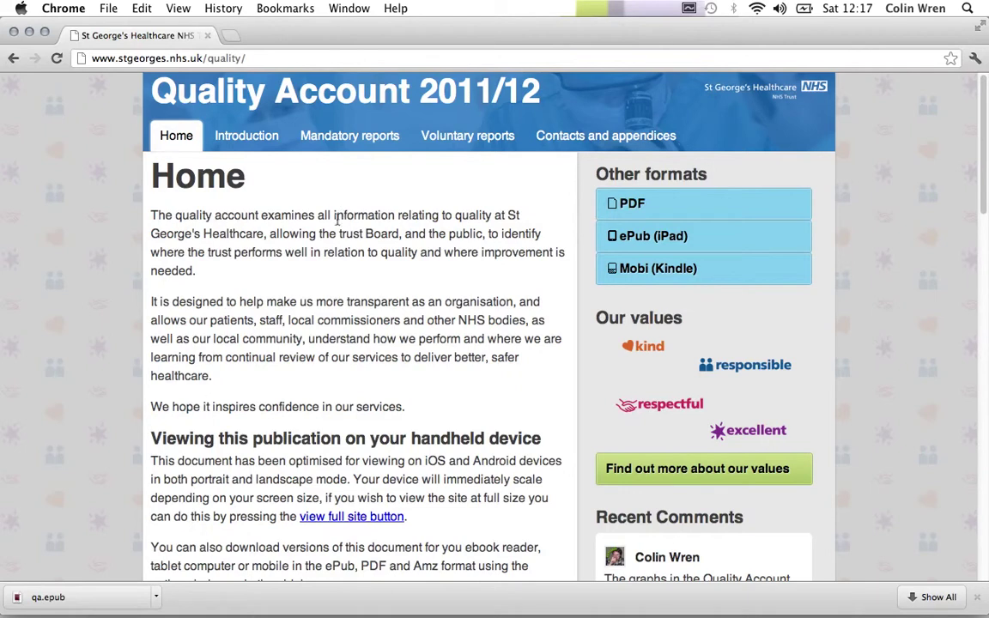
{"action": "scroll", "coordinate": [290, 300], "scroll_direction": "down", "scroll_amount": 2}
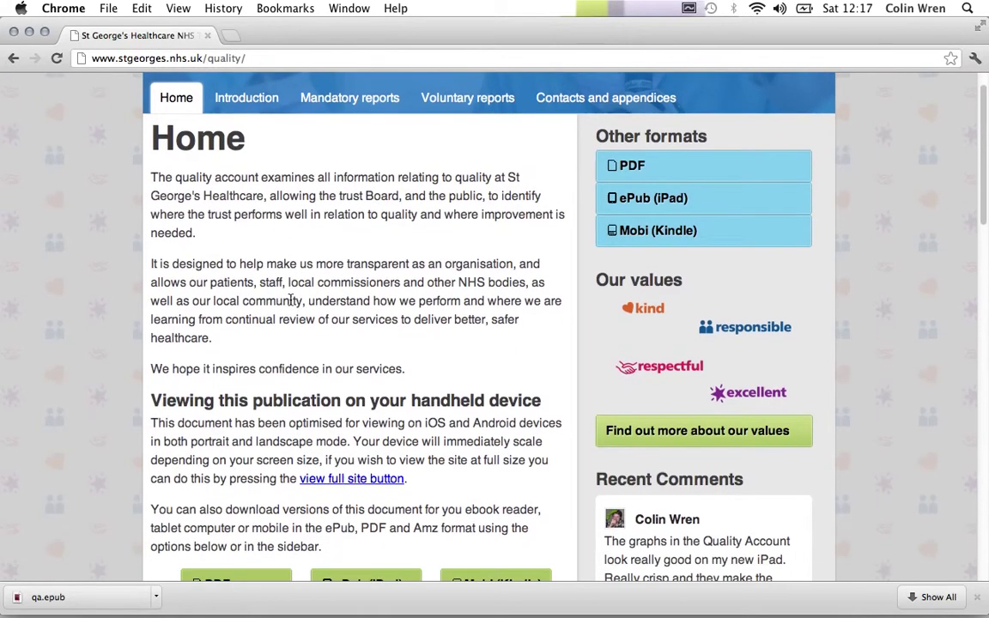
{"action": "scroll", "coordinate": [290, 300], "scroll_direction": "up", "scroll_amount": 2}
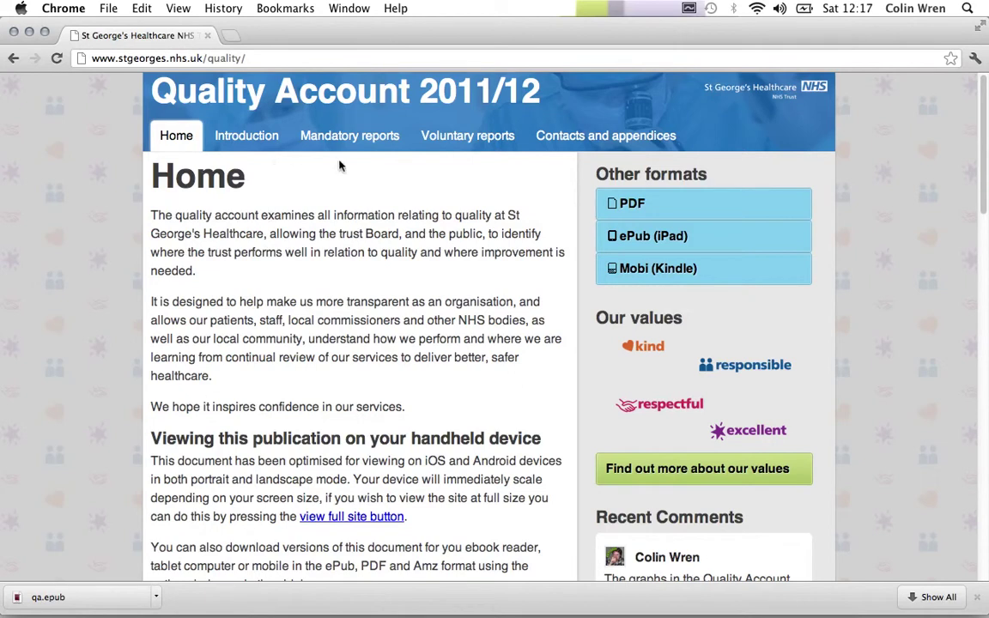
Open the Voluntary reports section, then switch back to Annual Report.epub in Sigil
{"action": "left_click", "coordinate": [479, 138]}
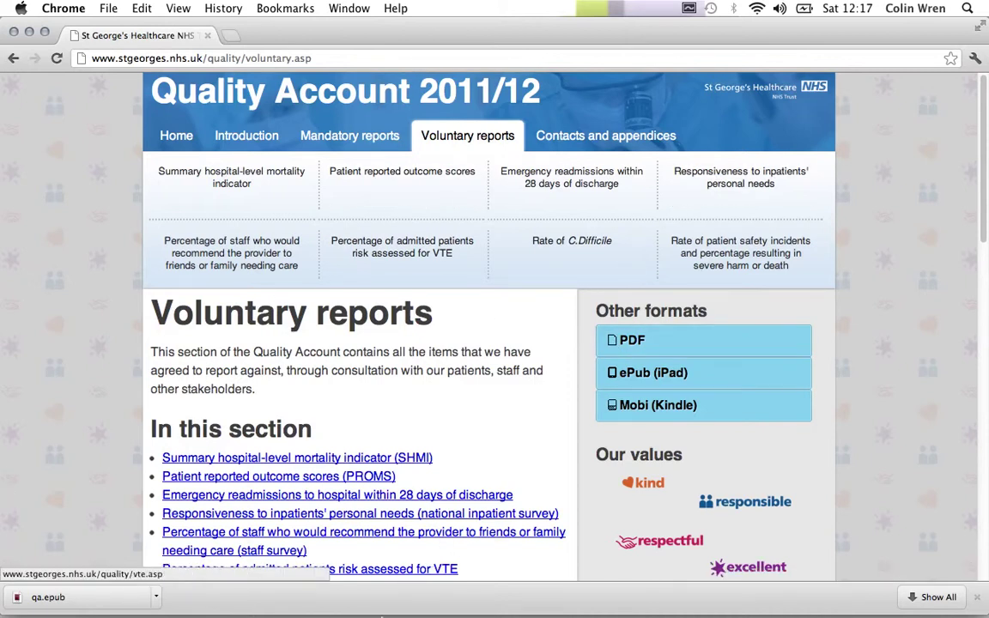
{"action": "mouse_move", "coordinate": [381, 616]}
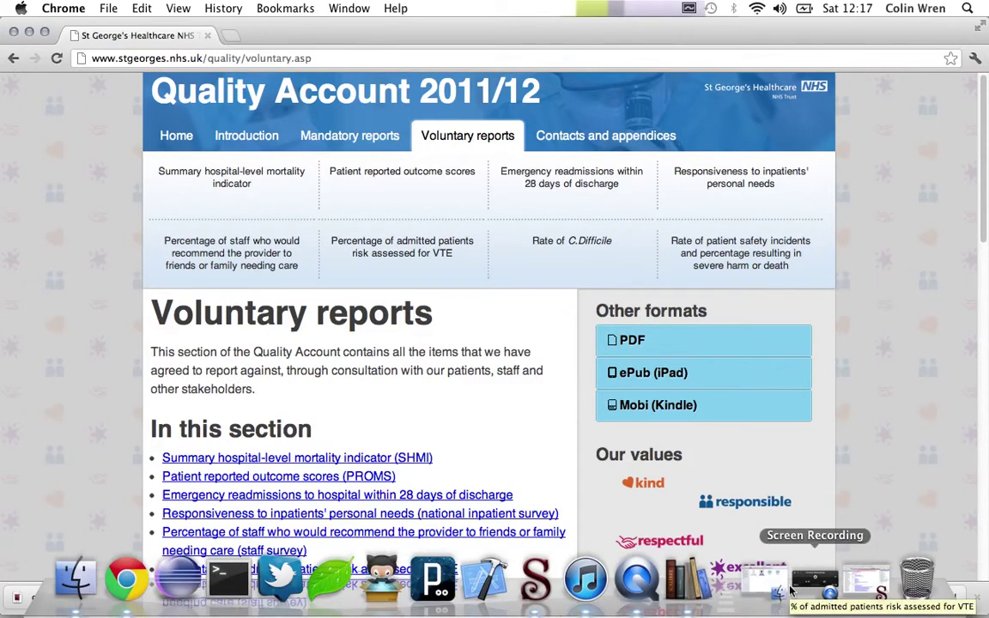
{"action": "left_click", "coordinate": [534, 582]}
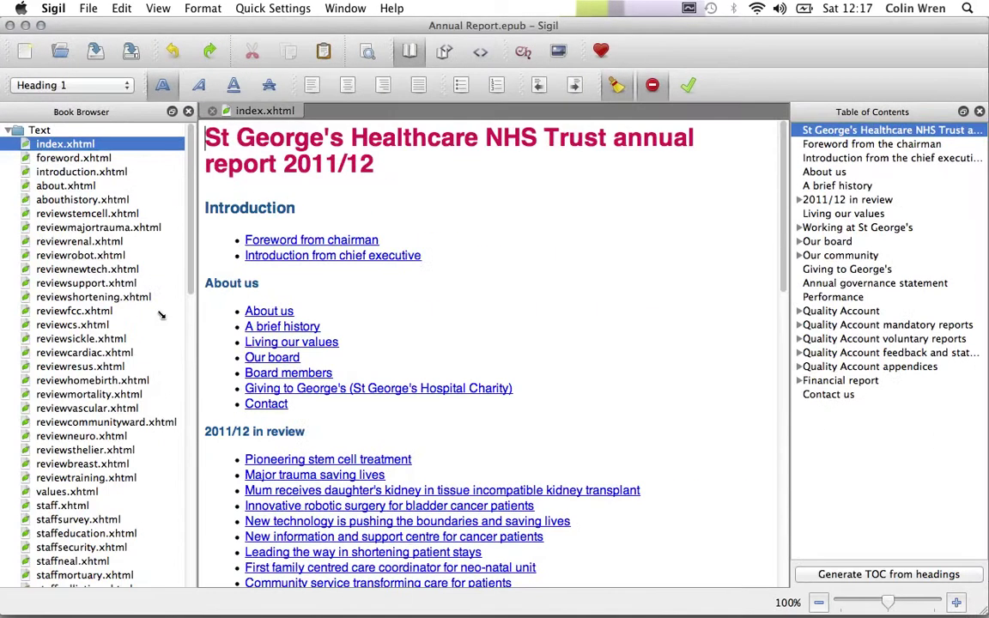
Scroll through the currently displayed page in Sigil's Book View
{"action": "scroll", "coordinate": [80, 252], "scroll_direction": "down", "scroll_amount": 3}
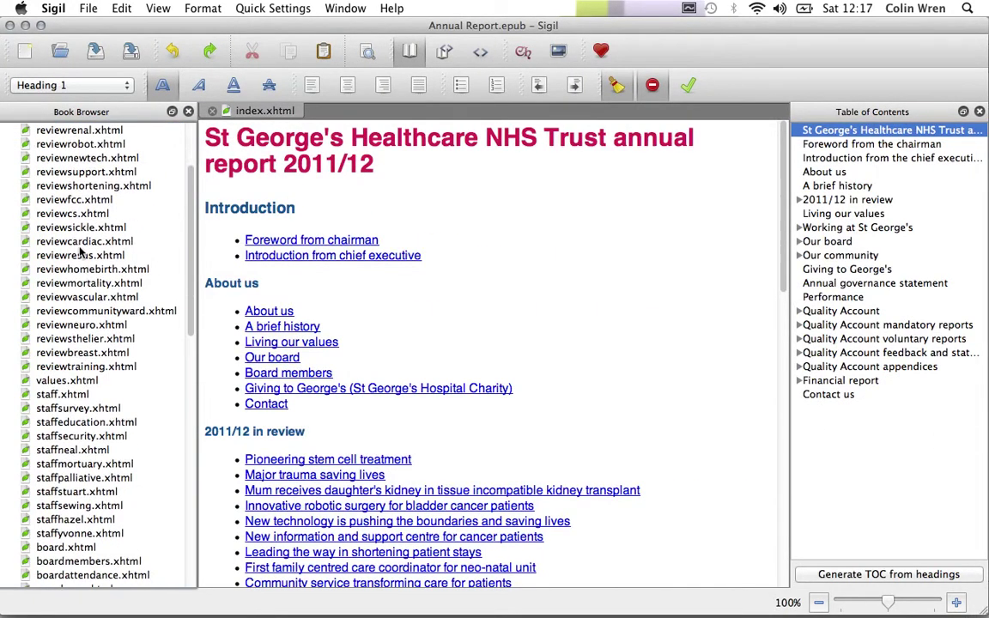
{"action": "scroll", "coordinate": [80, 251], "scroll_direction": "down", "scroll_amount": 2}
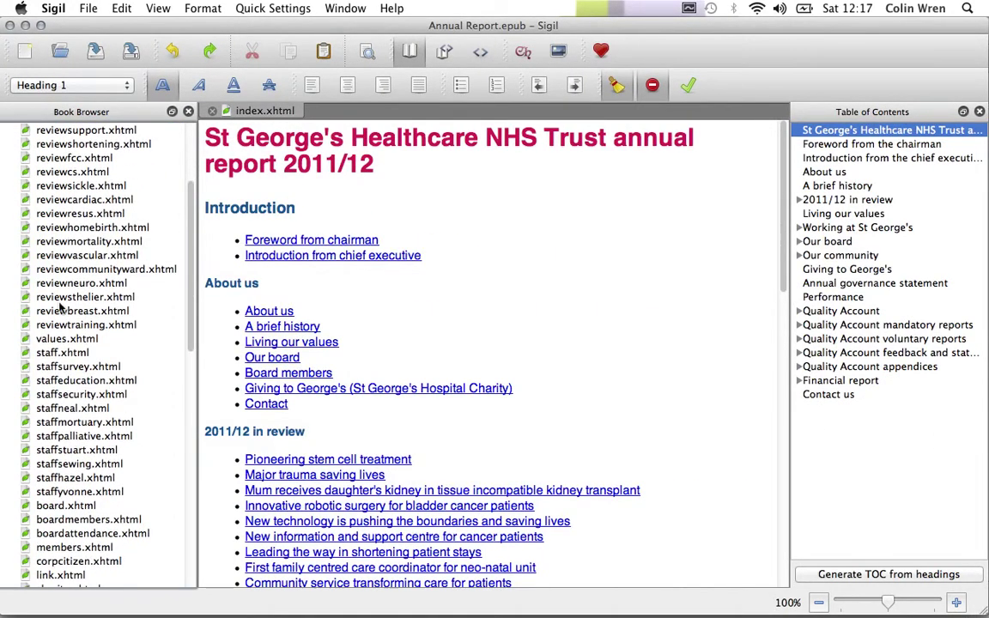
{"action": "scroll", "coordinate": [61, 305], "scroll_direction": "down", "scroll_amount": 10}
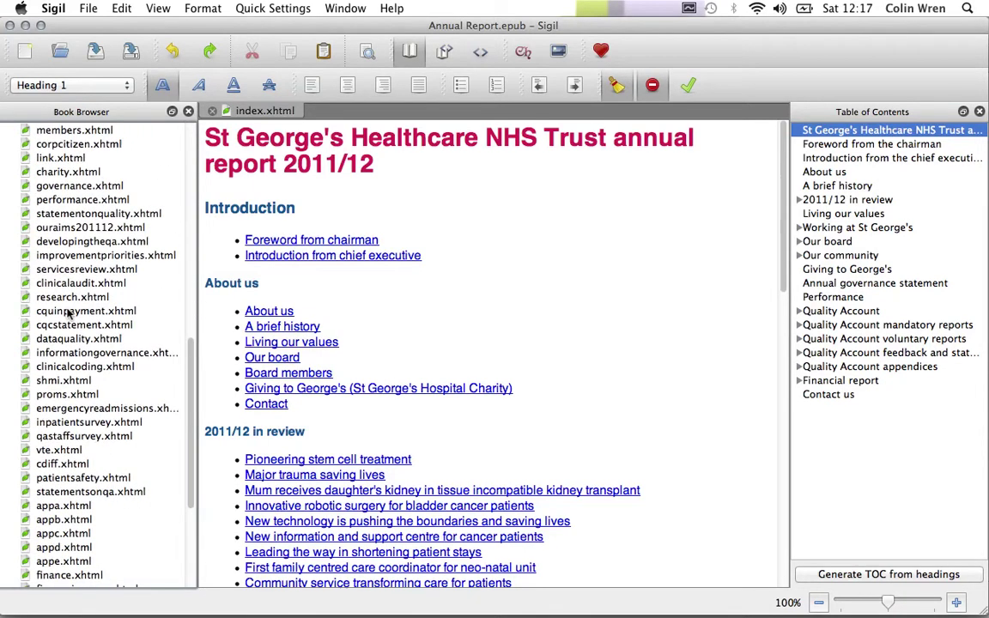
{"action": "scroll", "coordinate": [67, 315], "scroll_direction": "down", "scroll_amount": 1}
{"action": "scroll", "coordinate": [69, 316], "scroll_direction": "up", "scroll_amount": 2}
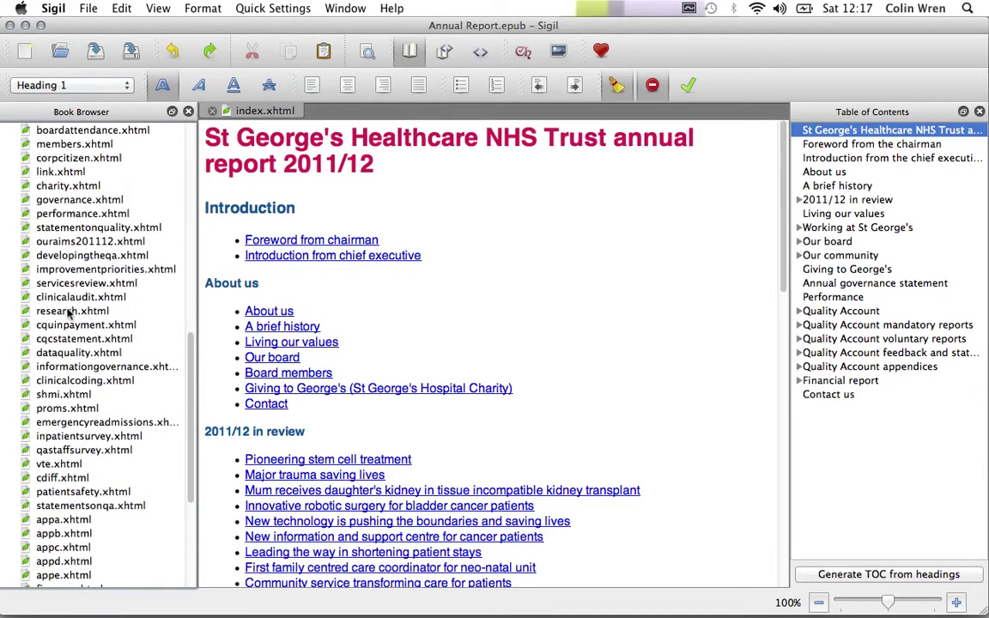
Open statementonquality.xhtml and scroll to its closing paragraphs and chief executive's signature
{"action": "left_click", "coordinate": [69, 229]}
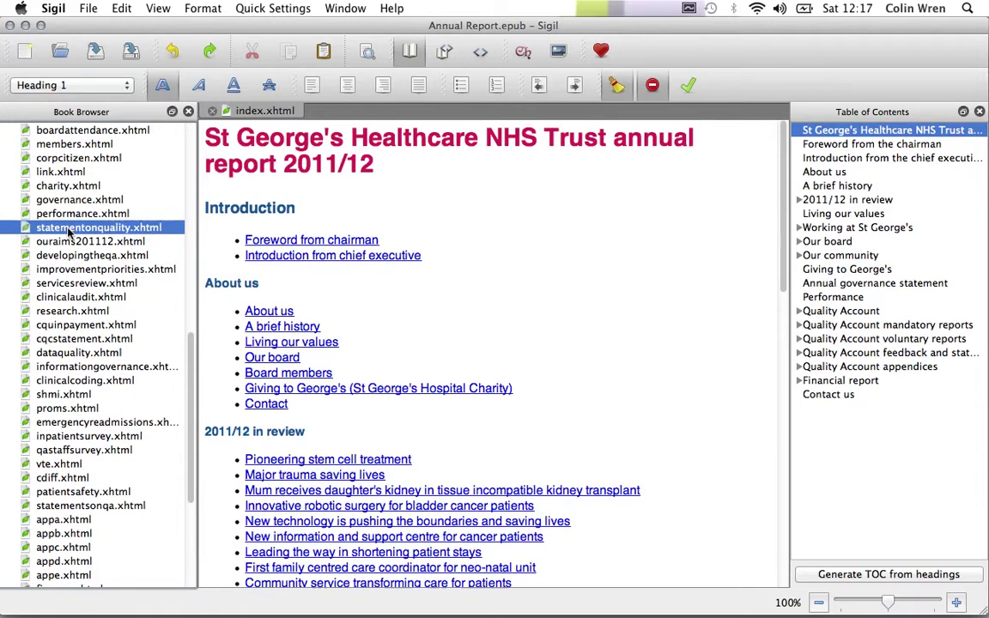
{"action": "double_click", "coordinate": [69, 230]}
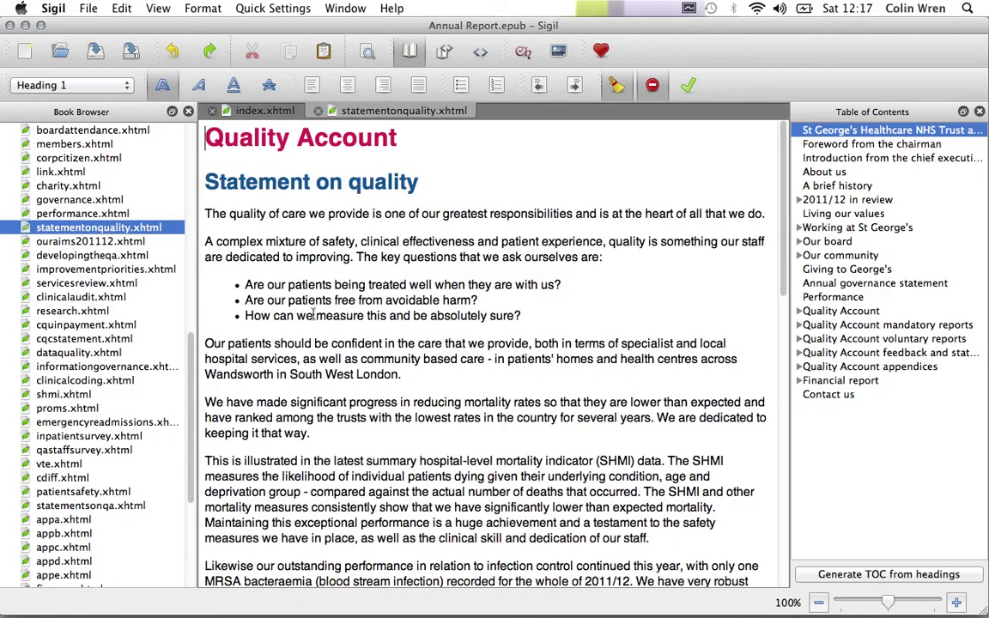
{"action": "scroll", "coordinate": [314, 315], "scroll_direction": "down", "scroll_amount": 15}
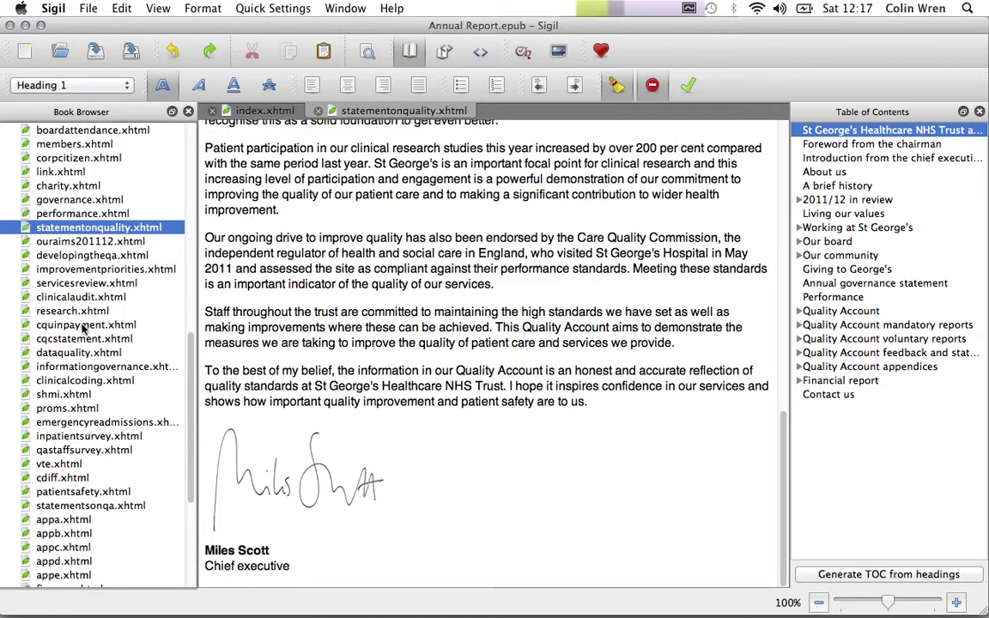
{"action": "scroll", "coordinate": [84, 328], "scroll_direction": "up", "scroll_amount": 3}
{"action": "scroll", "coordinate": [91, 394], "scroll_direction": "down", "scroll_amount": 3}
{"action": "scroll", "coordinate": [91, 394], "scroll_direction": "down", "scroll_amount": 1}
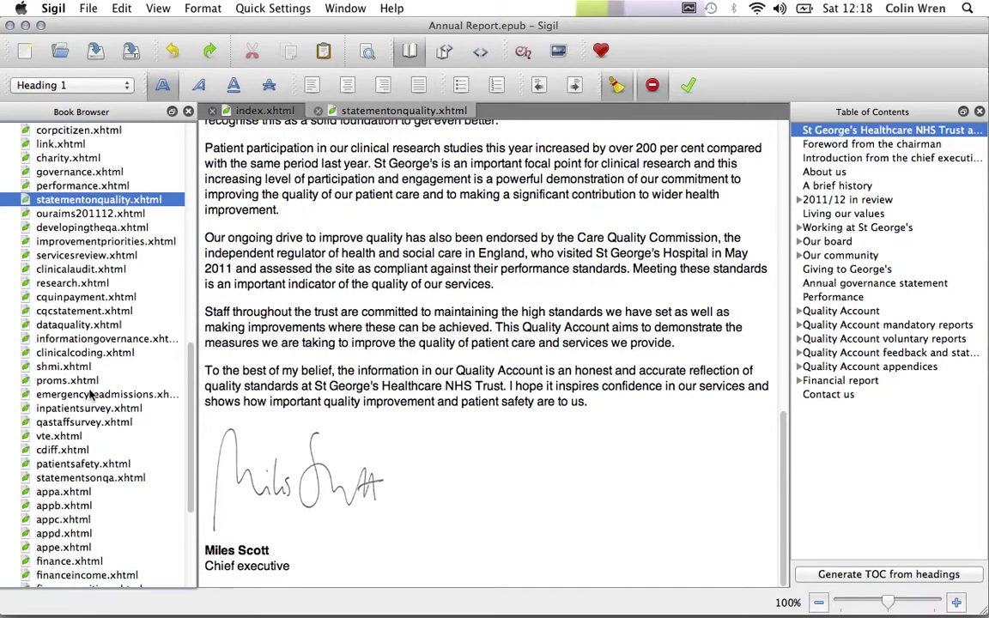
{"action": "scroll", "coordinate": [91, 404], "scroll_direction": "up", "scroll_amount": 1}
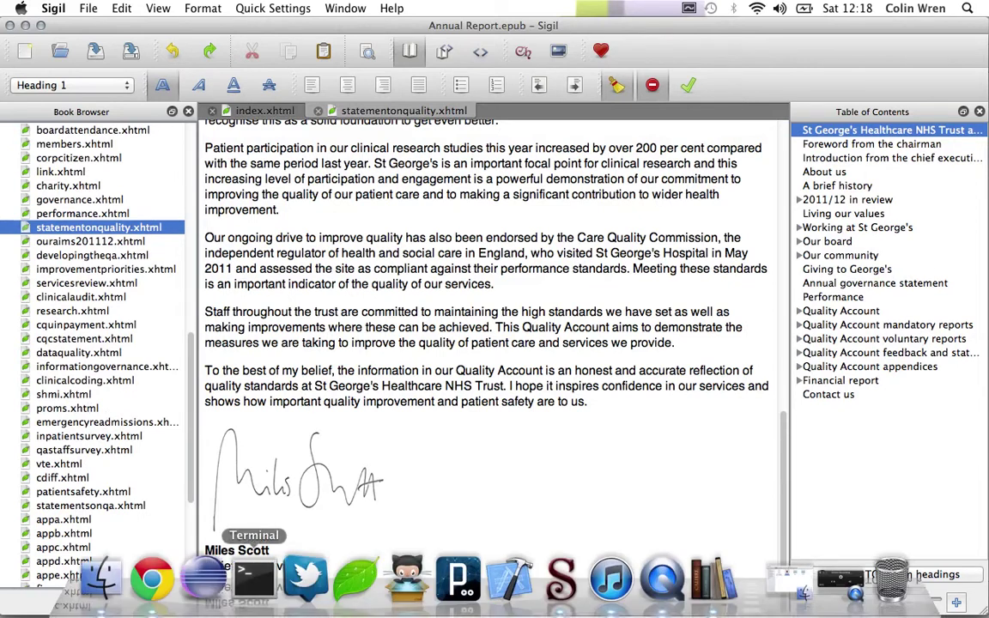
Compare the voluntary reports page in Chrome with shmi.xhtml, opened and scrolled in Sigil
{"action": "mouse_move", "coordinate": [151, 601]}
{"action": "left_click", "coordinate": [151, 580]}
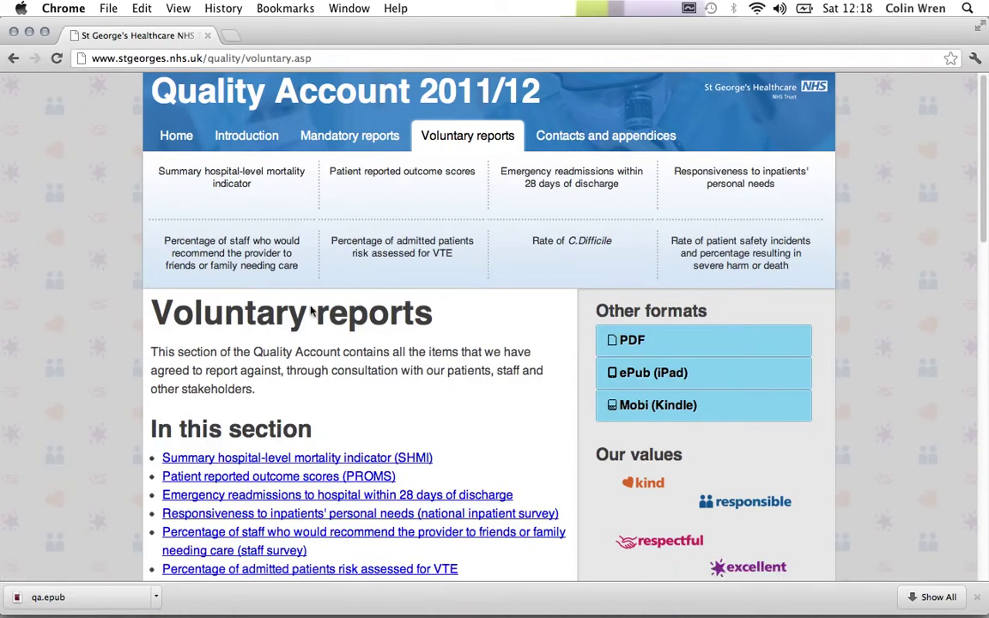
{"action": "mouse_move", "coordinate": [505, 585]}
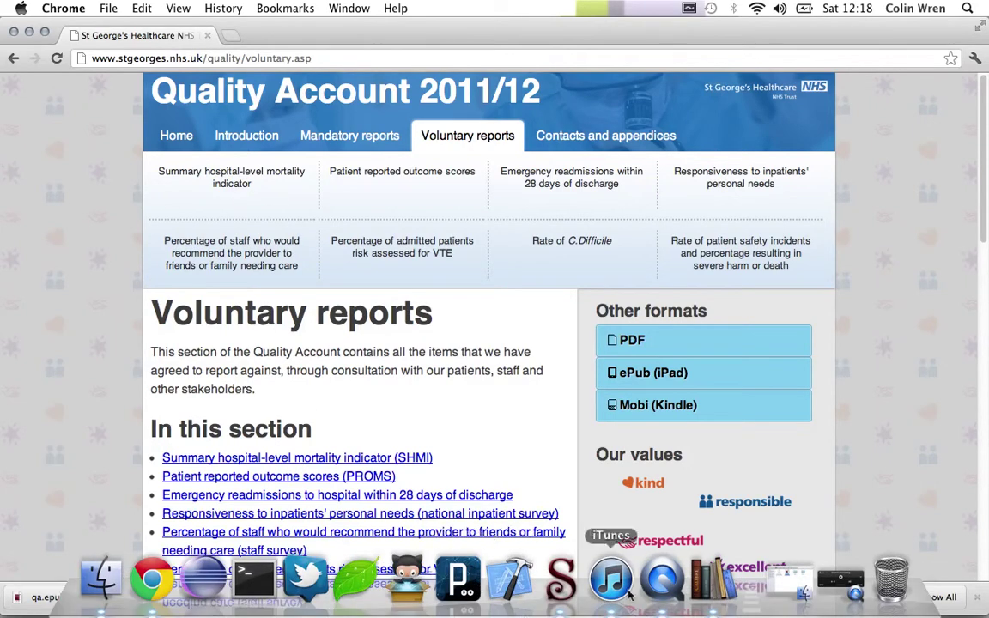
{"action": "left_click", "coordinate": [559, 581]}
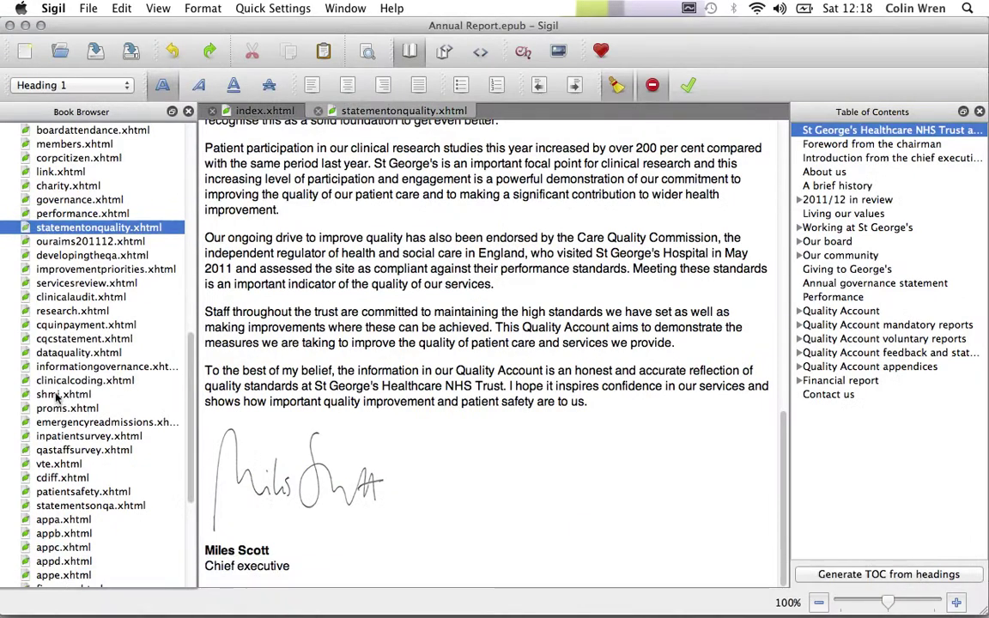
{"action": "double_click", "coordinate": [64, 394]}
{"action": "scroll", "coordinate": [379, 266], "scroll_direction": "down", "scroll_amount": 10}
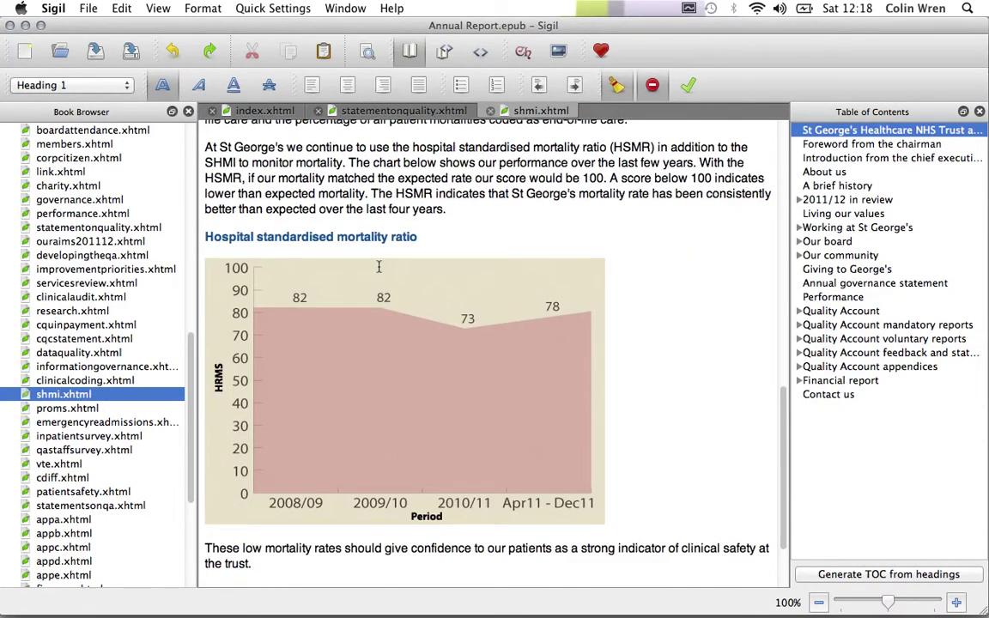
{"action": "scroll", "coordinate": [379, 266], "scroll_direction": "up", "scroll_amount": 10}
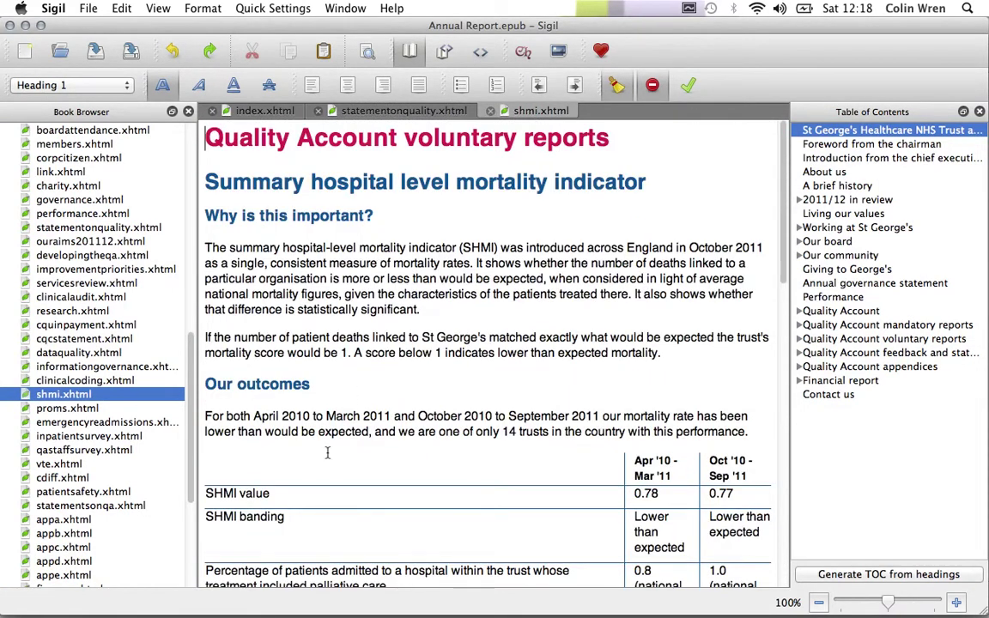
{"action": "left_click", "coordinate": [150, 573]}
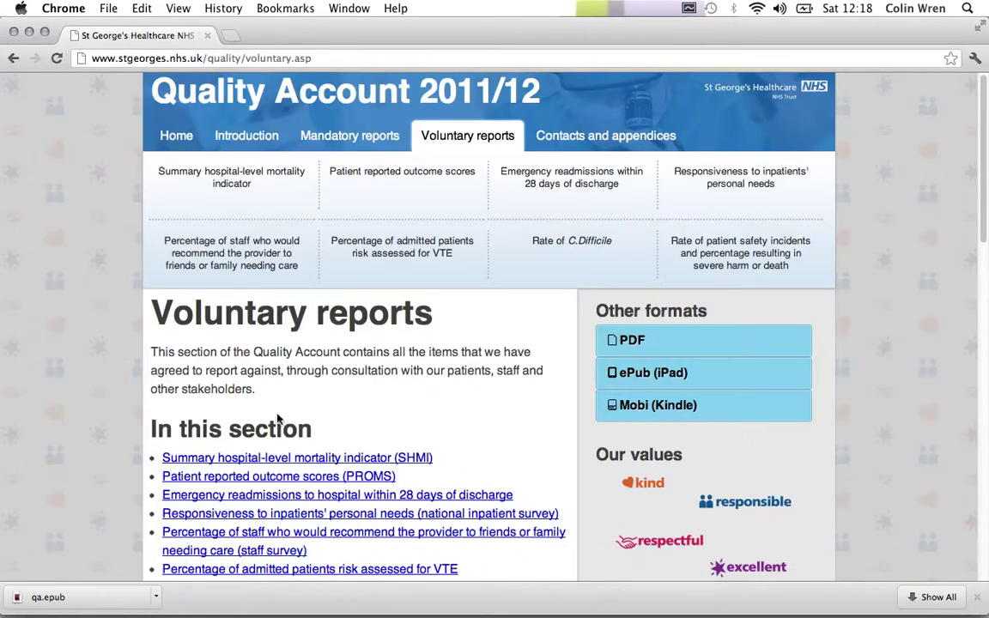
Open the website's Summary hospital-level mortality indicator page and scroll through its HSMR chart (82, 82, 73, 78)
{"action": "scroll", "coordinate": [278, 419], "scroll_direction": "down", "scroll_amount": 2}
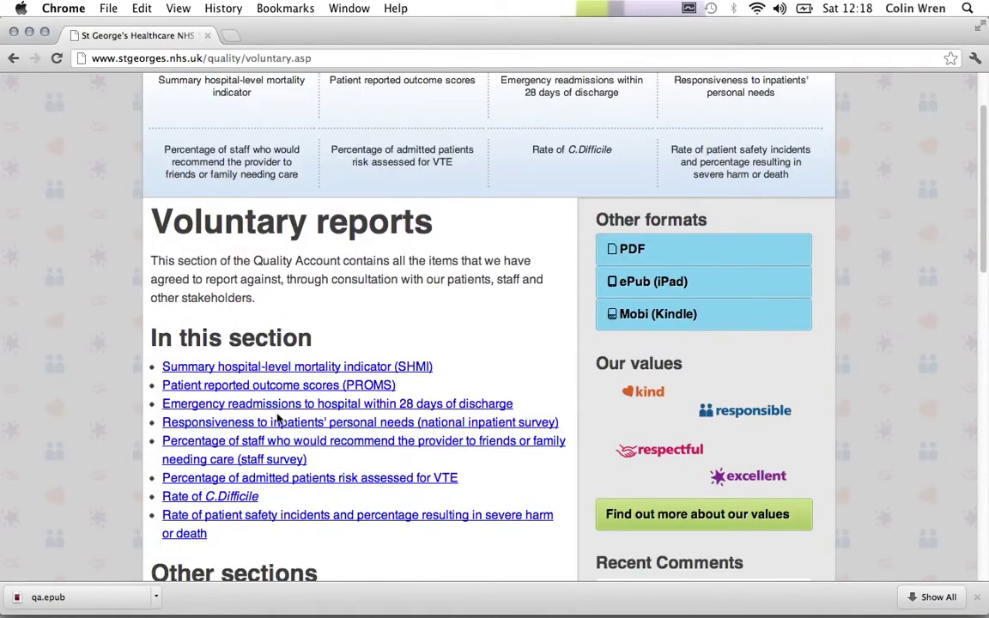
{"action": "left_click", "coordinate": [224, 104]}
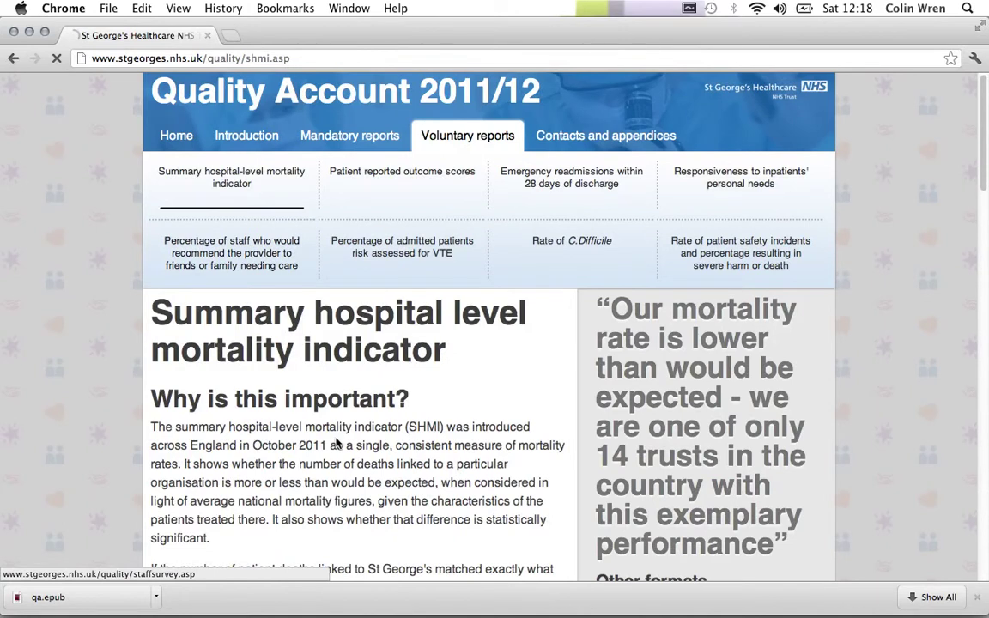
{"action": "scroll", "coordinate": [333, 437], "scroll_direction": "down", "scroll_amount": 8}
{"action": "scroll", "coordinate": [336, 438], "scroll_direction": "down", "scroll_amount": 15}
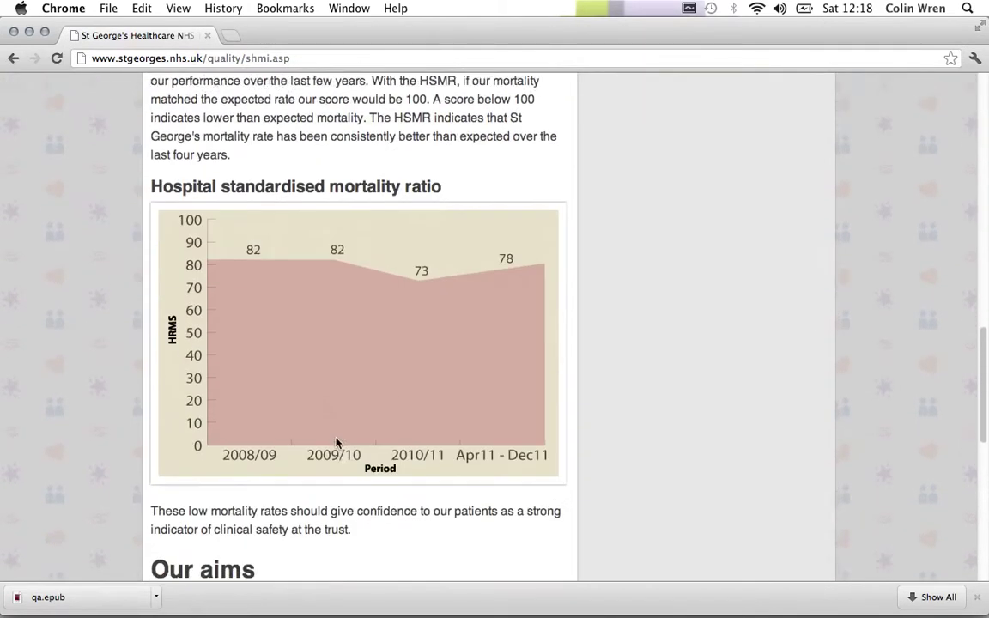
{"action": "scroll", "coordinate": [336, 443], "scroll_direction": "up", "scroll_amount": 15}
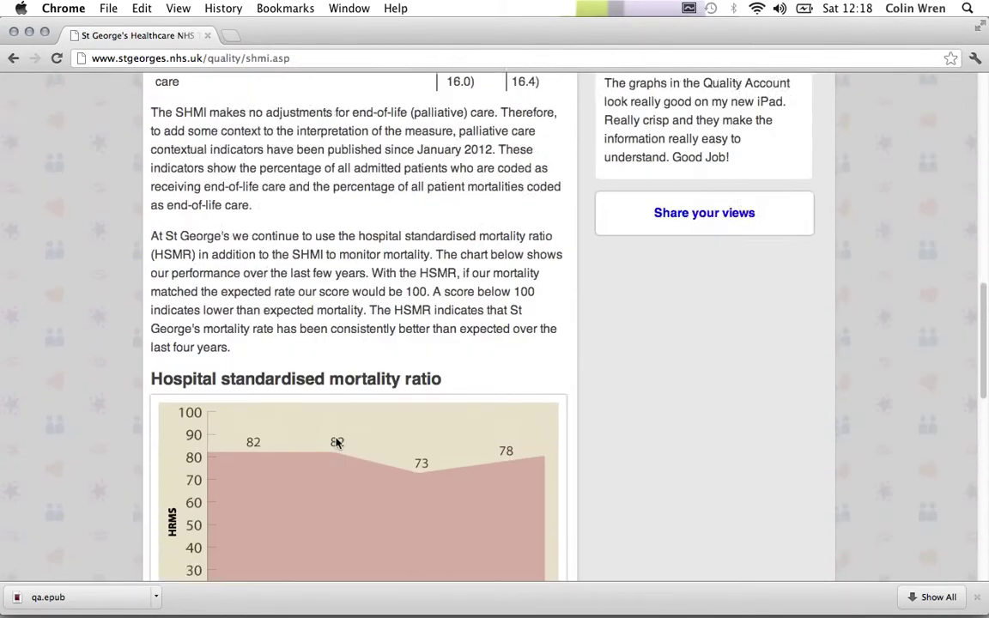
{"action": "scroll", "coordinate": [336, 443], "scroll_direction": "up", "scroll_amount": 8}
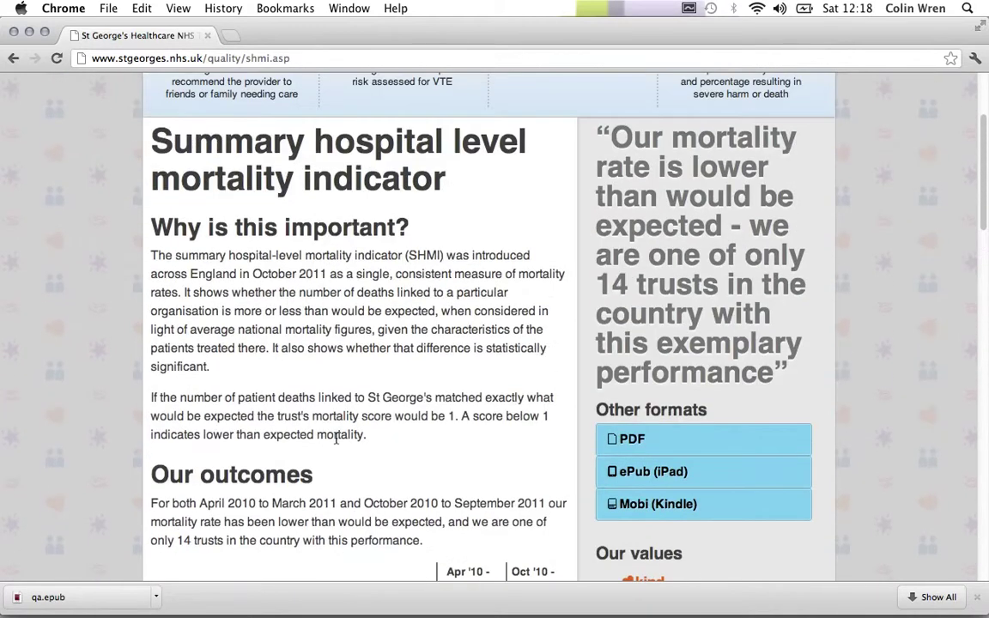
{"action": "scroll", "coordinate": [336, 443], "scroll_direction": "up", "scroll_amount": 1}
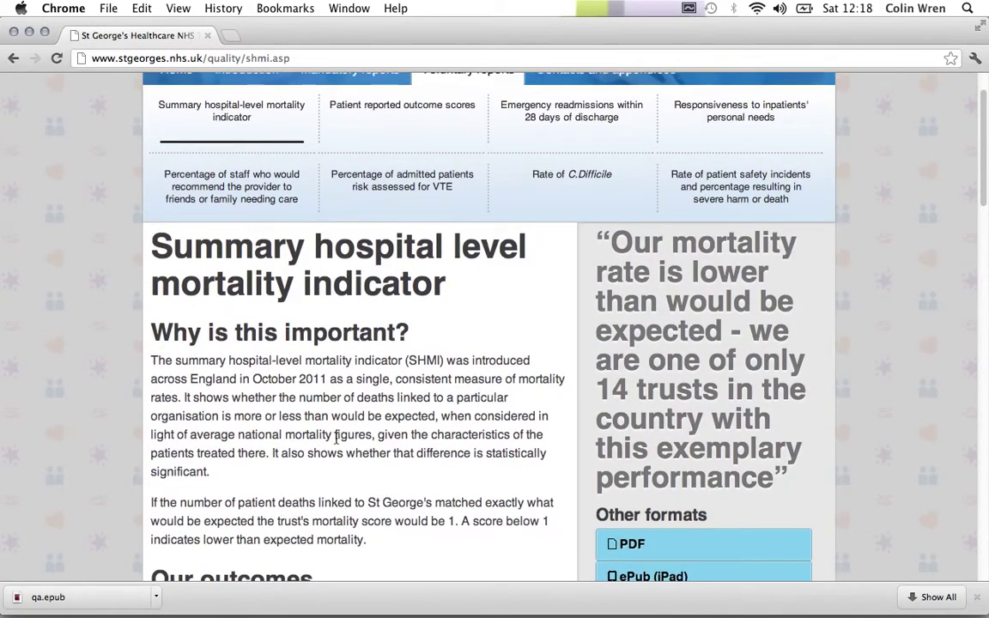
{"action": "mouse_move", "coordinate": [341, 614]}
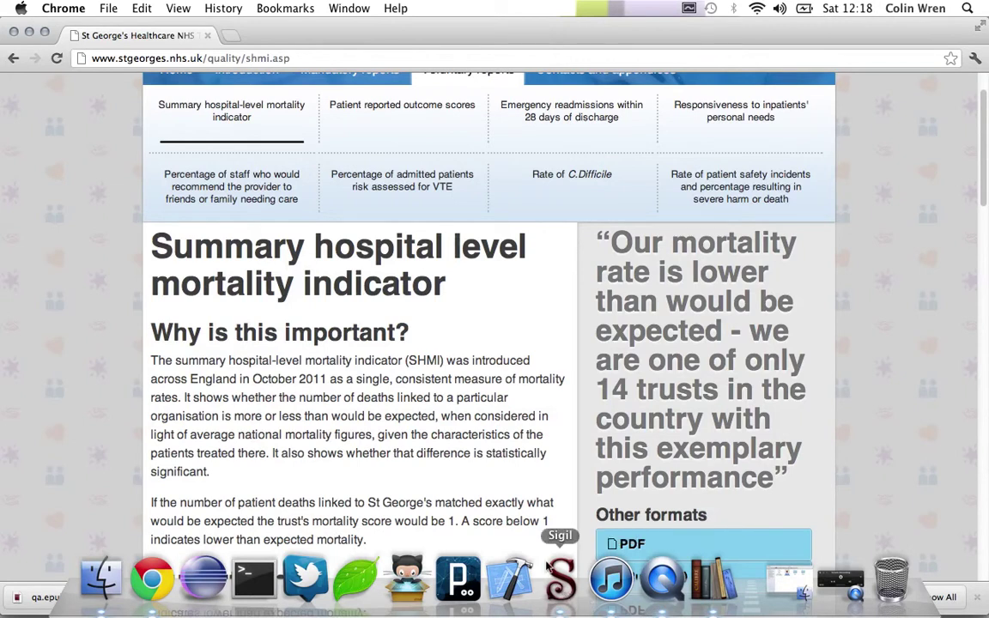
{"action": "right_click", "coordinate": [424, 381]}
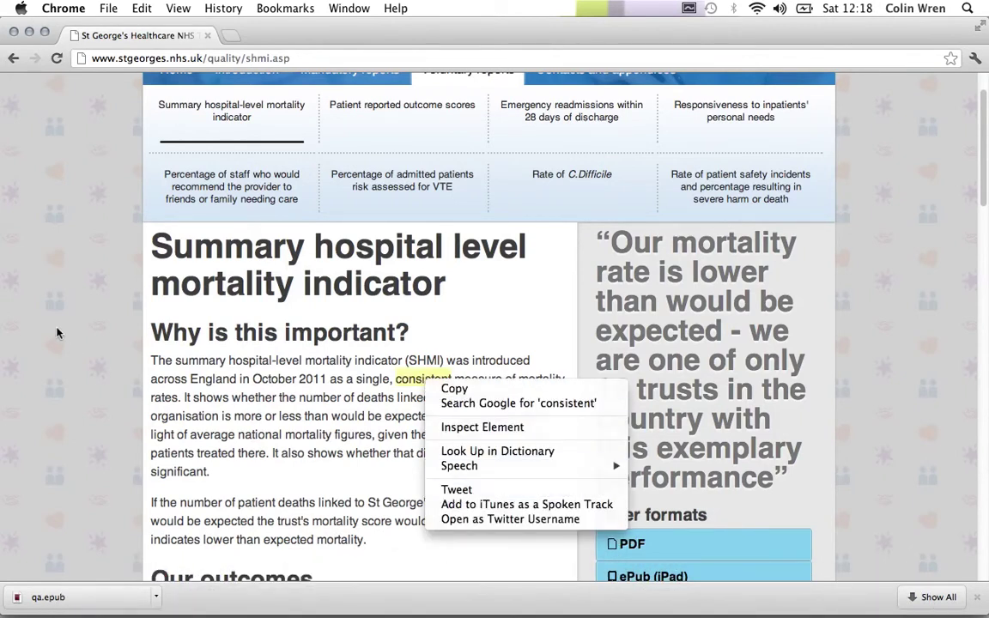
View the SHMI page's source and select the 'Why is this important' heading and threecol table markup
{"action": "left_click", "coordinate": [58, 283]}
{"action": "right_click", "coordinate": [59, 277]}
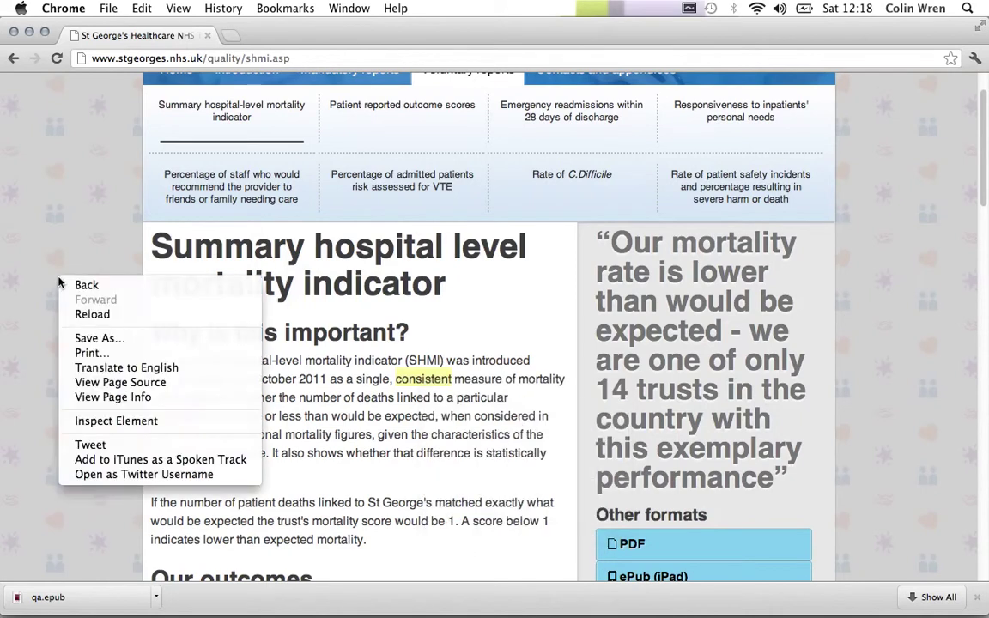
{"action": "left_click", "coordinate": [105, 384]}
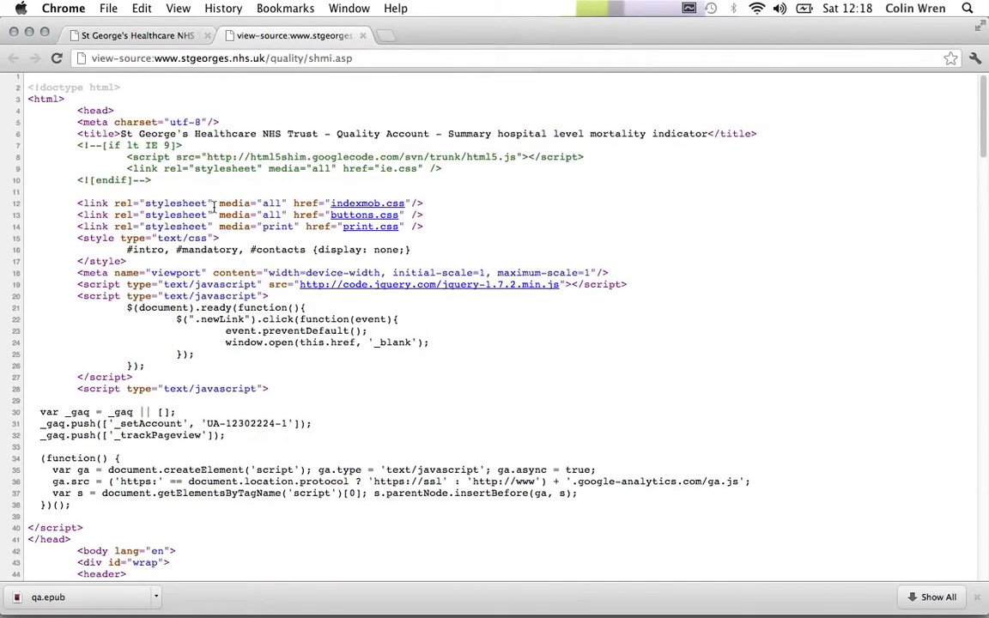
{"action": "scroll", "coordinate": [214, 206], "scroll_direction": "down", "scroll_amount": 15}
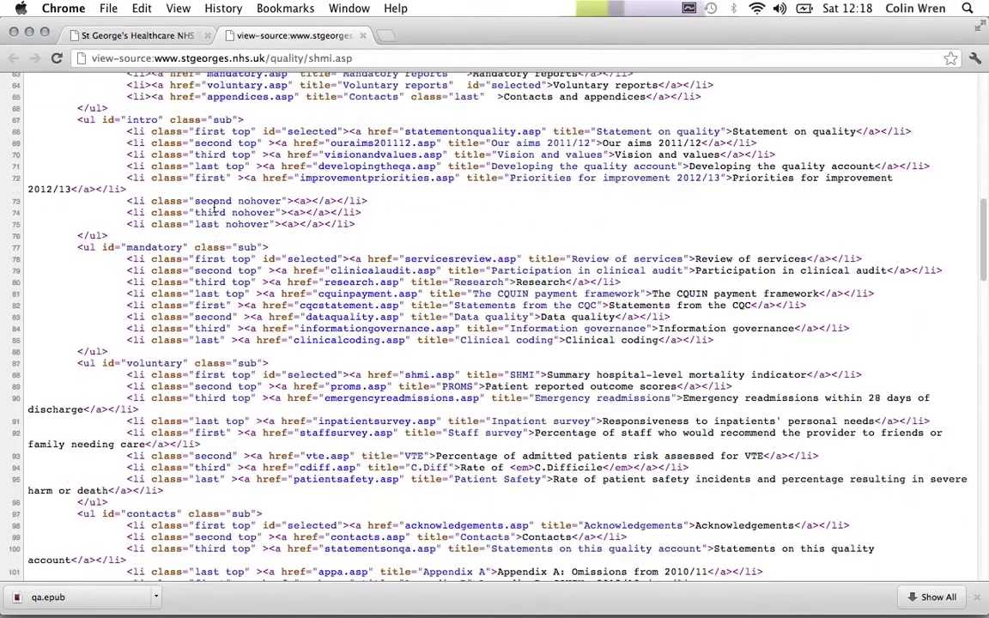
{"action": "scroll", "coordinate": [214, 206], "scroll_direction": "down", "scroll_amount": 10}
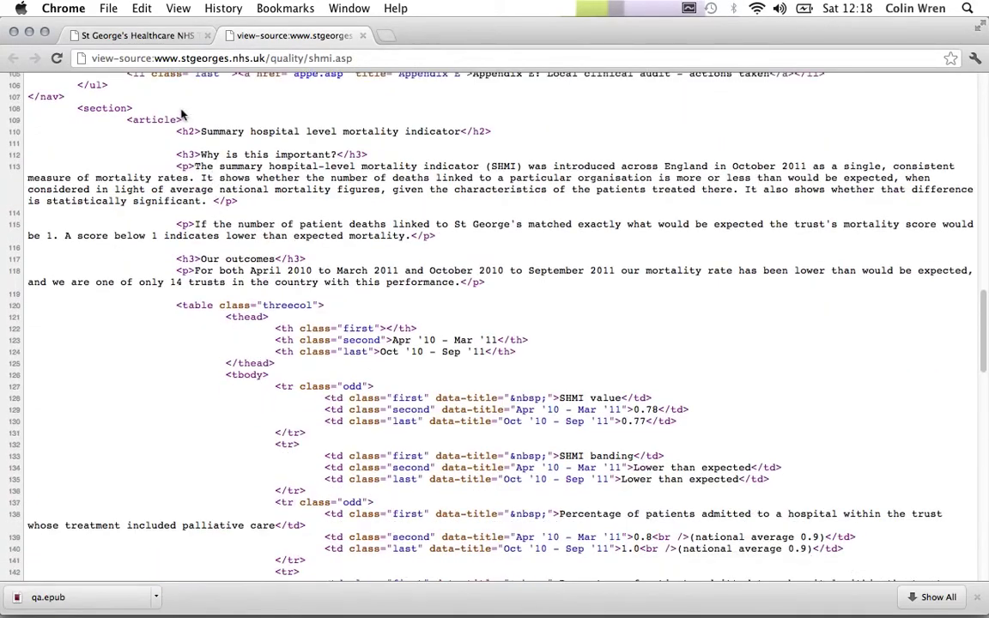
{"action": "left_click_drag", "start_coordinate": [187, 154], "coordinate": [224, 155]}
{"action": "left_click_drag", "start_coordinate": [181, 296], "coordinate": [246, 311]}
{"action": "mouse_move", "coordinate": [258, 593]}
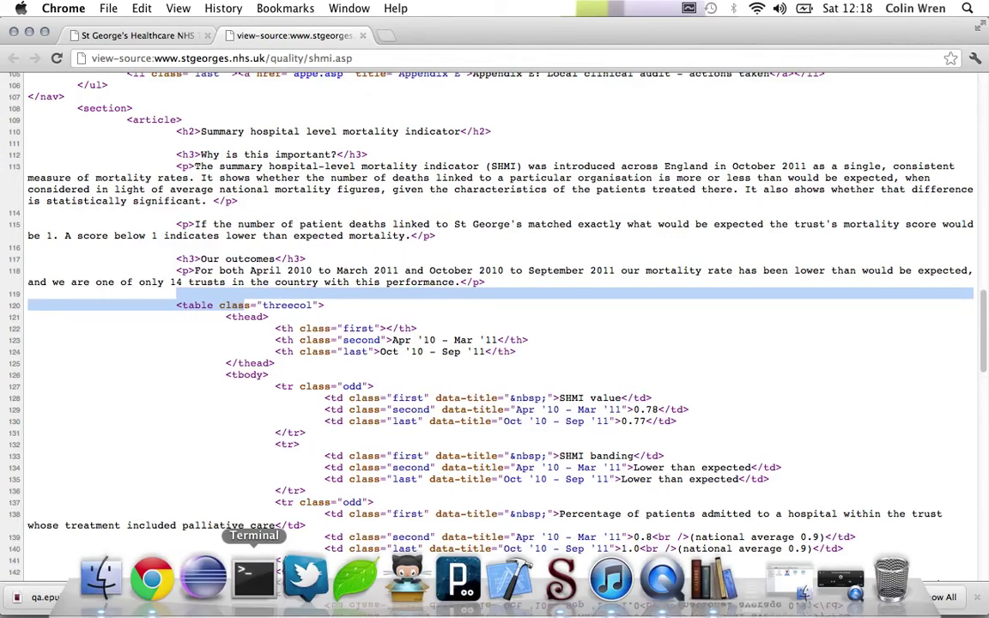
Show shmi.xhtml's code in Sigil and select its h2 heading, h3 paragraph and threecol table lines
{"action": "left_click", "coordinate": [562, 577]}
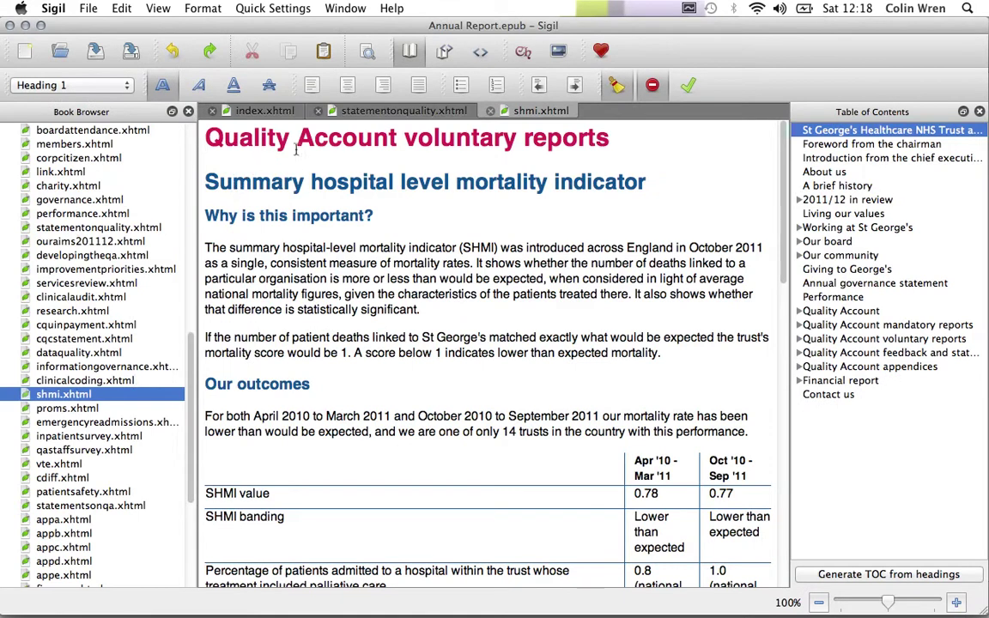
{"action": "left_click", "coordinate": [480, 52]}
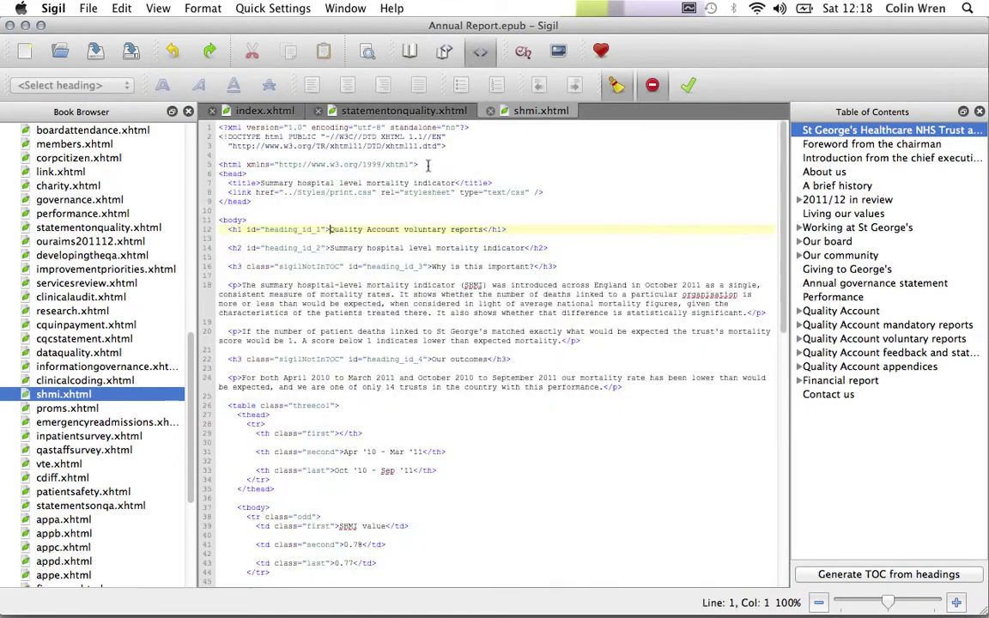
{"action": "left_click", "coordinate": [234, 248]}
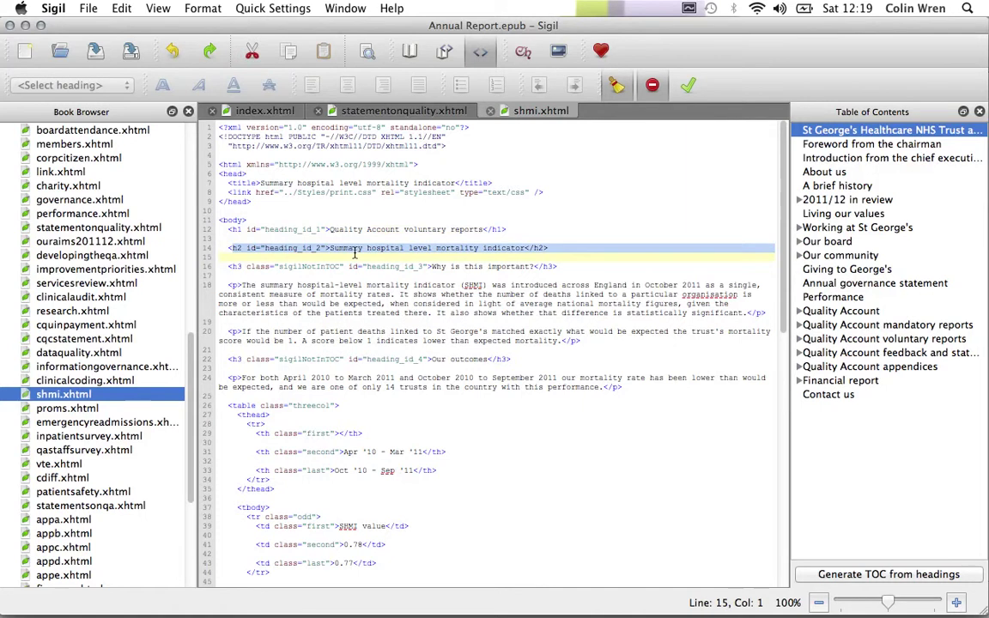
{"action": "left_click_drag", "start_coordinate": [353, 251], "coordinate": [401, 250]}
{"action": "left_click_drag", "start_coordinate": [231, 266], "coordinate": [367, 290]}
{"action": "left_click_drag", "start_coordinate": [237, 405], "coordinate": [339, 405]}
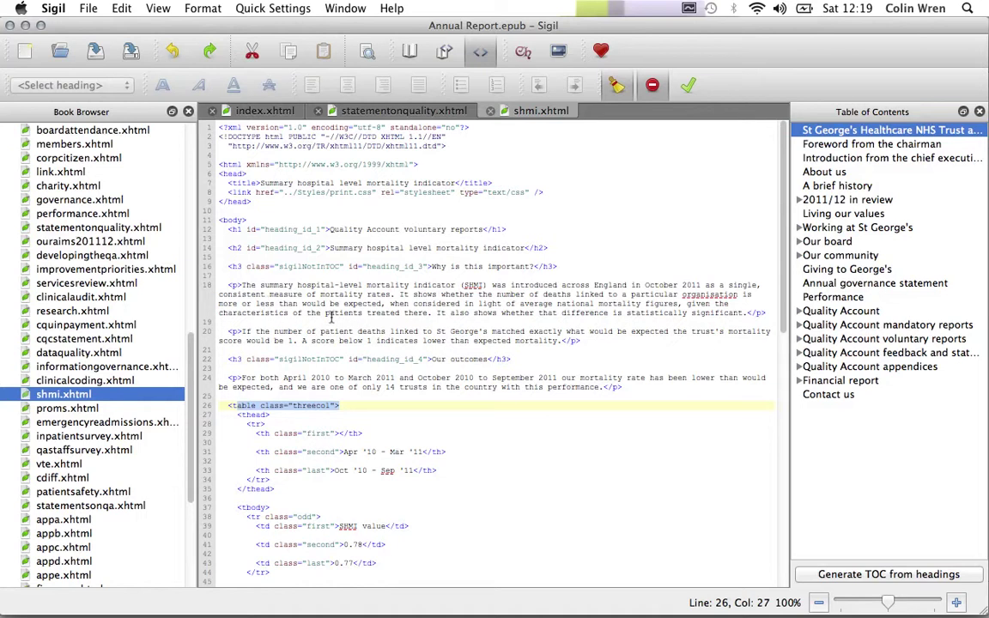
{"action": "mouse_move", "coordinate": [353, 601]}
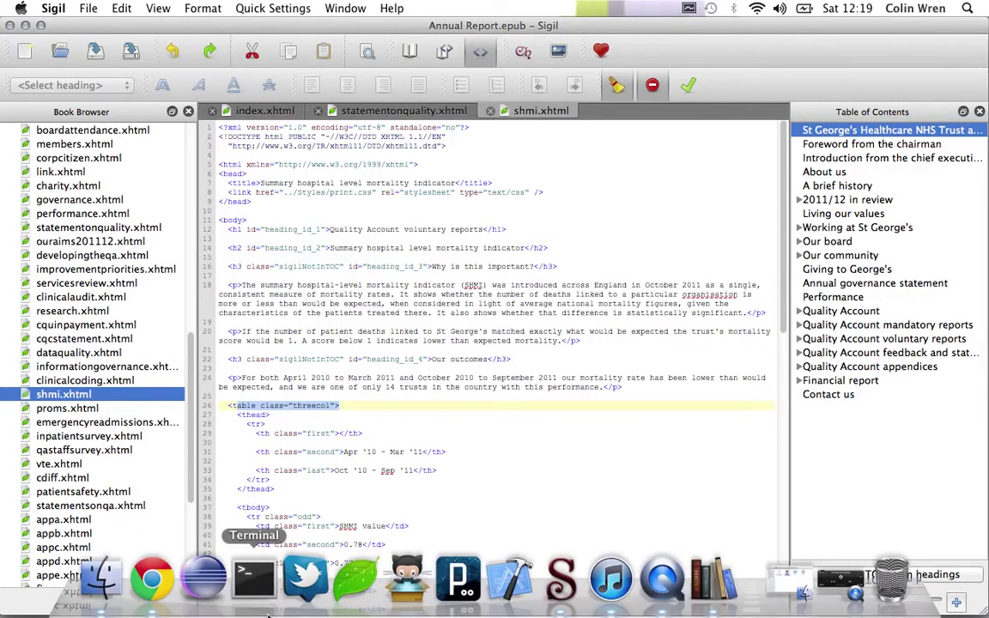
Back in shmi.asp's source, select the data-title attribute on line 128 and scroll the table cells
{"action": "left_click", "coordinate": [151, 579]}
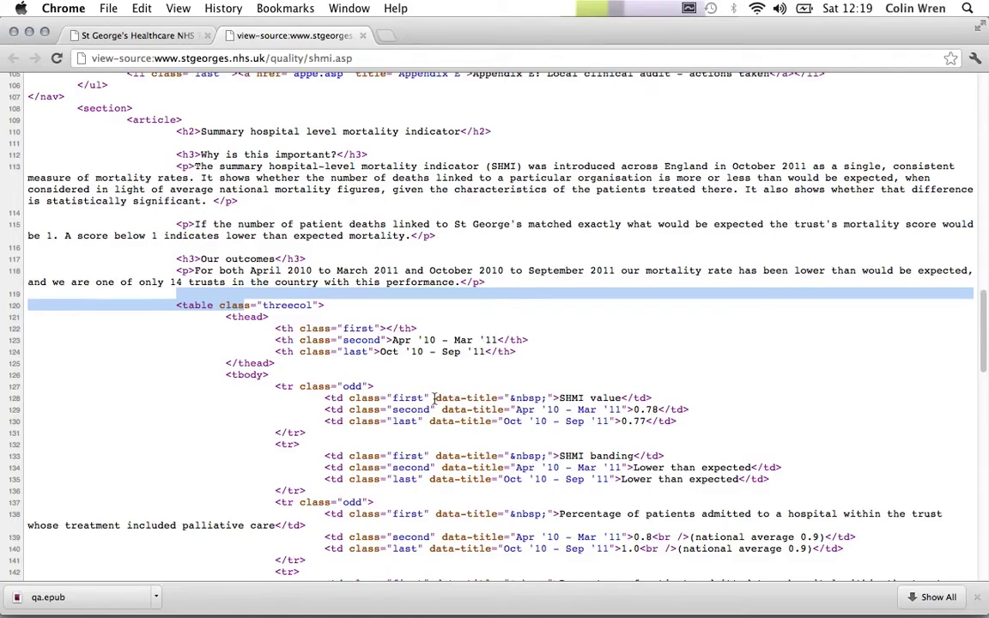
{"action": "left_click_drag", "start_coordinate": [434, 398], "coordinate": [466, 398]}
{"action": "scroll", "coordinate": [431, 384], "scroll_direction": "down", "scroll_amount": 5}
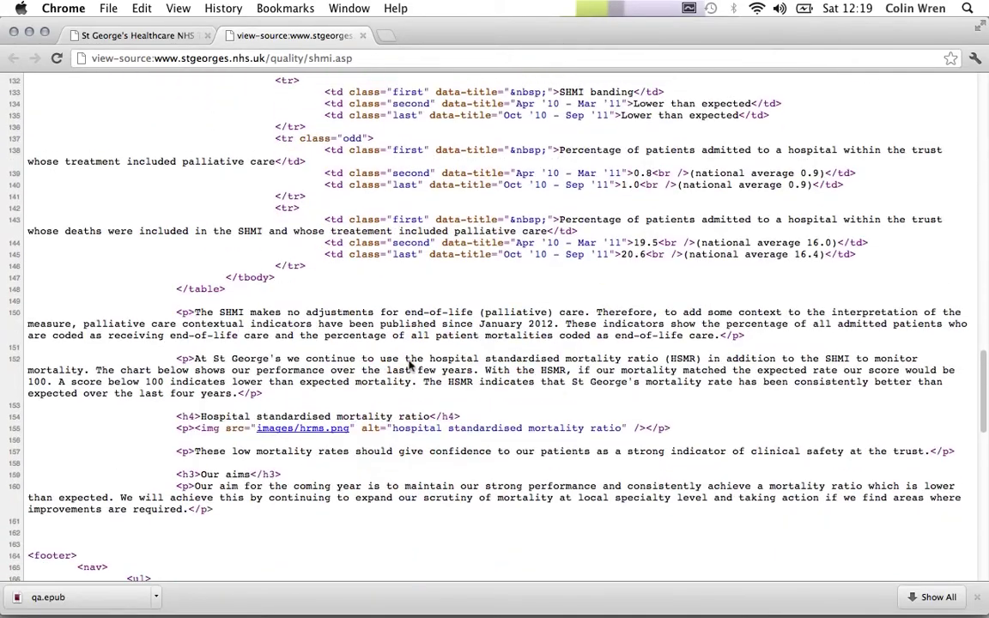
{"action": "scroll", "coordinate": [421, 373], "scroll_direction": "up", "scroll_amount": 20}
{"action": "scroll", "coordinate": [409, 367], "scroll_direction": "down", "scroll_amount": 10}
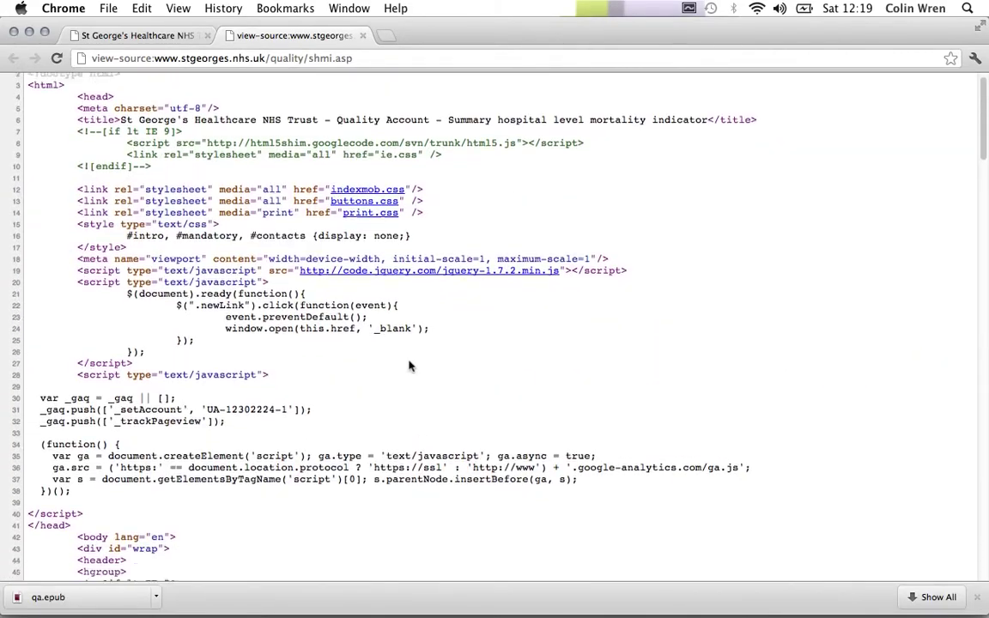
{"action": "scroll", "coordinate": [409, 364], "scroll_direction": "down", "scroll_amount": 7}
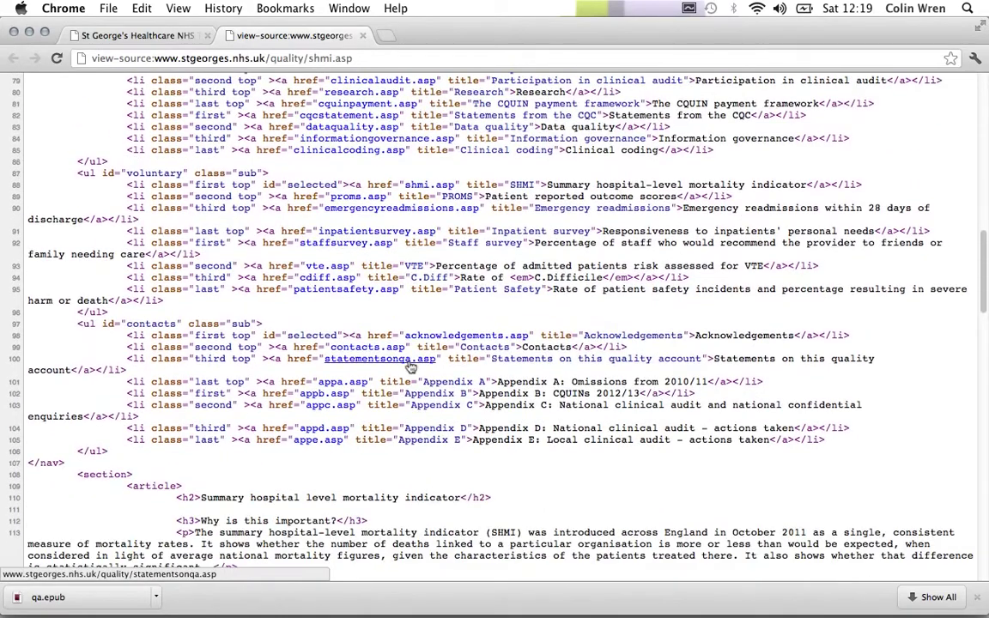
{"action": "scroll", "coordinate": [408, 366], "scroll_direction": "down", "scroll_amount": 4}
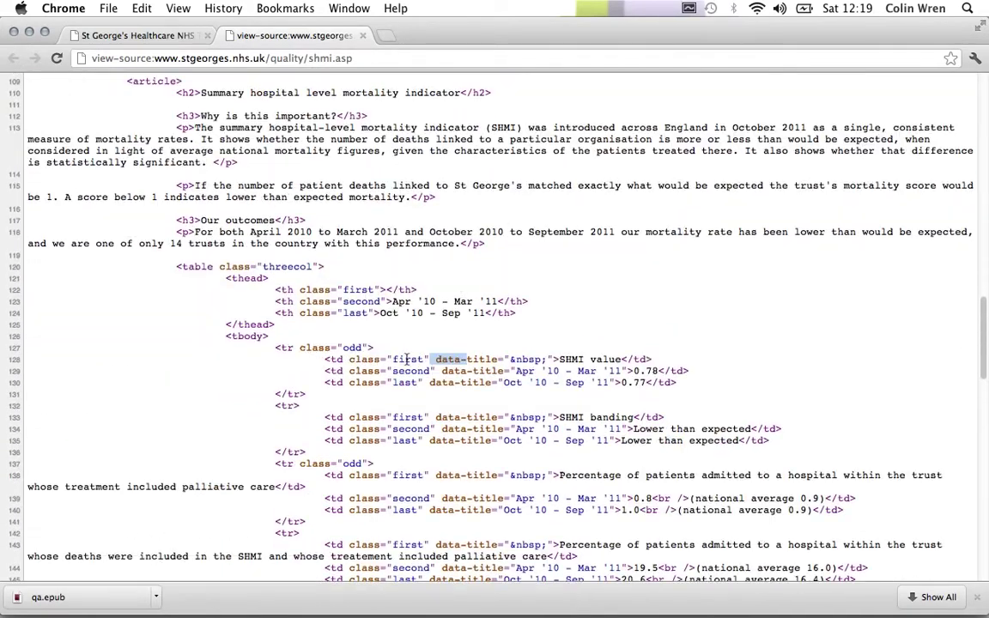
{"action": "left_click", "coordinate": [386, 36]}
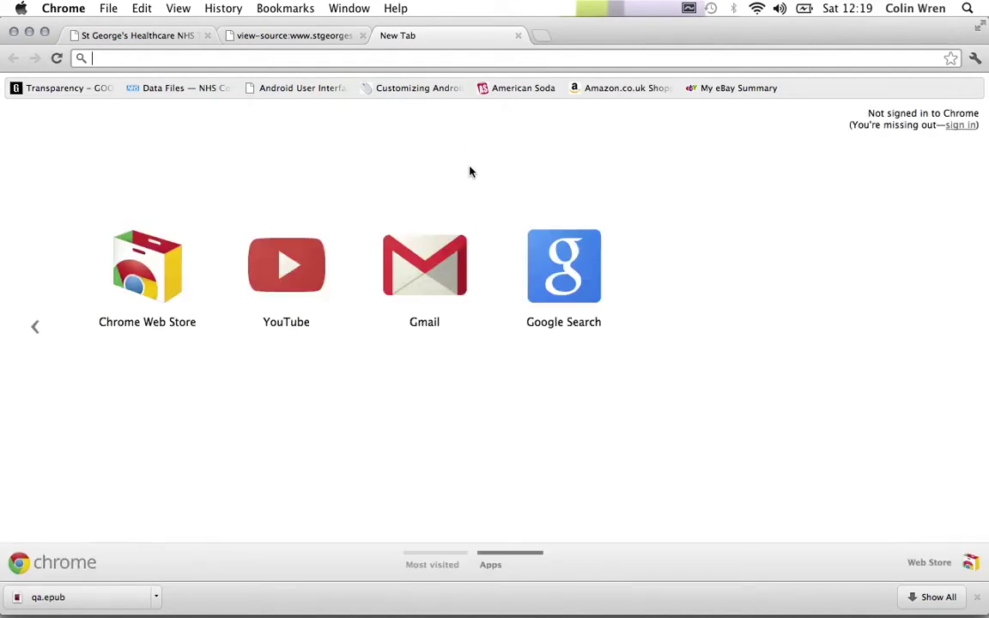
{"action": "type", "text": "w3"}
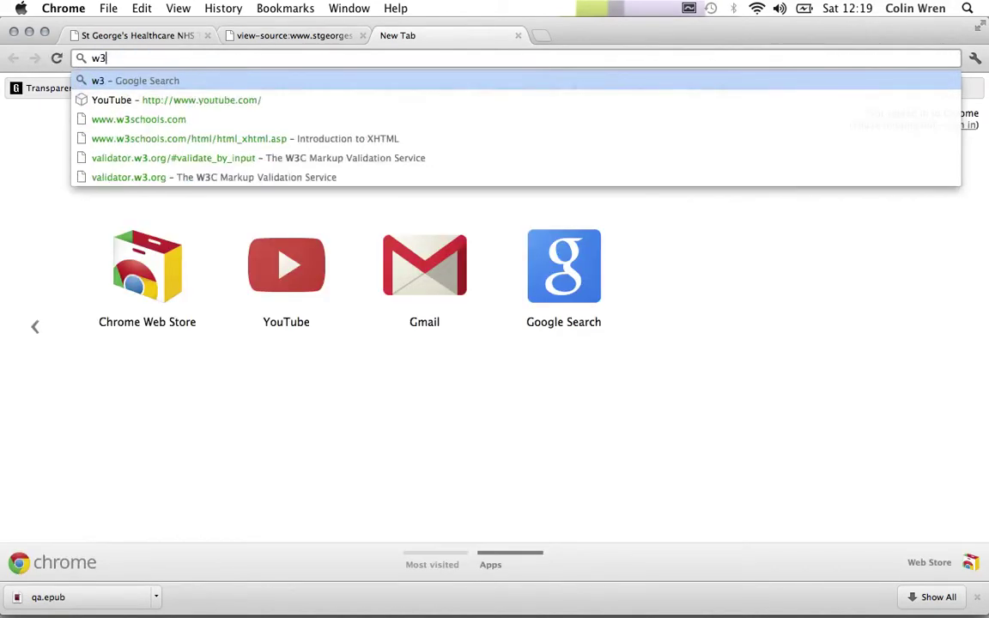
{"action": "key", "text": "Down"}
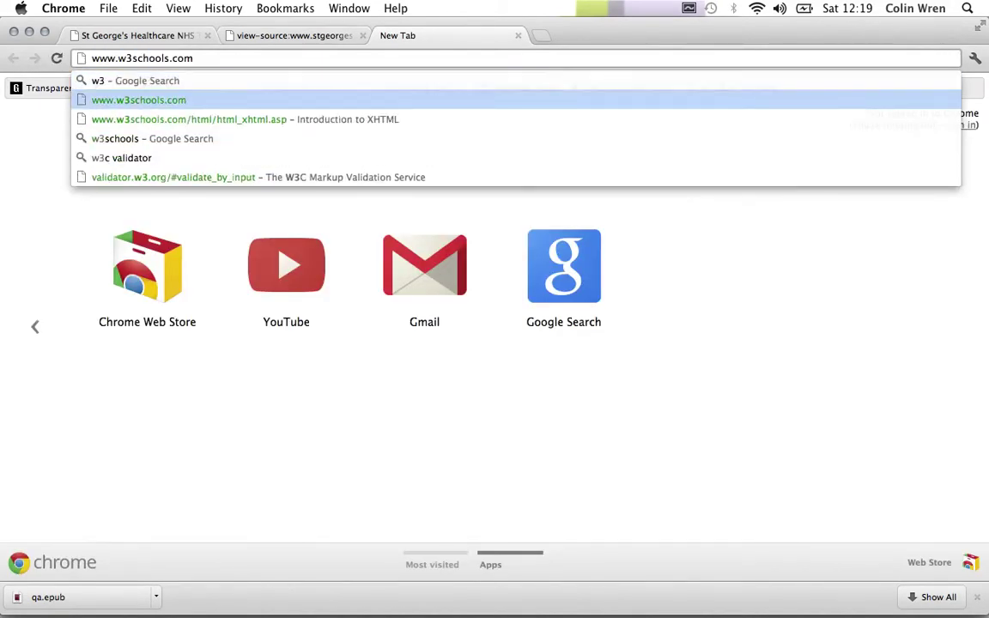
{"action": "key", "text": "Down"}
{"action": "key", "text": "Return"}
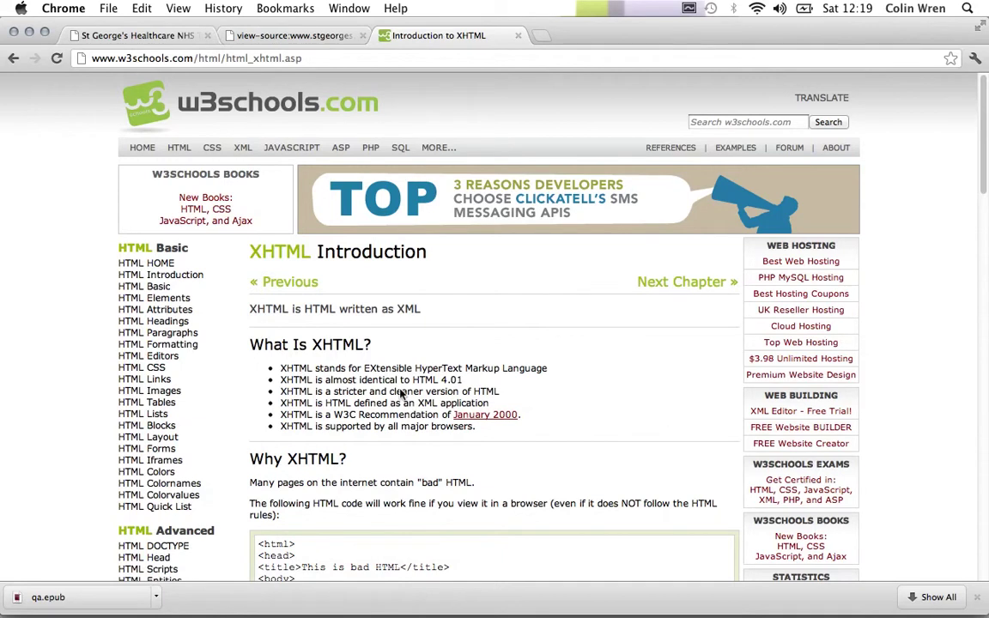
{"action": "scroll", "coordinate": [401, 393], "scroll_direction": "down", "scroll_amount": 10}
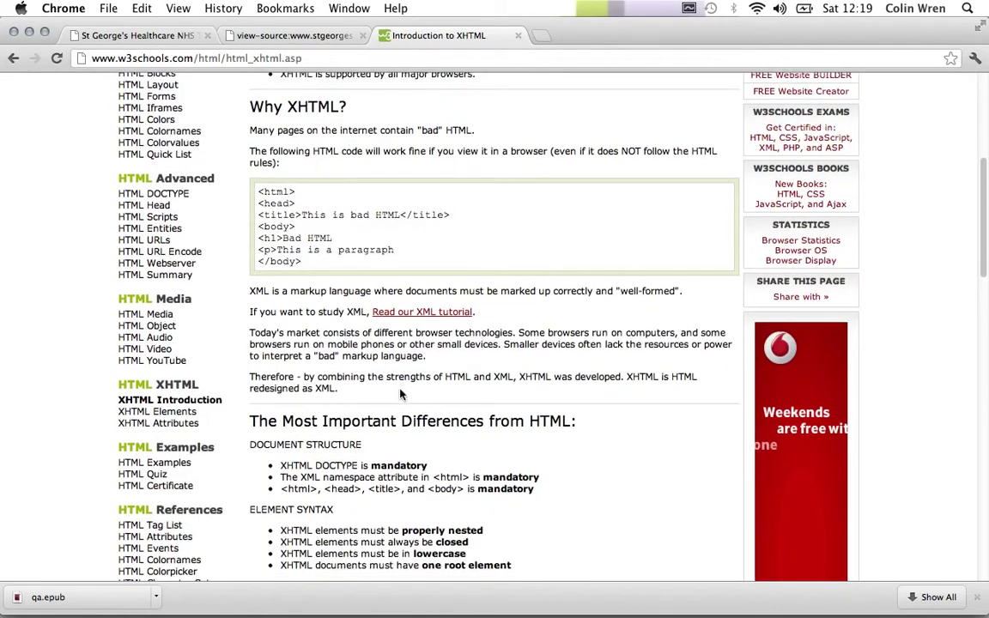
{"action": "scroll", "coordinate": [400, 393], "scroll_direction": "down", "scroll_amount": 15}
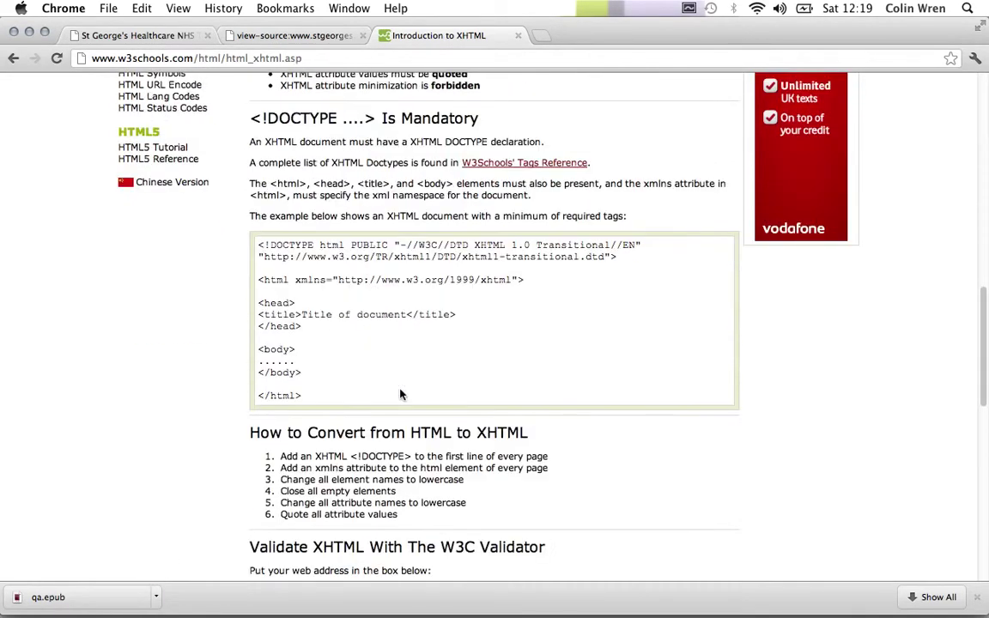
{"action": "left_click_drag", "start_coordinate": [313, 397], "coordinate": [255, 247]}
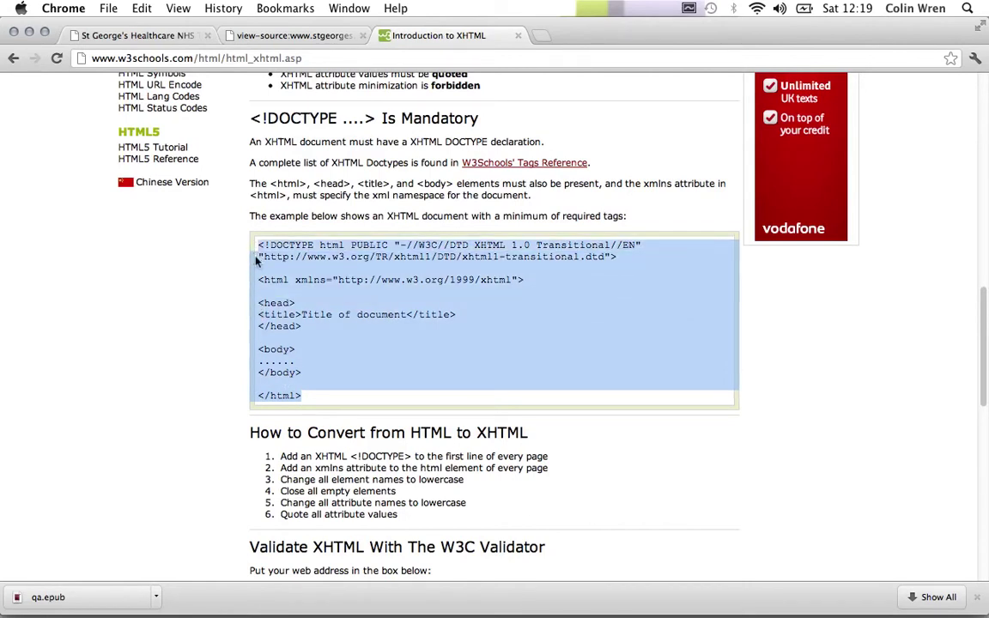
{"action": "left_click", "coordinate": [329, 329]}
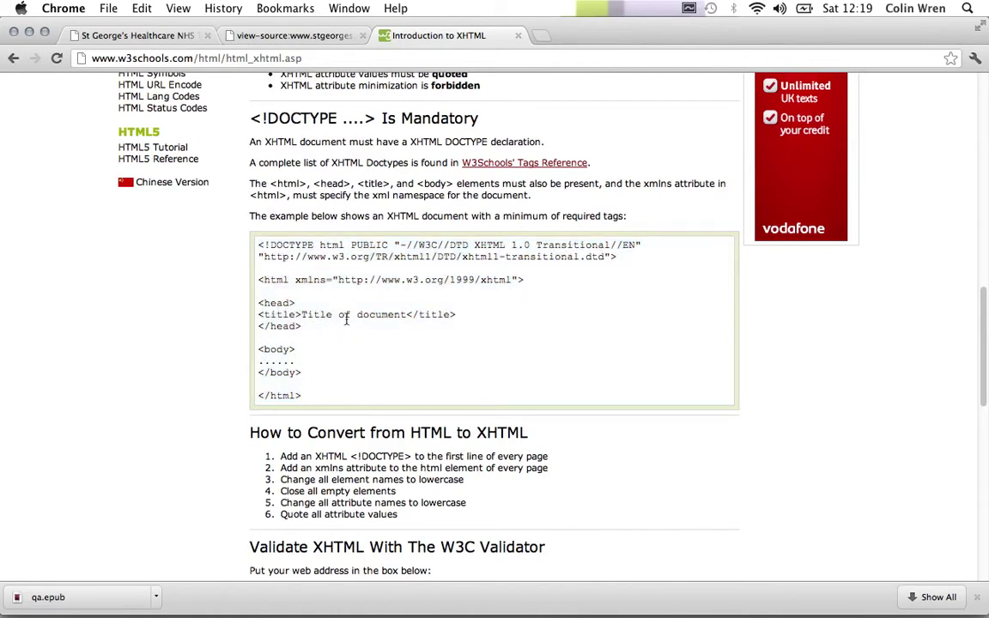
{"action": "left_click_drag", "start_coordinate": [279, 361], "coordinate": [245, 364]}
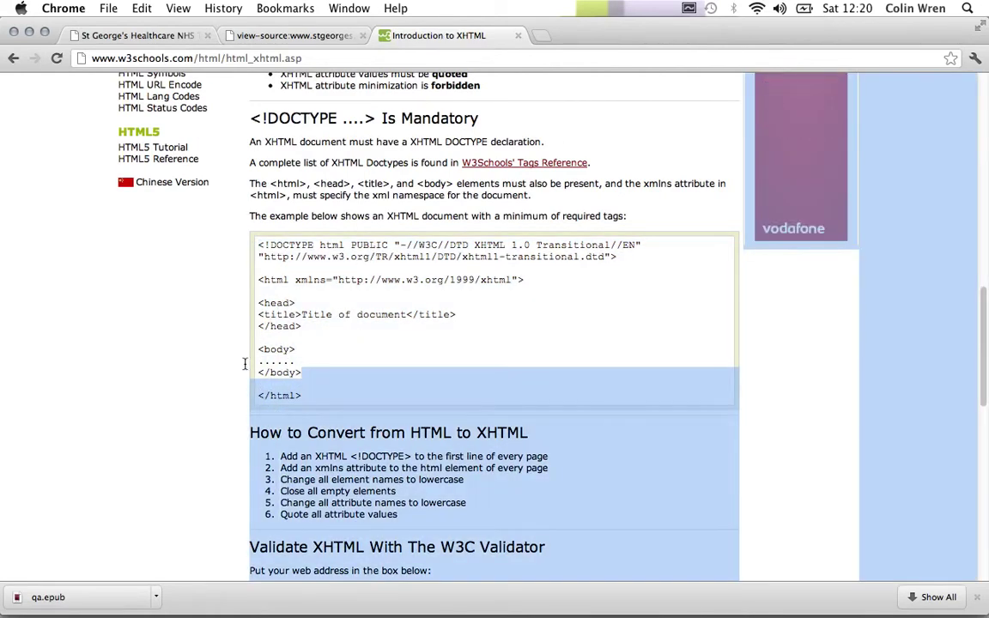
{"action": "left_click", "coordinate": [259, 361]}
{"action": "triple_click", "coordinate": [322, 355]}
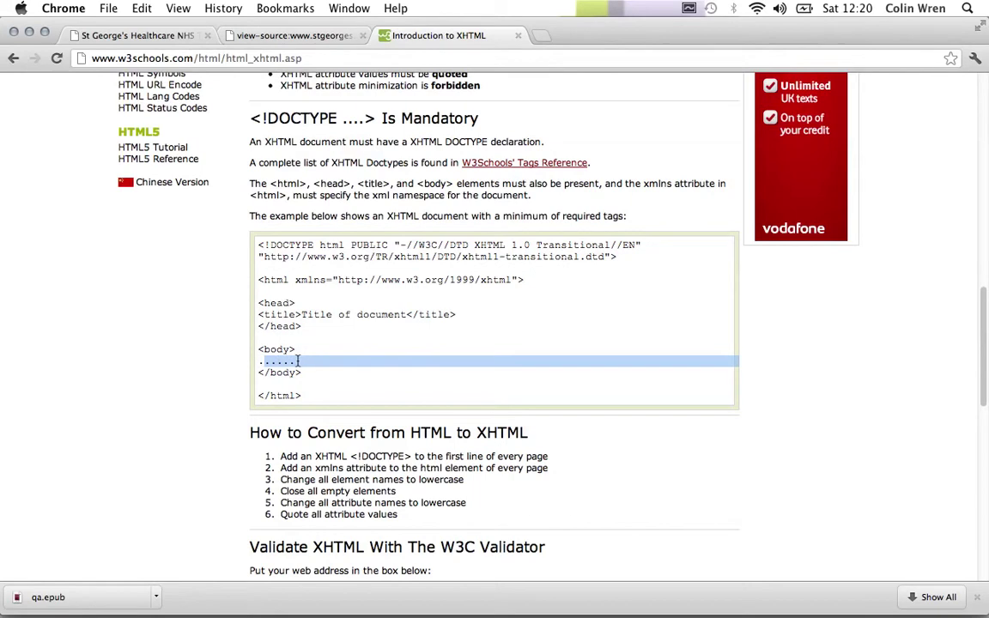
{"action": "left_click", "coordinate": [302, 368]}
{"action": "left_click_drag", "start_coordinate": [303, 367], "coordinate": [260, 363]}
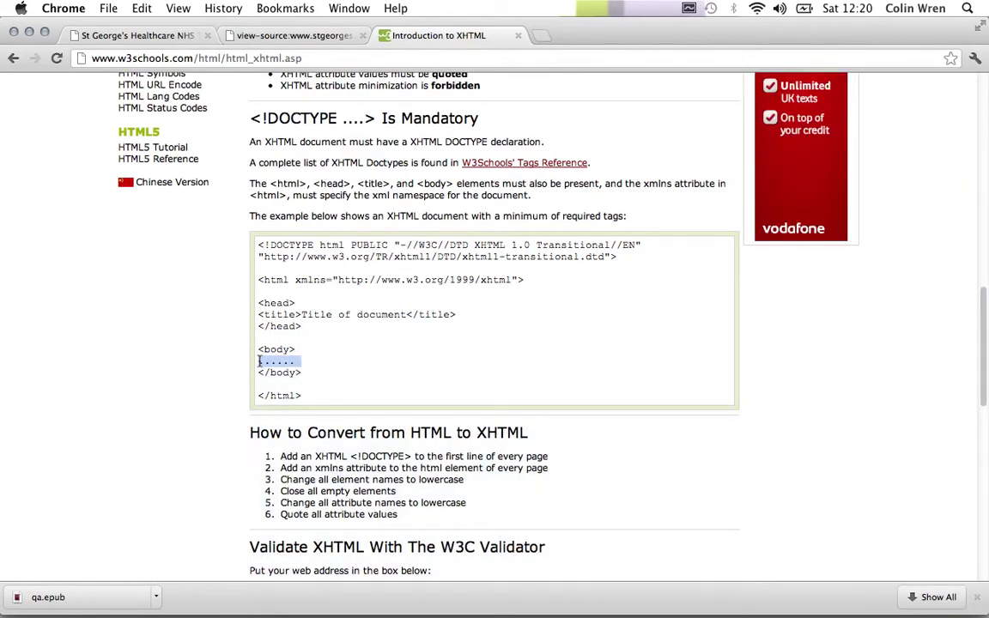
{"action": "left_click", "coordinate": [328, 356]}
{"action": "scroll", "coordinate": [337, 351], "scroll_direction": "down", "scroll_amount": 4}
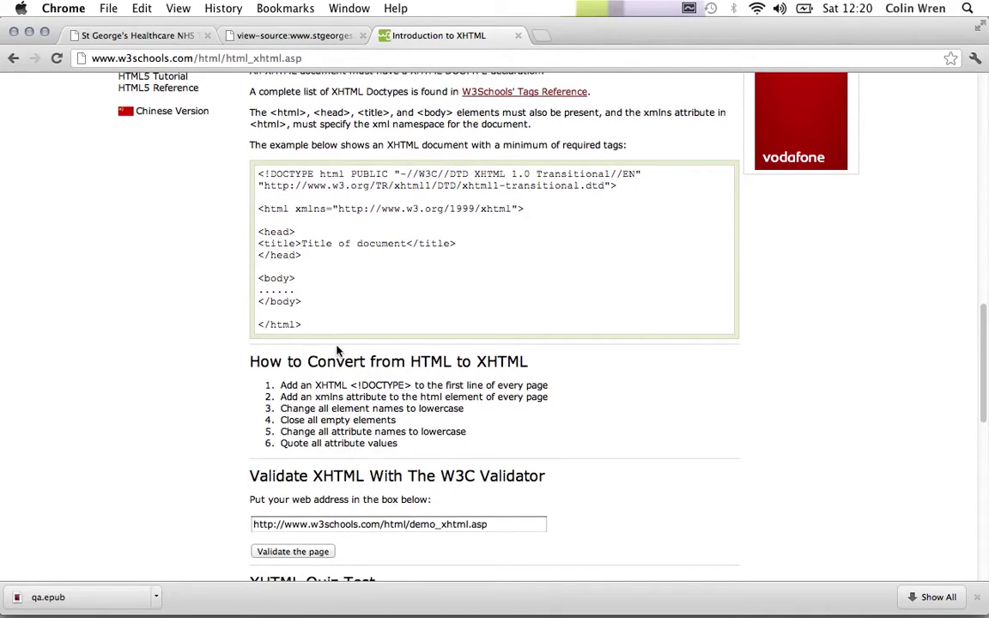
{"action": "scroll", "coordinate": [327, 346], "scroll_direction": "down", "scroll_amount": 1}
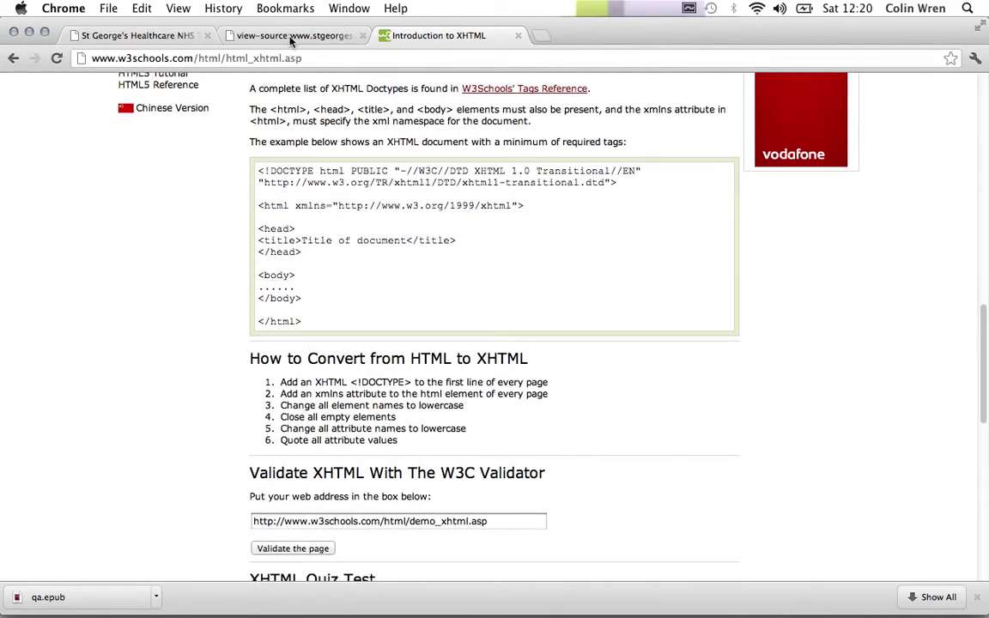
{"action": "scroll", "coordinate": [279, 155], "scroll_direction": "up", "scroll_amount": 20}
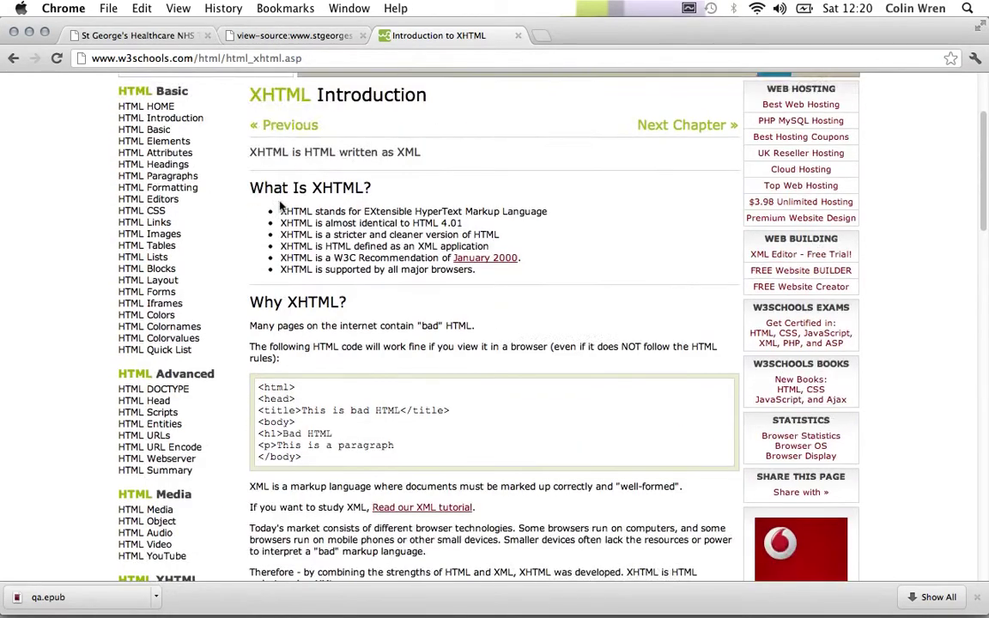
{"action": "scroll", "coordinate": [279, 206], "scroll_direction": "up", "scroll_amount": 3}
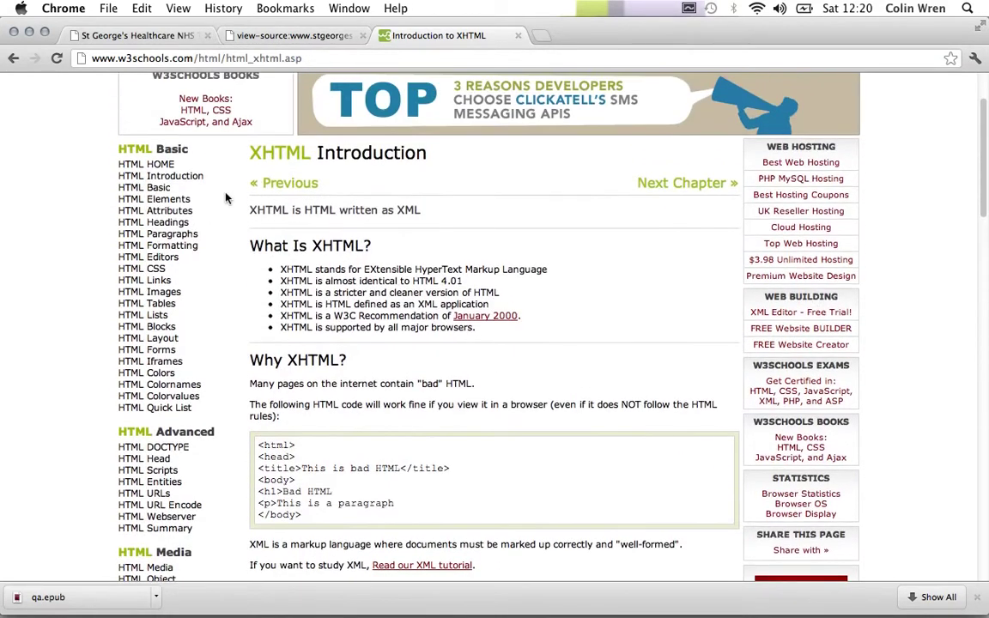
{"action": "left_click", "coordinate": [157, 198]}
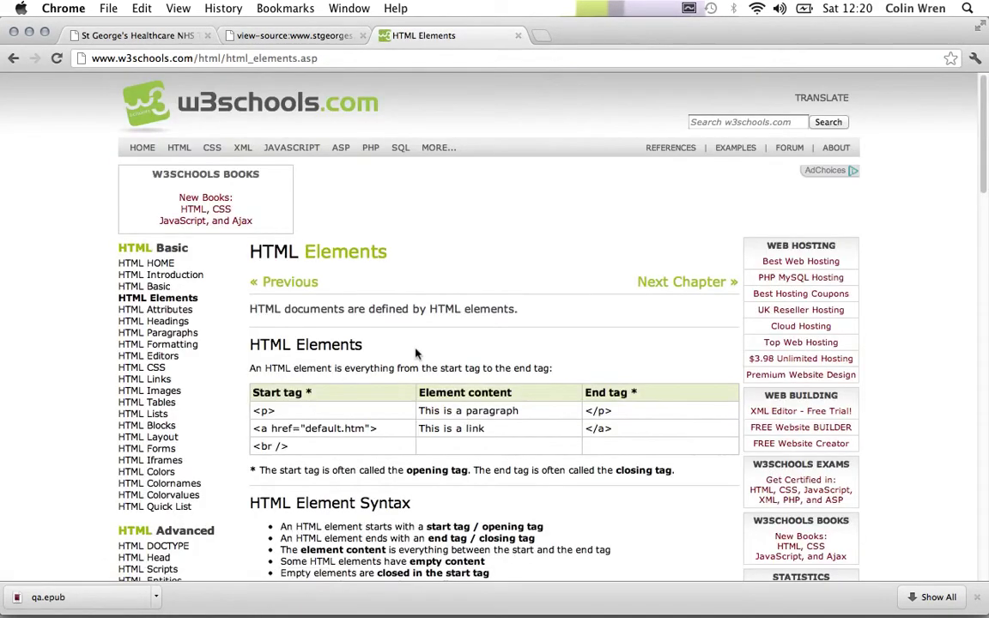
Review the w3schools example code, highlighting the paragraph and closing body tag lines
{"action": "scroll", "coordinate": [415, 352], "scroll_direction": "down", "scroll_amount": 10}
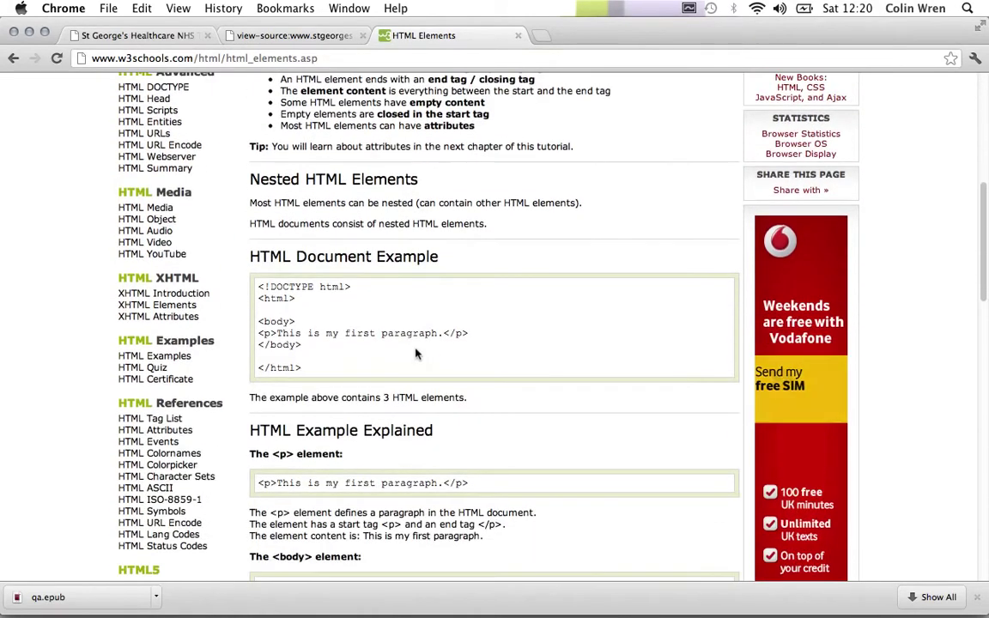
{"action": "left_click_drag", "start_coordinate": [271, 333], "coordinate": [305, 346]}
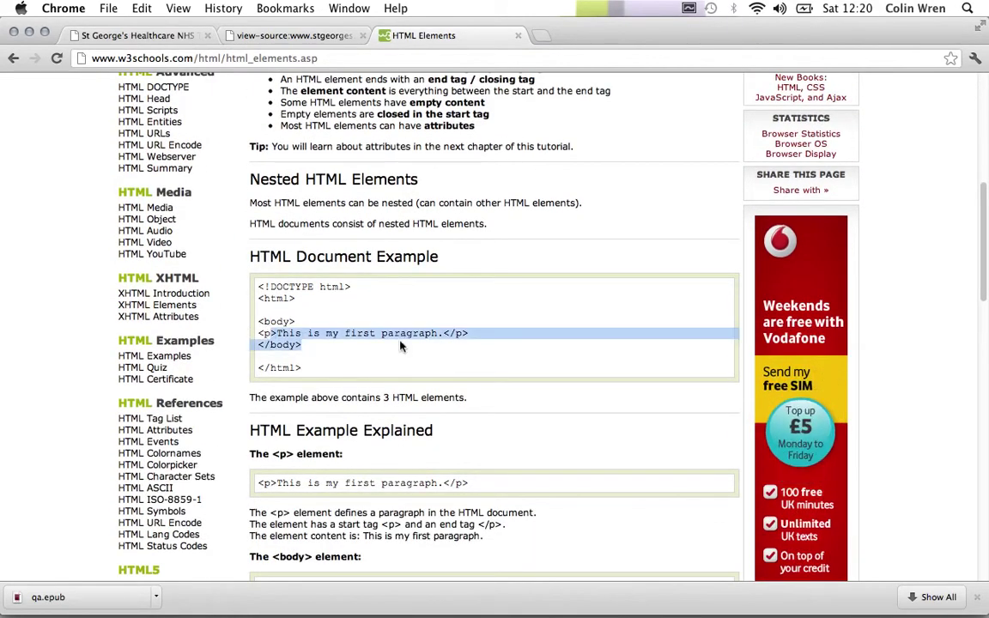
{"action": "left_click", "coordinate": [453, 337]}
{"action": "scroll", "coordinate": [419, 404], "scroll_direction": "down", "scroll_amount": 8}
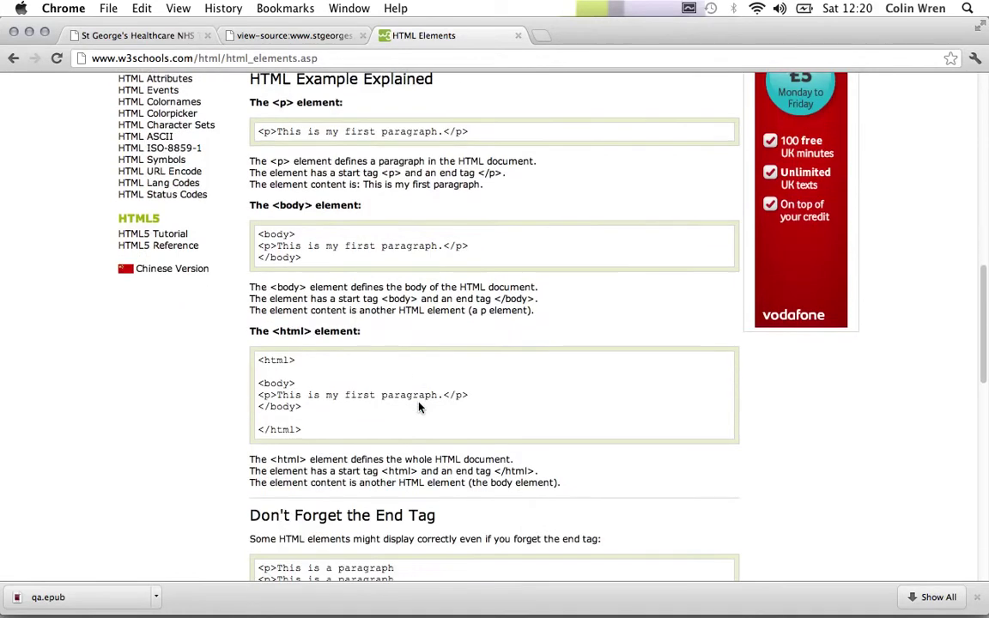
{"action": "scroll", "coordinate": [419, 407], "scroll_direction": "down", "scroll_amount": 9}
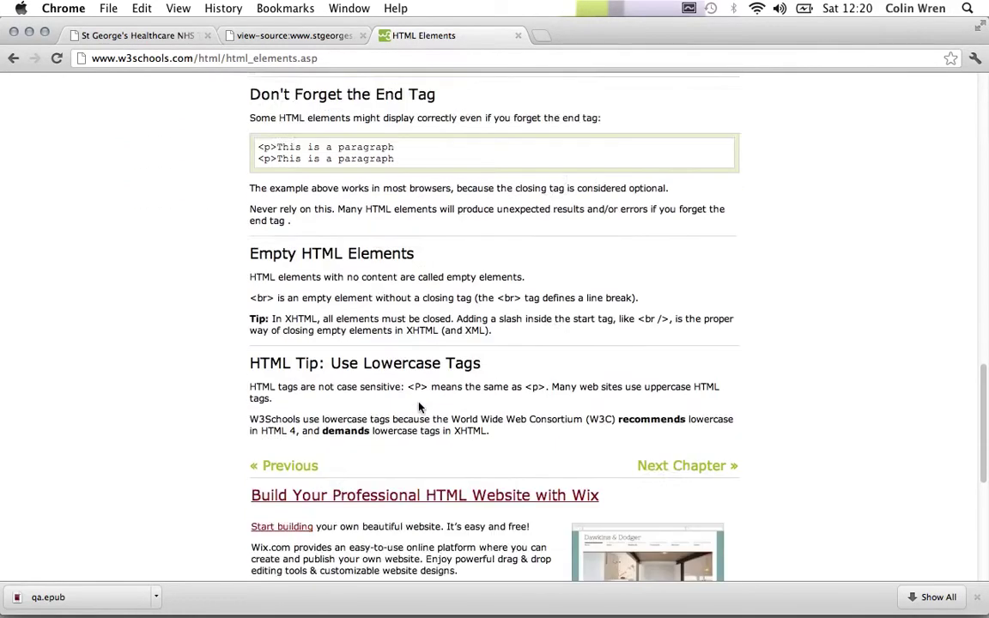
{"action": "scroll", "coordinate": [419, 407], "scroll_direction": "down", "scroll_amount": 2}
{"action": "scroll", "coordinate": [137, 214], "scroll_direction": "up", "scroll_amount": 20}
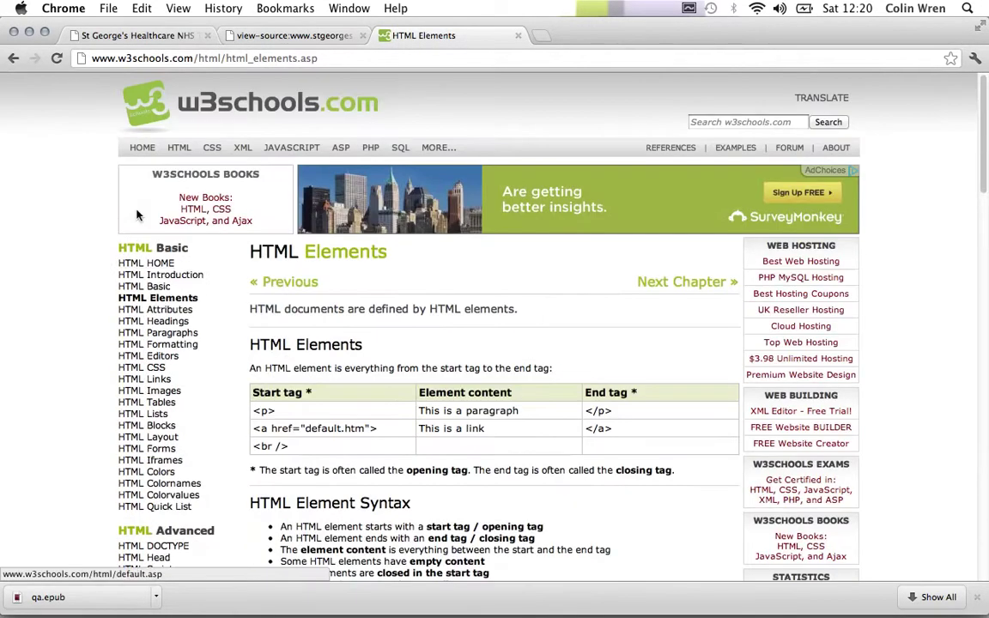
Open the w3schools HTML Headings lesson and scroll through its h1 to h3 examples
{"action": "left_click", "coordinate": [163, 322]}
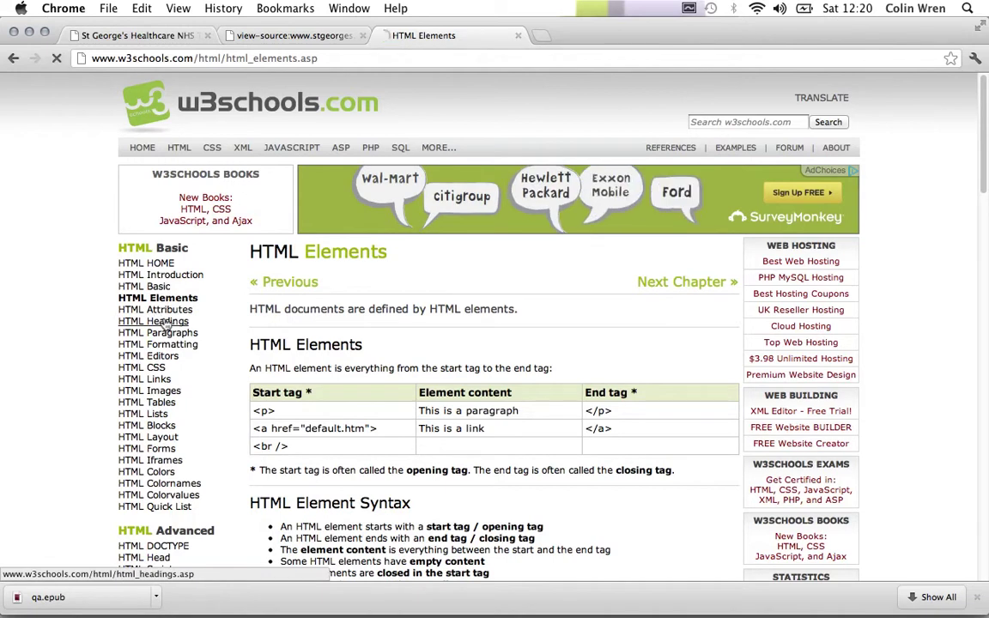
{"action": "scroll", "coordinate": [296, 325], "scroll_direction": "down", "scroll_amount": 3}
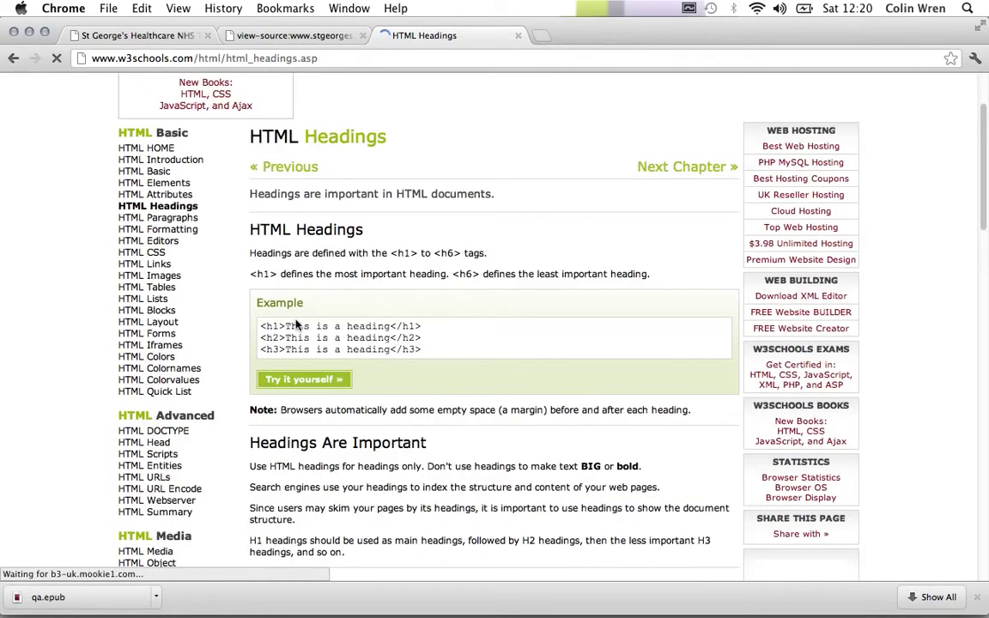
{"action": "scroll", "coordinate": [295, 322], "scroll_direction": "down", "scroll_amount": 1}
{"action": "scroll", "coordinate": [295, 322], "scroll_direction": "down", "scroll_amount": 5}
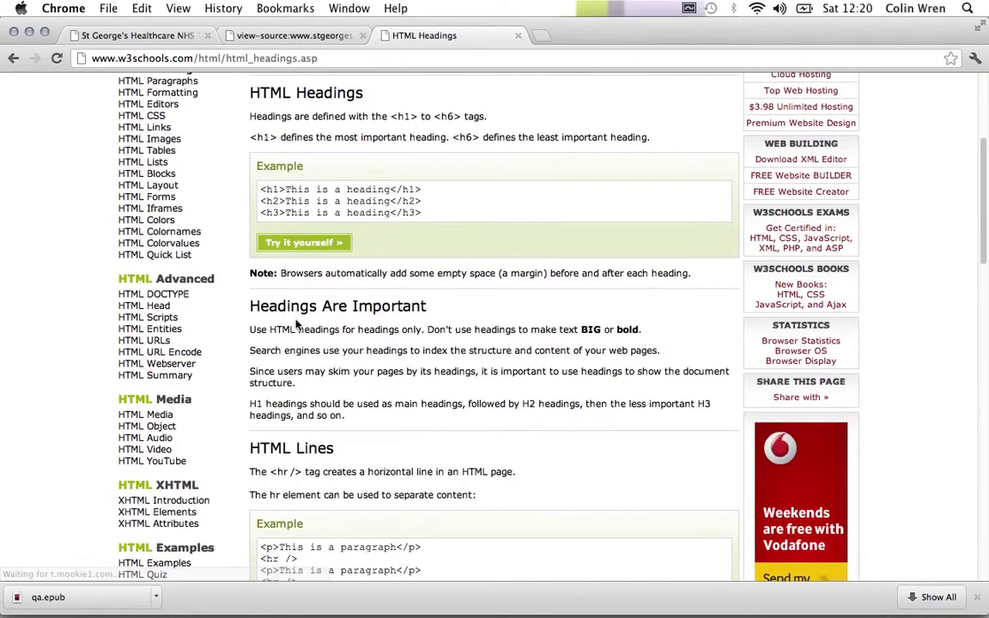
{"action": "scroll", "coordinate": [296, 324], "scroll_direction": "down", "scroll_amount": 4}
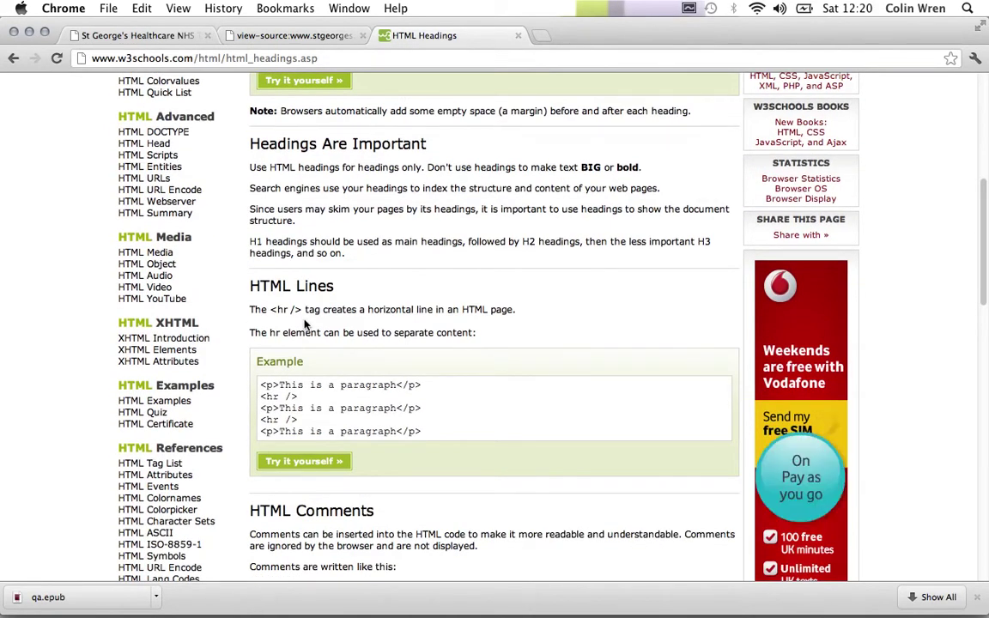
{"action": "scroll", "coordinate": [305, 324], "scroll_direction": "up", "scroll_amount": 8}
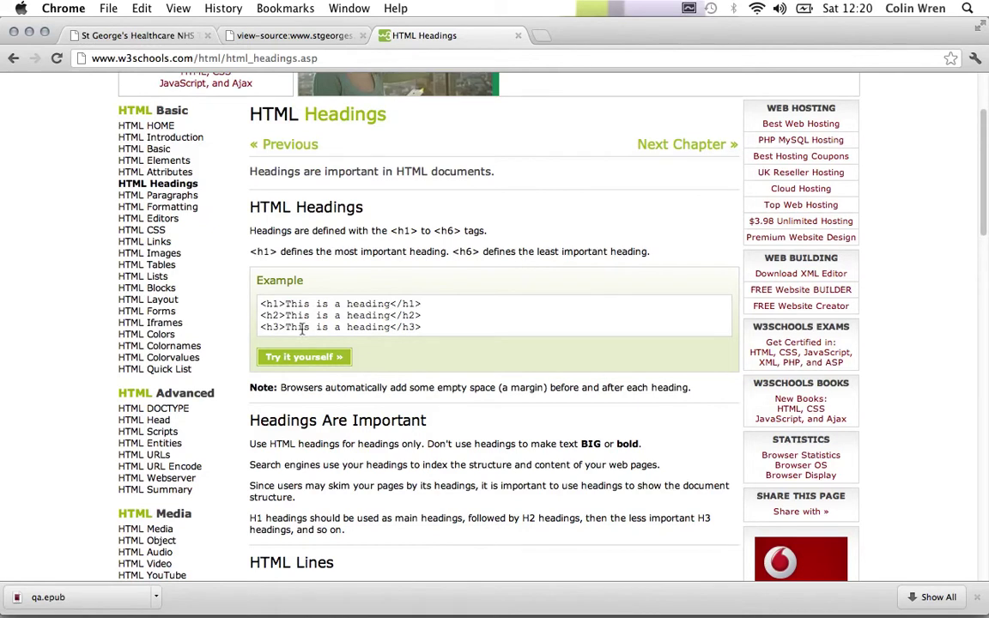
{"action": "scroll", "coordinate": [303, 329], "scroll_direction": "up", "scroll_amount": 1}
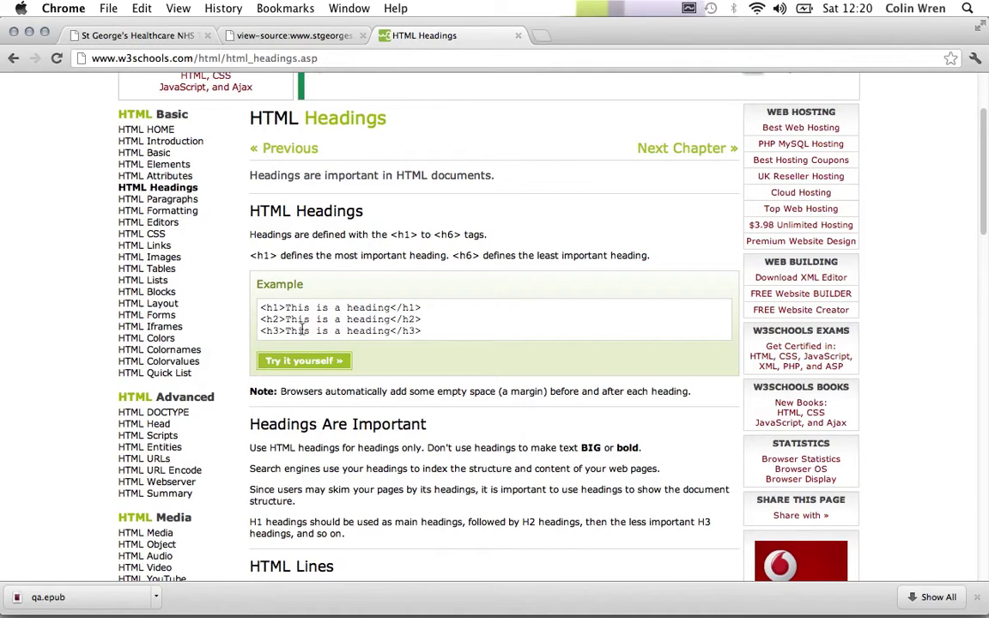
{"action": "scroll", "coordinate": [302, 328], "scroll_direction": "up", "scroll_amount": 1}
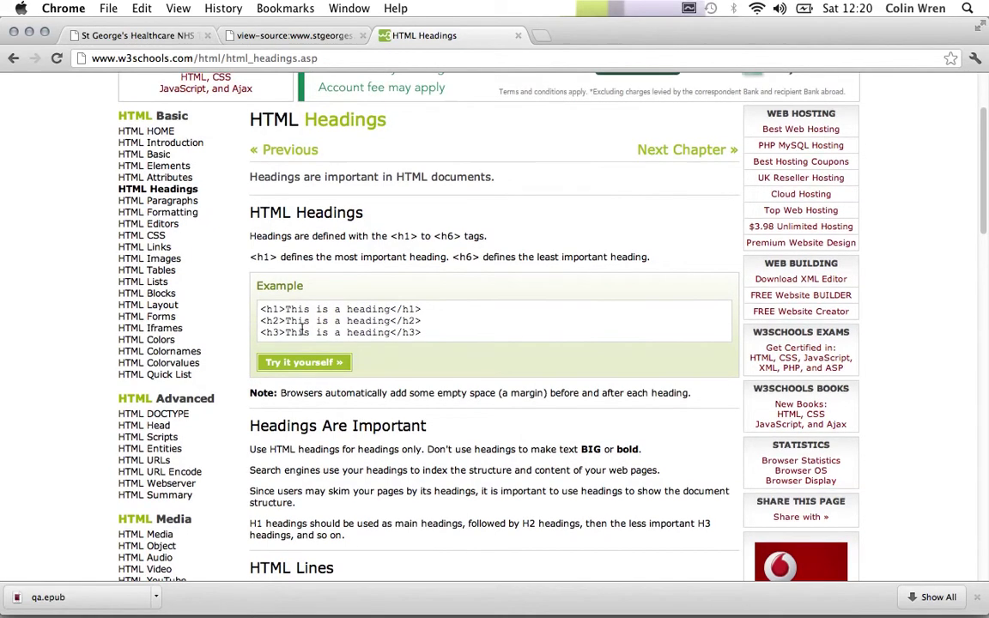
Check the St George's Quality Account tab, then return to the HTML Headings lesson
{"action": "left_click", "coordinate": [138, 35]}
{"action": "scroll", "coordinate": [283, 209], "scroll_direction": "down", "scroll_amount": 1}
{"action": "scroll", "coordinate": [283, 210], "scroll_direction": "down", "scroll_amount": 1}
{"action": "scroll", "coordinate": [284, 213], "scroll_direction": "up", "scroll_amount": 3}
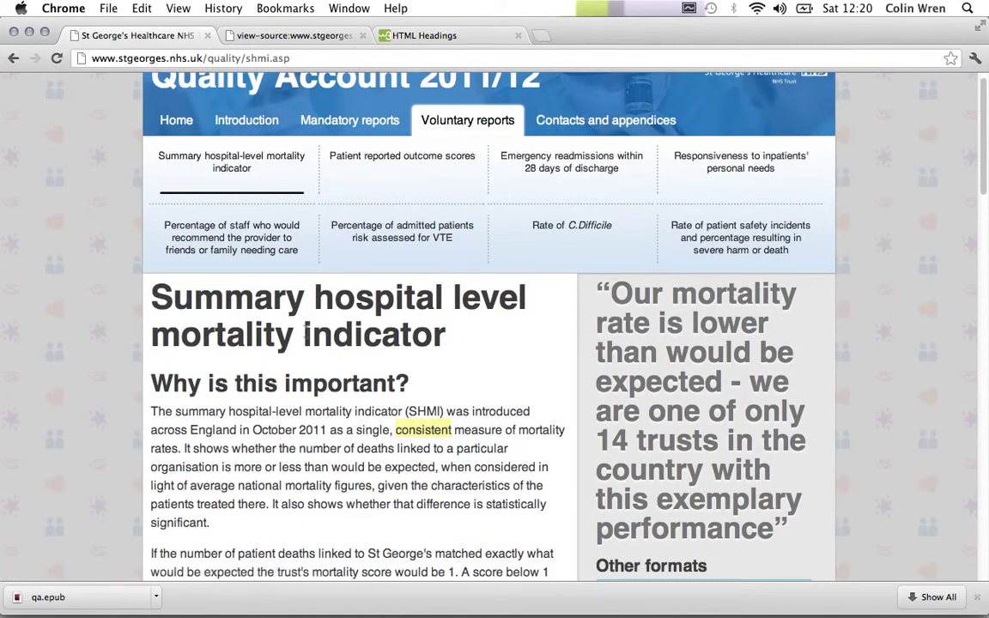
{"action": "left_click", "coordinate": [393, 36]}
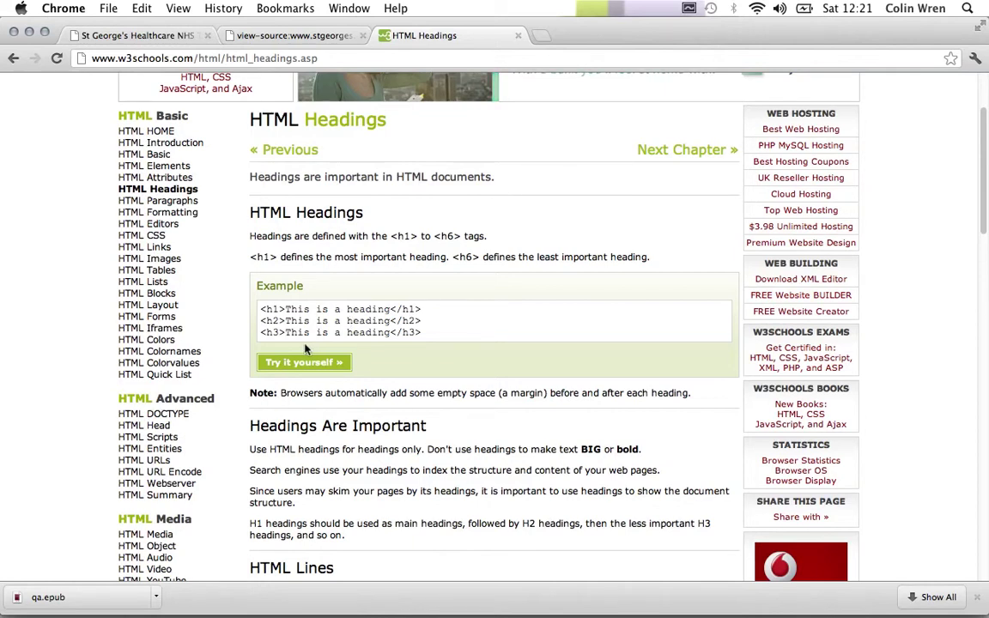
After reviewing the h3 heading example, open the w3schools HTML Tables lesson (html_tables.asp)
{"action": "left_click_drag", "start_coordinate": [273, 332], "coordinate": [428, 343]}
{"action": "left_click", "coordinate": [430, 344]}
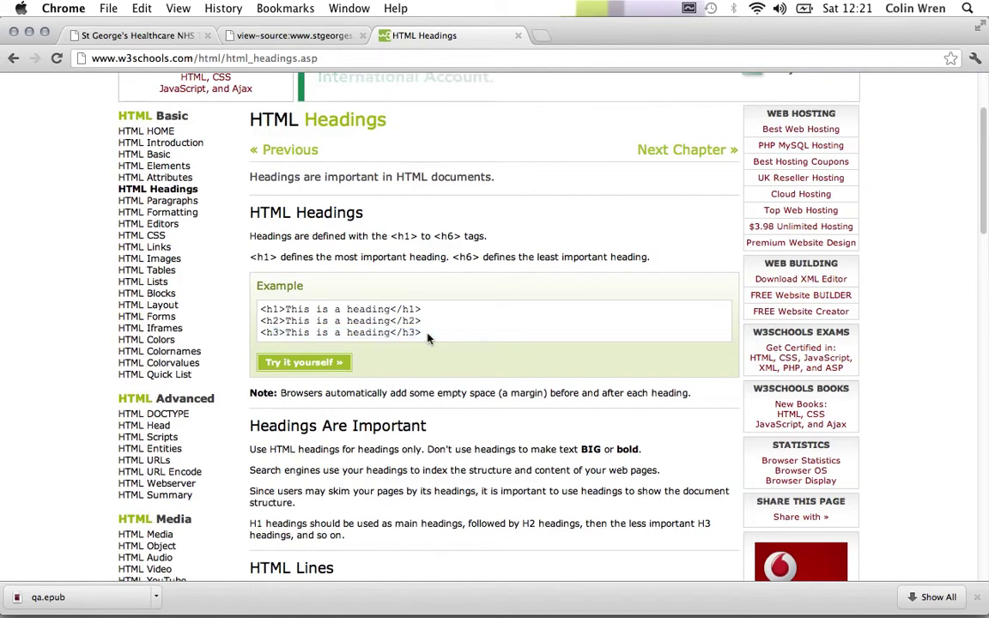
{"action": "scroll", "coordinate": [429, 340], "scroll_direction": "down", "scroll_amount": 3}
{"action": "scroll", "coordinate": [429, 339], "scroll_direction": "down", "scroll_amount": 2}
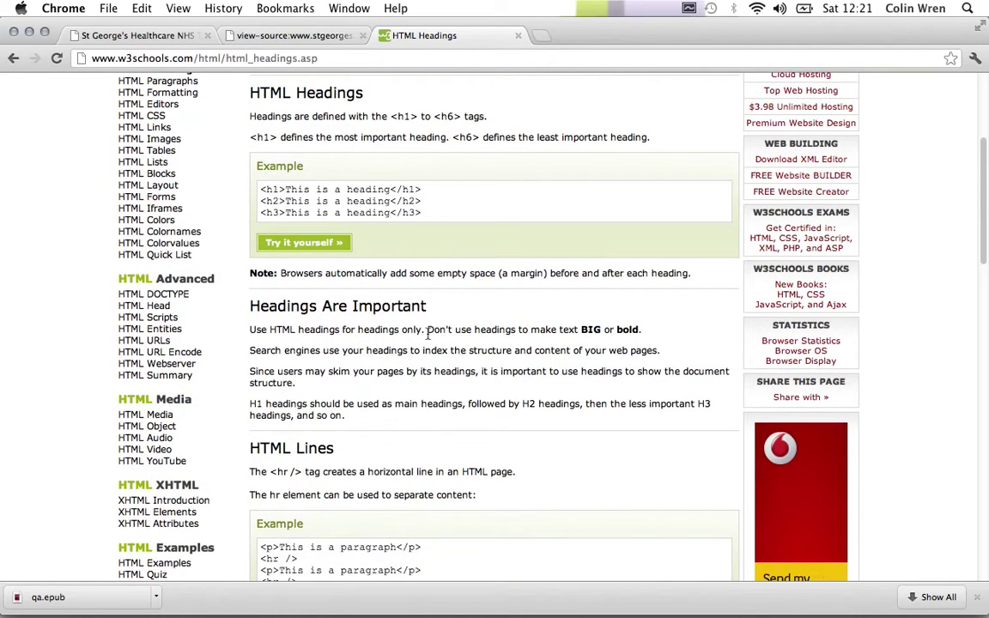
{"action": "scroll", "coordinate": [312, 283], "scroll_direction": "down", "scroll_amount": 1}
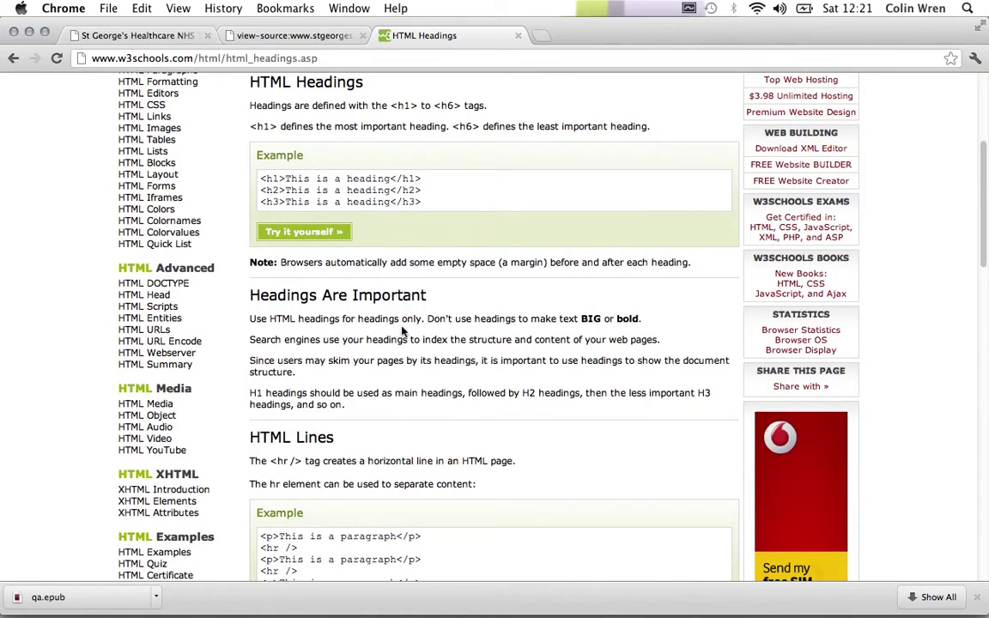
{"action": "scroll", "coordinate": [401, 331], "scroll_direction": "down", "scroll_amount": 10}
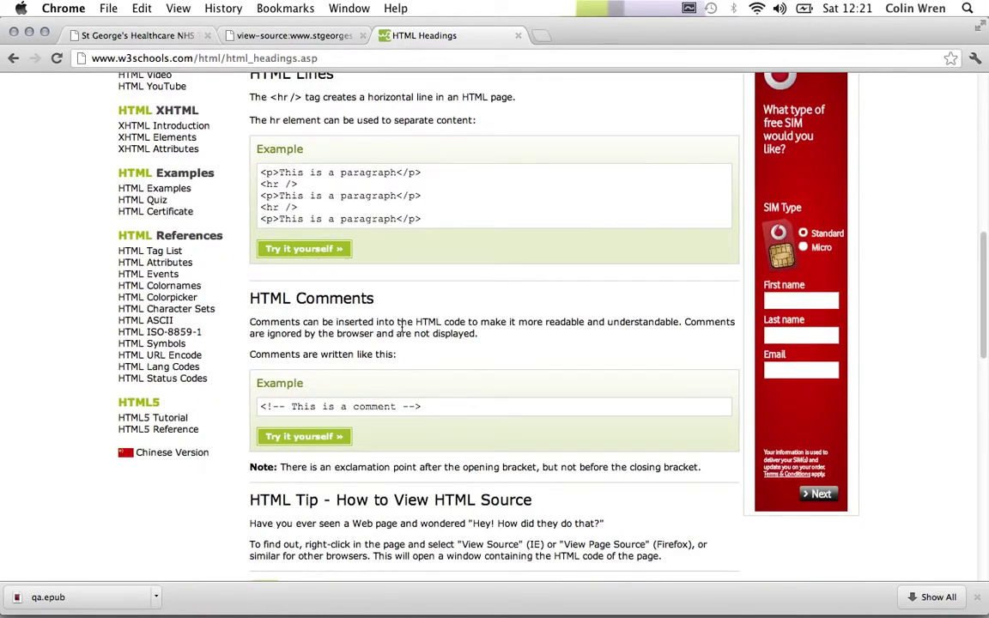
{"action": "scroll", "coordinate": [401, 329], "scroll_direction": "up", "scroll_amount": 11}
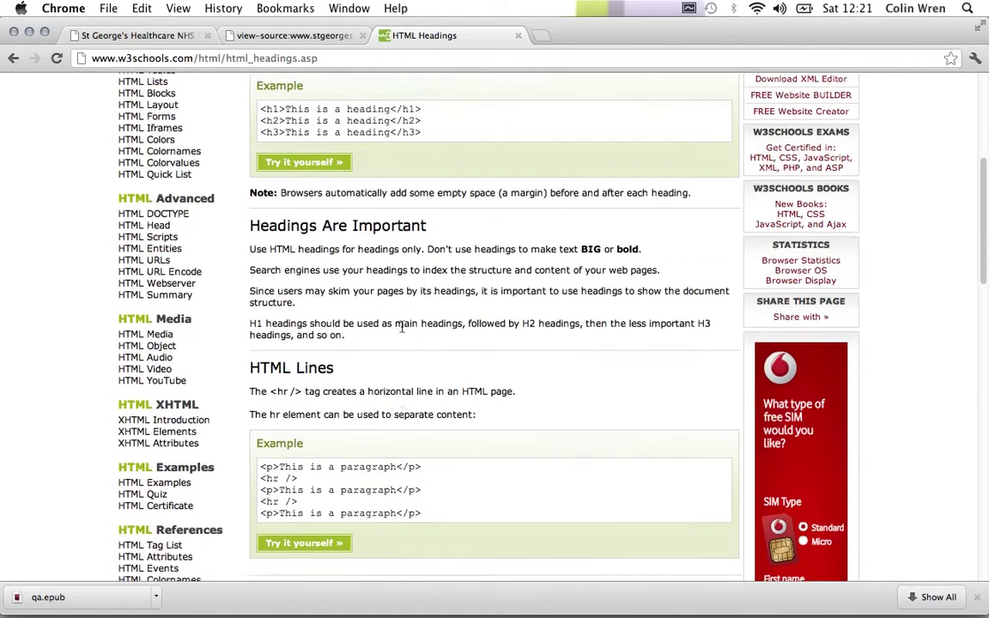
{"action": "scroll", "coordinate": [402, 331], "scroll_direction": "up", "scroll_amount": 5}
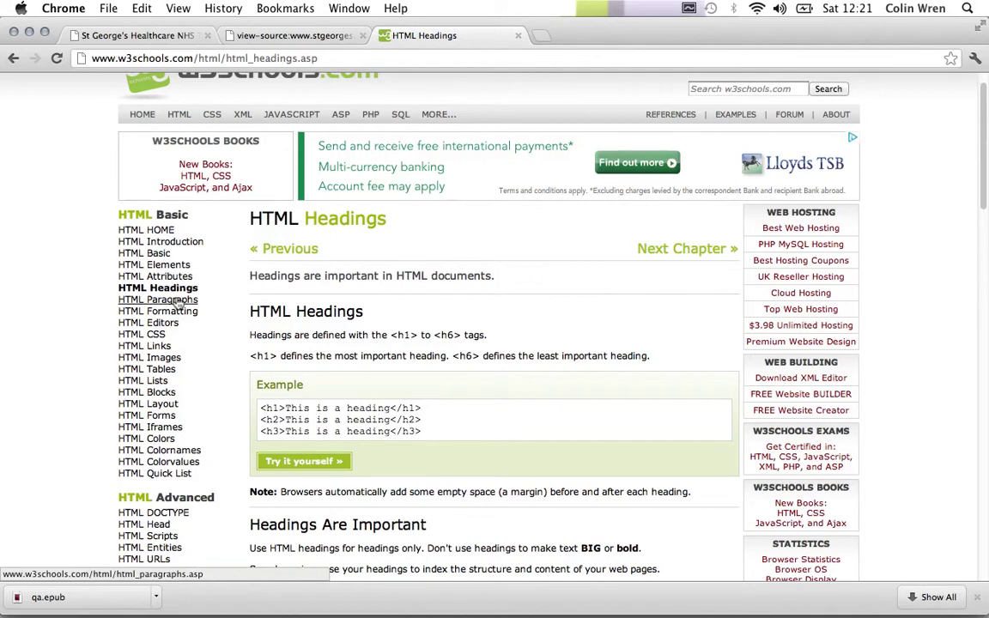
{"action": "left_click", "coordinate": [146, 369]}
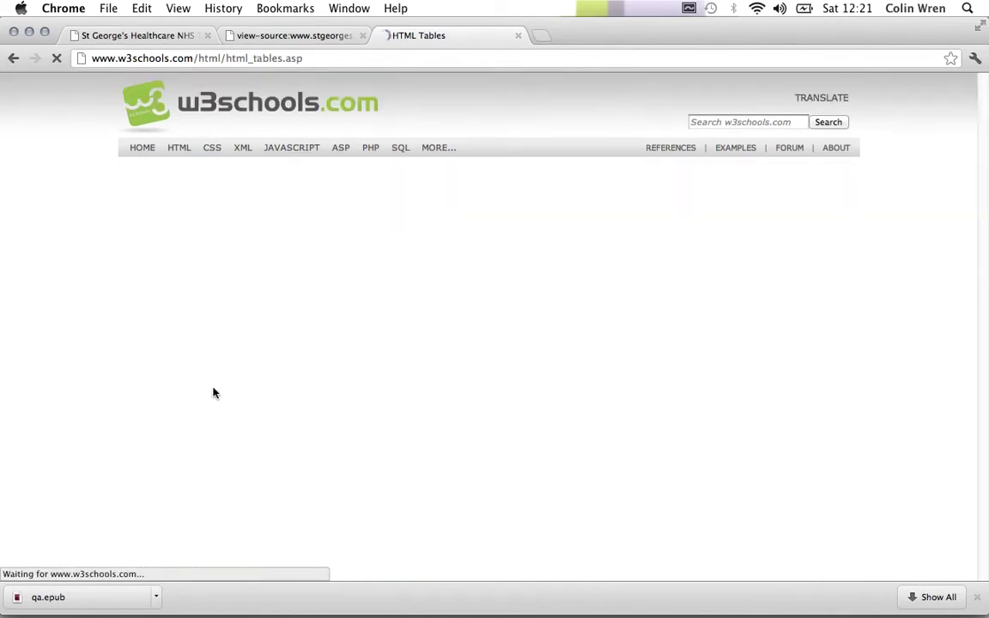
{"action": "scroll", "coordinate": [386, 431], "scroll_direction": "down", "scroll_amount": 7}
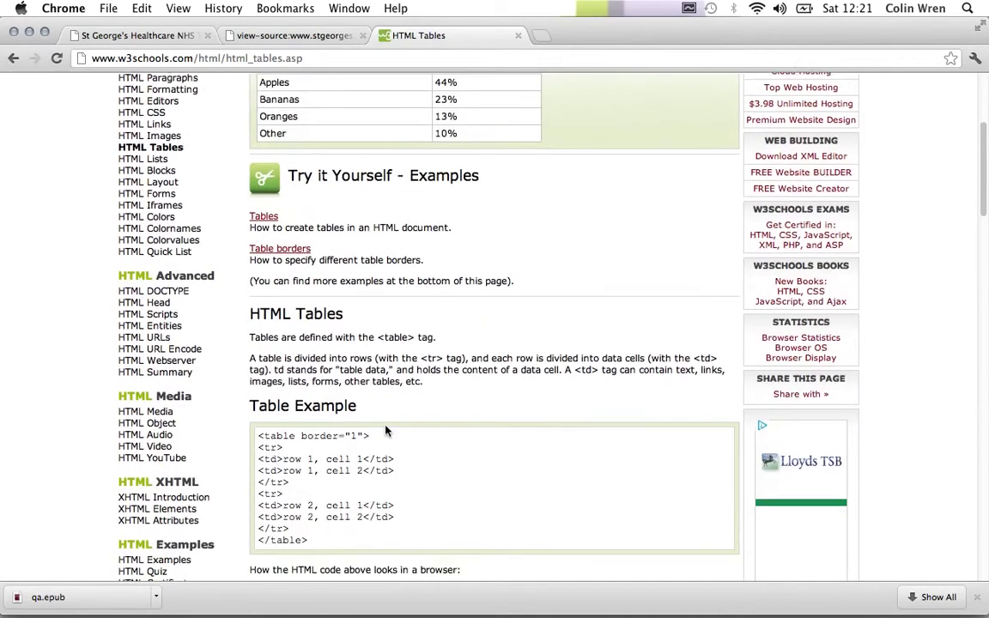
{"action": "scroll", "coordinate": [385, 431], "scroll_direction": "down", "scroll_amount": 5}
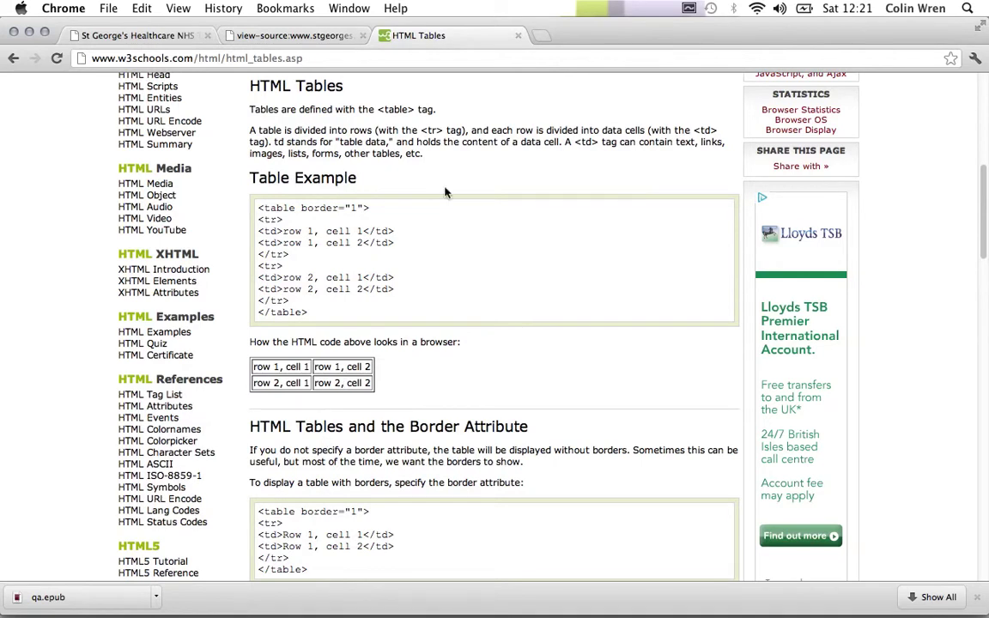
{"action": "scroll", "coordinate": [444, 192], "scroll_direction": "up", "scroll_amount": 1}
{"action": "scroll", "coordinate": [445, 192], "scroll_direction": "down", "scroll_amount": 2}
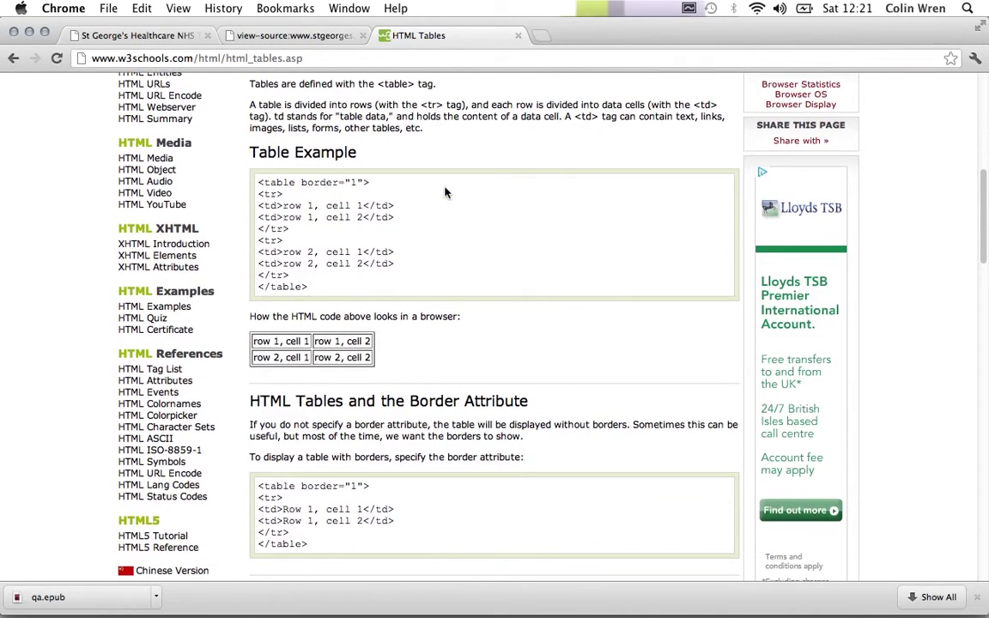
{"action": "scroll", "coordinate": [375, 297], "scroll_direction": "down", "scroll_amount": 8}
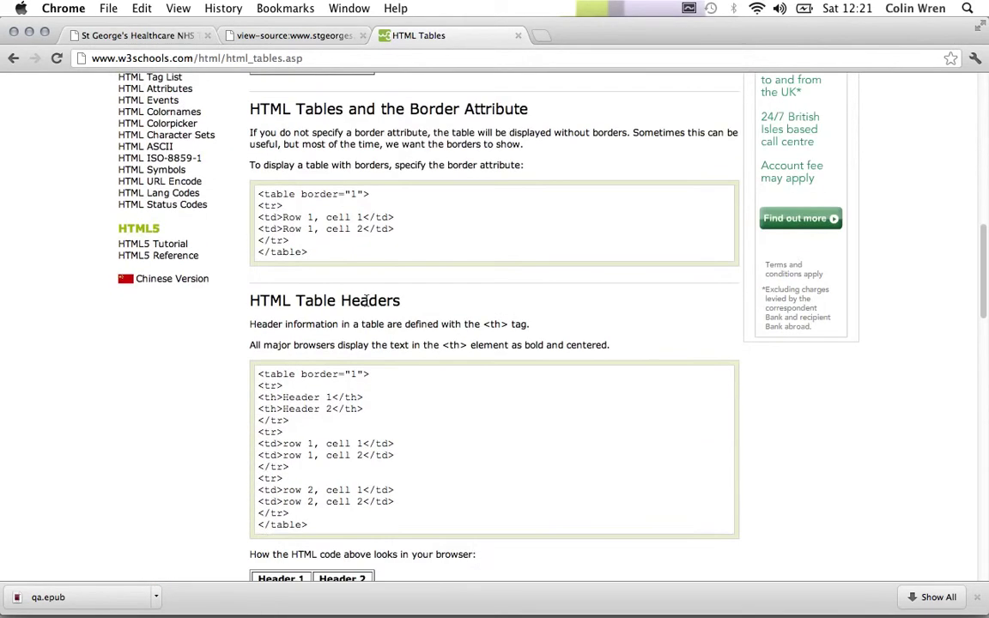
{"action": "scroll", "coordinate": [372, 357], "scroll_direction": "down", "scroll_amount": 10}
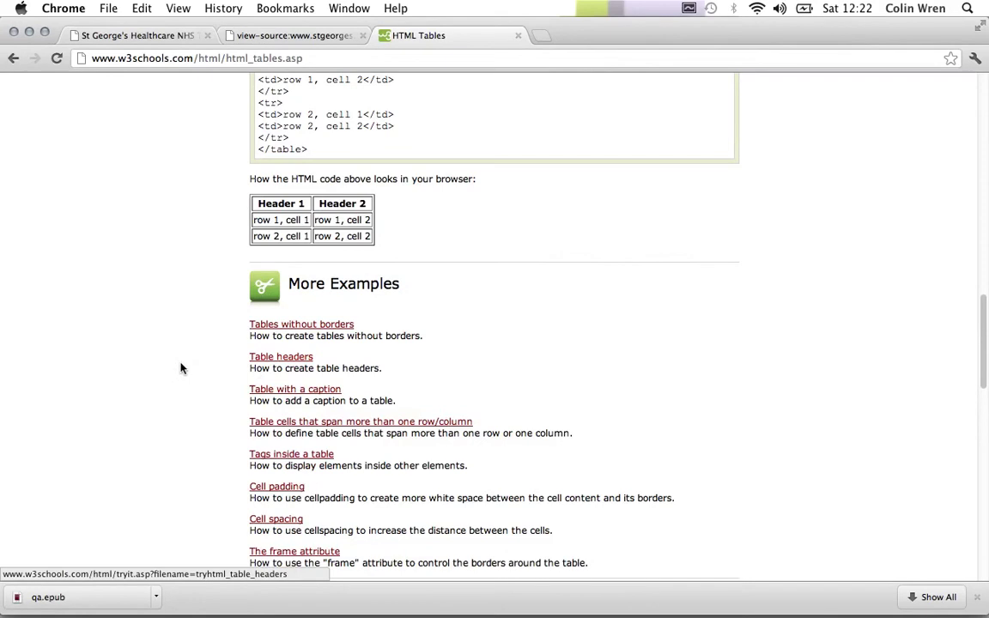
{"action": "scroll", "coordinate": [171, 364], "scroll_direction": "up", "scroll_amount": 1}
{"action": "scroll", "coordinate": [171, 364], "scroll_direction": "up", "scroll_amount": 20}
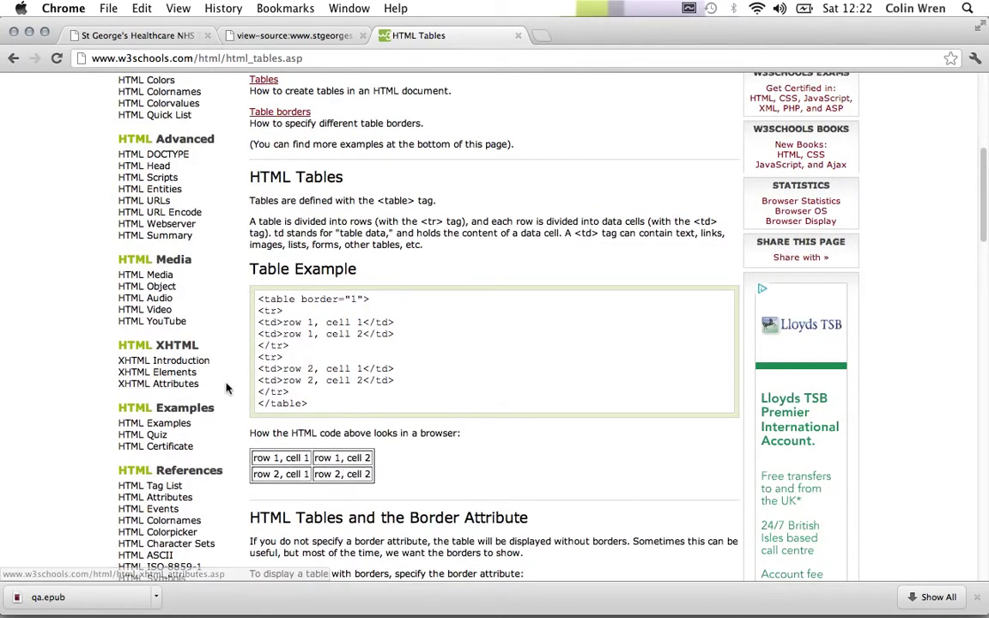
{"action": "scroll", "coordinate": [227, 380], "scroll_direction": "up", "scroll_amount": 5}
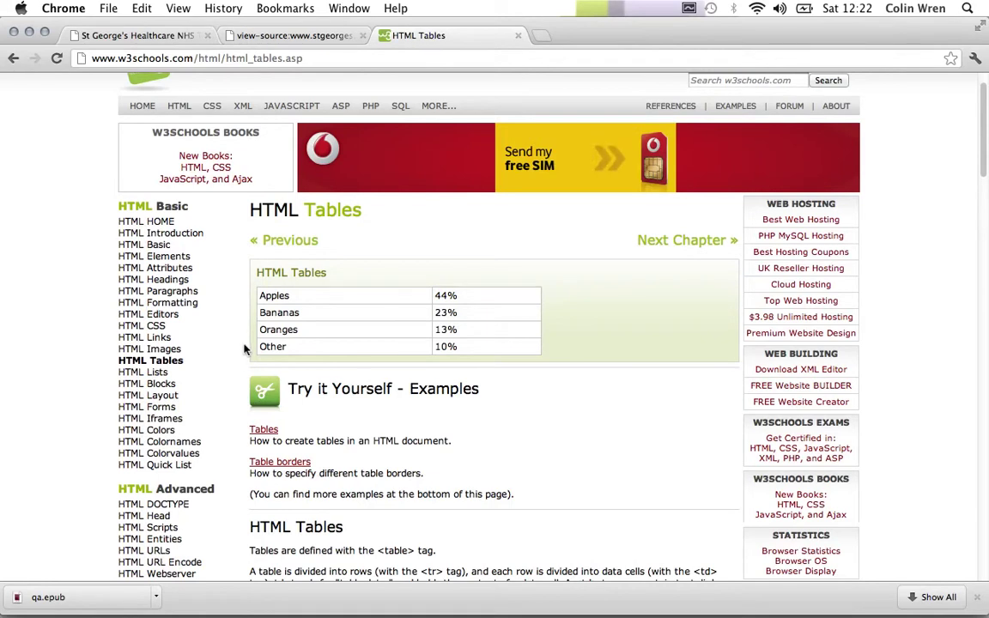
{"action": "scroll", "coordinate": [245, 350], "scroll_direction": "down", "scroll_amount": 3}
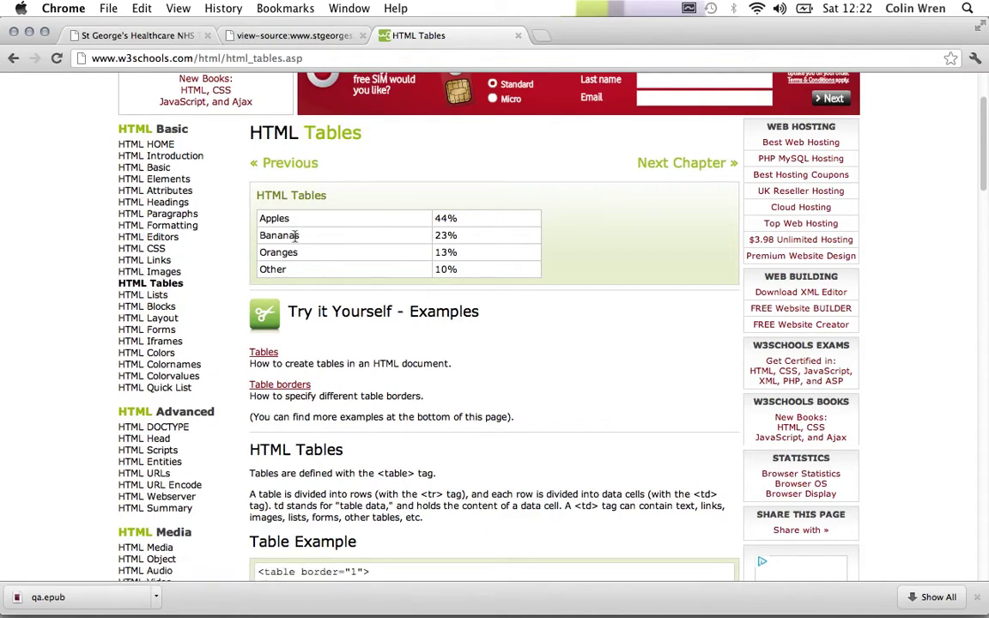
Return to Sigil at the top of shmi.xhtml, check the Summary heading, and browse the Format, View and Edit menus
{"action": "left_click", "coordinate": [562, 577]}
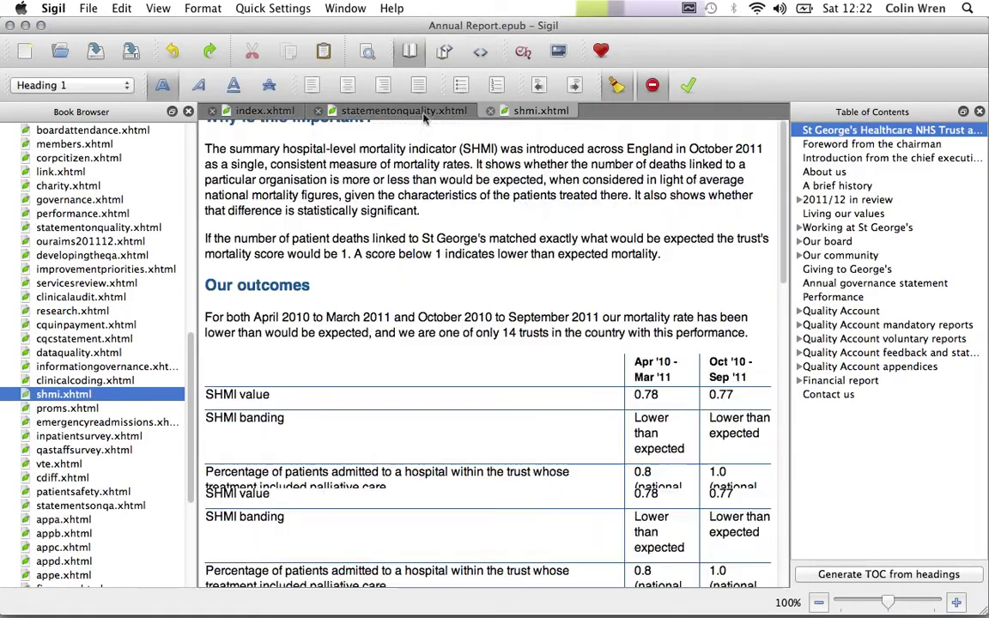
{"action": "scroll", "coordinate": [378, 236], "scroll_direction": "up", "scroll_amount": 3}
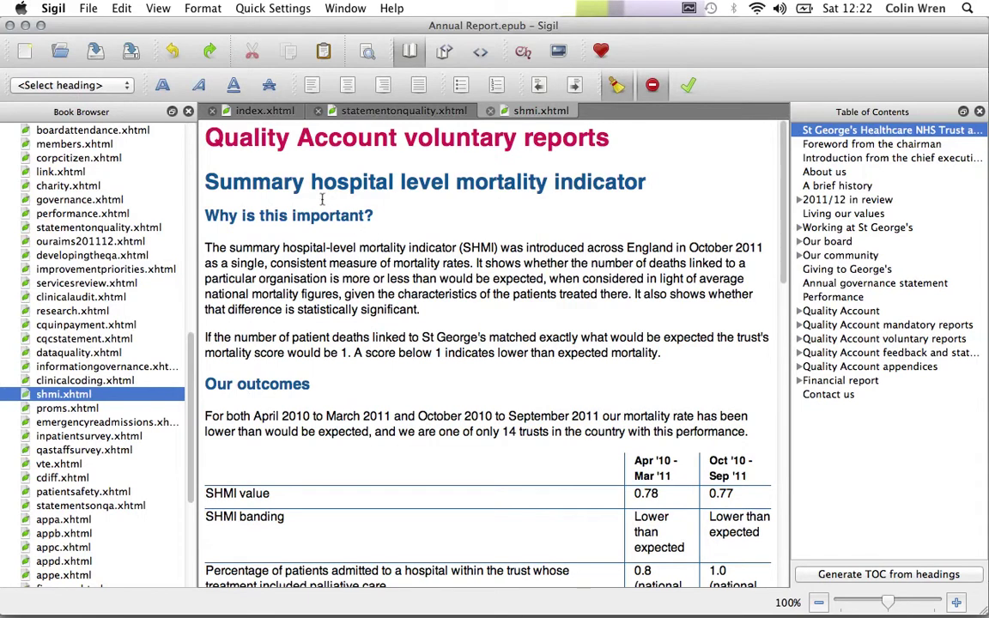
{"action": "left_click", "coordinate": [289, 171]}
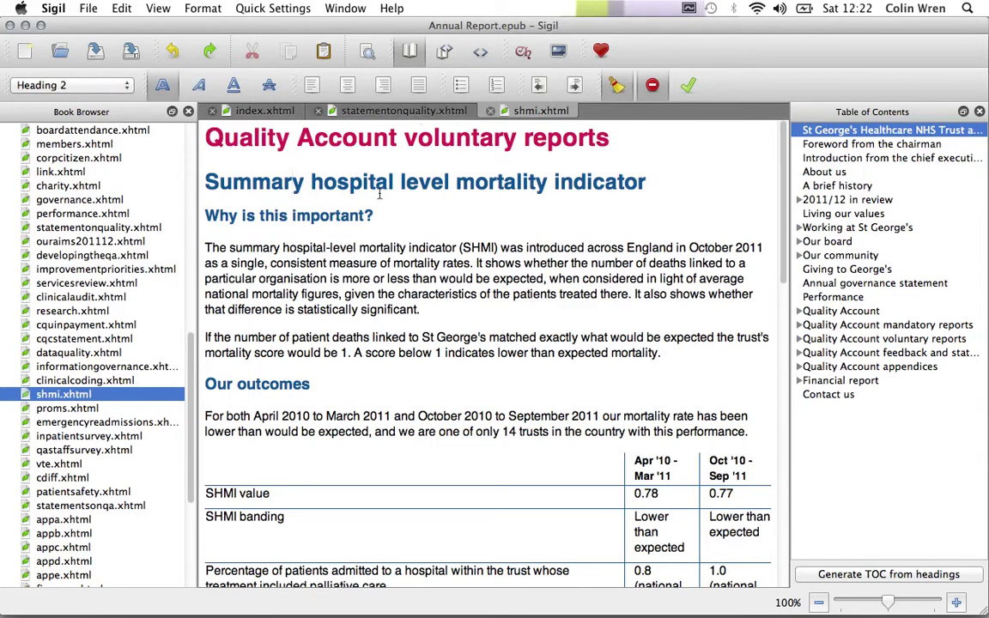
{"action": "left_click", "coordinate": [200, 7]}
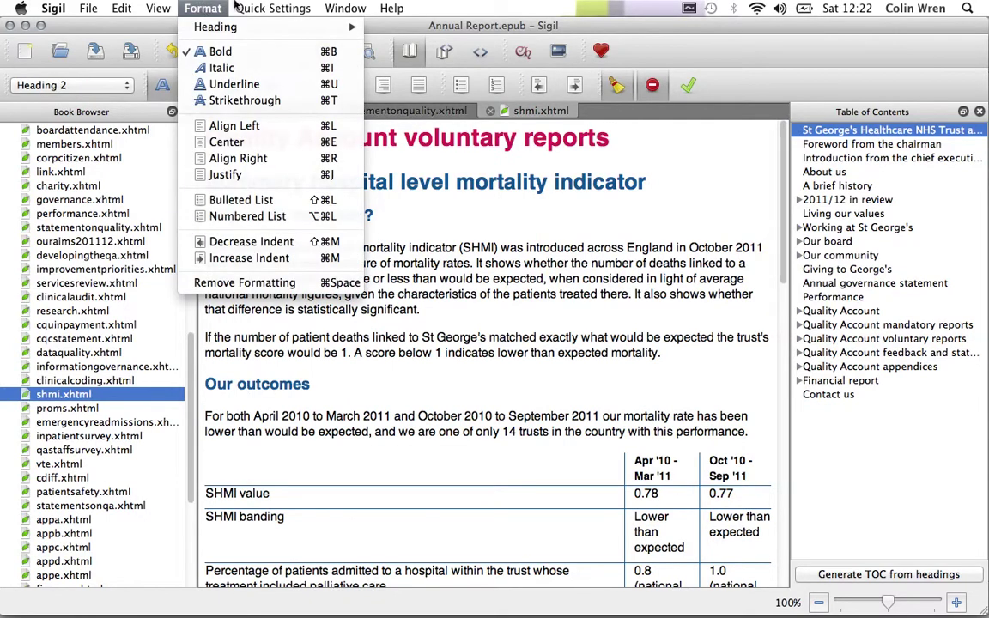
{"action": "mouse_move", "coordinate": [248, 5]}
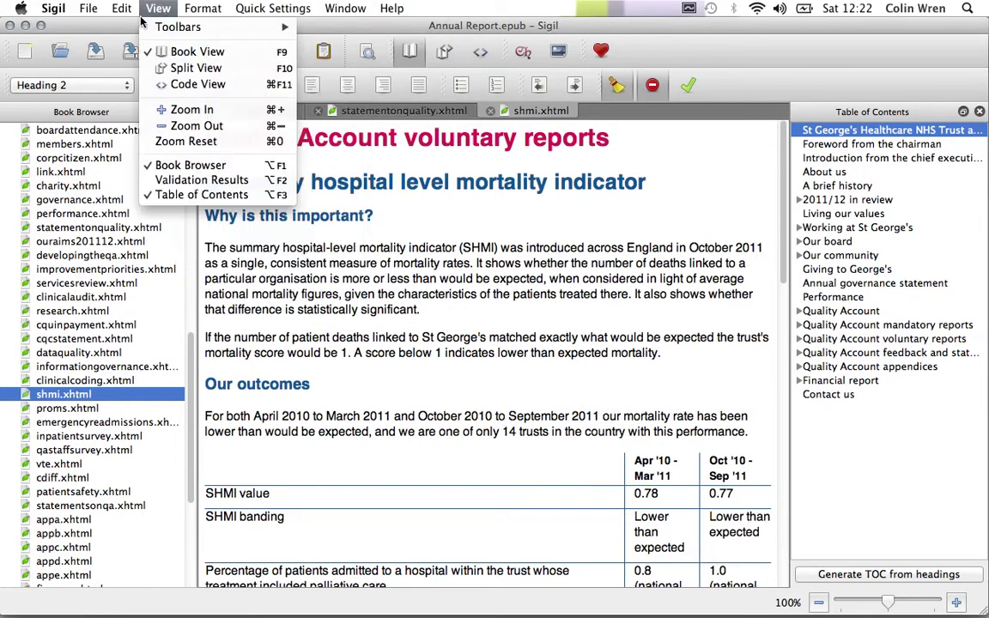
{"action": "mouse_move", "coordinate": [181, 9]}
{"action": "mouse_move", "coordinate": [121, 10]}
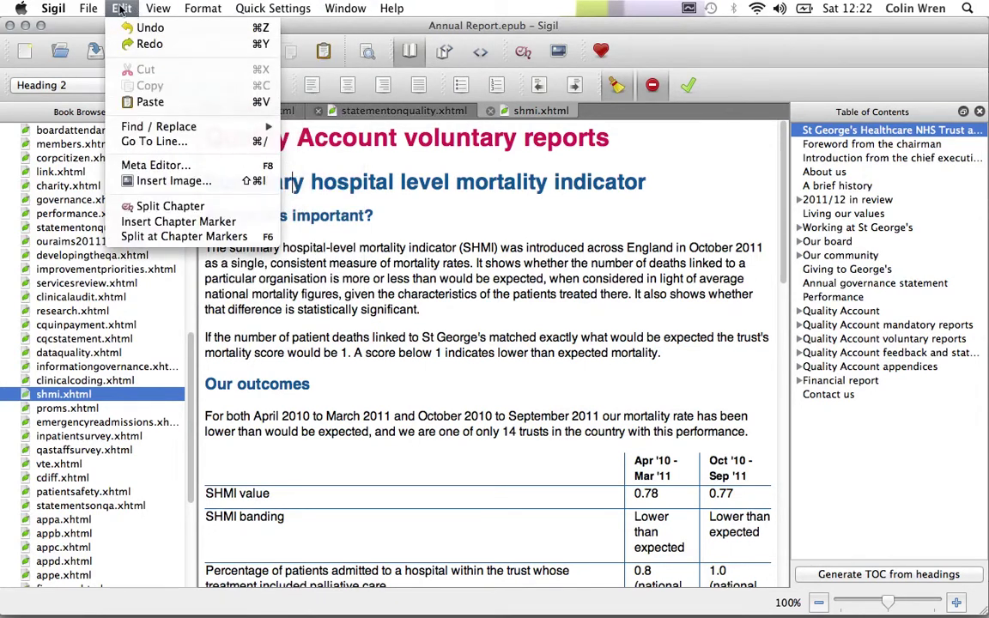
Close statementonquality.xhtml, leaving only index.xhtml and shmi.xhtml open
{"action": "left_click", "coordinate": [485, 291]}
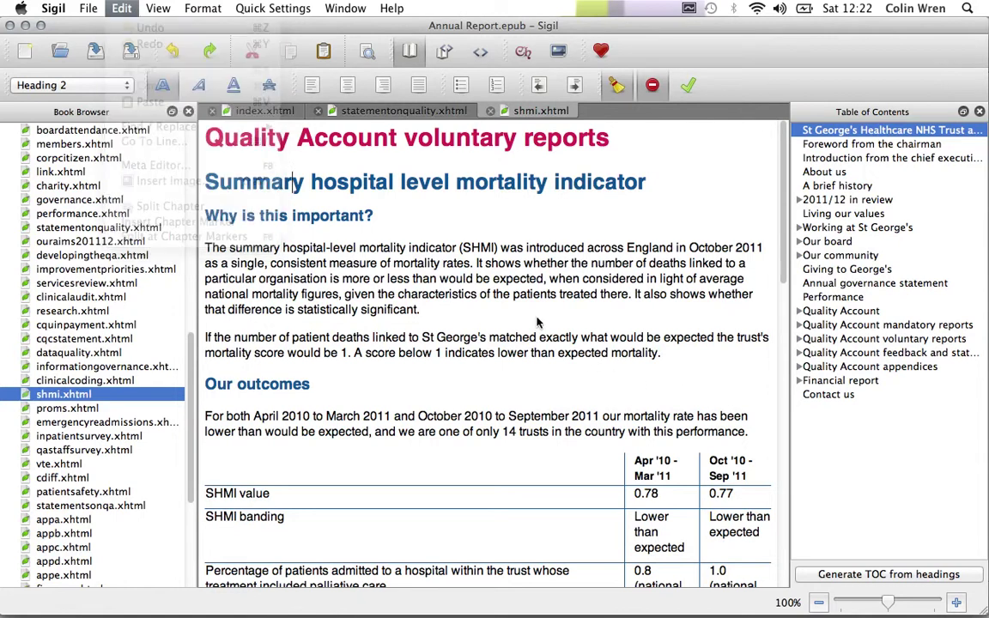
{"action": "left_click", "coordinate": [377, 262]}
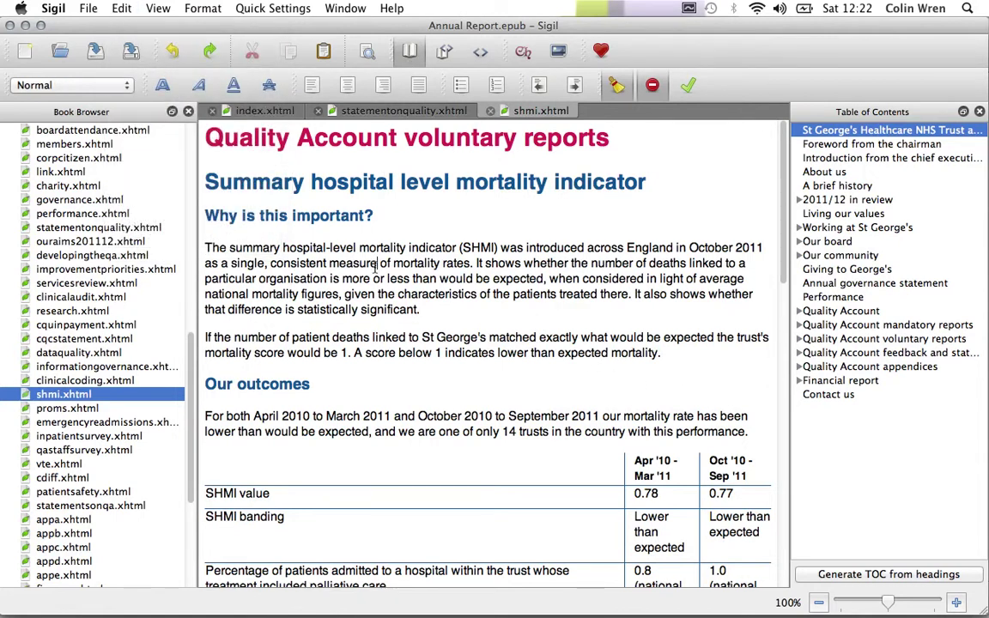
{"action": "left_click", "coordinate": [318, 111]}
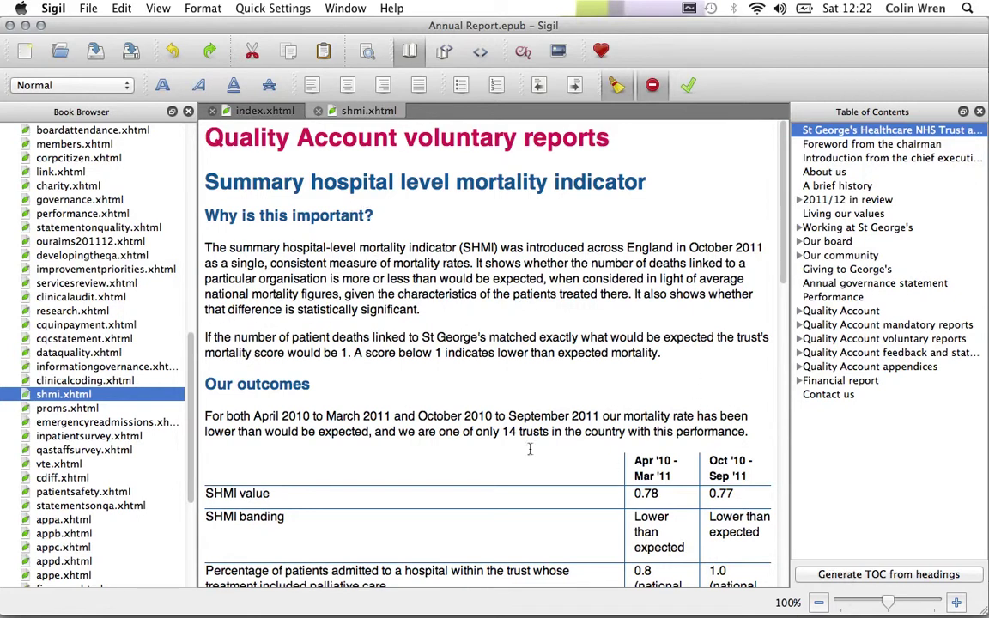
Confirm heading levels: title Heading 1, mortality heading Heading 2, 'Why is this important?' Heading 3
{"action": "left_click_drag", "start_coordinate": [270, 138], "coordinate": [464, 141]}
{"action": "left_click_drag", "start_coordinate": [251, 182], "coordinate": [386, 189]}
{"action": "left_click_drag", "start_coordinate": [297, 139], "coordinate": [488, 184]}
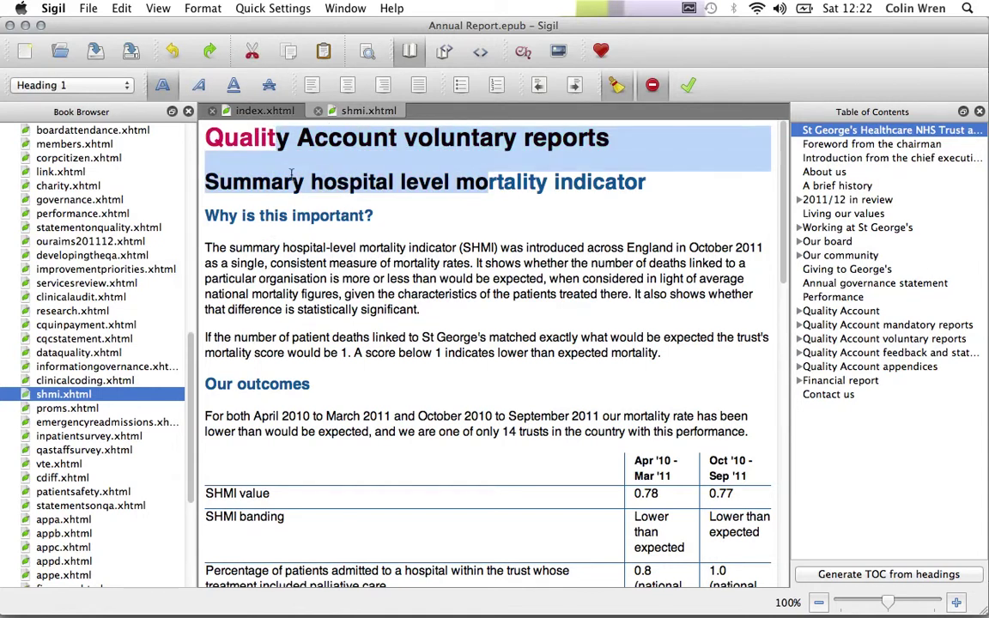
{"action": "left_click", "coordinate": [292, 182]}
{"action": "left_click_drag", "start_coordinate": [271, 182], "coordinate": [411, 190]}
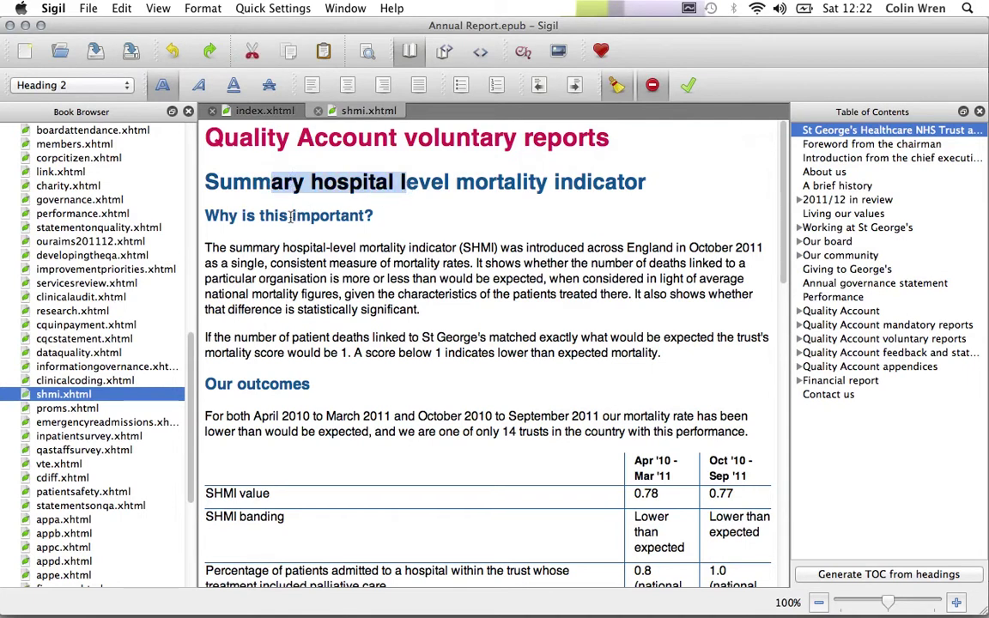
{"action": "left_click_drag", "start_coordinate": [292, 217], "coordinate": [407, 225]}
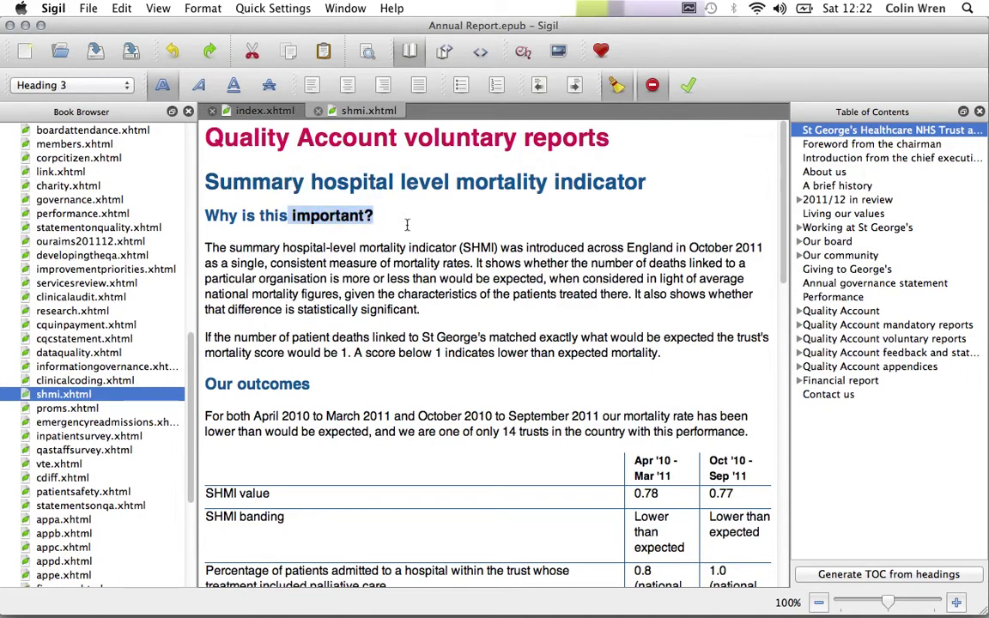
Generate the table of contents from headings up to level 2
{"action": "left_click", "coordinate": [936, 584]}
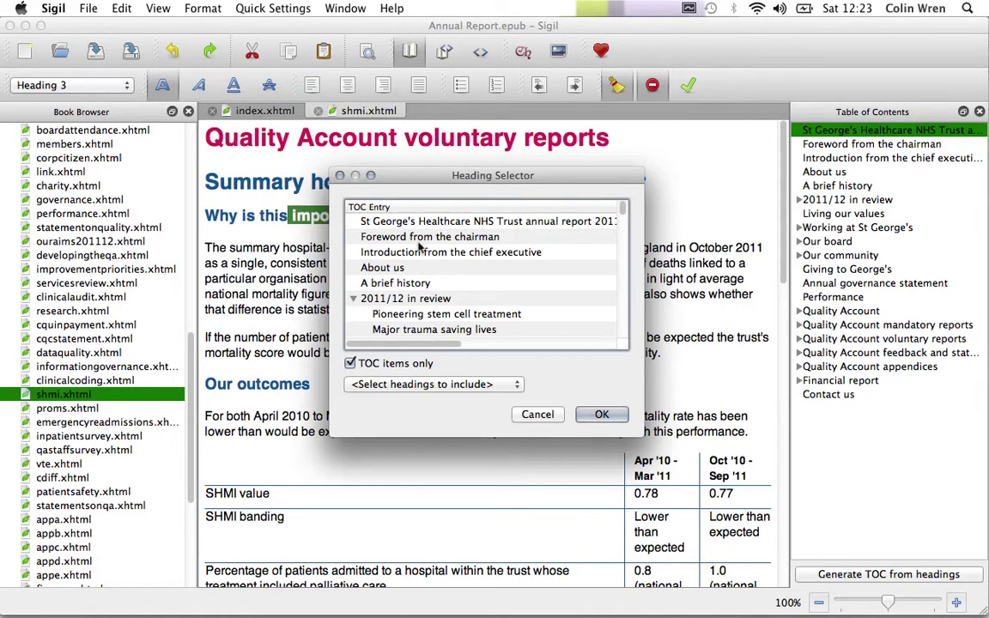
{"action": "left_click", "coordinate": [429, 384]}
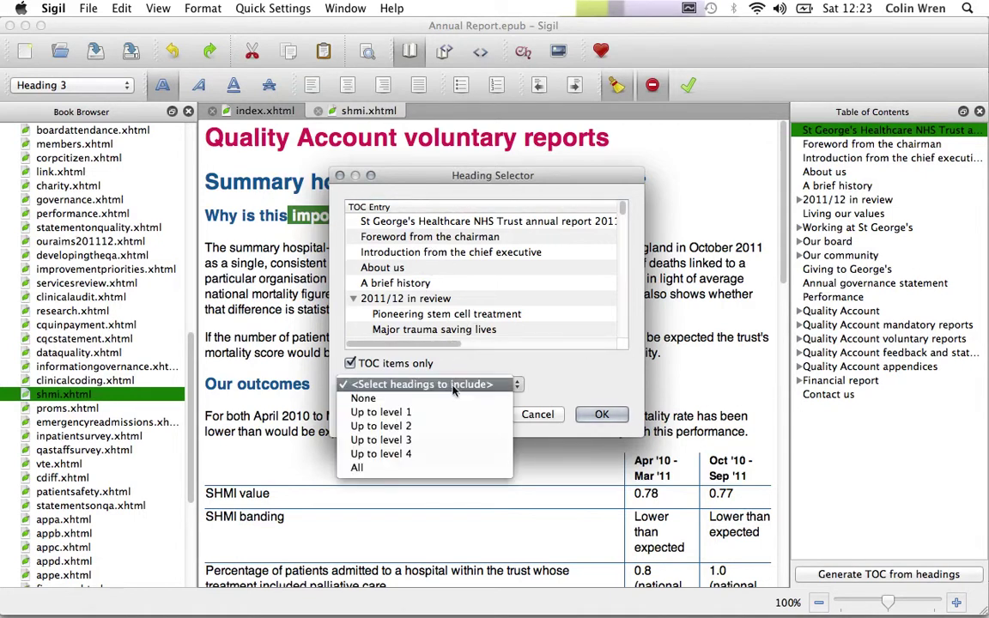
{"action": "left_click", "coordinate": [447, 426]}
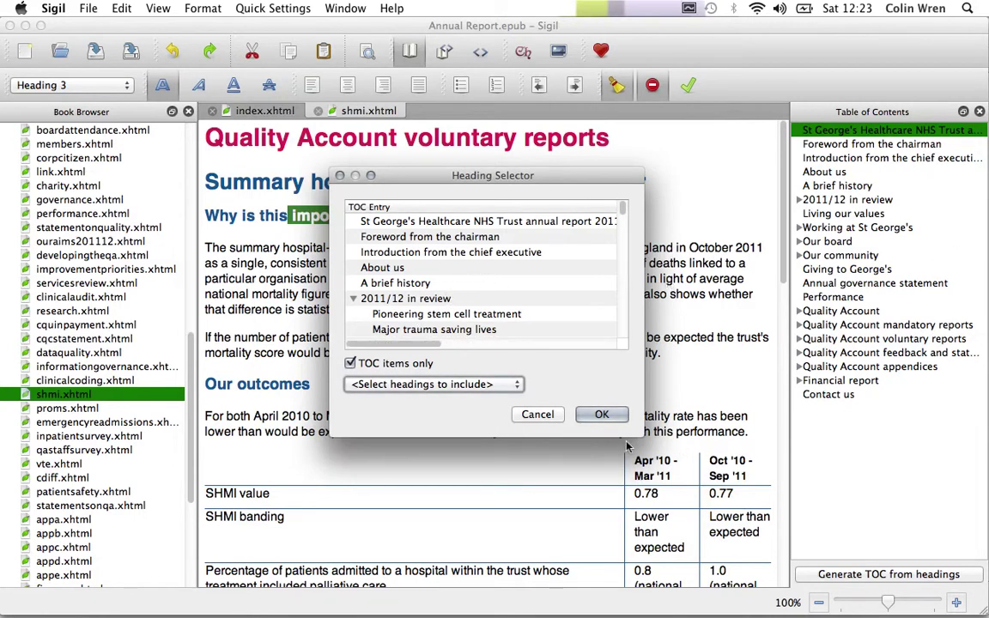
{"action": "left_click", "coordinate": [601, 414]}
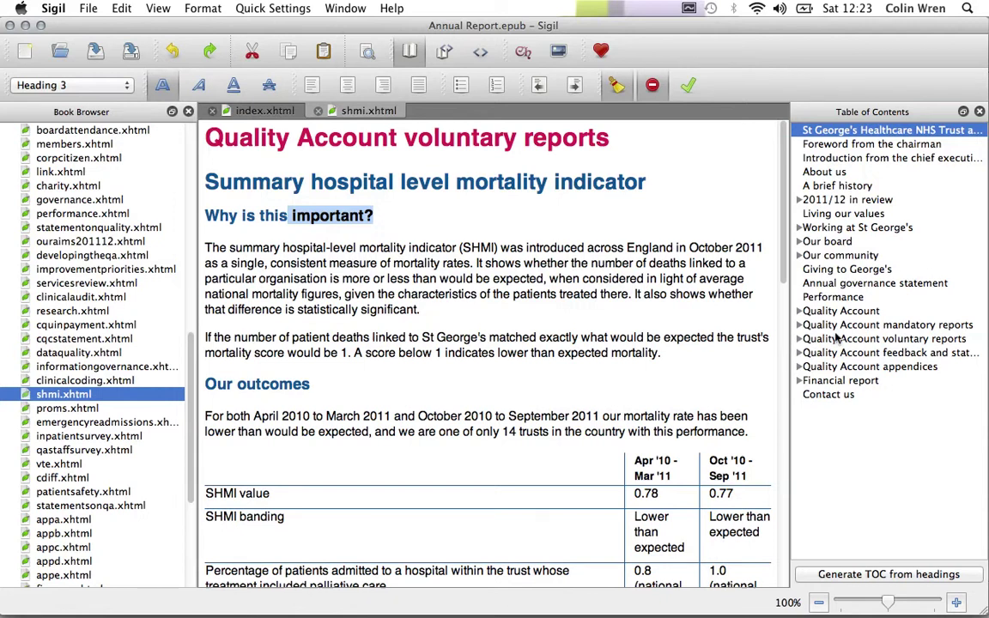
Expand Quality Account voluntary reports in the TOC to reveal its eight subsections
{"action": "left_click", "coordinate": [802, 340]}
{"action": "left_click", "coordinate": [799, 340]}
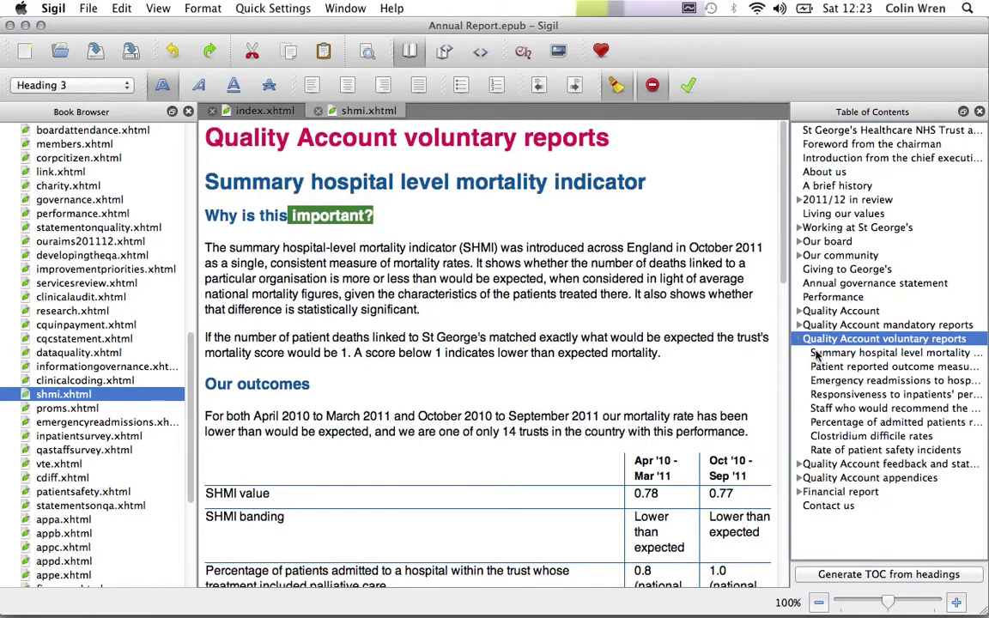
{"action": "mouse_move", "coordinate": [203, 580]}
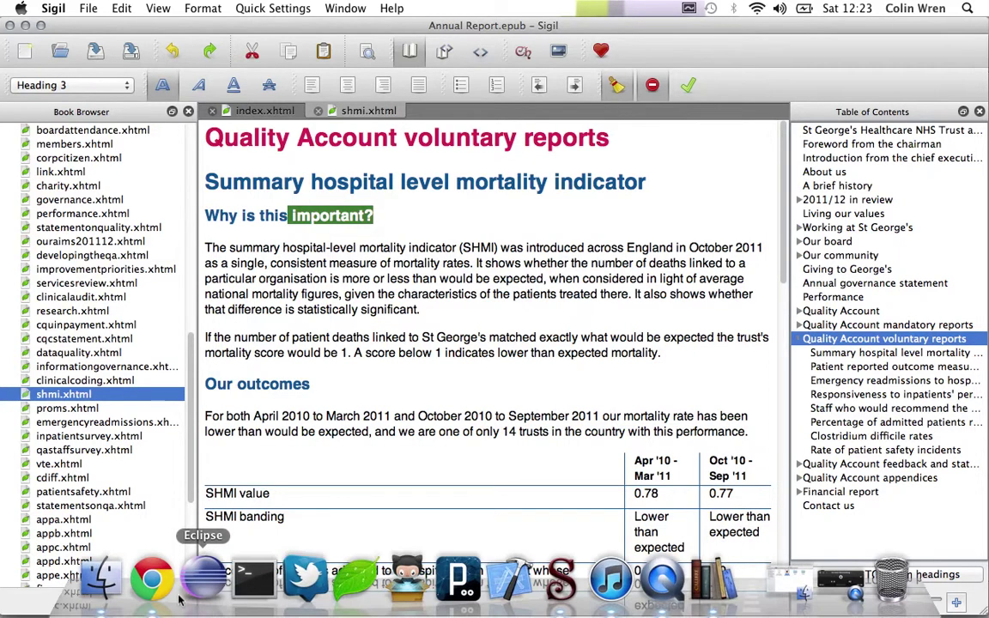
{"action": "left_click", "coordinate": [152, 581]}
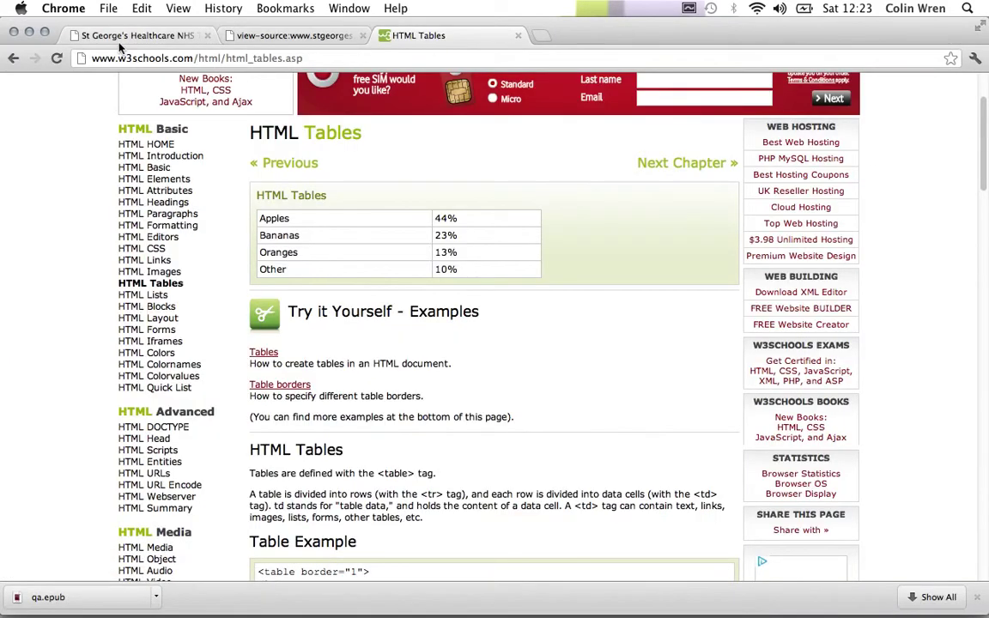
View the HTML source of the St George's Quality Account page in Chrome
{"action": "left_click", "coordinate": [127, 36]}
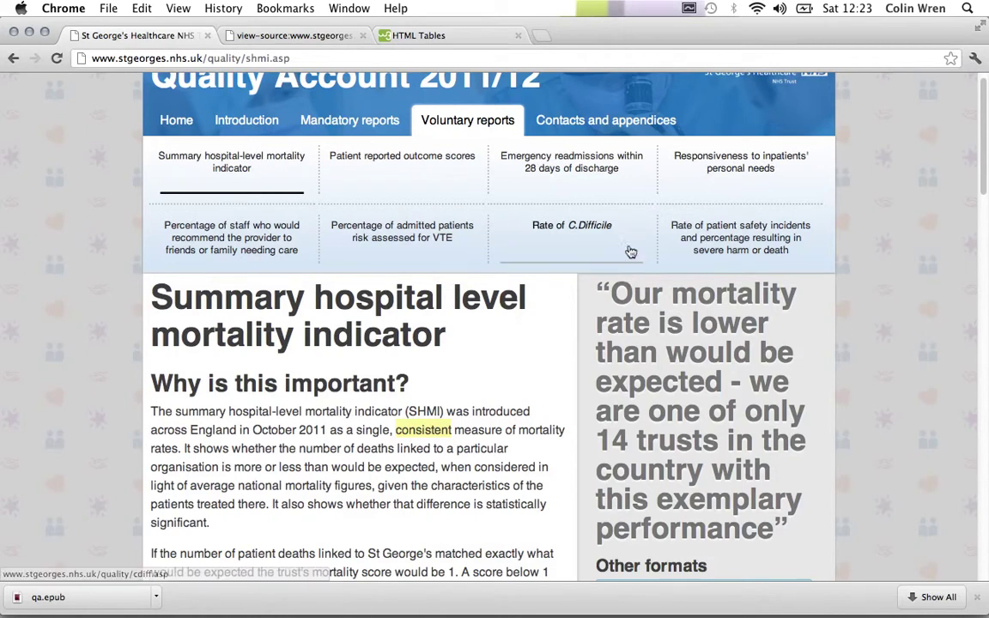
{"action": "left_click", "coordinate": [347, 38]}
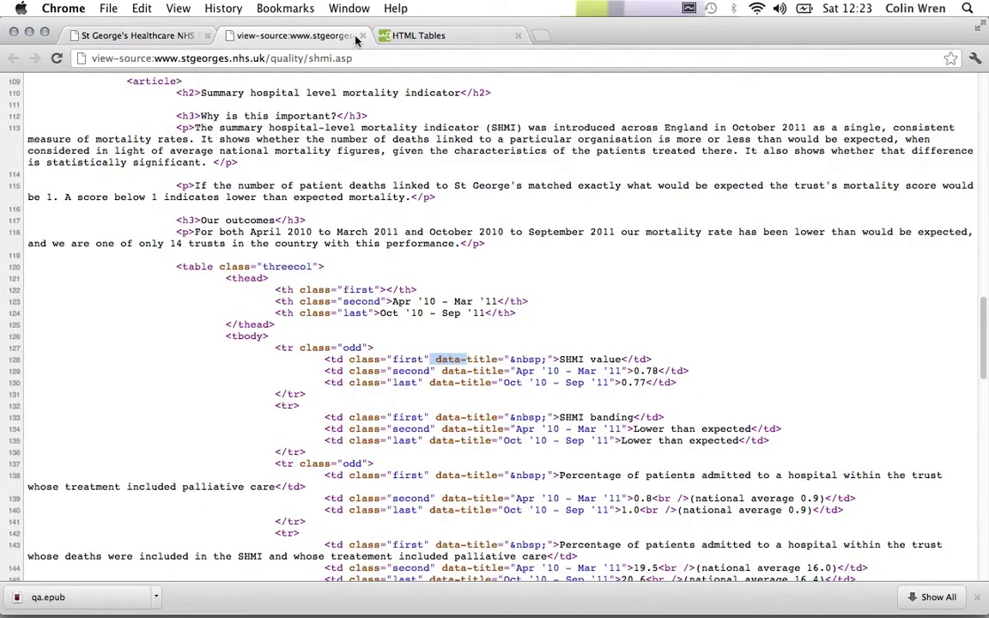
{"action": "left_click", "coordinate": [363, 36]}
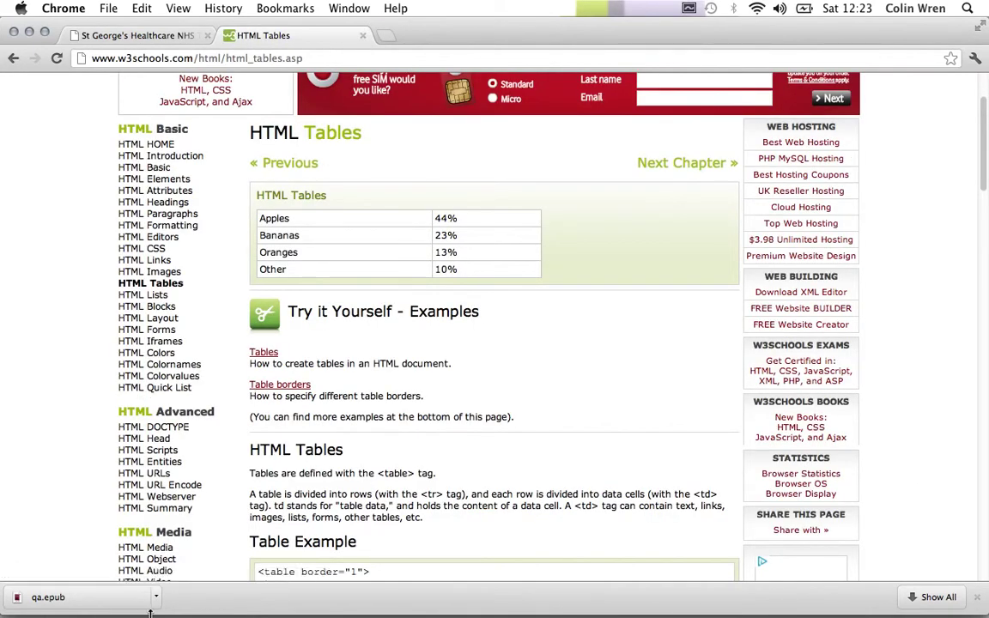
{"action": "mouse_move", "coordinate": [373, 613]}
{"action": "scroll", "coordinate": [187, 425], "scroll_direction": "down", "scroll_amount": 1}
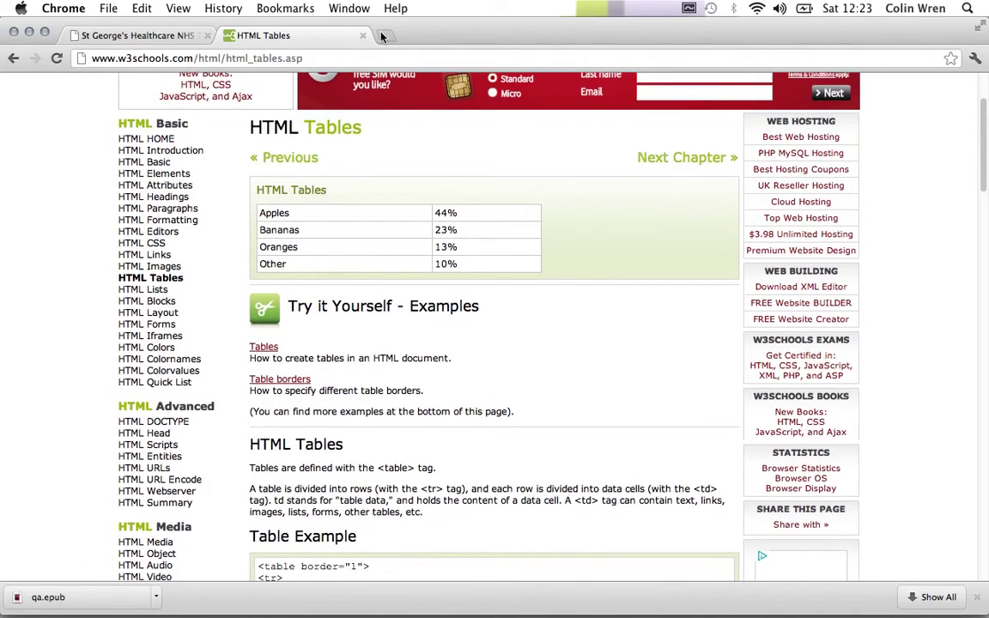
Open validator.w3.org in a new tab on Validate by Direct Input, then return to Sigil
{"action": "left_click", "coordinate": [383, 36]}
{"action": "type", "text": "validator.w3.org"}
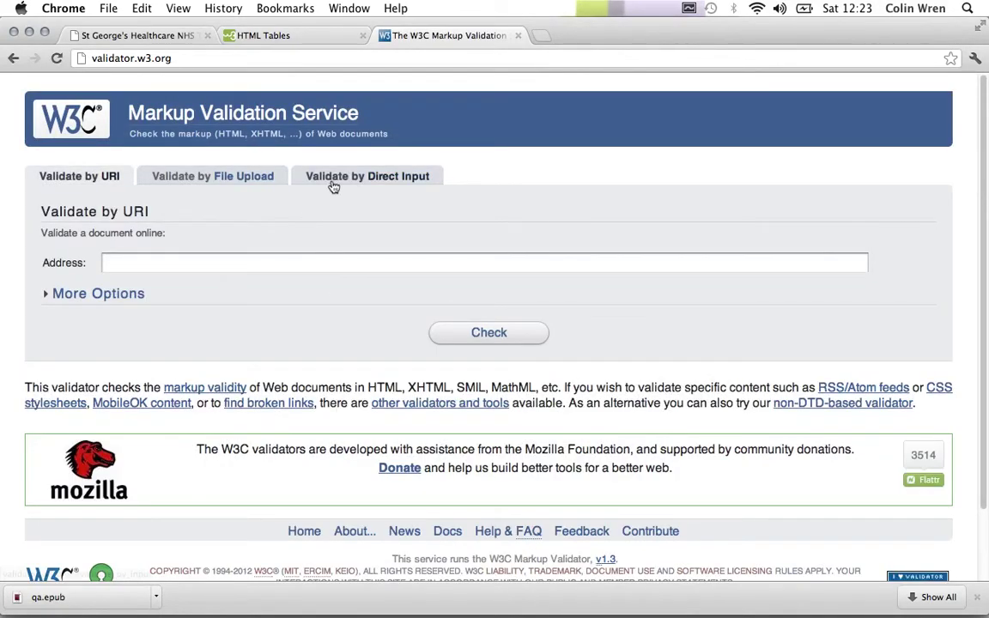
{"action": "left_click", "coordinate": [333, 181]}
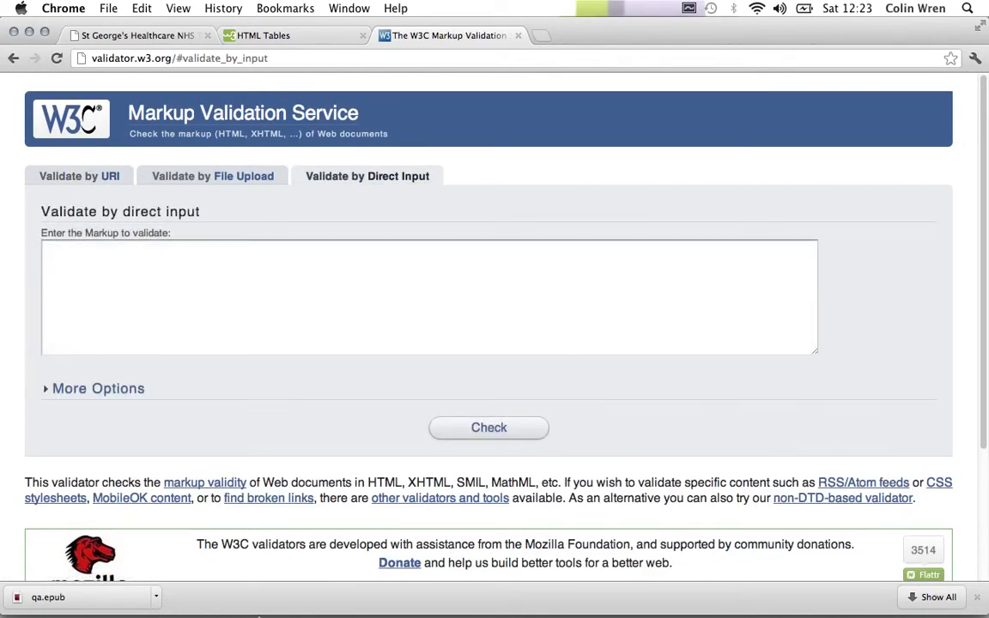
{"action": "left_click", "coordinate": [560, 584]}
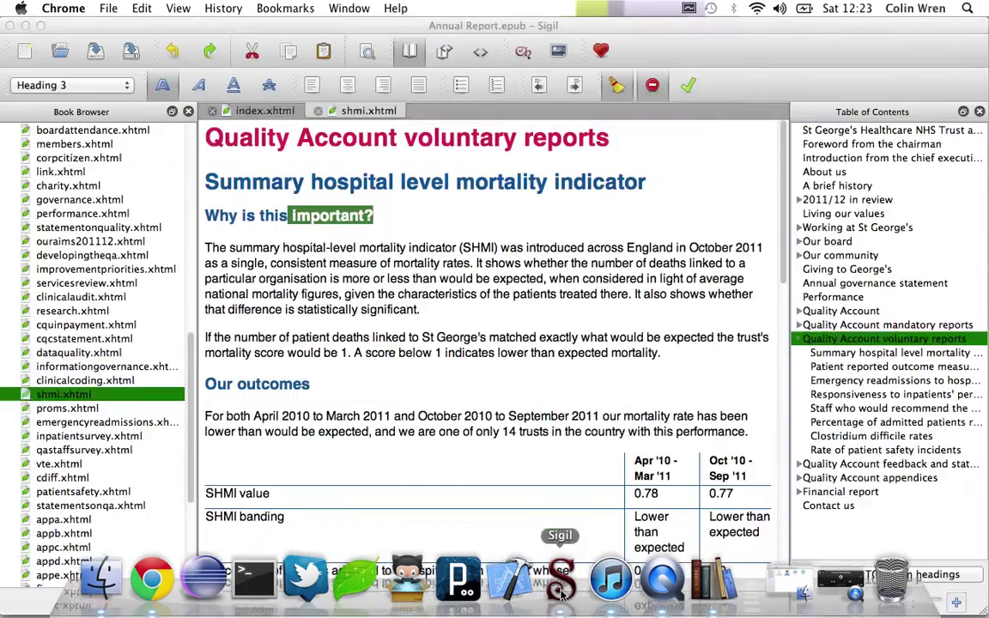
Select and copy all of shmi.xhtml's source in Code View, then bring Chrome forward
{"action": "left_click", "coordinate": [478, 54]}
{"action": "left_click_drag", "start_coordinate": [220, 129], "coordinate": [538, 600]}
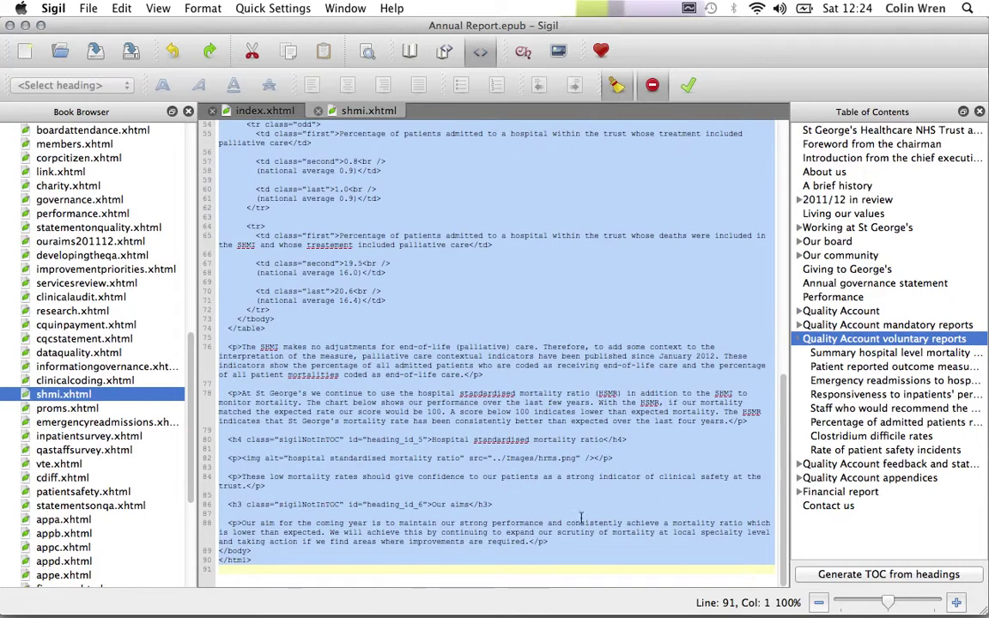
{"action": "key", "text": "super+c"}
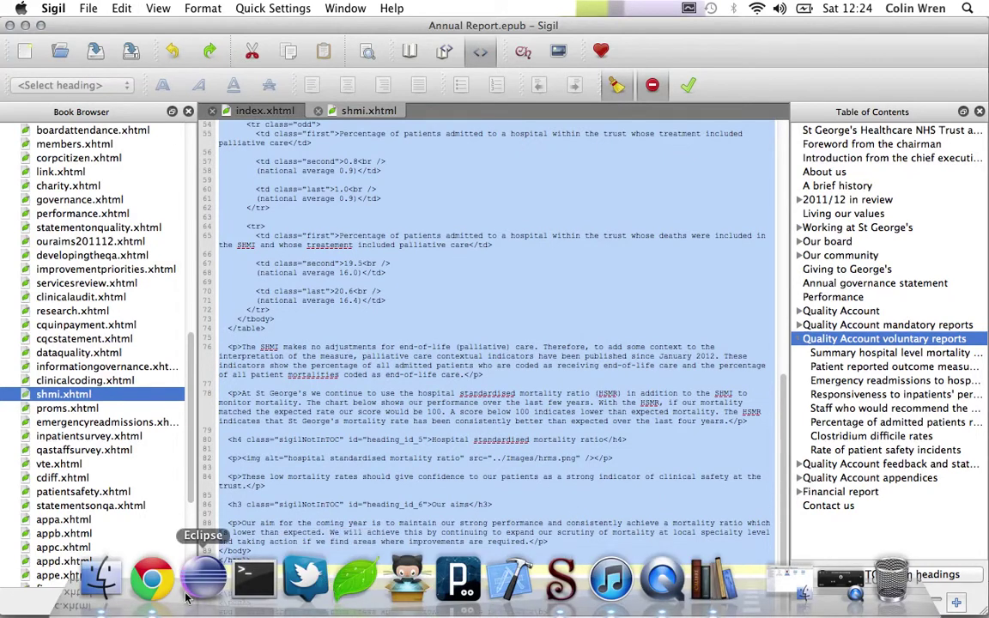
{"action": "left_click", "coordinate": [152, 583]}
Paste shmi.xhtml's markup into the validator and check it, passing as XHTML 1.1 with one warning
{"action": "left_click", "coordinate": [267, 251]}
{"action": "key", "text": "ctrl+v"}
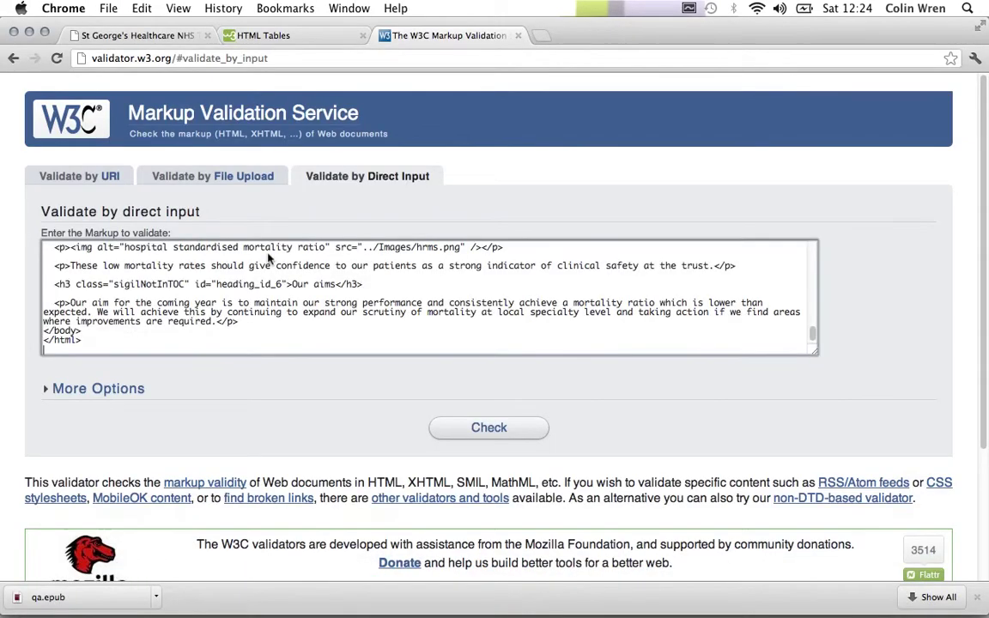
{"action": "left_click", "coordinate": [476, 429]}
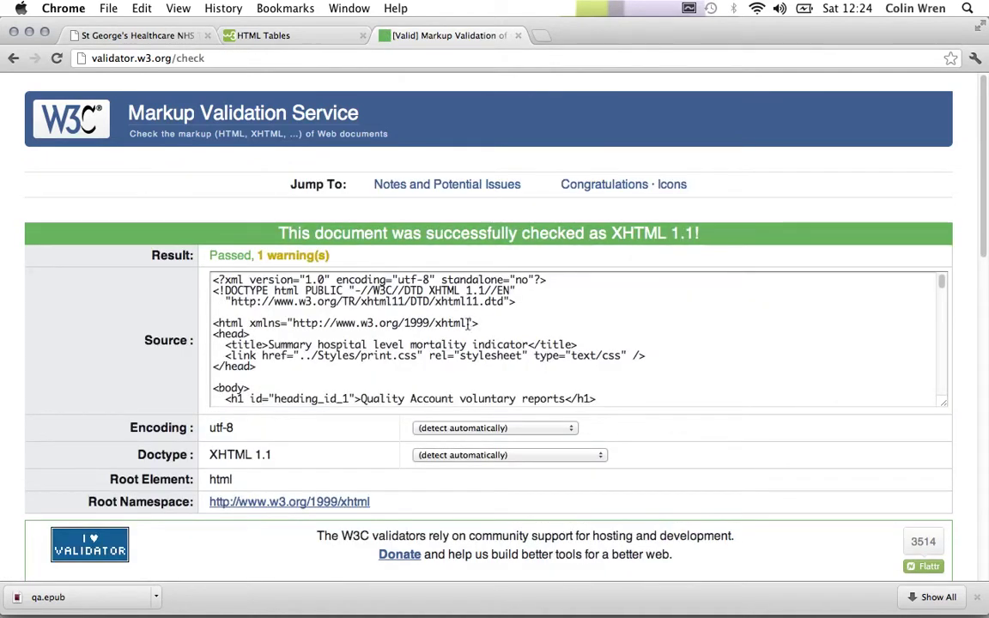
{"action": "scroll", "coordinate": [469, 323], "scroll_direction": "down", "scroll_amount": 10}
{"action": "scroll", "coordinate": [85, 401], "scroll_direction": "down", "scroll_amount": 3}
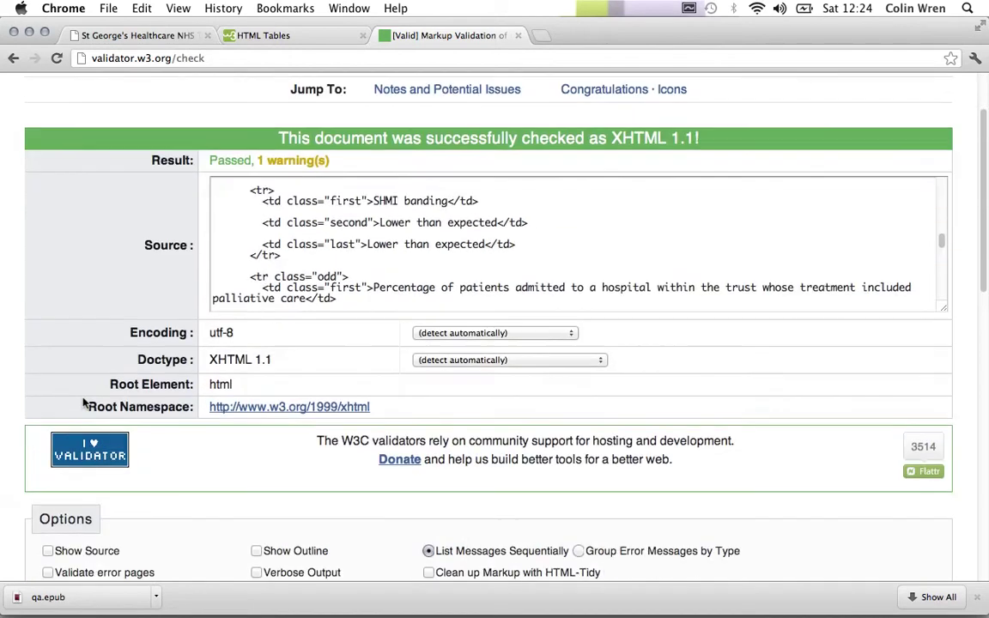
{"action": "scroll", "coordinate": [84, 402], "scroll_direction": "down", "scroll_amount": 15}
{"action": "scroll", "coordinate": [85, 402], "scroll_direction": "up", "scroll_amount": 6}
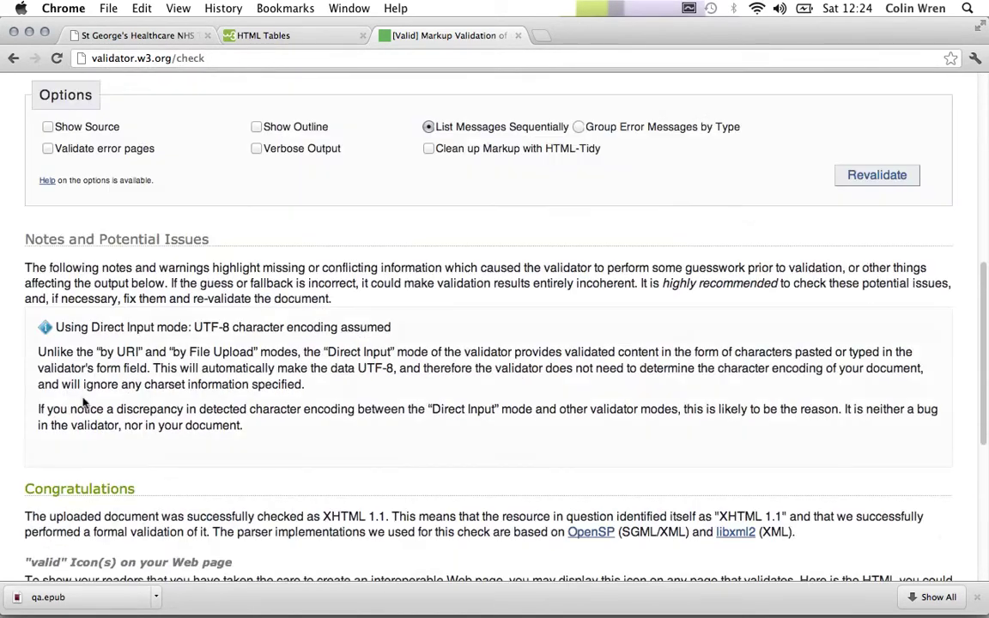
{"action": "scroll", "coordinate": [84, 401], "scroll_direction": "up", "scroll_amount": 10}
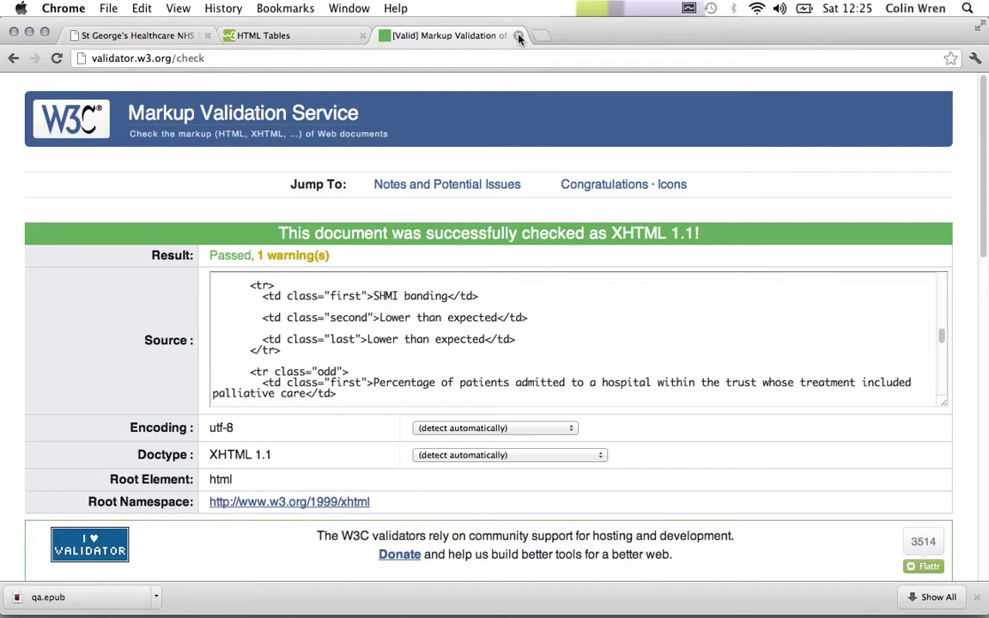
Close the validation results tab and return to Sigil
{"action": "left_click", "coordinate": [519, 36]}
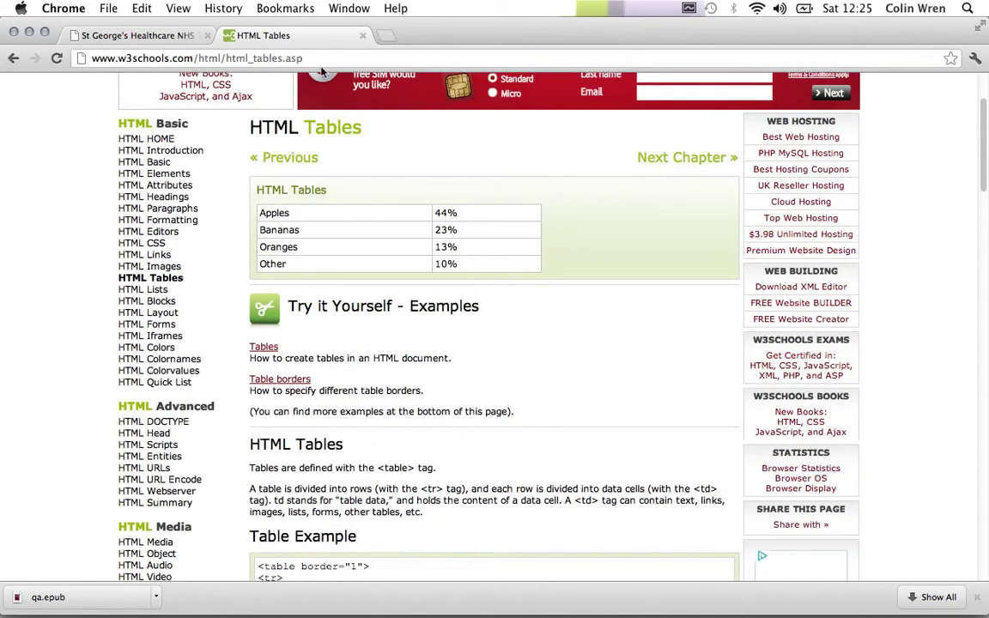
{"action": "scroll", "coordinate": [273, 257], "scroll_direction": "up", "scroll_amount": 3}
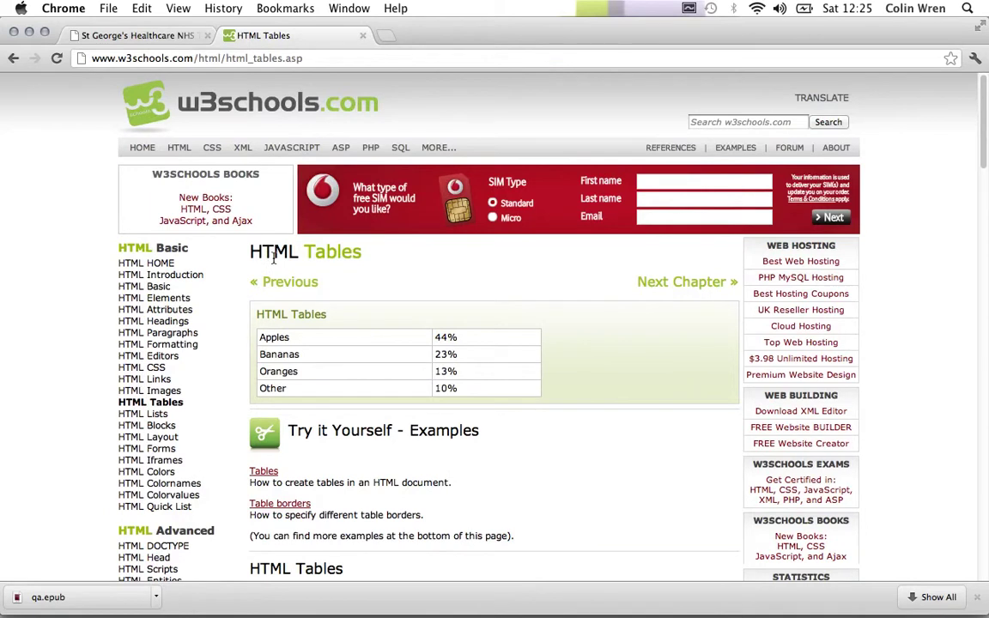
{"action": "scroll", "coordinate": [201, 287], "scroll_direction": "down", "scroll_amount": 10}
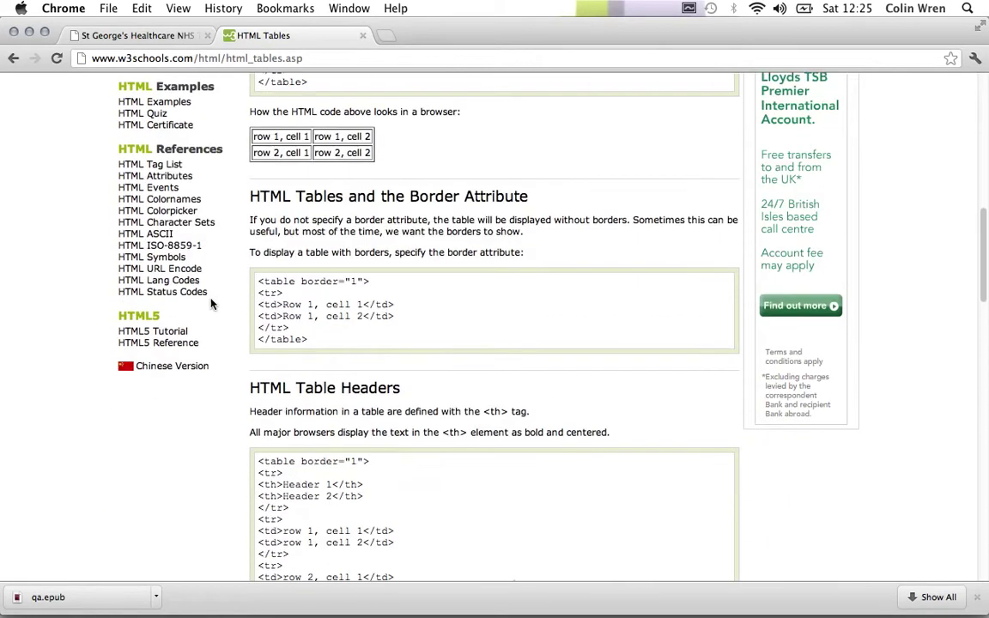
{"action": "left_click", "coordinate": [625, 513]}
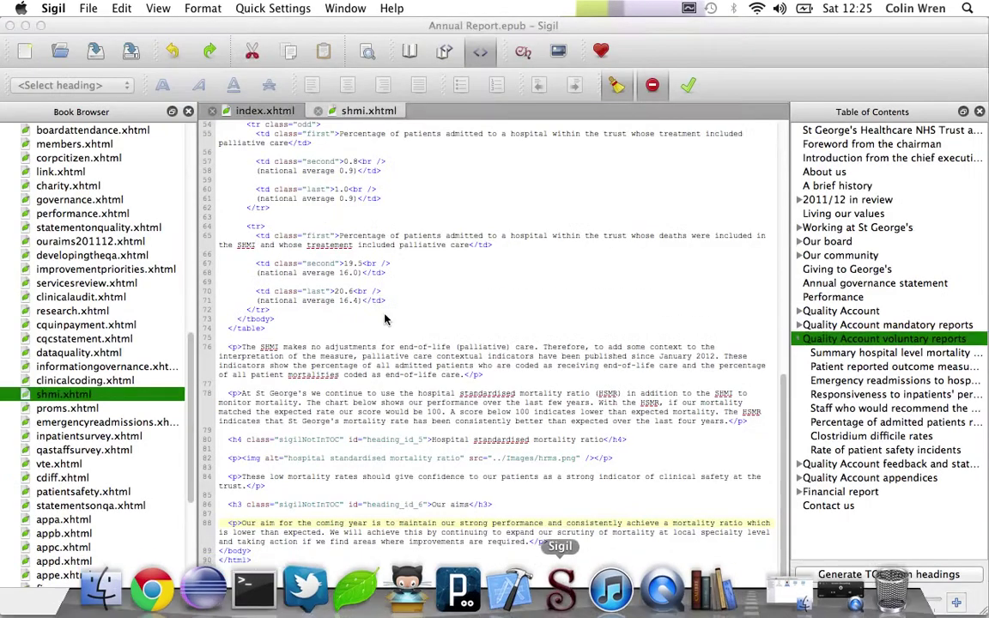
{"action": "left_click", "coordinate": [317, 110]}
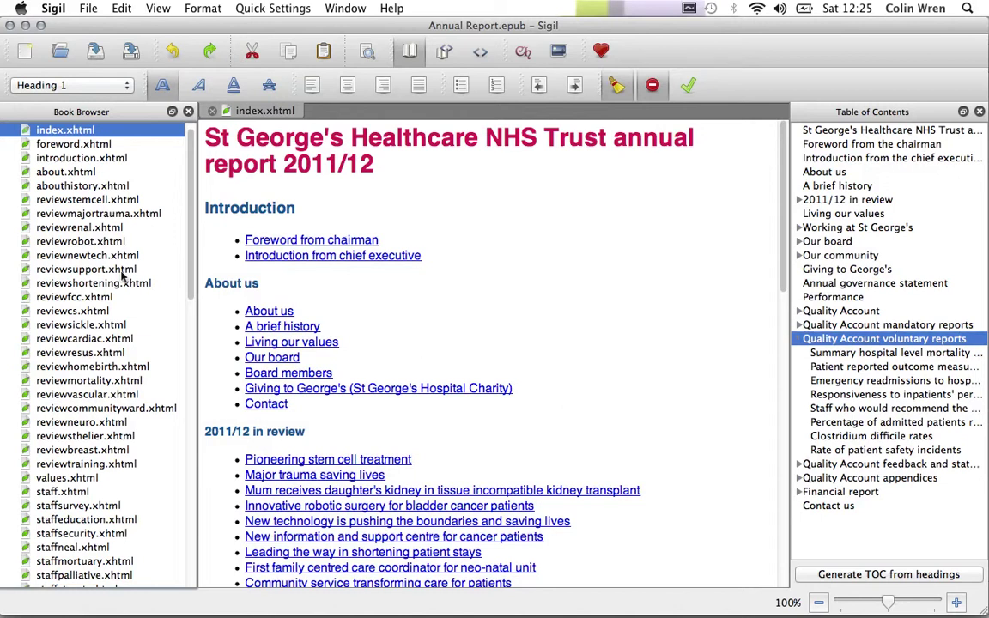
{"action": "scroll", "coordinate": [93, 262], "scroll_direction": "down", "scroll_amount": 4}
{"action": "scroll", "coordinate": [77, 207], "scroll_direction": "up", "scroll_amount": 5}
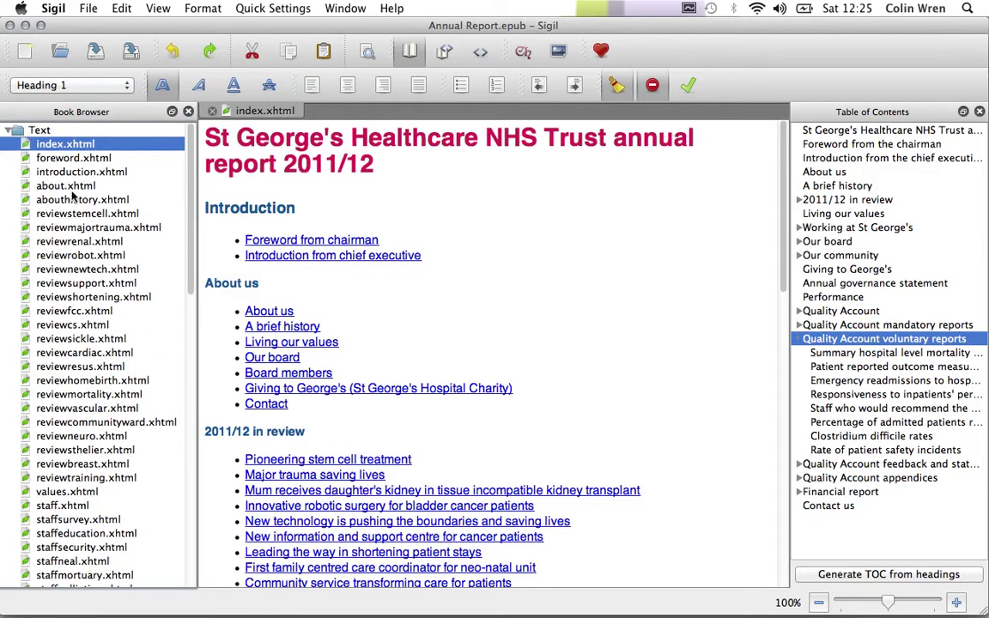
{"action": "left_click", "coordinate": [8, 130]}
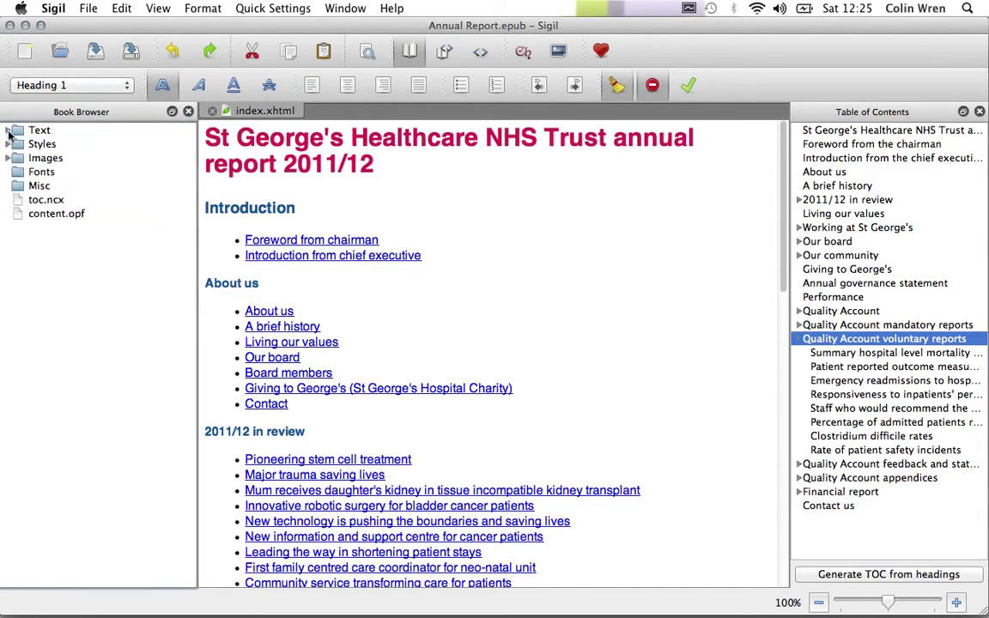
{"action": "left_click", "coordinate": [40, 160]}
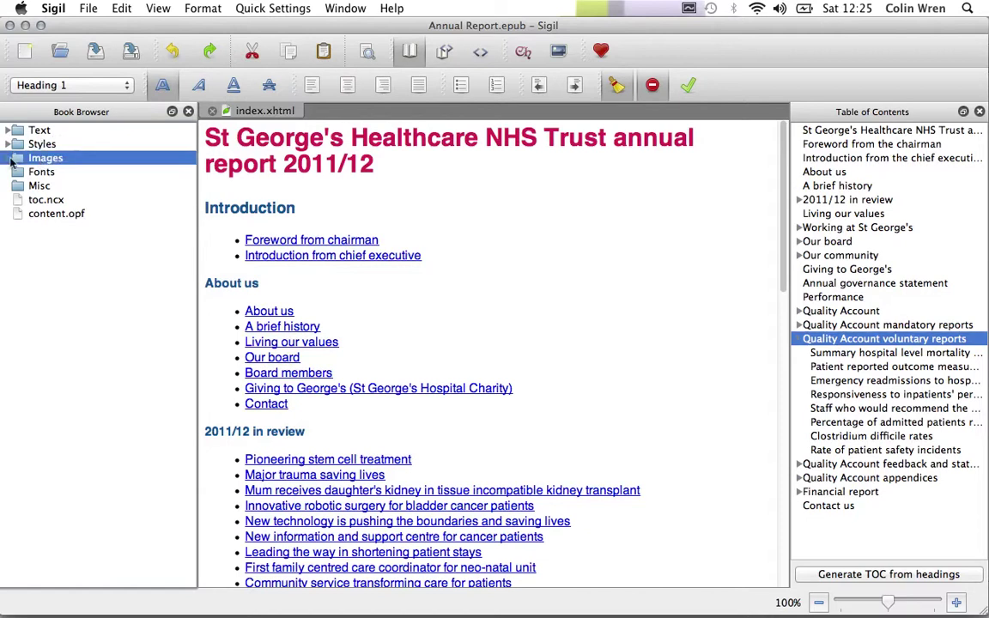
{"action": "left_click", "coordinate": [10, 159]}
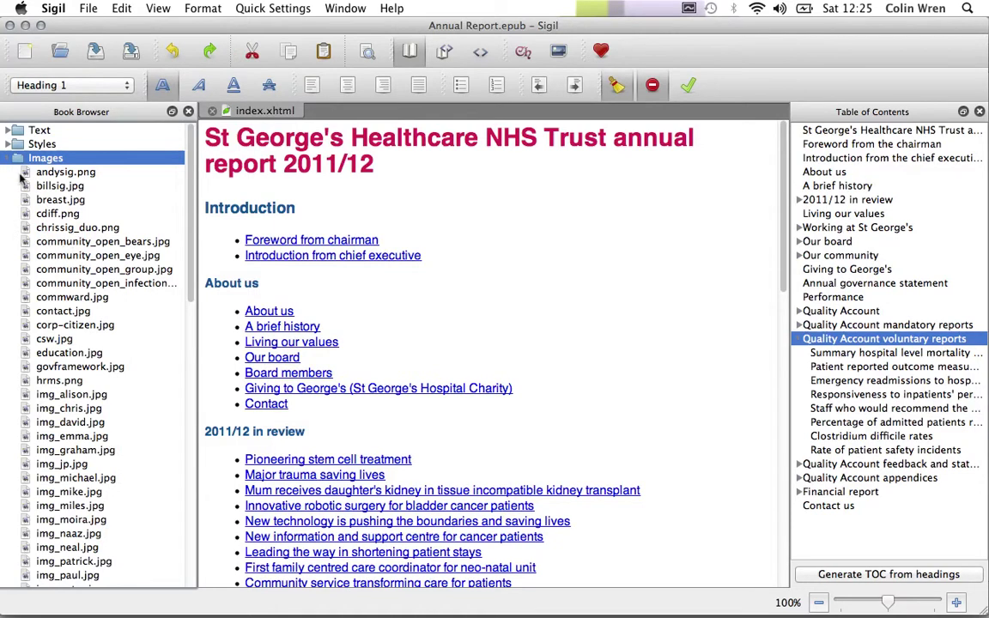
{"action": "left_click", "coordinate": [10, 161]}
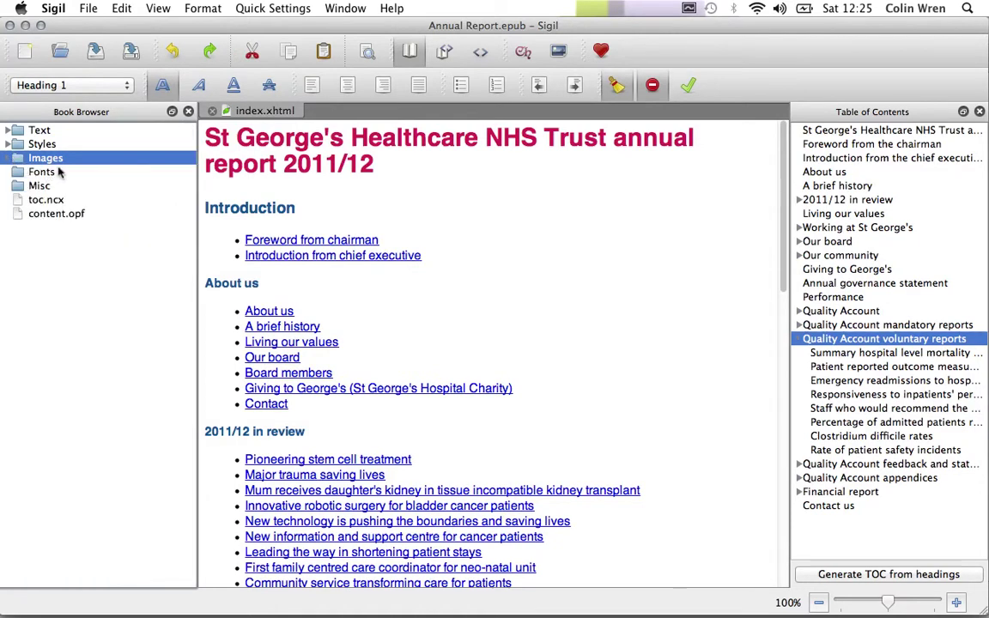
{"action": "left_click", "coordinate": [35, 146]}
{"action": "left_click", "coordinate": [33, 131]}
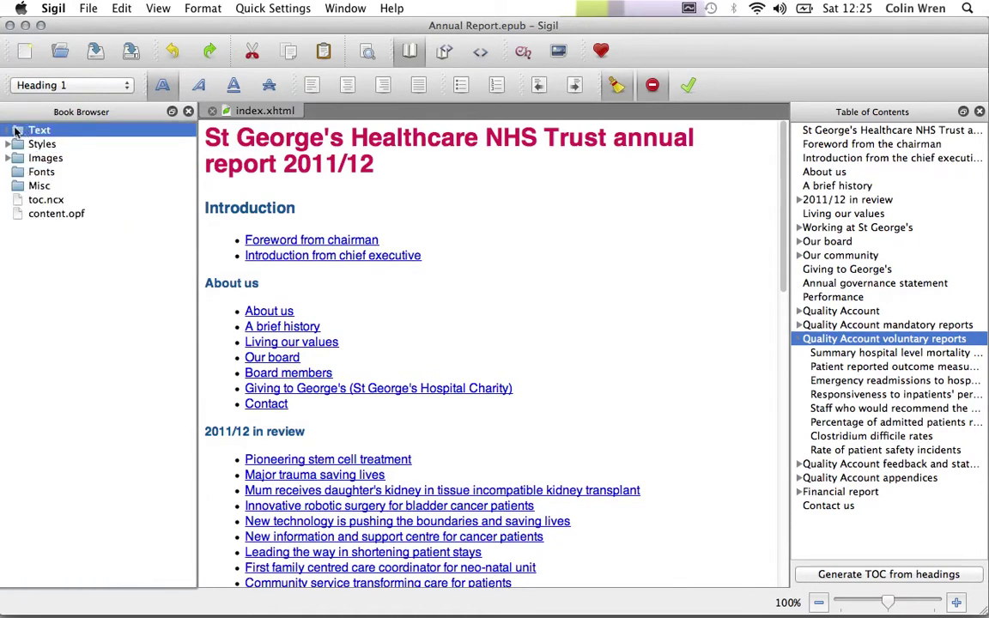
{"action": "left_click", "coordinate": [9, 130]}
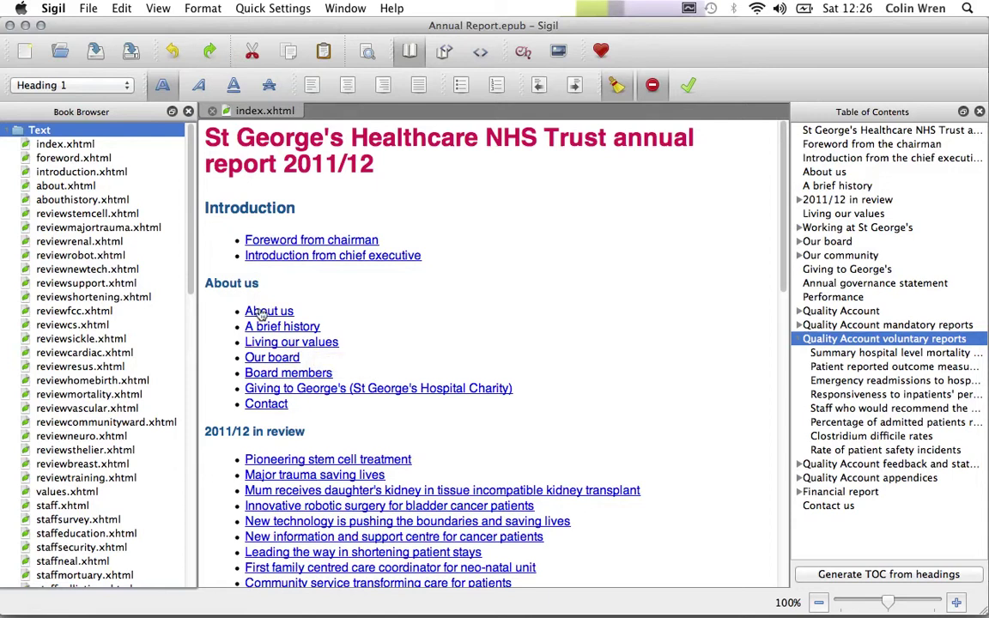
{"action": "scroll", "coordinate": [397, 450], "scroll_direction": "down", "scroll_amount": 10}
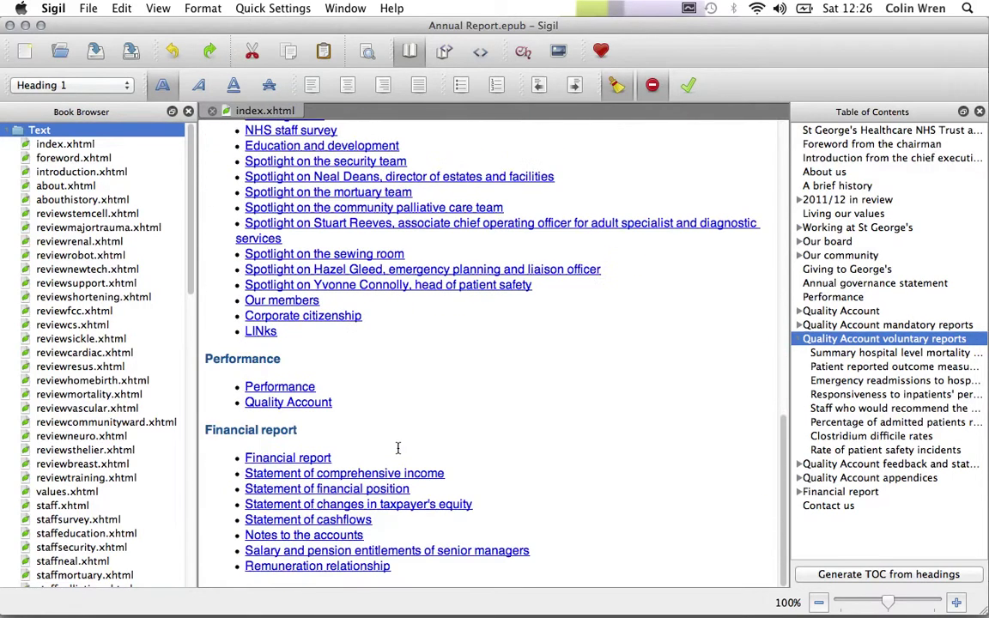
{"action": "scroll", "coordinate": [398, 447], "scroll_direction": "up", "scroll_amount": 10}
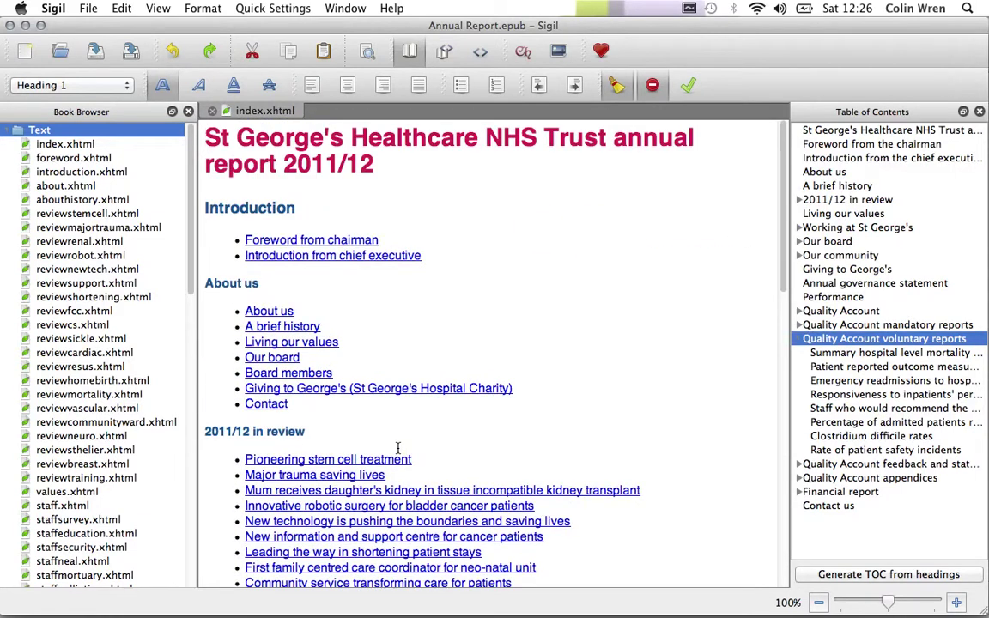
{"action": "scroll", "coordinate": [397, 447], "scroll_direction": "down", "scroll_amount": 10}
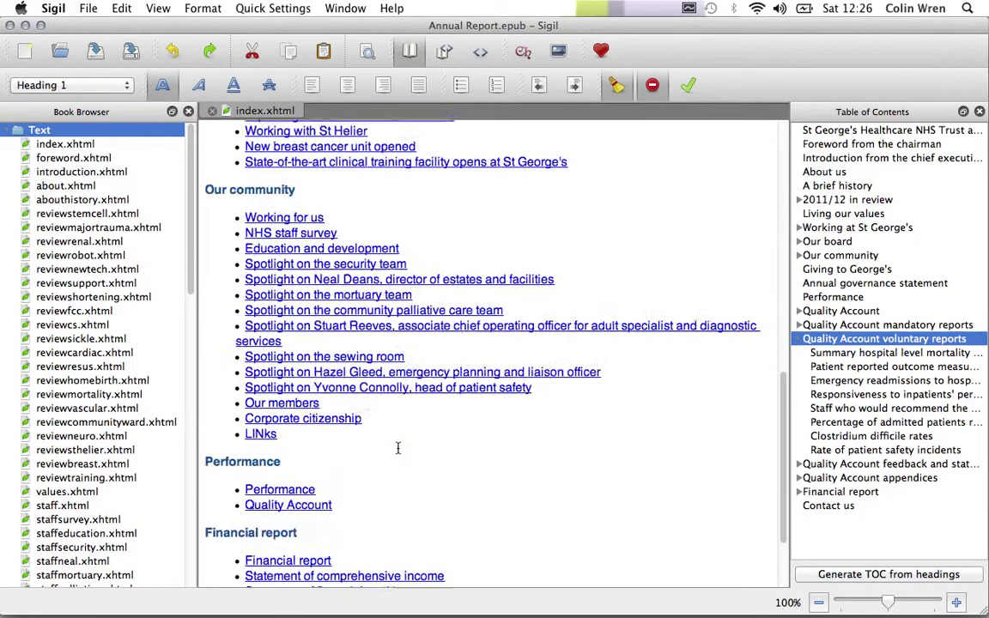
{"action": "scroll", "coordinate": [398, 447], "scroll_direction": "up", "scroll_amount": 10}
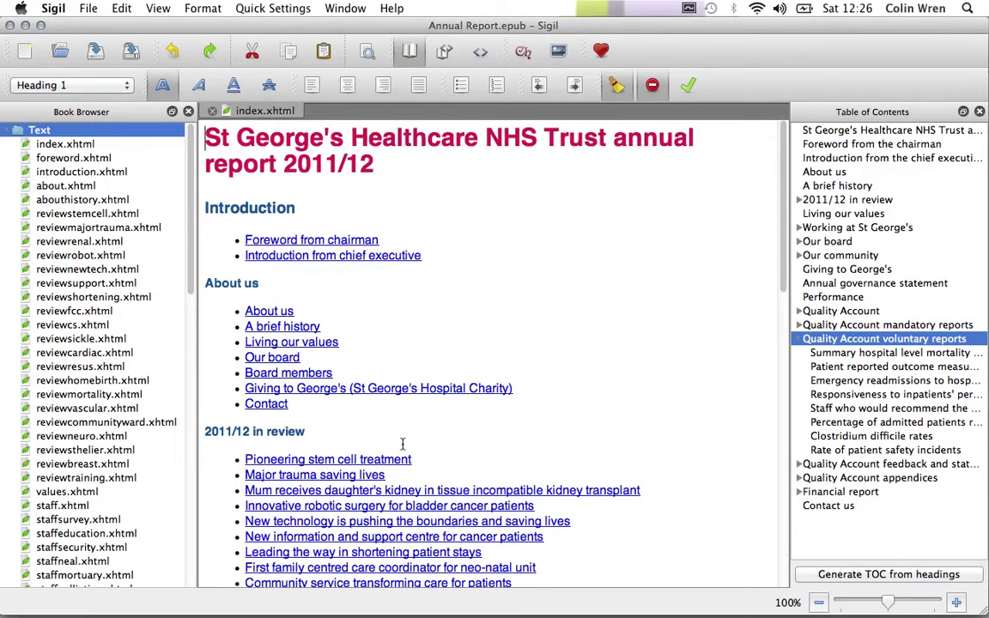
{"action": "scroll", "coordinate": [397, 447], "scroll_direction": "down", "scroll_amount": 10}
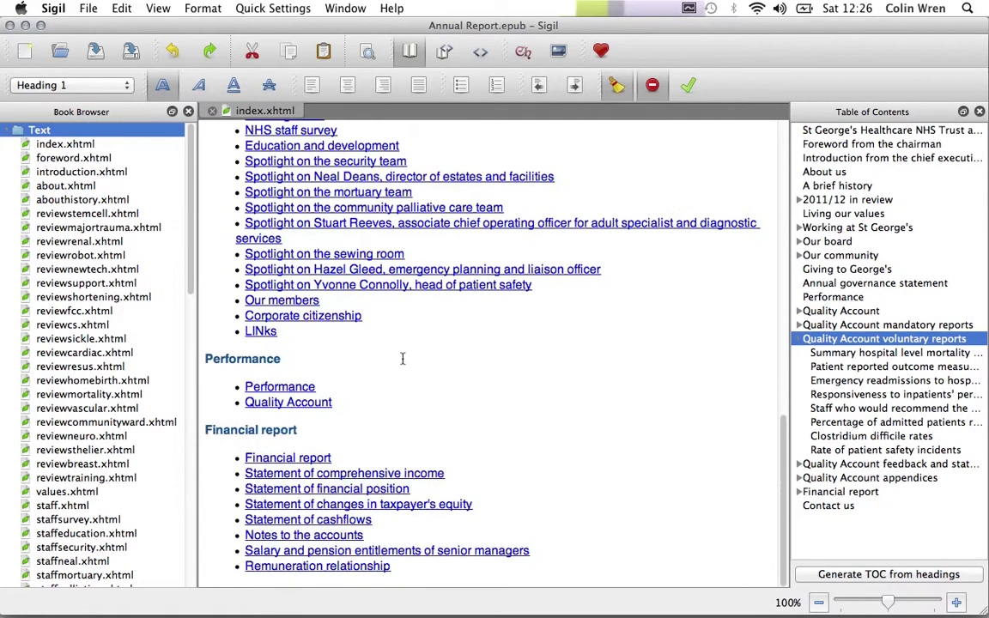
{"action": "scroll", "coordinate": [402, 358], "scroll_direction": "up", "scroll_amount": 10}
{"action": "scroll", "coordinate": [402, 359], "scroll_direction": "up", "scroll_amount": 1}
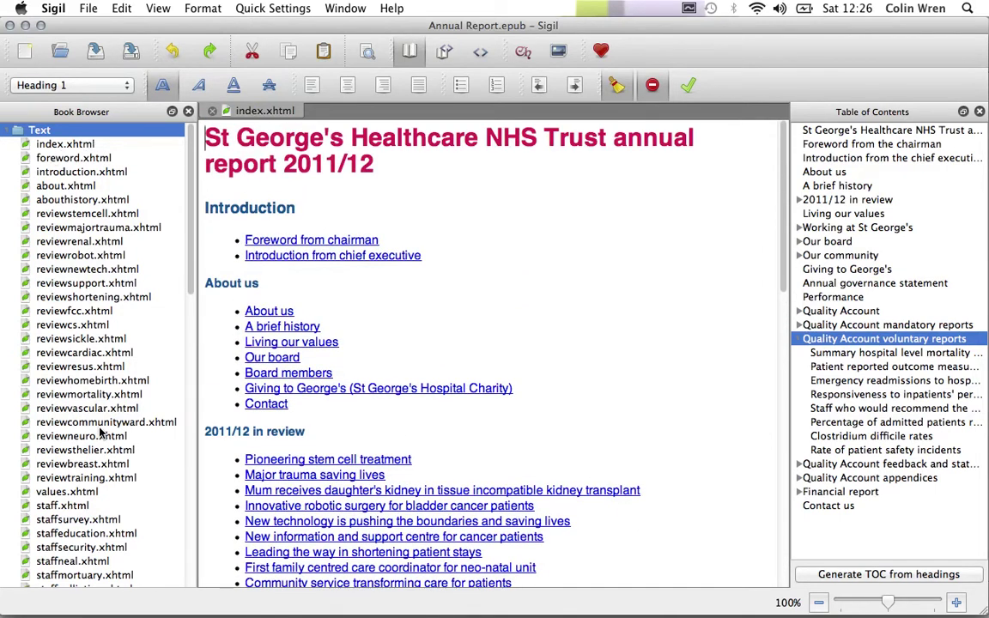
{"action": "left_click", "coordinate": [53, 283]}
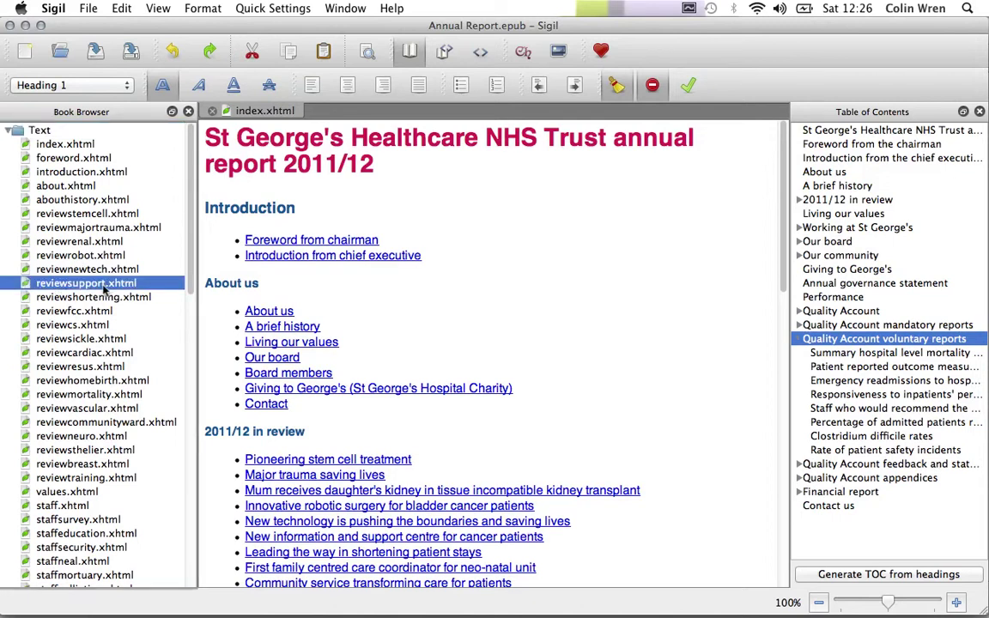
{"action": "scroll", "coordinate": [60, 296], "scroll_direction": "down", "scroll_amount": 15}
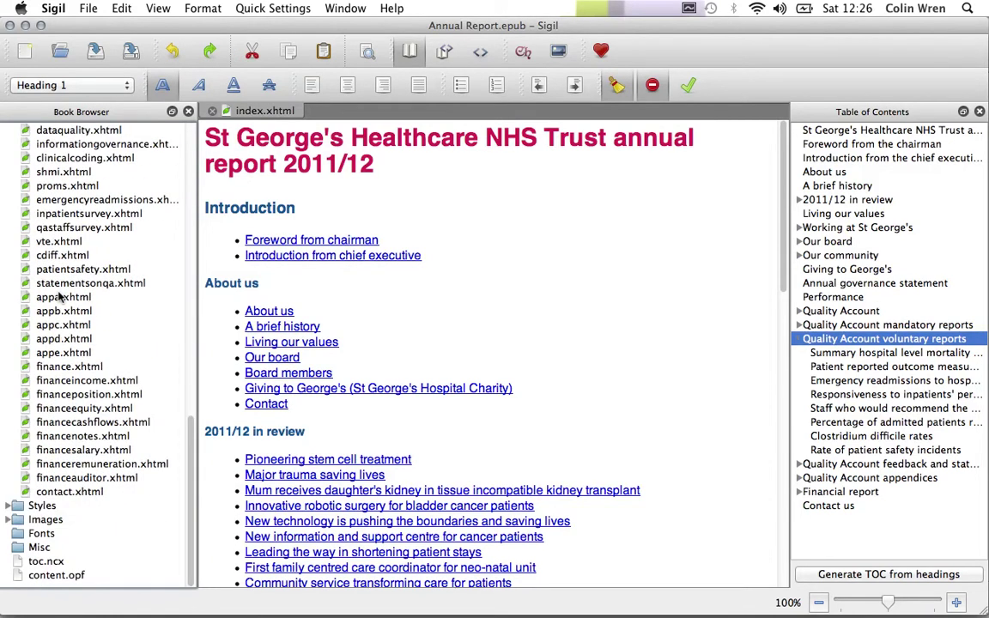
{"action": "scroll", "coordinate": [60, 297], "scroll_direction": "up", "scroll_amount": 10}
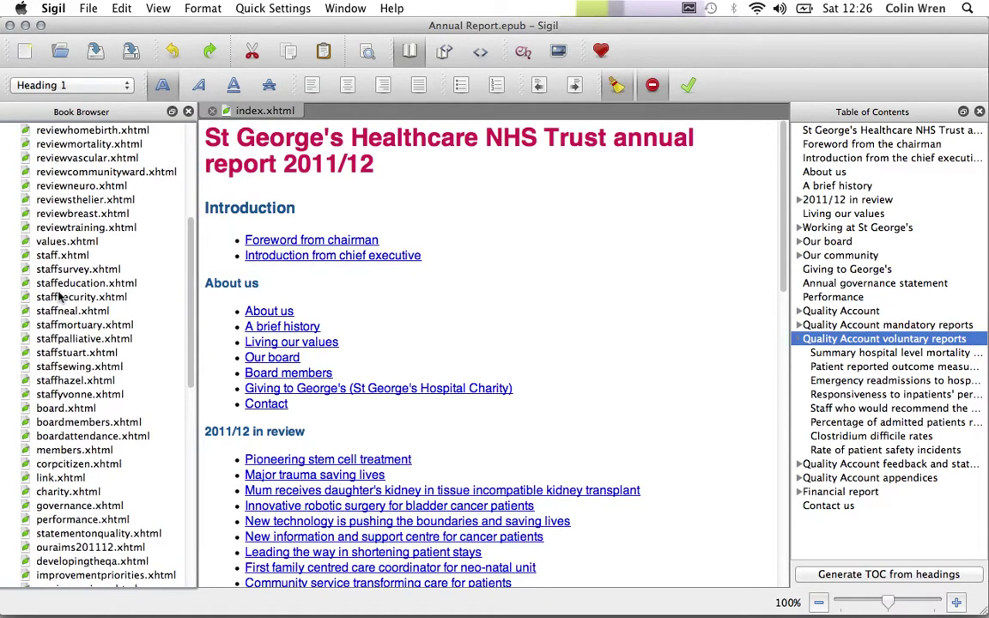
{"action": "scroll", "coordinate": [60, 296], "scroll_direction": "up", "scroll_amount": 6}
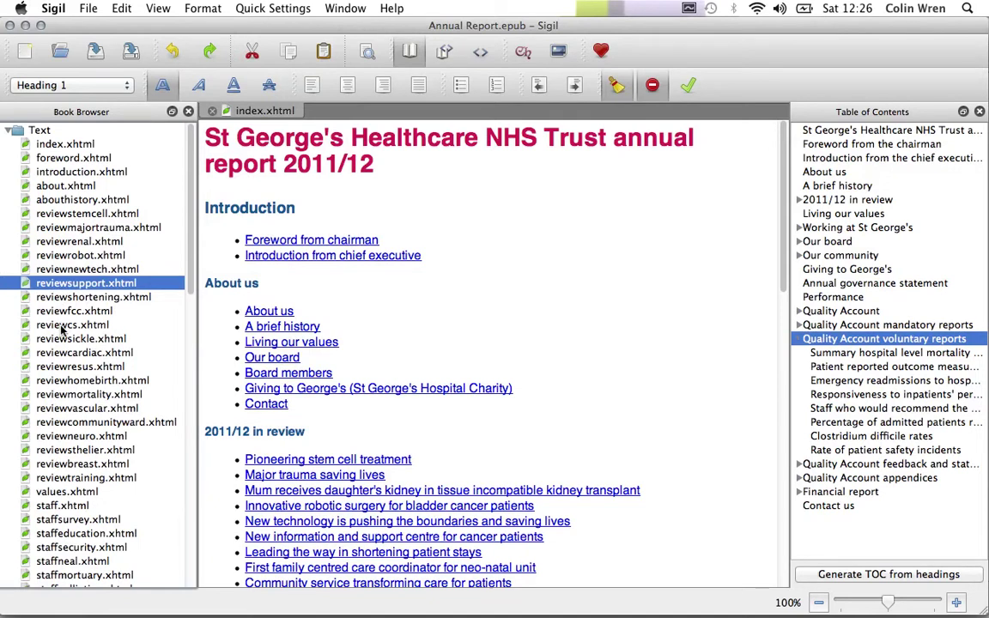
{"action": "scroll", "coordinate": [61, 330], "scroll_direction": "down", "scroll_amount": 15}
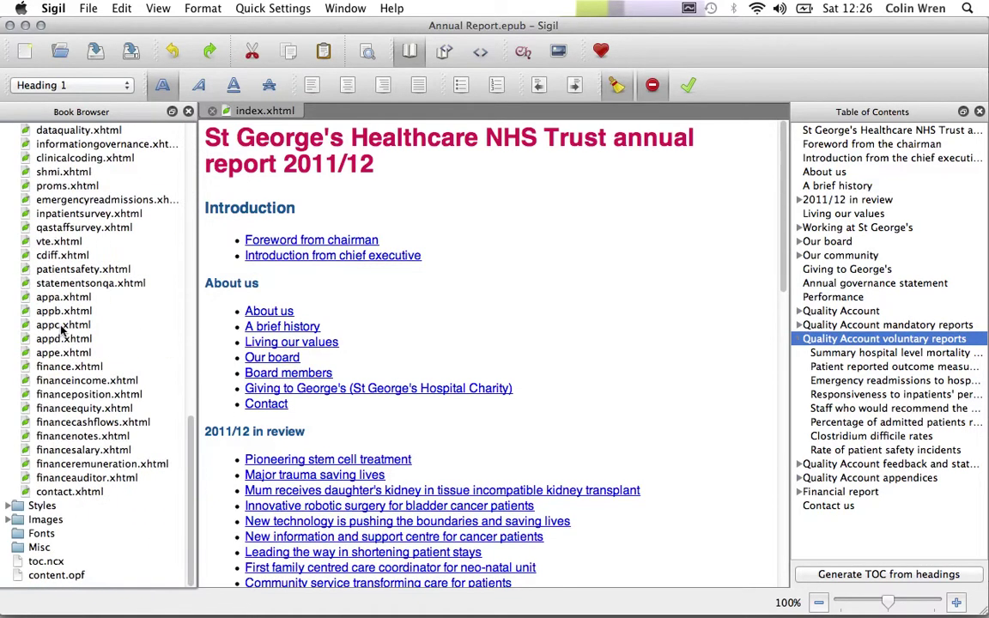
{"action": "scroll", "coordinate": [62, 329], "scroll_direction": "up", "scroll_amount": 15}
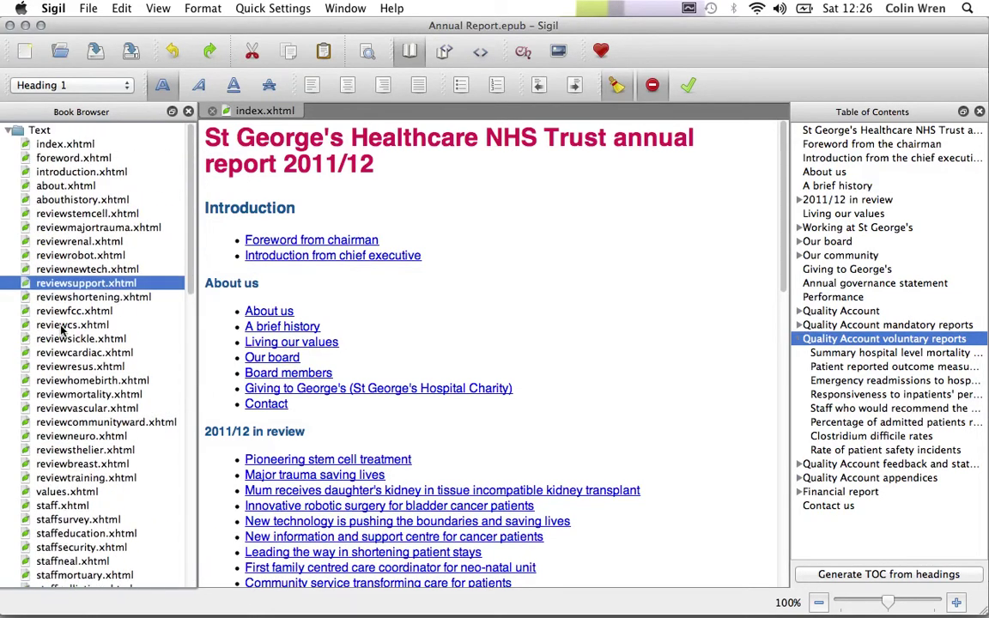
{"action": "scroll", "coordinate": [80, 495], "scroll_direction": "down", "scroll_amount": 6}
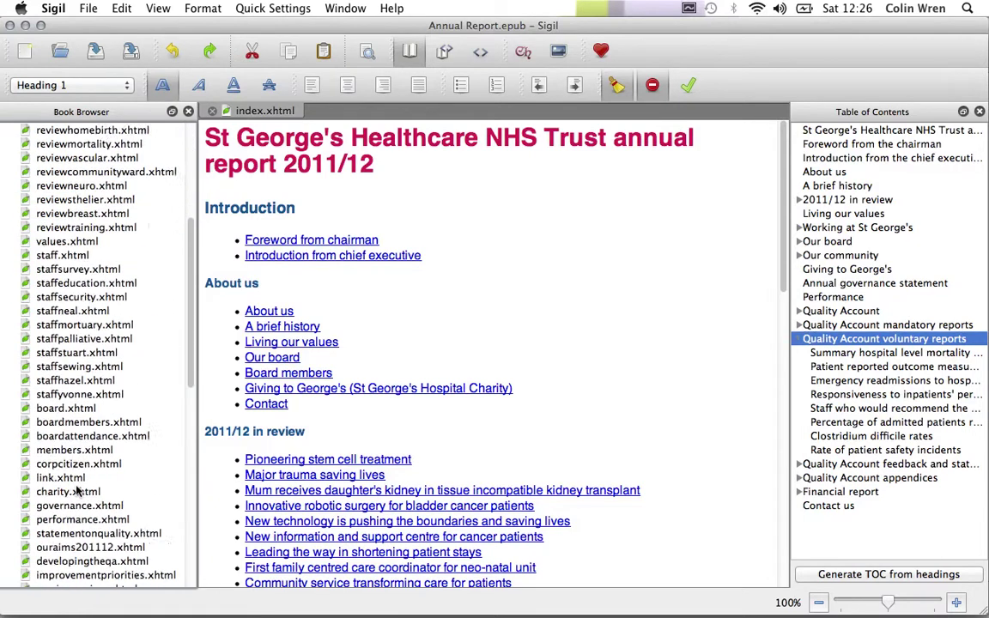
{"action": "scroll", "coordinate": [77, 491], "scroll_direction": "down", "scroll_amount": 12}
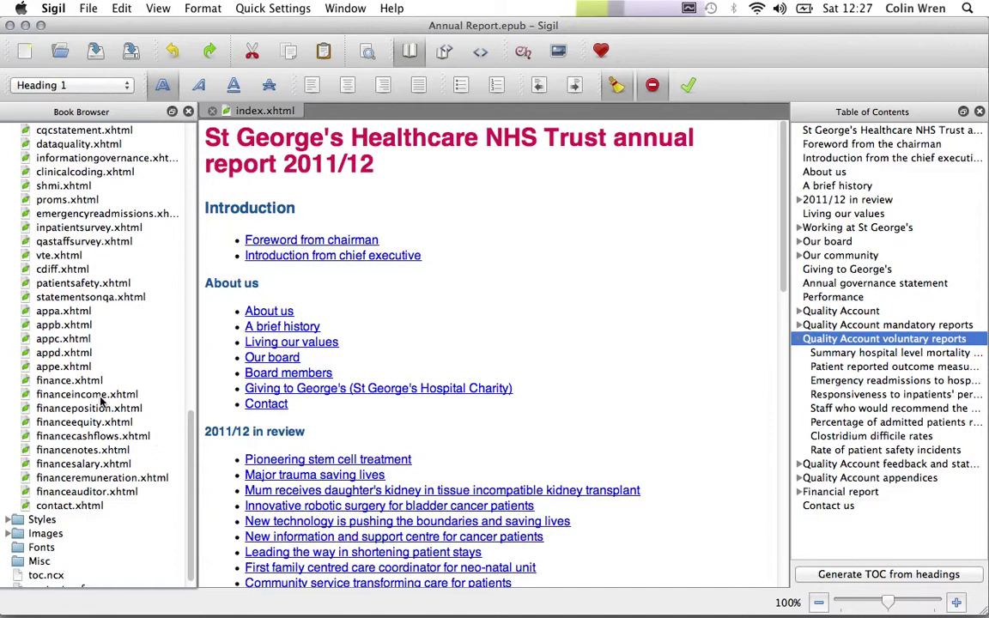
{"action": "double_click", "coordinate": [72, 465]}
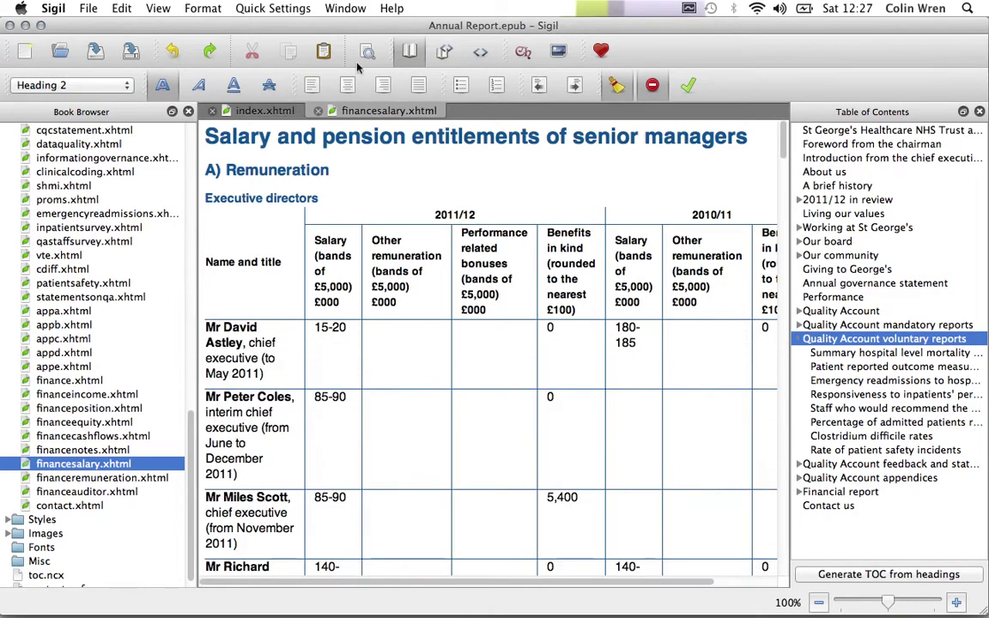
{"action": "left_click", "coordinate": [479, 52]}
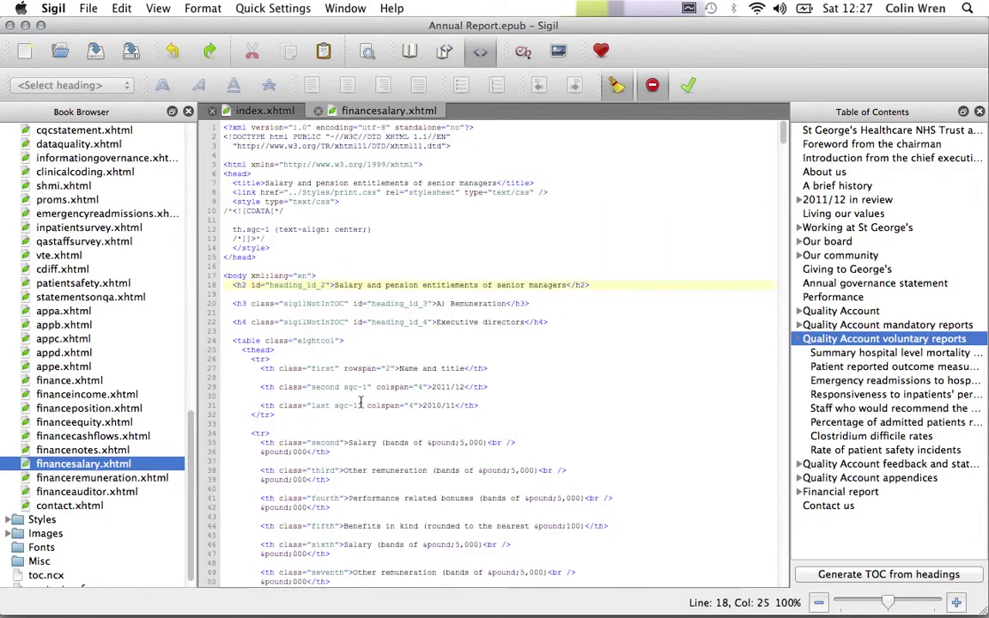
{"action": "scroll", "coordinate": [360, 402], "scroll_direction": "down", "scroll_amount": 20}
{"action": "scroll", "coordinate": [361, 402], "scroll_direction": "down", "scroll_amount": 20}
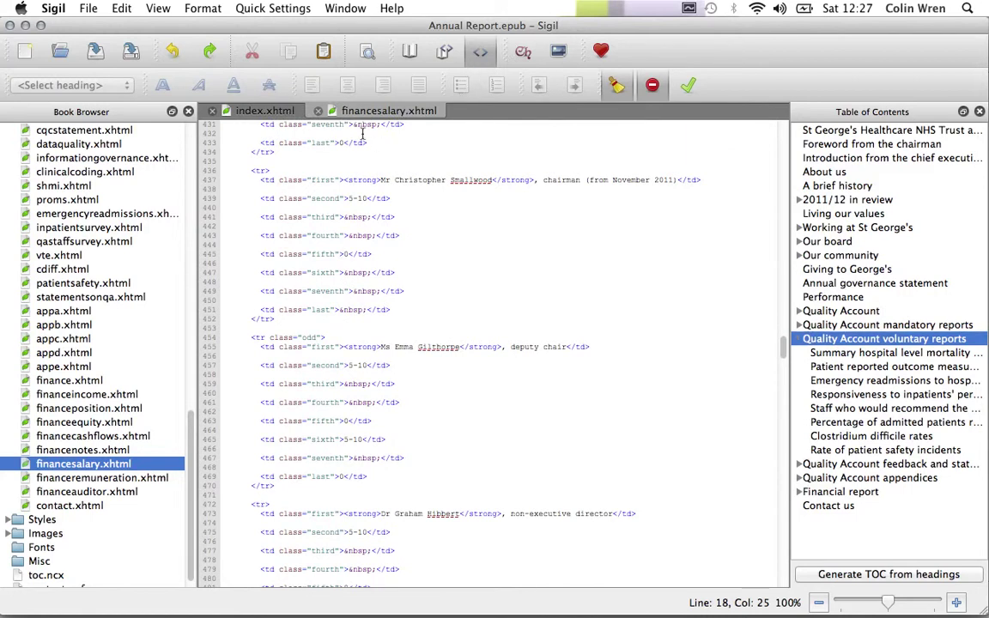
{"action": "left_click", "coordinate": [318, 111]}
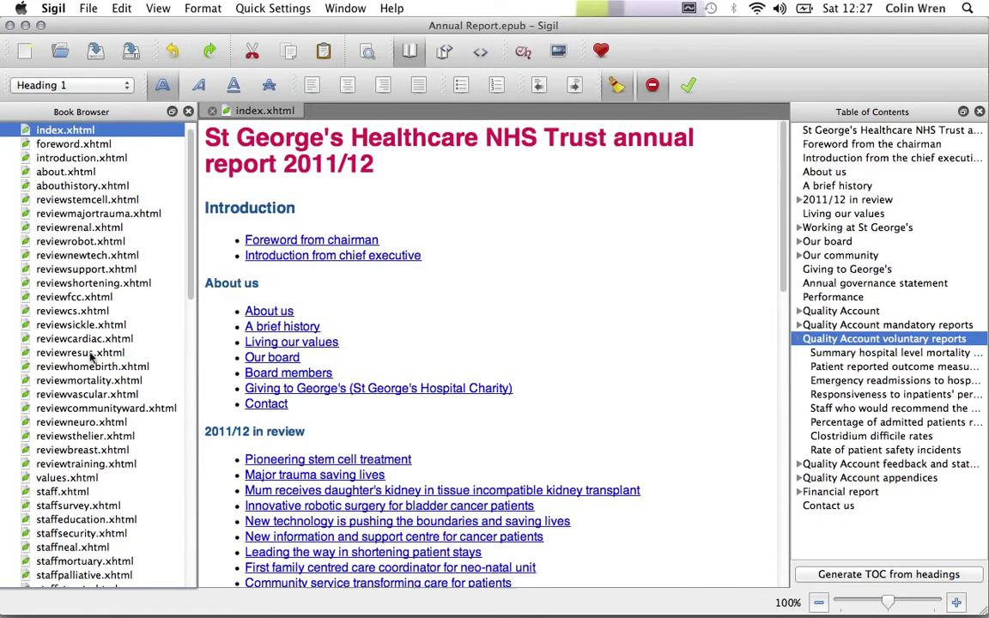
{"action": "scroll", "coordinate": [97, 433], "scroll_direction": "down", "scroll_amount": 10}
{"action": "scroll", "coordinate": [97, 433], "scroll_direction": "down", "scroll_amount": 10}
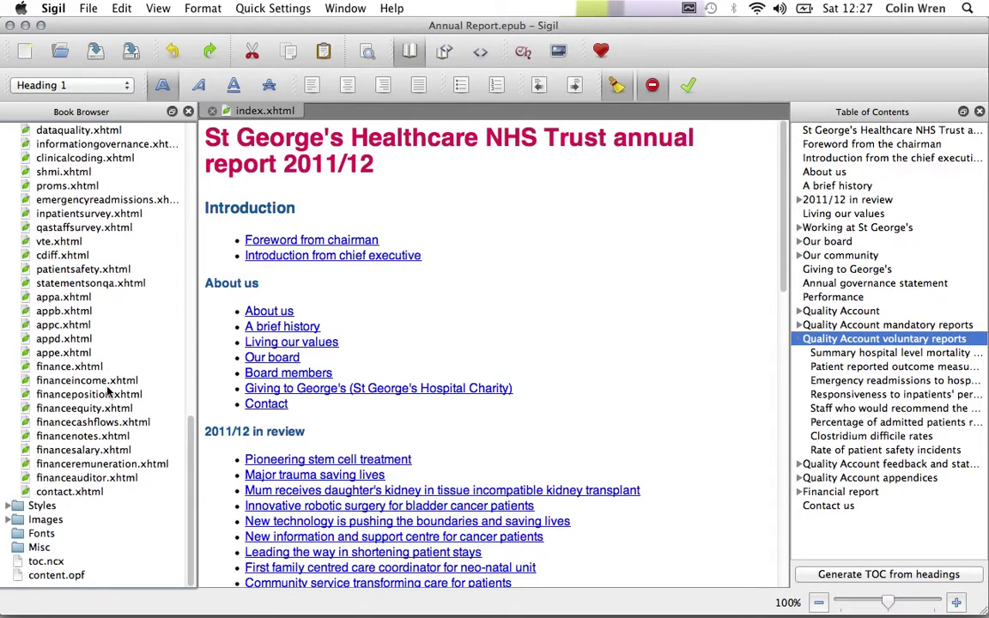
{"action": "scroll", "coordinate": [72, 411], "scroll_direction": "up", "scroll_amount": 20}
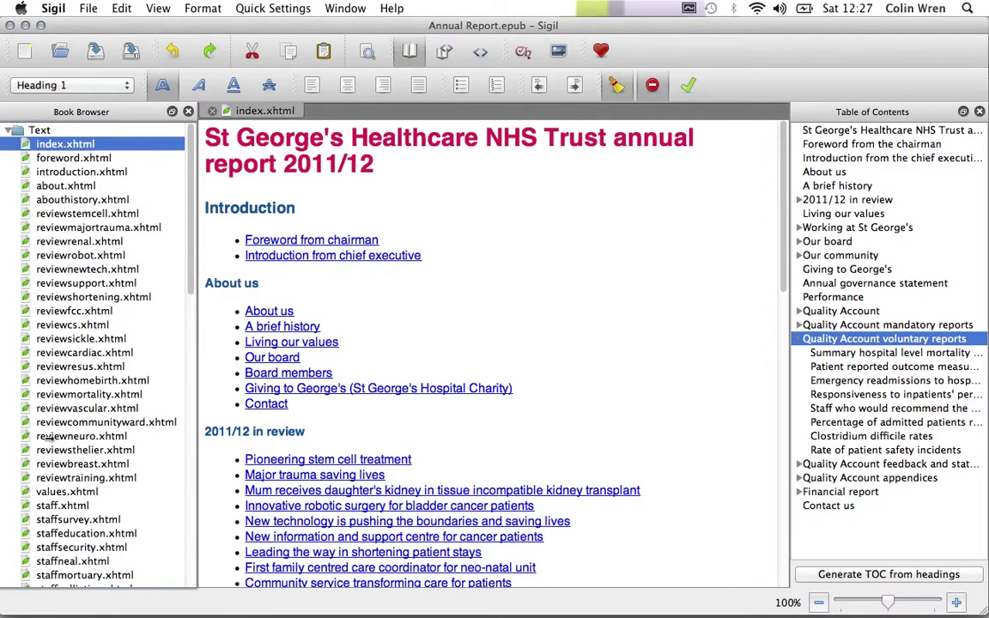
Open print.css from the Styles folder in the Book Browser
{"action": "left_click", "coordinate": [7, 130]}
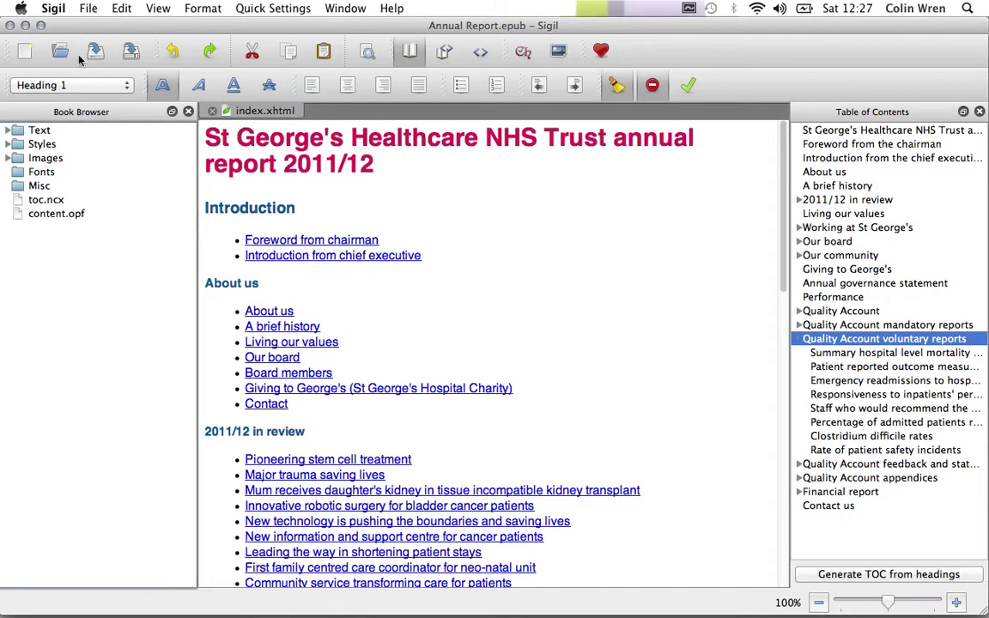
{"action": "left_click", "coordinate": [9, 144]}
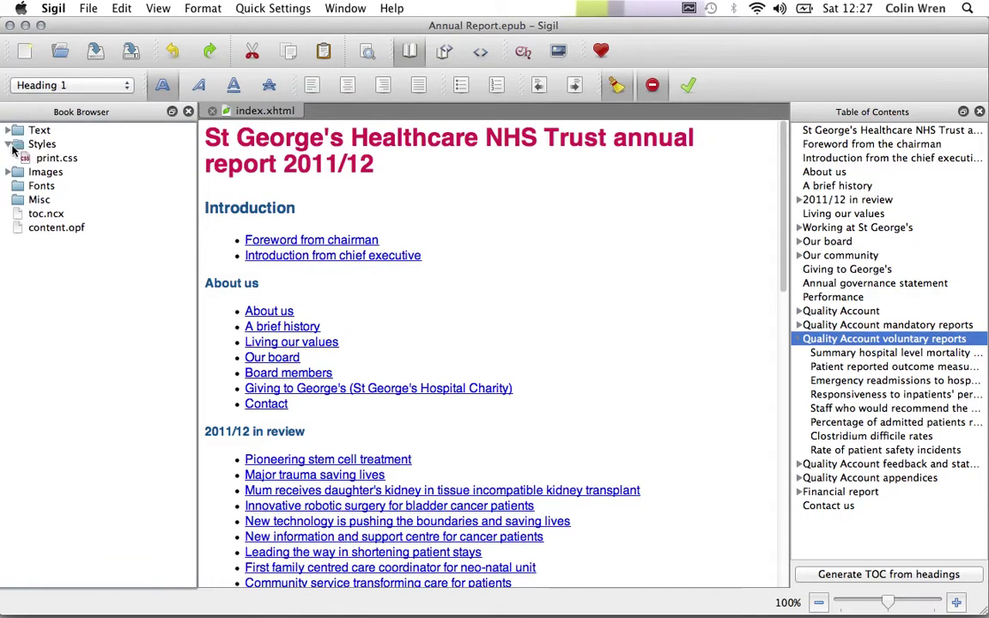
{"action": "left_click", "coordinate": [19, 156]}
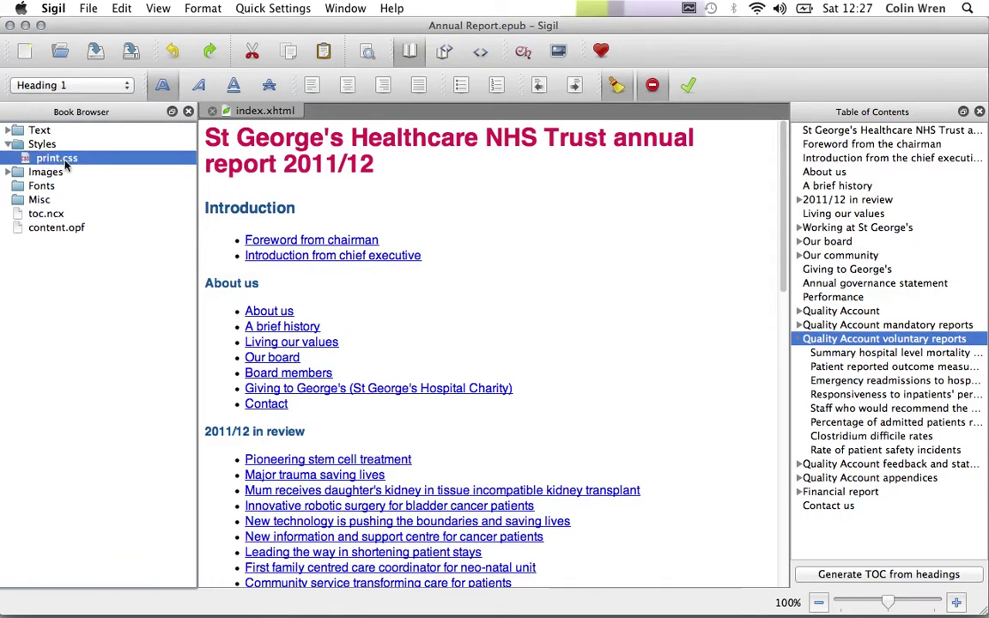
{"action": "double_click", "coordinate": [60, 156]}
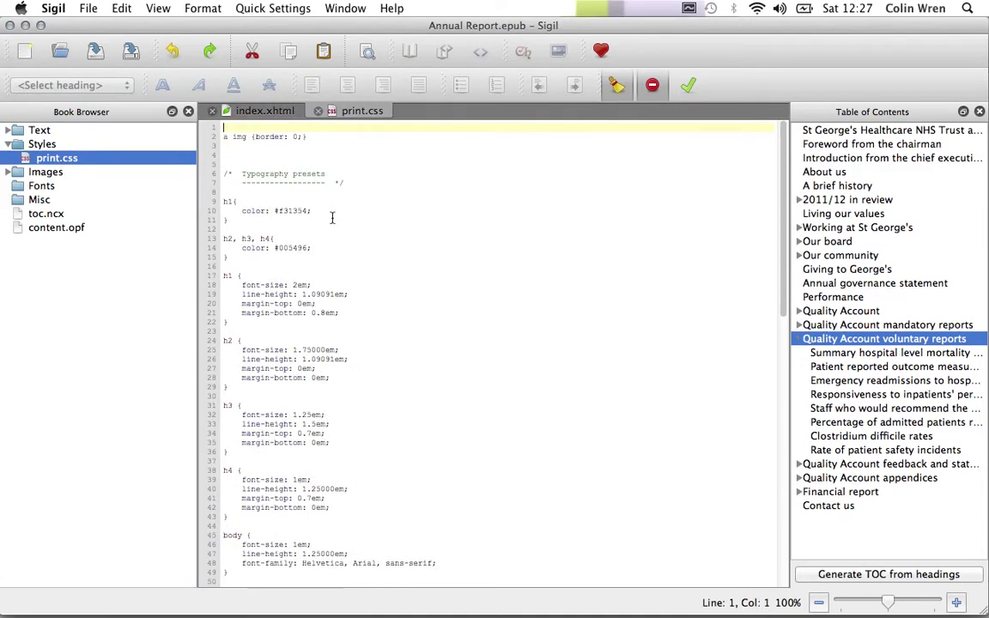
{"action": "scroll", "coordinate": [332, 218], "scroll_direction": "down", "scroll_amount": 20}
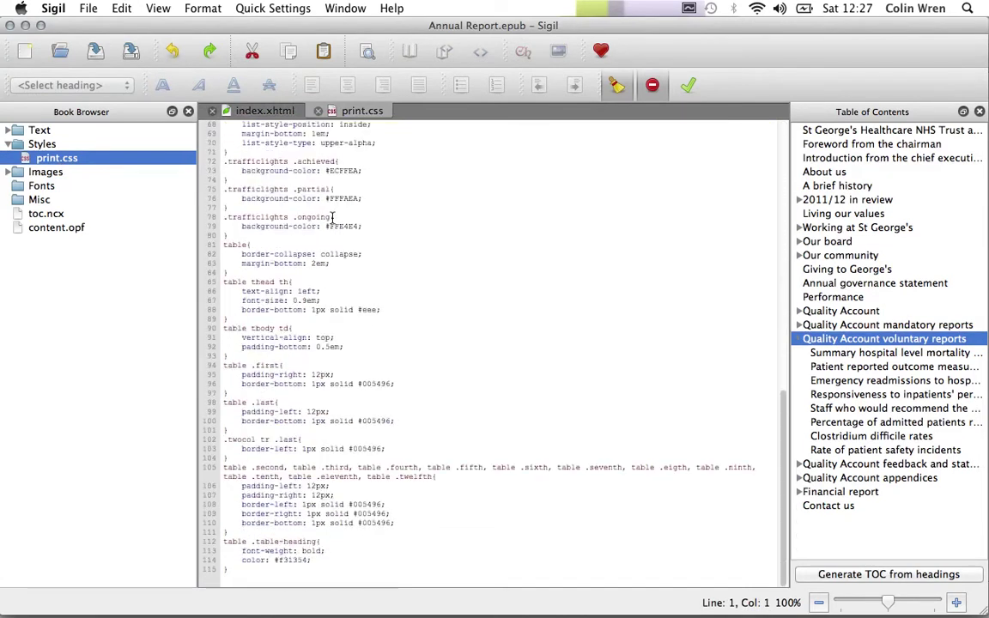
{"action": "scroll", "coordinate": [332, 218], "scroll_direction": "up", "scroll_amount": 15}
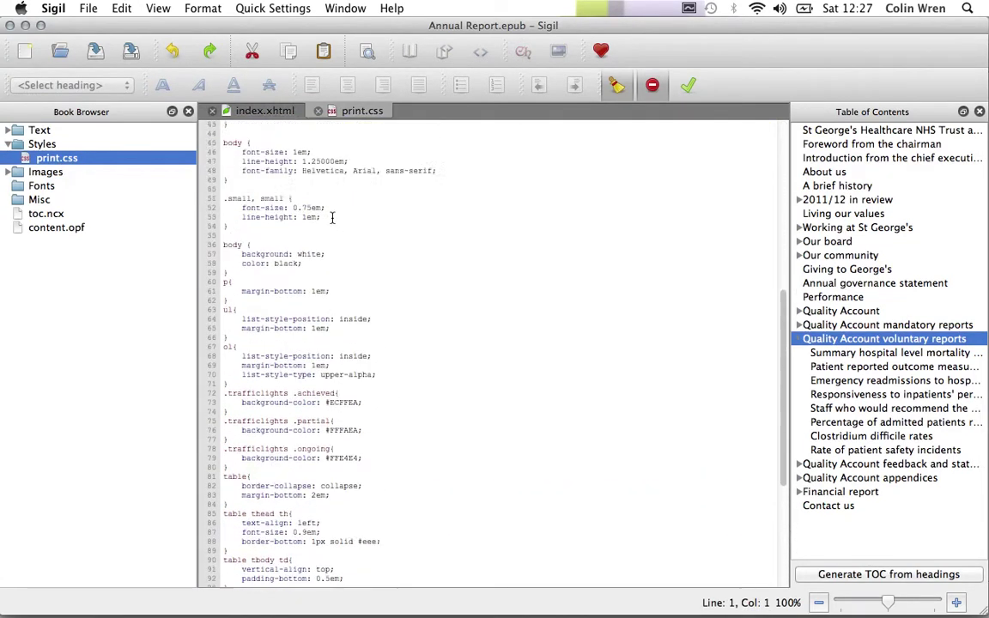
{"action": "scroll", "coordinate": [333, 218], "scroll_direction": "up", "scroll_amount": 7}
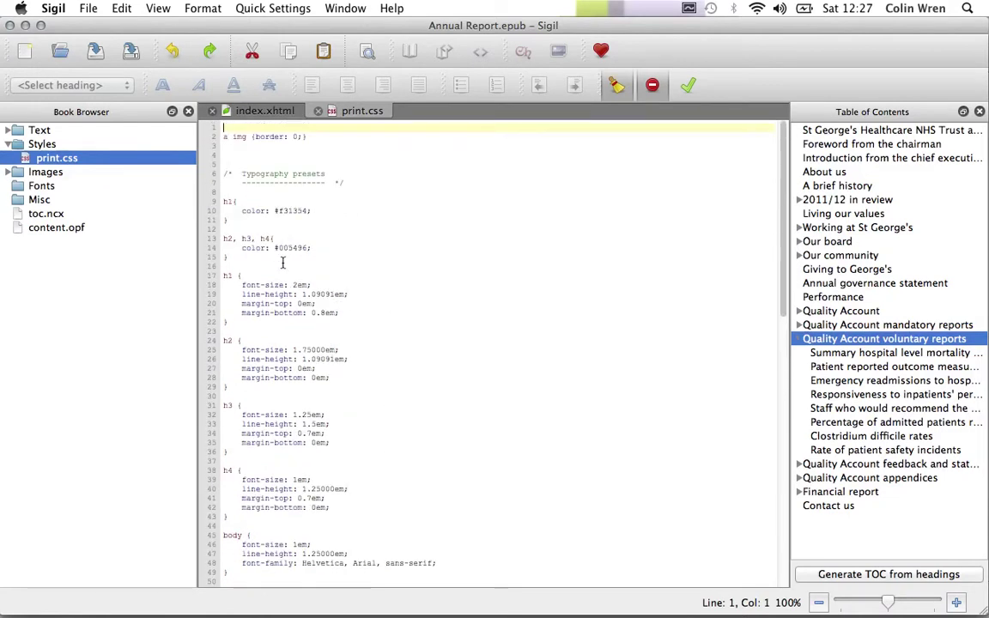
Inspect print.css's h1 rule and colour value, then compare with the rendered index.xhtml tab
{"action": "mouse_move", "coordinate": [225, 278]}
{"action": "left_mouse_down"}
{"action": "mouse_move", "coordinate": [209, 279]}
{"action": "mouse_move", "coordinate": [247, 280]}
{"action": "mouse_move", "coordinate": [207, 277]}
{"action": "left_mouse_up"}
{"action": "left_click", "coordinate": [245, 275]}
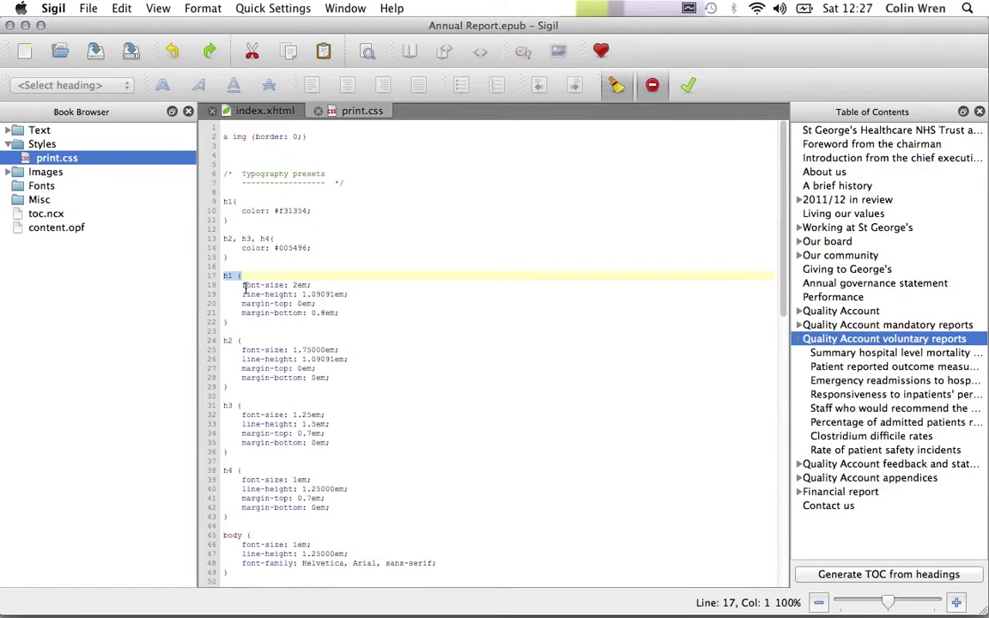
{"action": "left_click", "coordinate": [244, 289]}
{"action": "left_click_drag", "start_coordinate": [242, 276], "coordinate": [209, 281]}
{"action": "left_click", "coordinate": [248, 276]}
{"action": "left_click", "coordinate": [301, 285]}
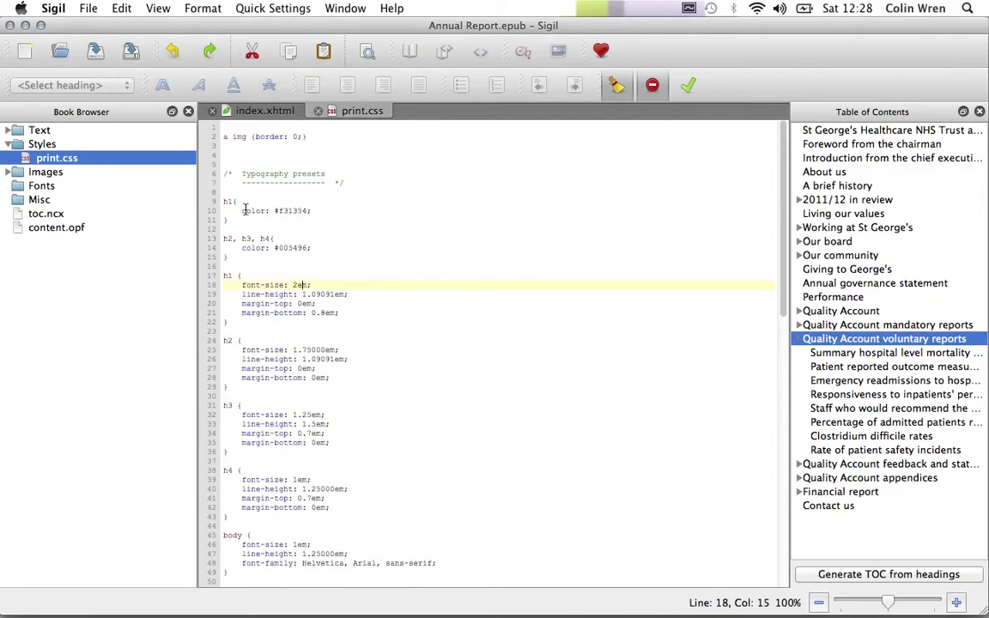
{"action": "left_click_drag", "start_coordinate": [278, 210], "coordinate": [307, 210]}
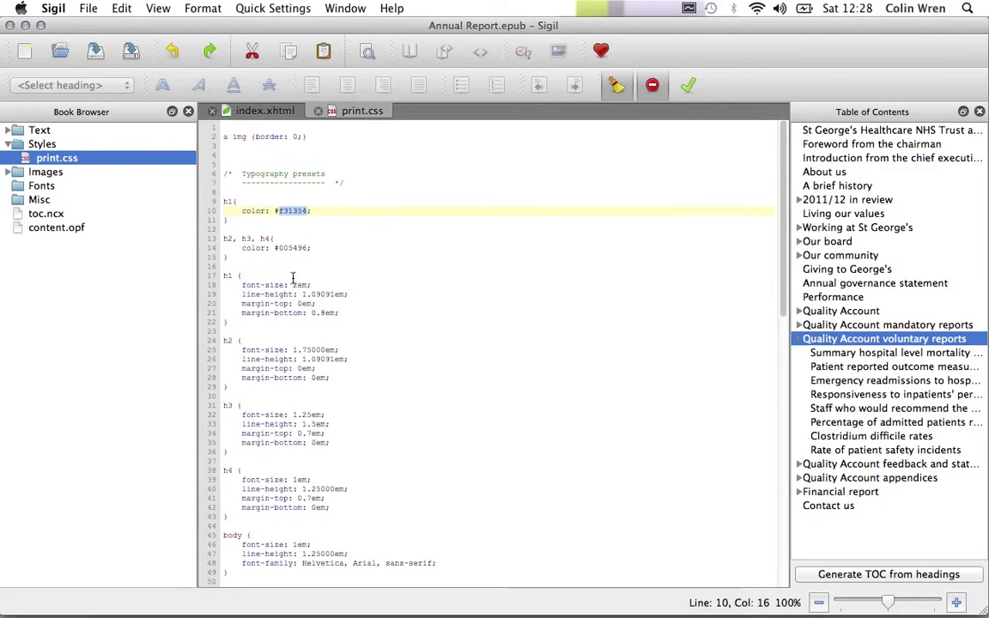
{"action": "left_click", "coordinate": [231, 111]}
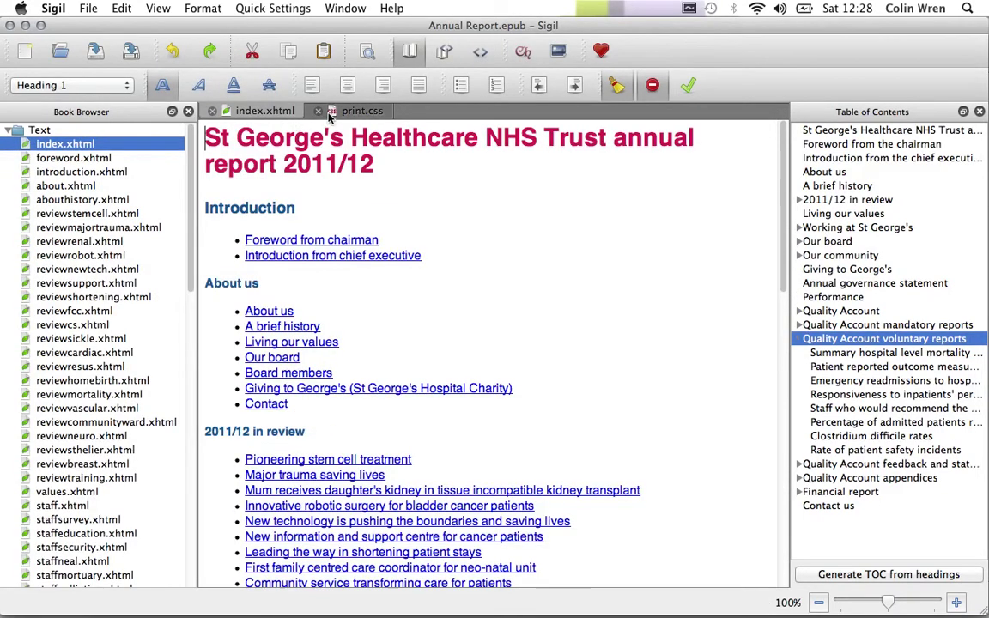
{"action": "left_click", "coordinate": [331, 113]}
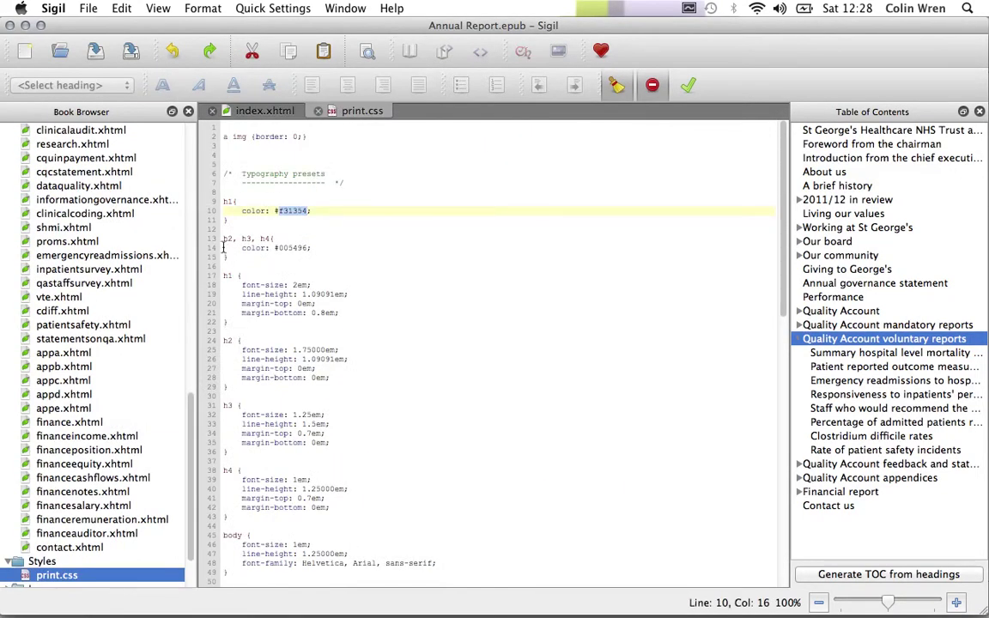
{"action": "left_click_drag", "start_coordinate": [223, 238], "coordinate": [273, 239]}
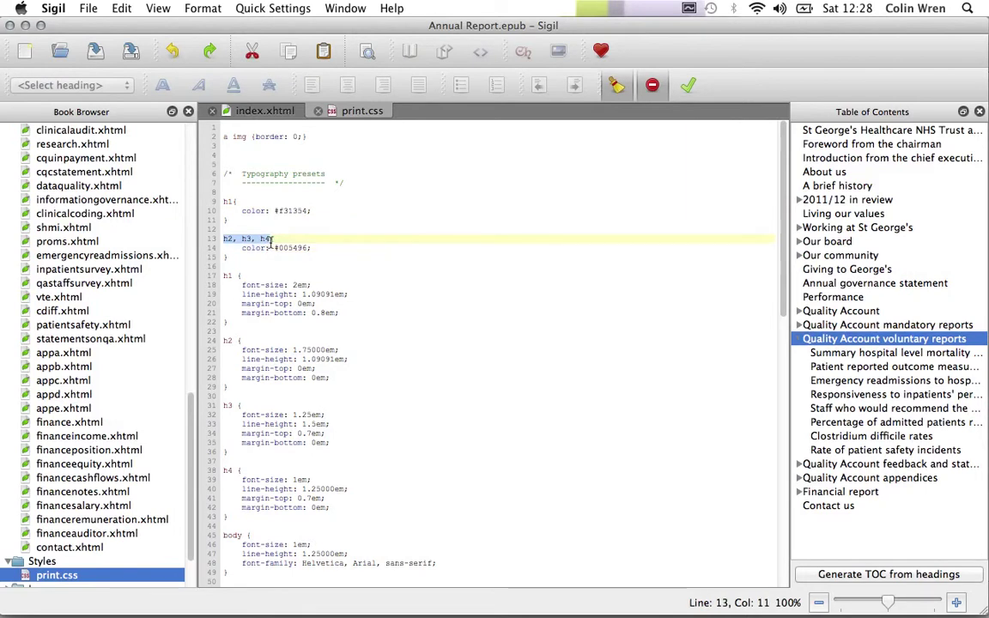
{"action": "left_click", "coordinate": [245, 109]}
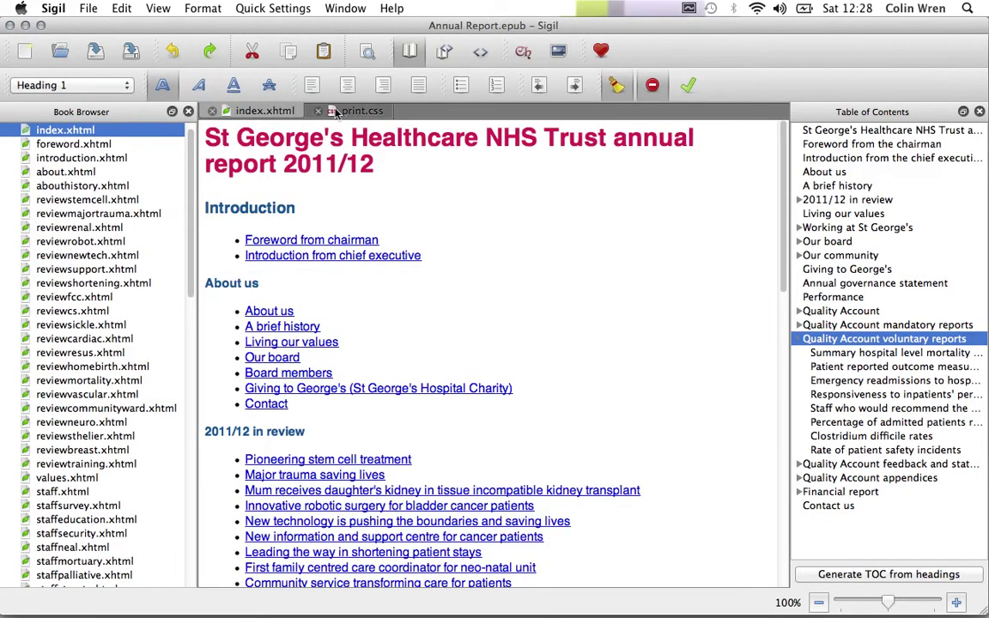
{"action": "left_click", "coordinate": [337, 113]}
{"action": "scroll", "coordinate": [310, 254], "scroll_direction": "down", "scroll_amount": 10}
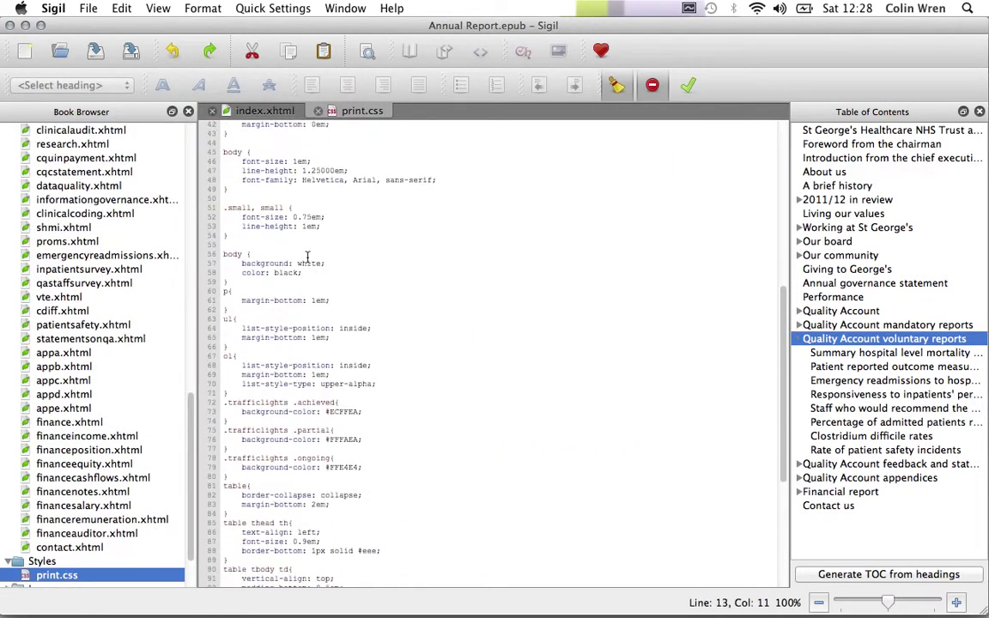
{"action": "scroll", "coordinate": [307, 256], "scroll_direction": "down", "scroll_amount": 3}
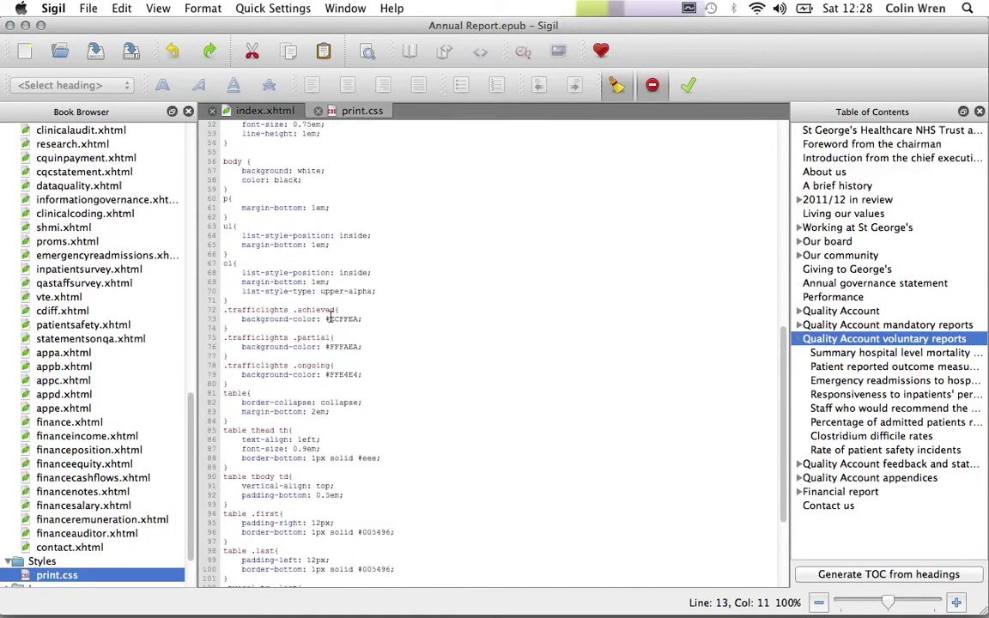
{"action": "left_click", "coordinate": [322, 297]}
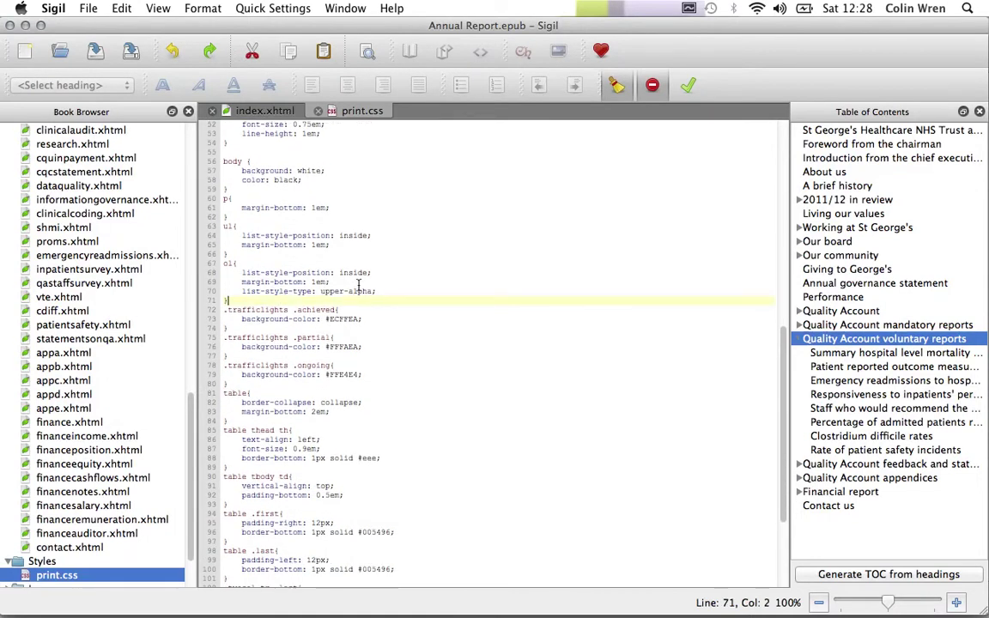
{"action": "mouse_move", "coordinate": [371, 291]}
{"action": "left_mouse_down"}
{"action": "mouse_move", "coordinate": [309, 293]}
{"action": "mouse_move", "coordinate": [378, 292]}
{"action": "left_mouse_up"}
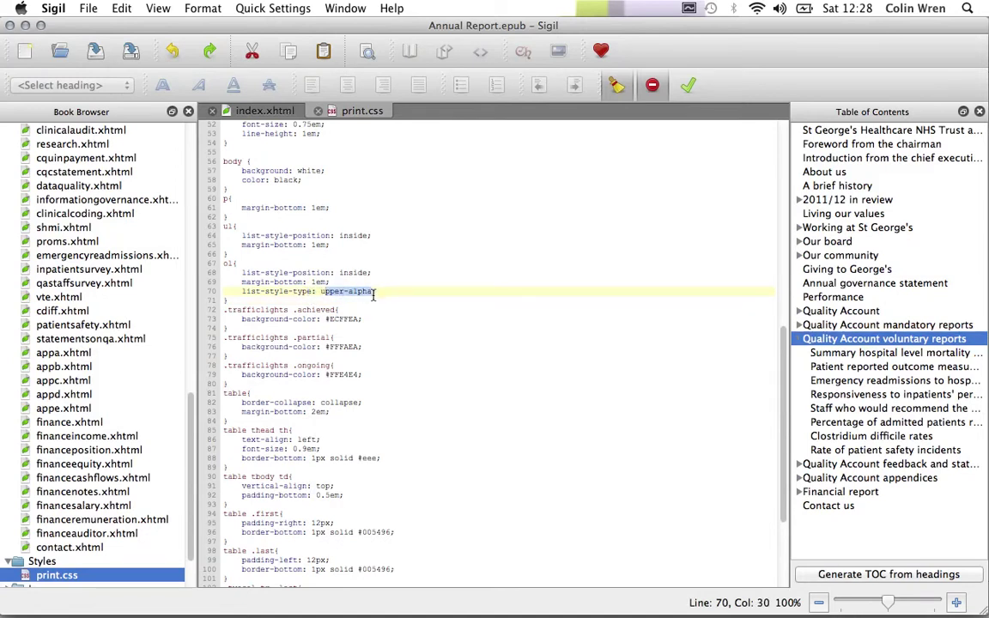
{"action": "scroll", "coordinate": [304, 344], "scroll_direction": "down", "scroll_amount": 5}
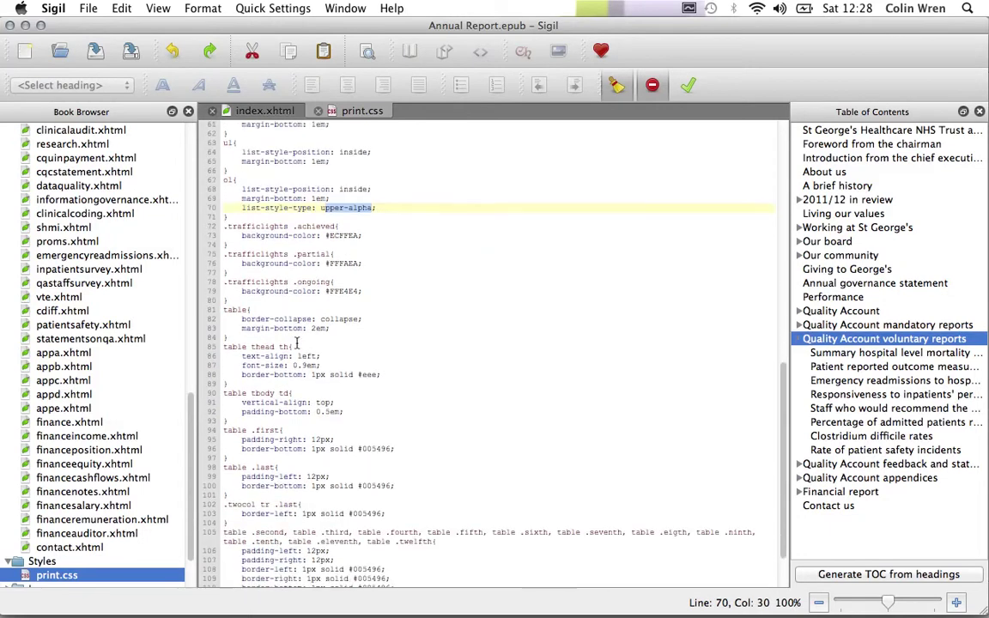
{"action": "scroll", "coordinate": [297, 343], "scroll_direction": "up", "scroll_amount": 15}
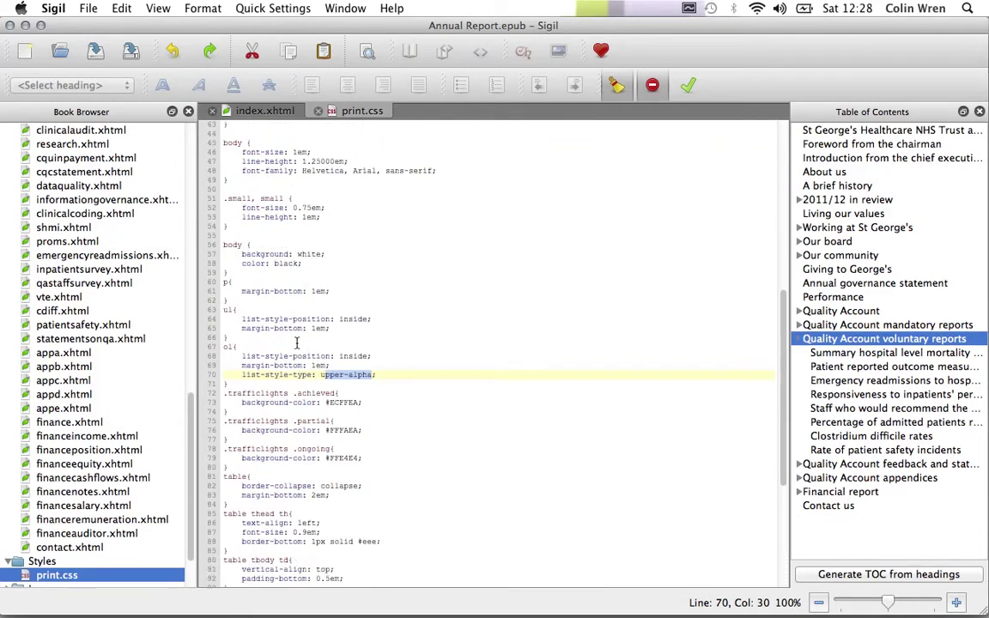
{"action": "scroll", "coordinate": [297, 343], "scroll_direction": "up", "scroll_amount": 1}
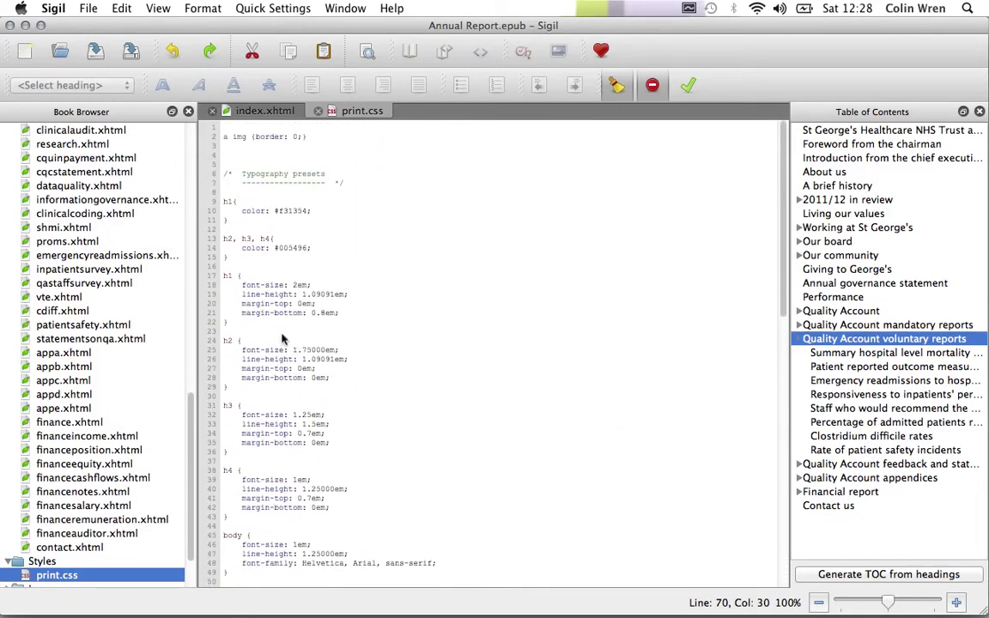
{"action": "left_click", "coordinate": [319, 114]}
{"action": "scroll", "coordinate": [171, 364], "scroll_direction": "up", "scroll_amount": 1}
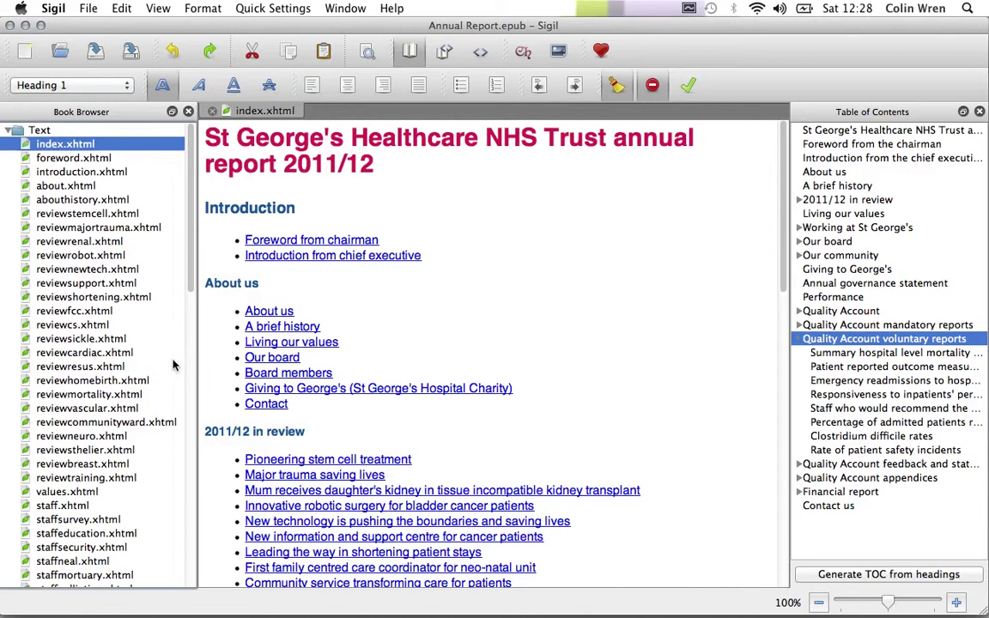
Collapse the Text and Styles folders and show index.xhtml in Code View
{"action": "left_click", "coordinate": [11, 130]}
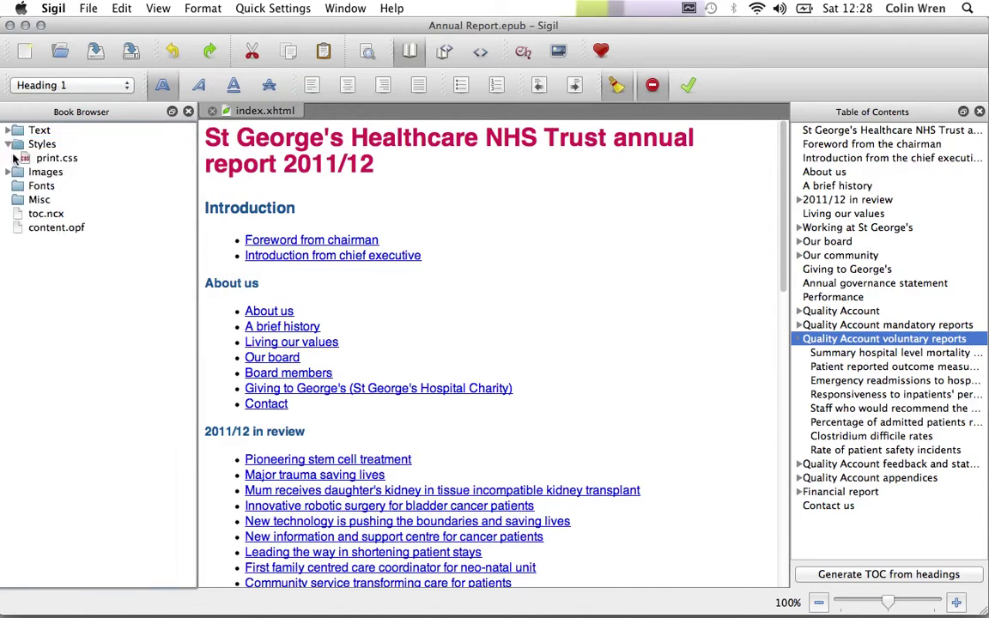
{"action": "left_click", "coordinate": [11, 143]}
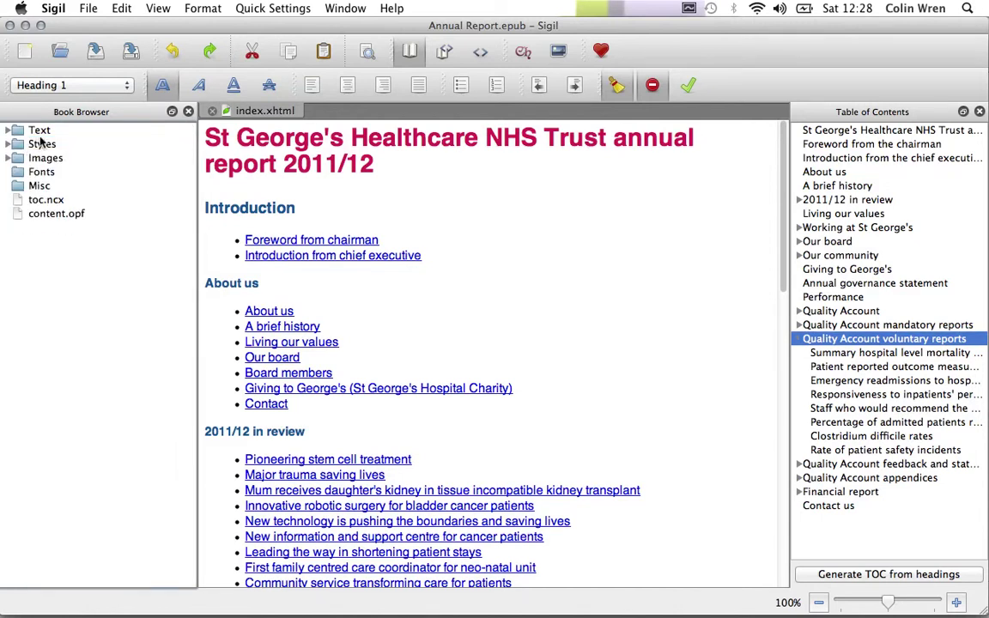
{"action": "left_click", "coordinate": [447, 51]}
{"action": "left_click", "coordinate": [480, 52]}
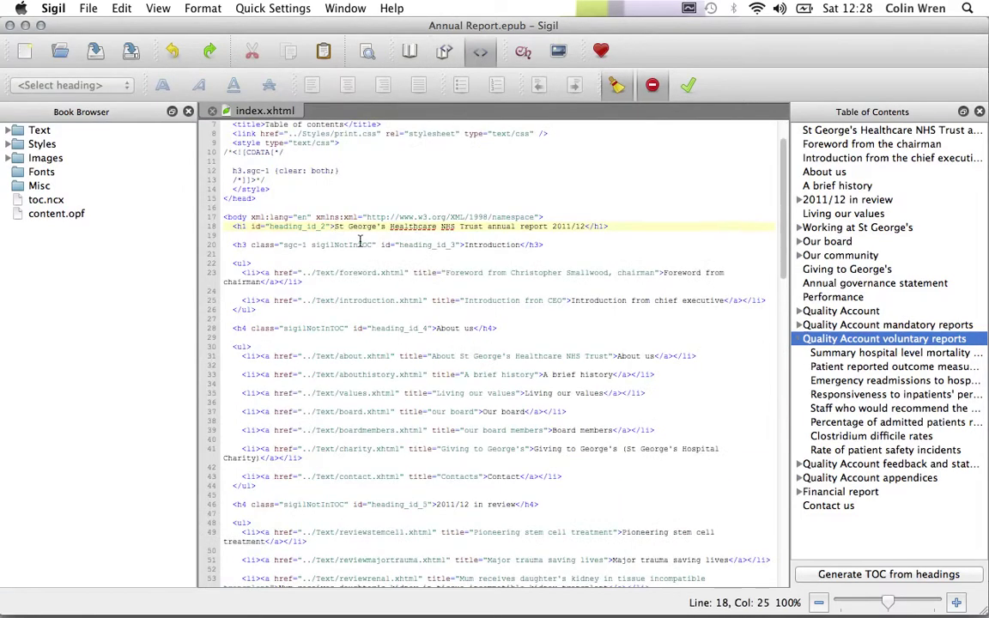
{"action": "scroll", "coordinate": [335, 226], "scroll_direction": "up", "scroll_amount": 2}
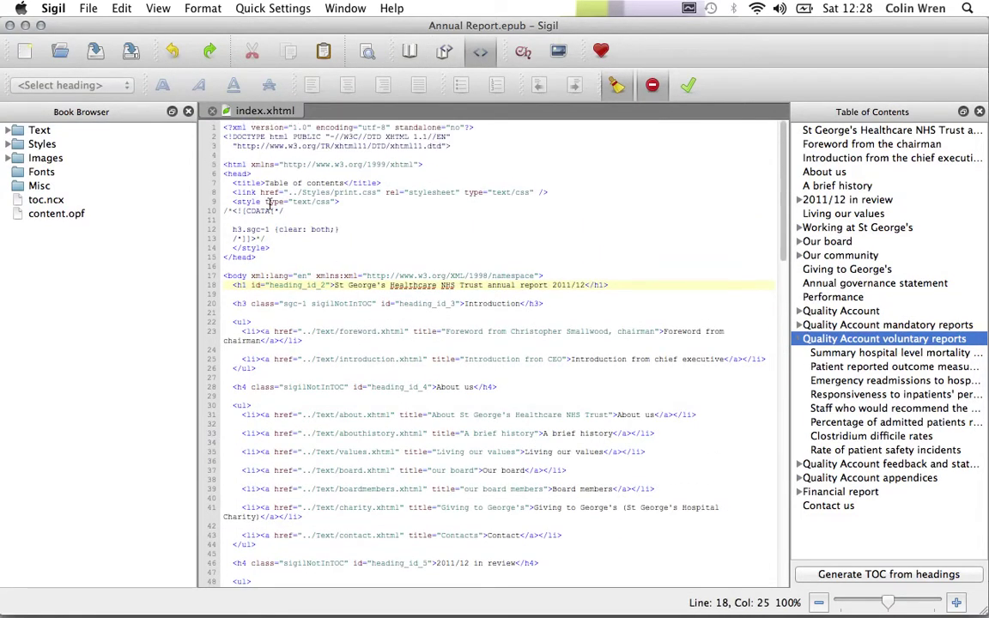
Examine the stylesheet link on line 8 and the reviewcardiac.xhtml link path on line 69
{"action": "left_click_drag", "start_coordinate": [232, 192], "coordinate": [555, 191]}
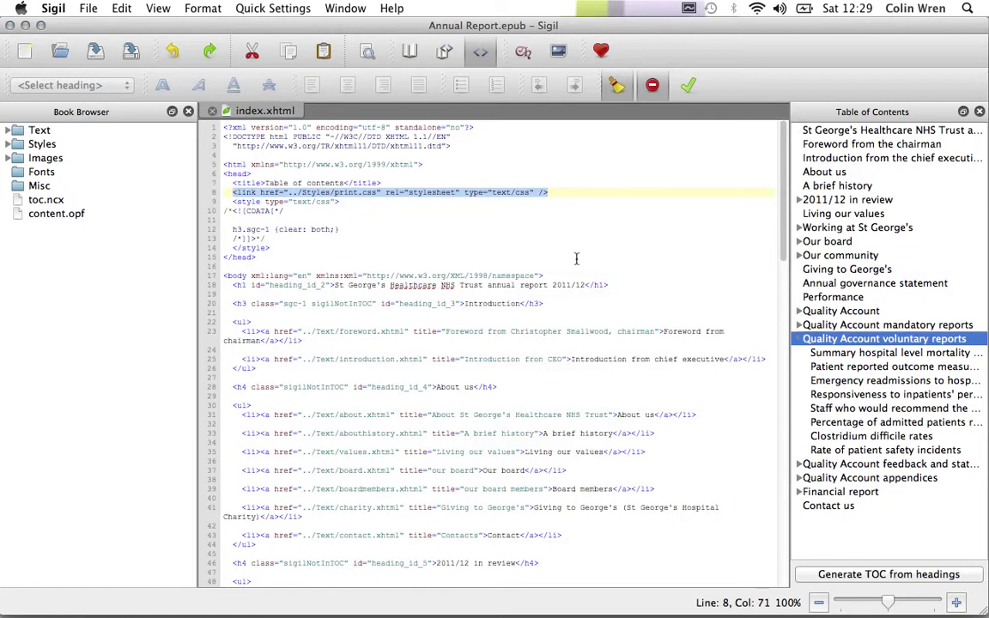
{"action": "left_click", "coordinate": [302, 192]}
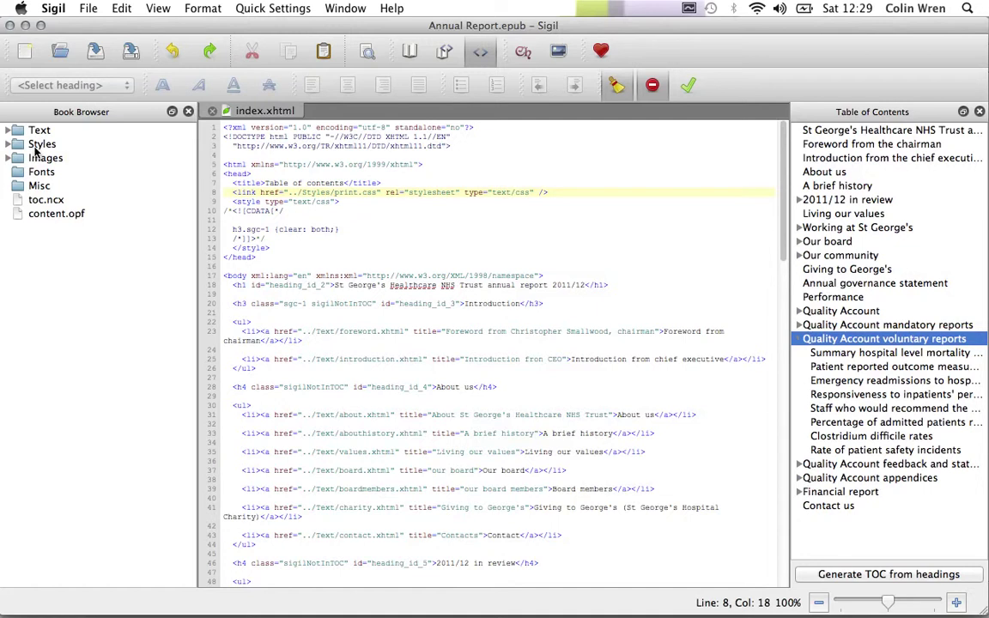
{"action": "scroll", "coordinate": [276, 435], "scroll_direction": "down", "scroll_amount": 15}
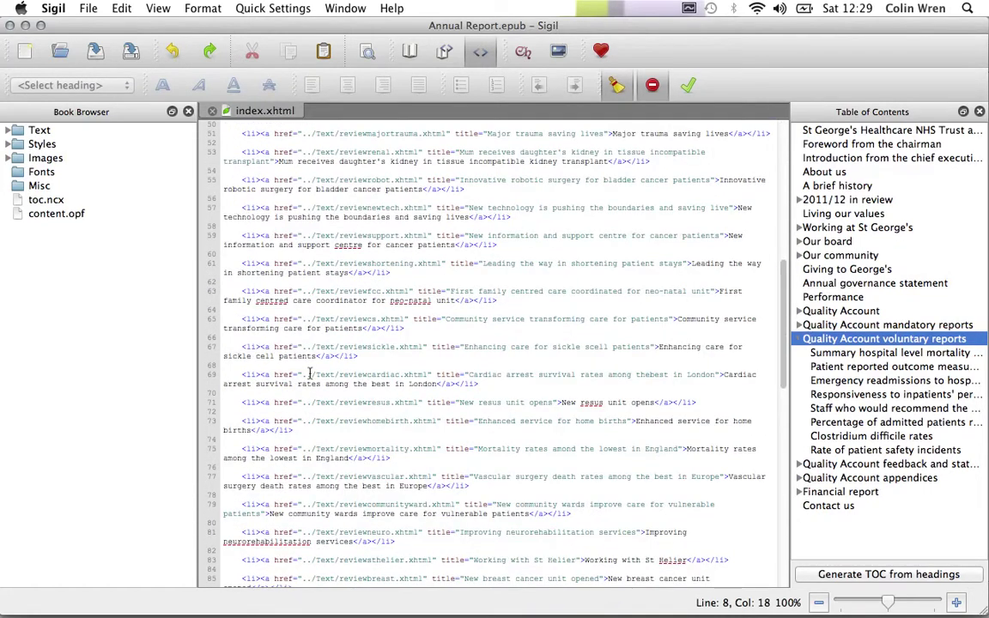
{"action": "left_click_drag", "start_coordinate": [311, 374], "coordinate": [371, 374]}
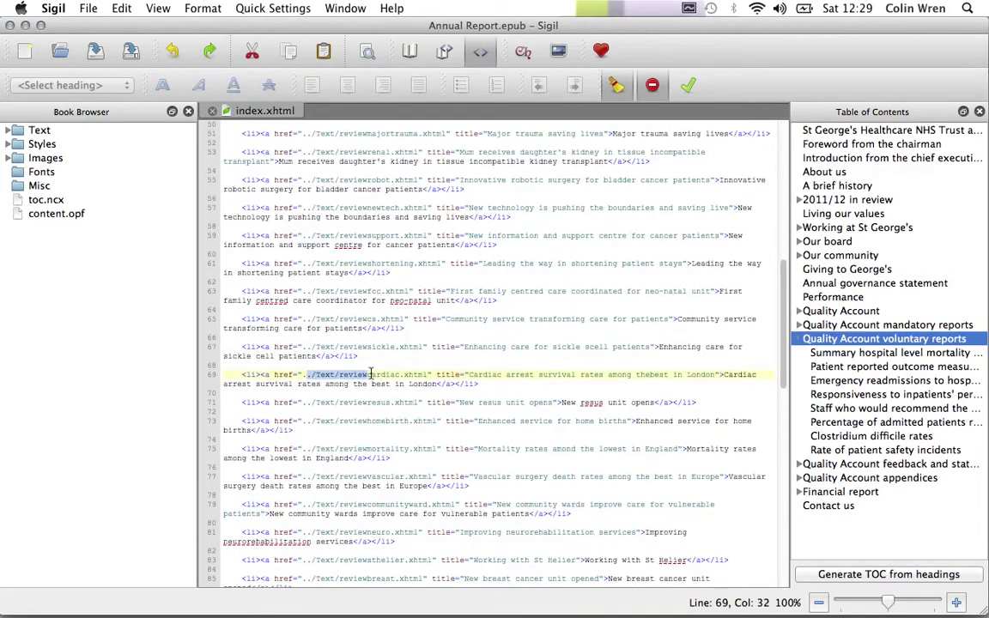
{"action": "left_click", "coordinate": [319, 375]}
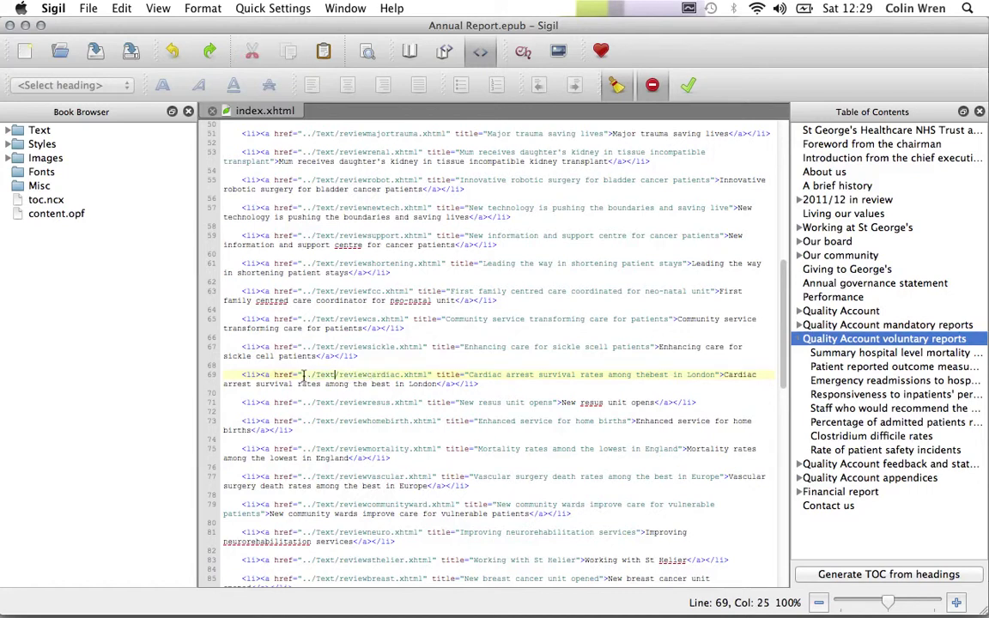
{"action": "left_click", "coordinate": [311, 375]}
{"action": "left_click_drag", "start_coordinate": [310, 375], "coordinate": [421, 374]}
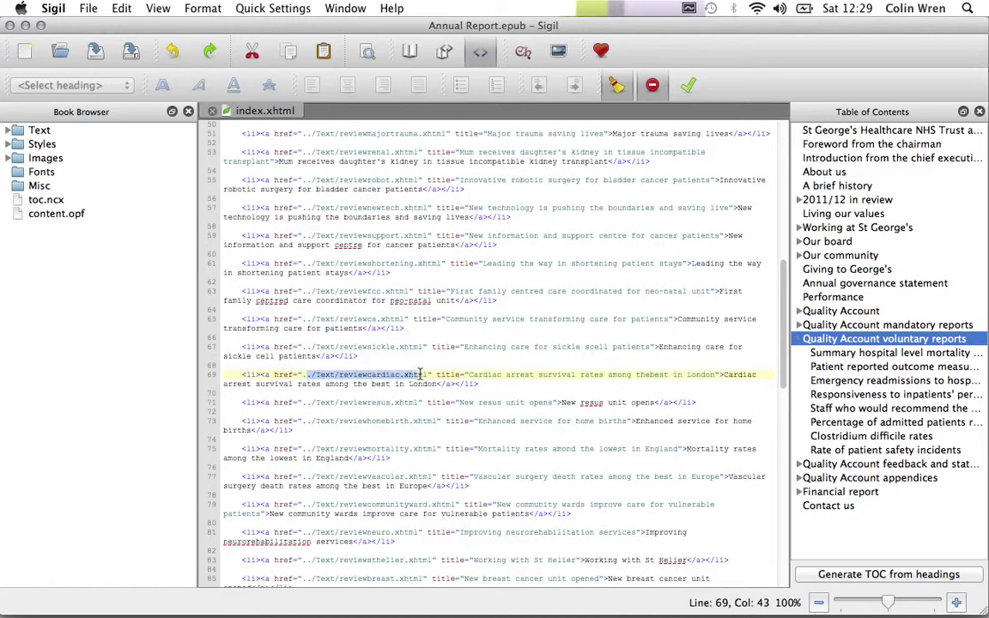
{"action": "scroll", "coordinate": [420, 375], "scroll_direction": "down", "scroll_amount": 10}
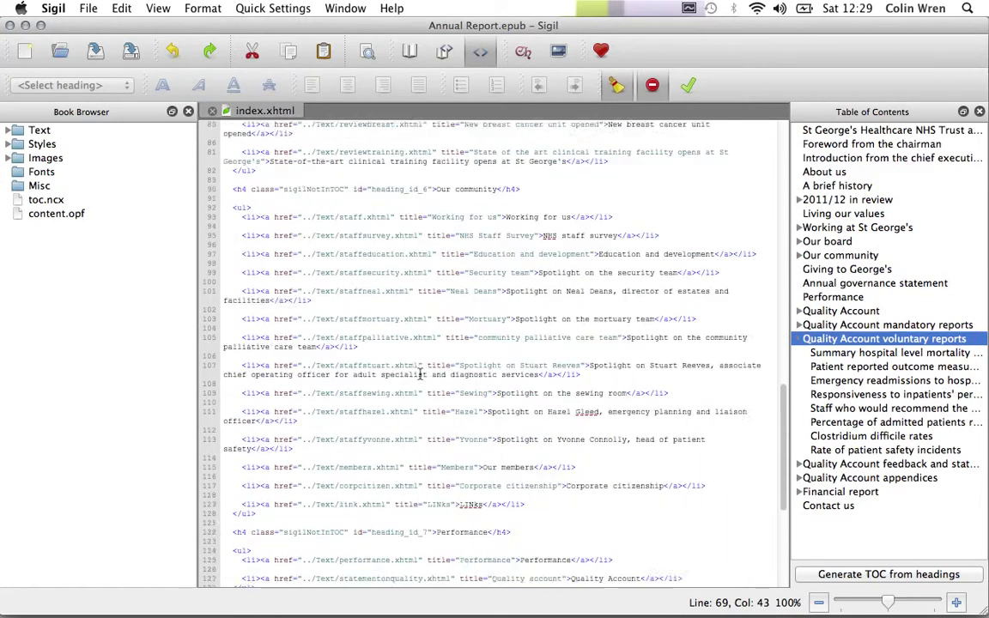
{"action": "scroll", "coordinate": [420, 375], "scroll_direction": "down", "scroll_amount": 7}
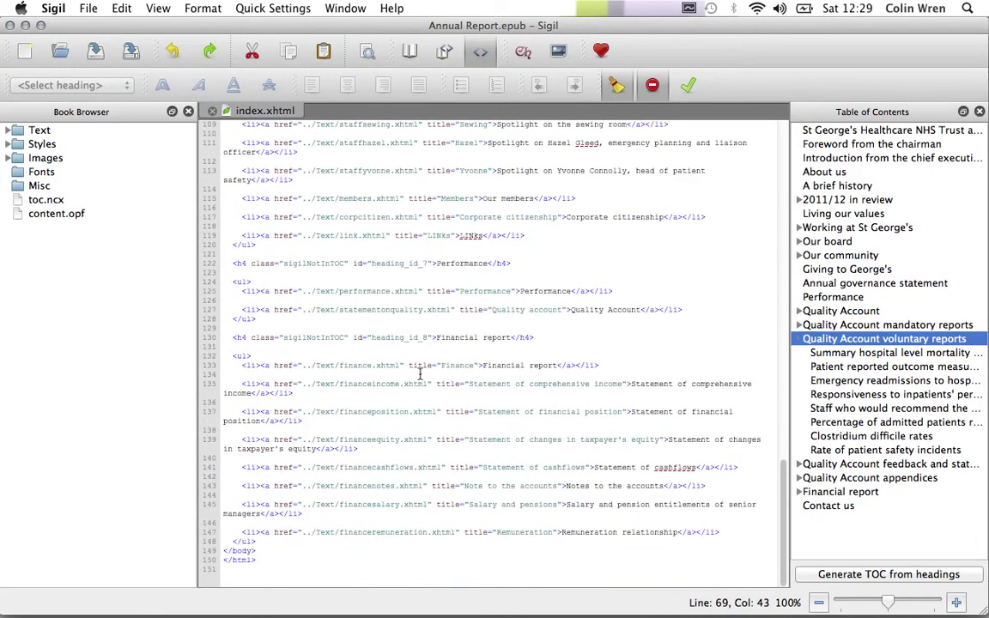
{"action": "scroll", "coordinate": [420, 375], "scroll_direction": "up", "scroll_amount": 20}
{"action": "scroll", "coordinate": [421, 374], "scroll_direction": "up", "scroll_amount": 12}
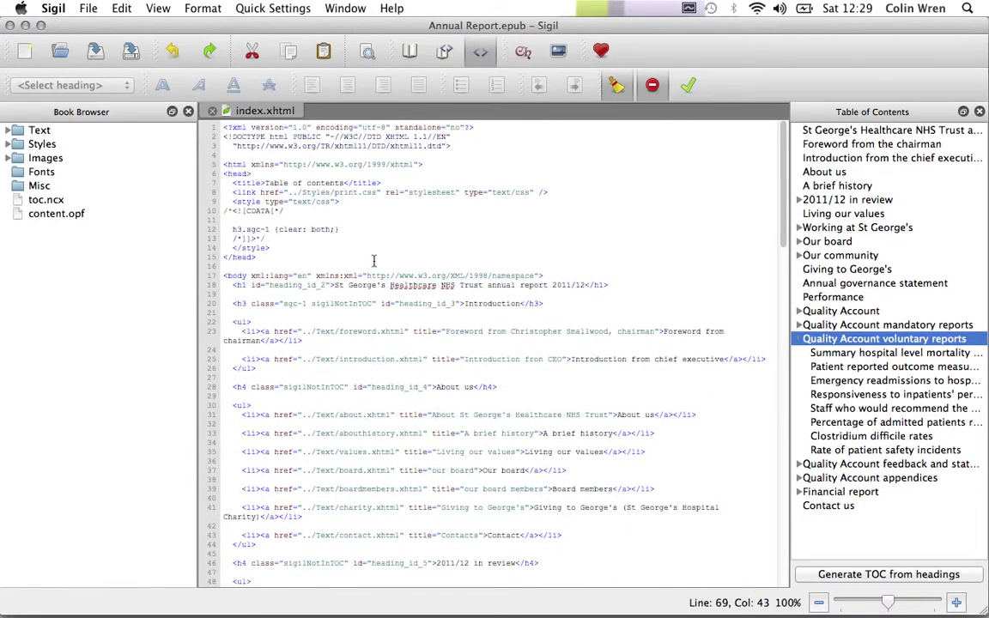
Inspect the title, html namespace and head lines at the top, then close Sigil
{"action": "left_click", "coordinate": [254, 183]}
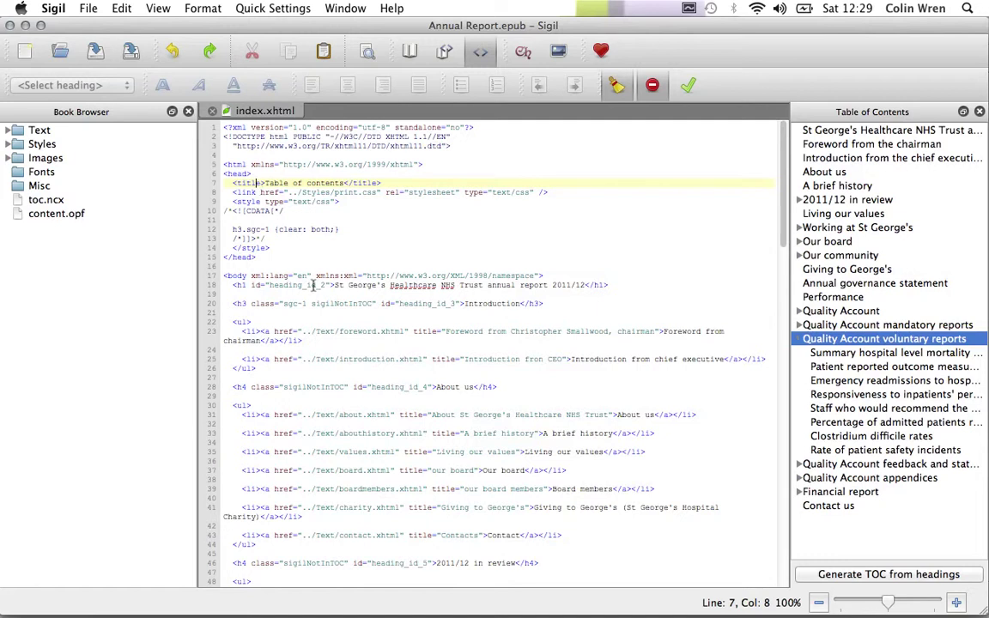
{"action": "left_click", "coordinate": [521, 352]}
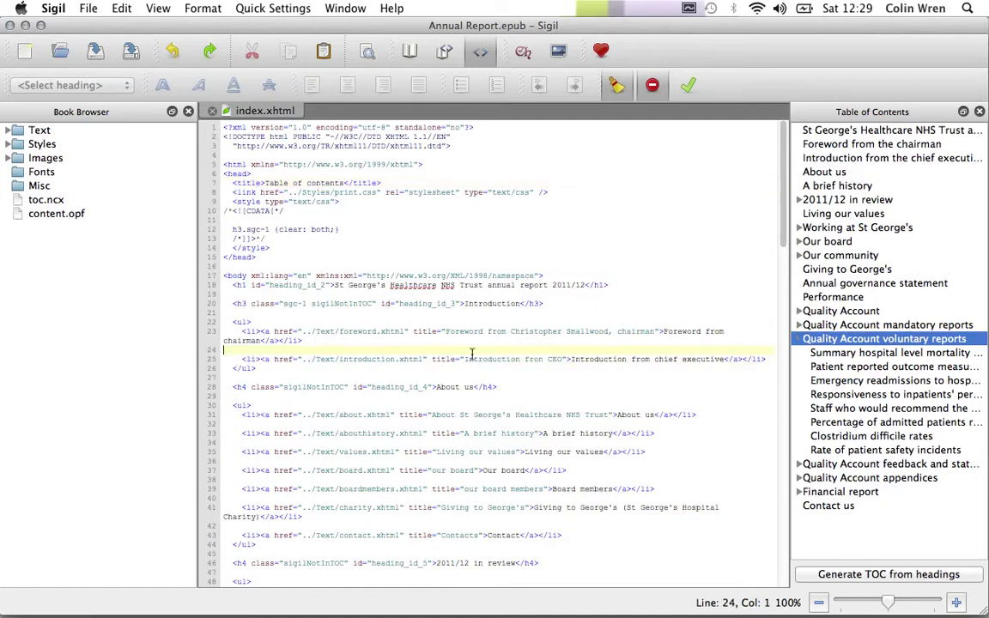
{"action": "key", "text": "shift+Left"}
{"action": "left_click", "coordinate": [345, 294]}
{"action": "left_click_drag", "start_coordinate": [287, 164], "coordinate": [290, 170]}
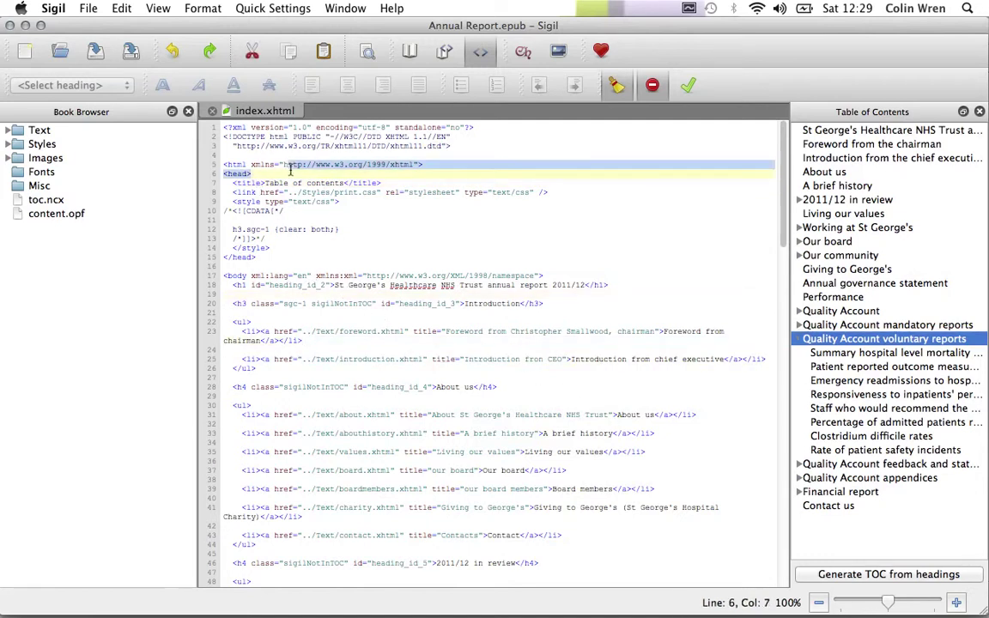
{"action": "left_click", "coordinate": [319, 215]}
{"action": "left_click", "coordinate": [289, 158]}
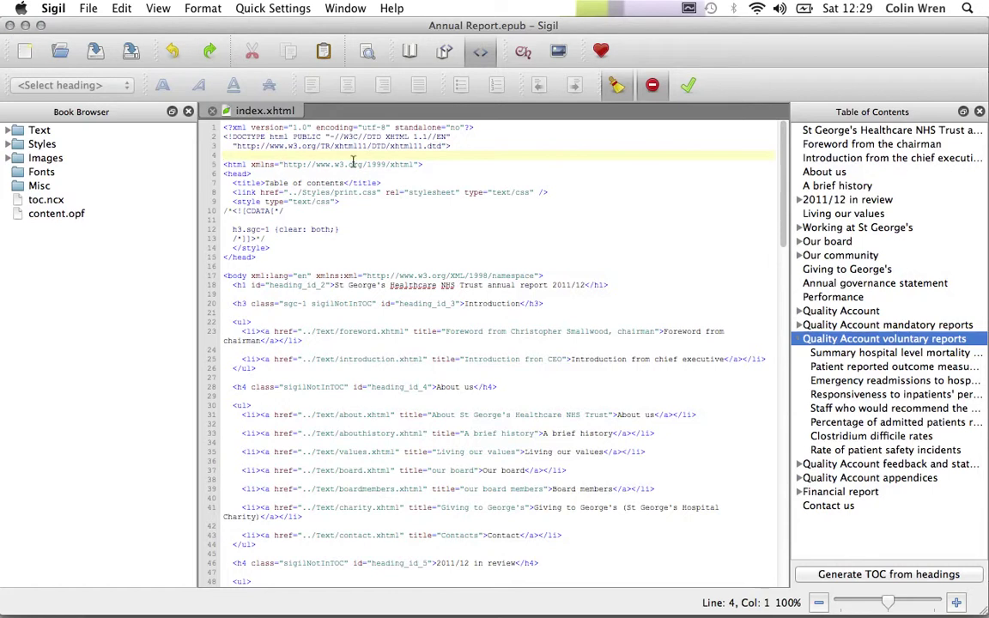
{"action": "left_click", "coordinate": [9, 27]}
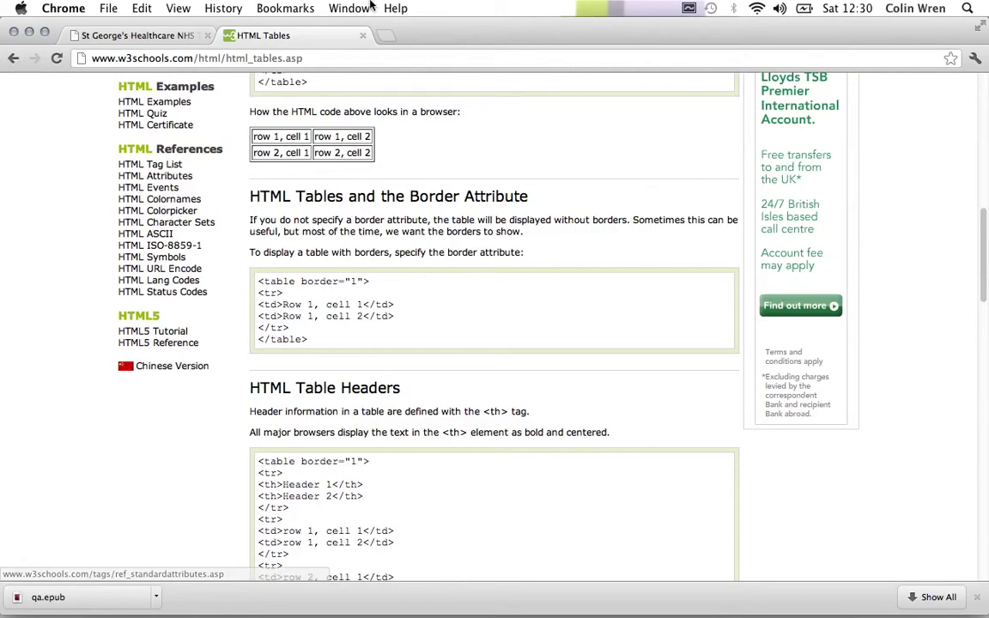
In calibre, choose Edit metadata individually for the St George's Healthcare annual report
{"action": "mouse_move", "coordinate": [430, 583]}
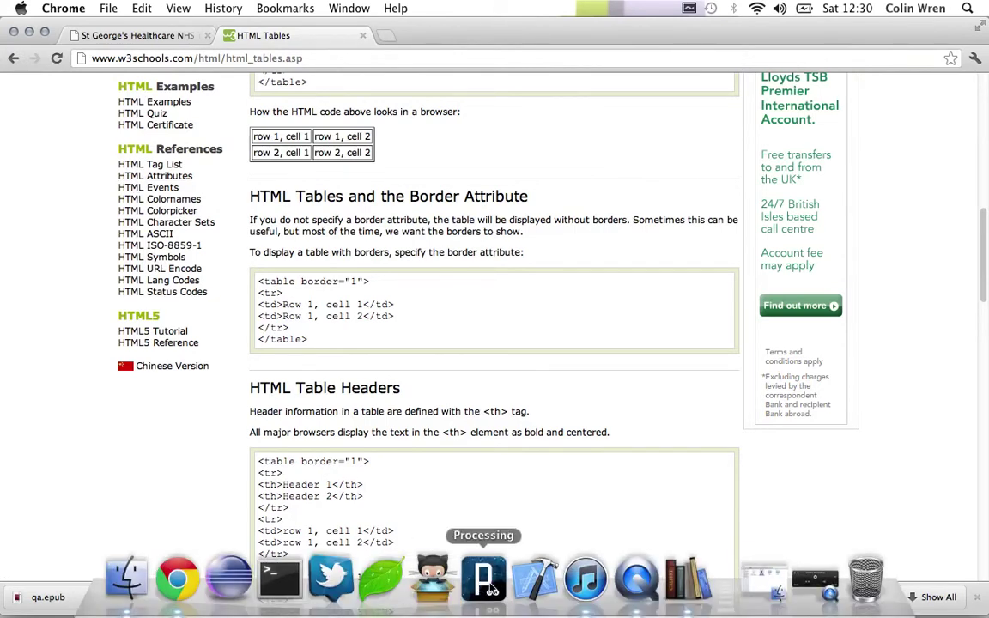
{"action": "left_click", "coordinate": [689, 580]}
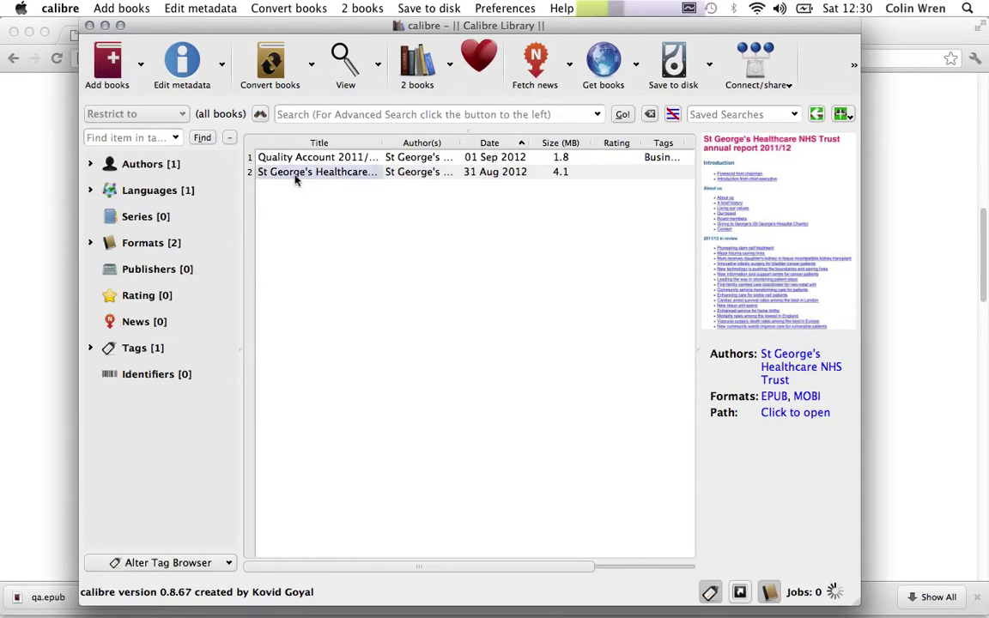
{"action": "left_click", "coordinate": [295, 176]}
{"action": "right_click", "coordinate": [324, 178]}
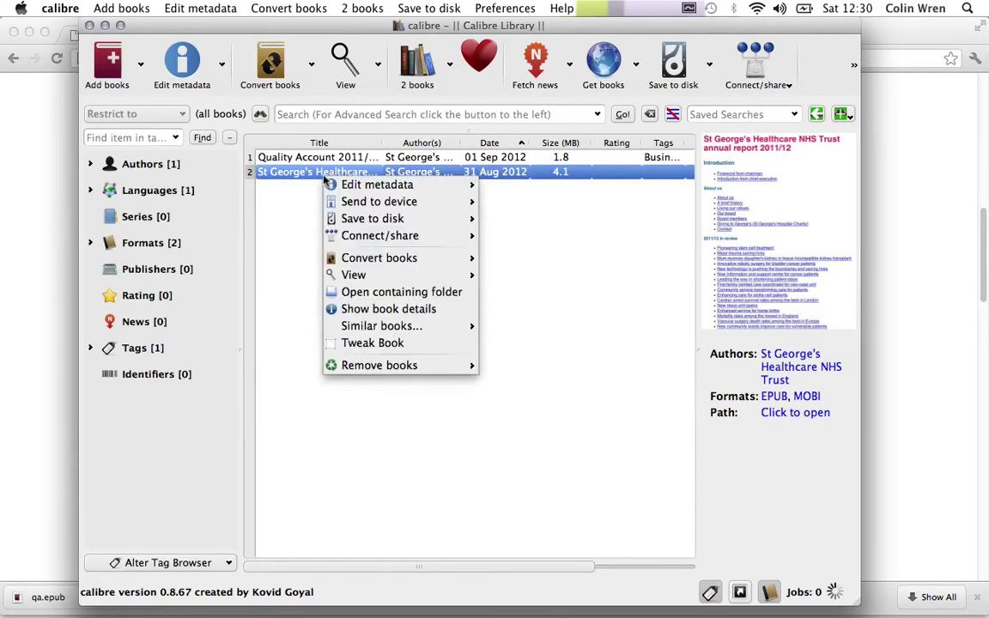
{"action": "mouse_move", "coordinate": [400, 258]}
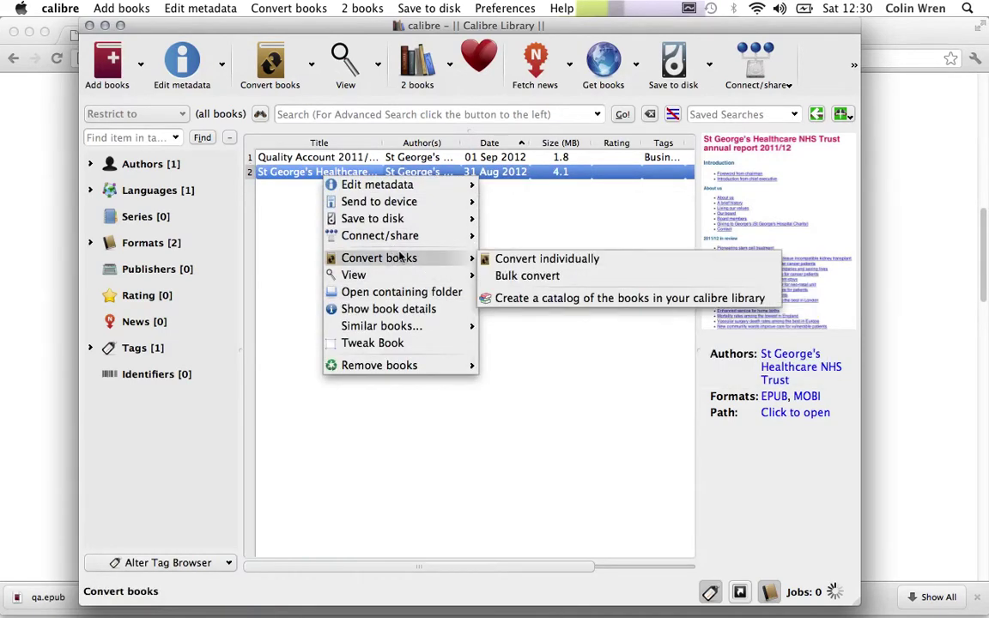
{"action": "left_click", "coordinate": [281, 221]}
{"action": "left_click", "coordinate": [283, 219]}
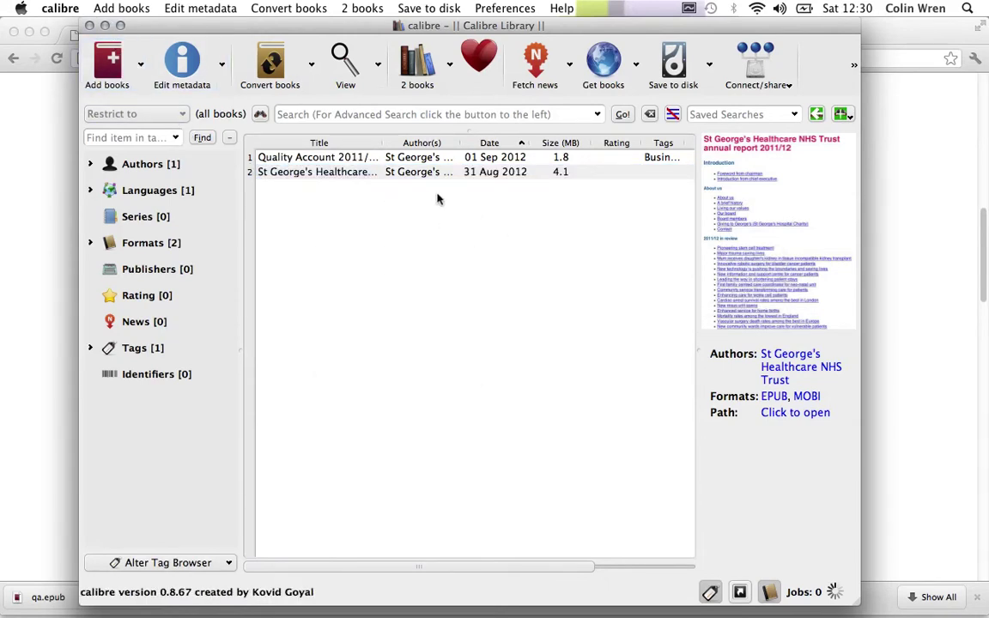
{"action": "left_click", "coordinate": [362, 176]}
{"action": "right_click", "coordinate": [344, 178]}
{"action": "mouse_move", "coordinate": [387, 183]}
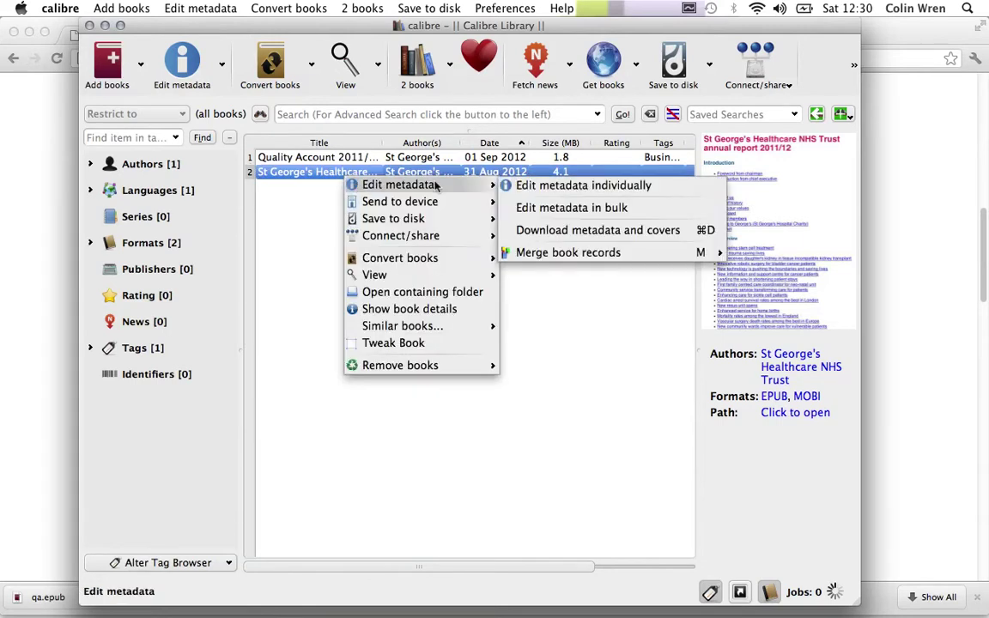
{"action": "left_click", "coordinate": [528, 187]}
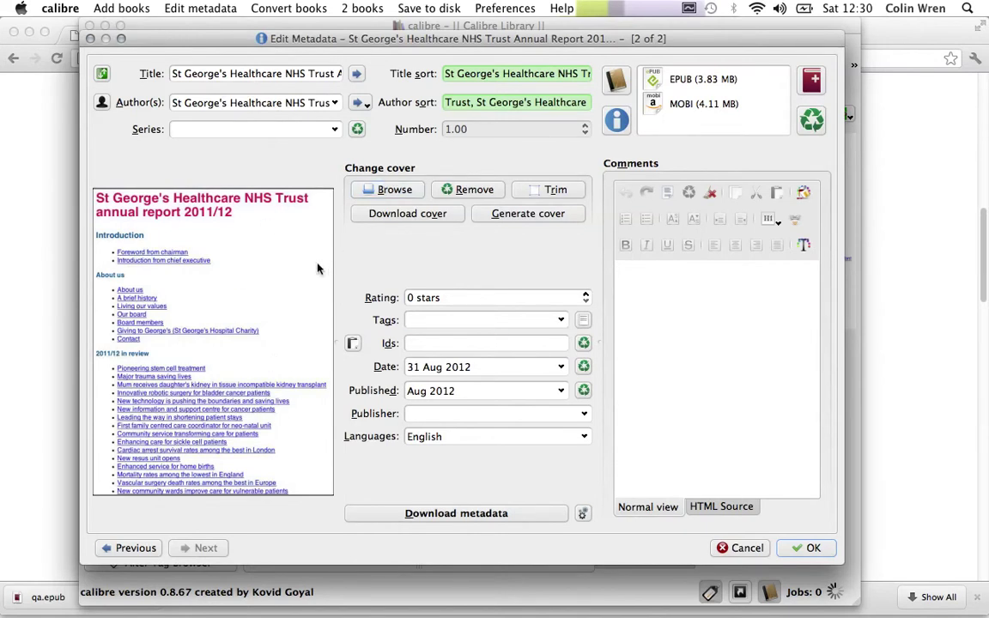
Set Documents/count-duckula-pixel.png as the annual report's cover and save the metadata
{"action": "left_click", "coordinate": [380, 198]}
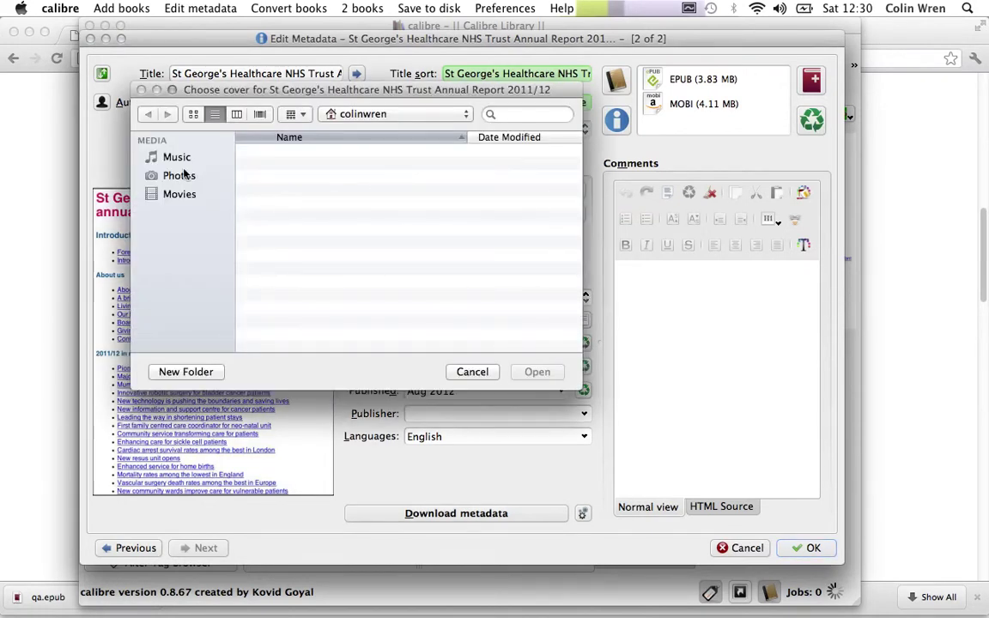
{"action": "left_click", "coordinate": [183, 176]}
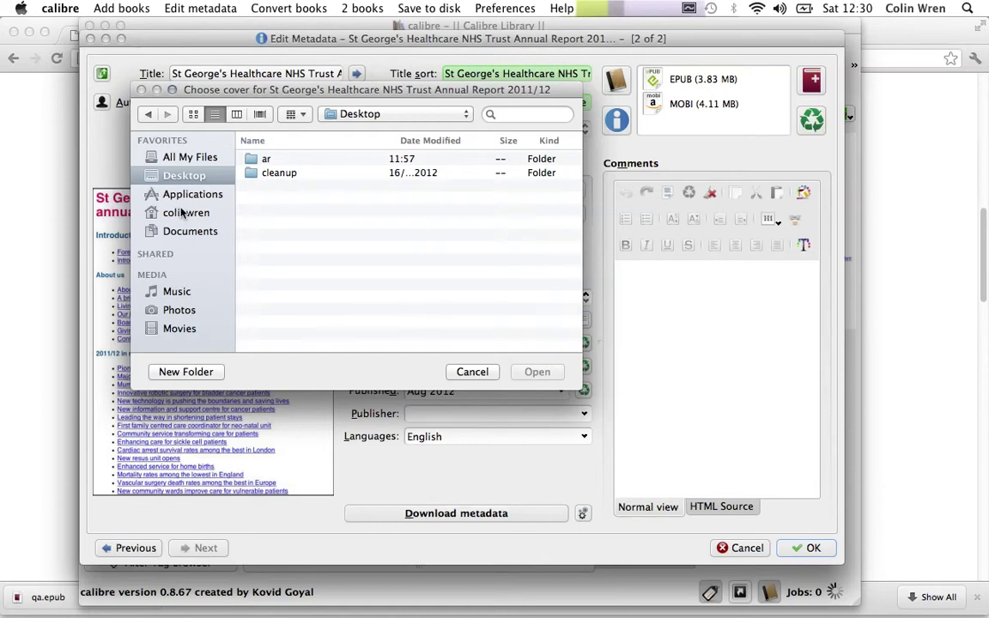
{"action": "left_click", "coordinate": [177, 233]}
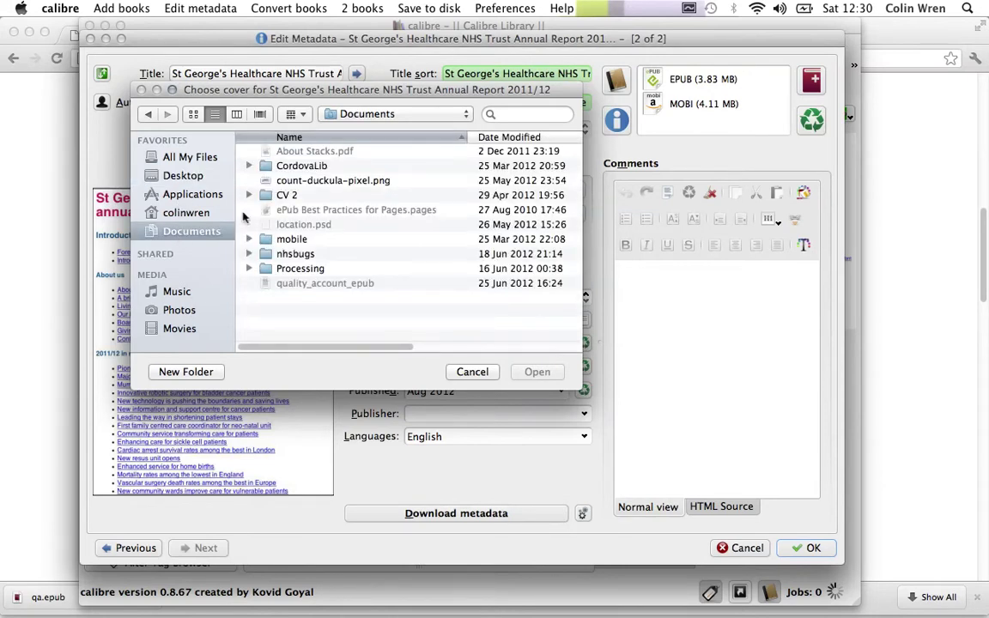
{"action": "left_click", "coordinate": [336, 181]}
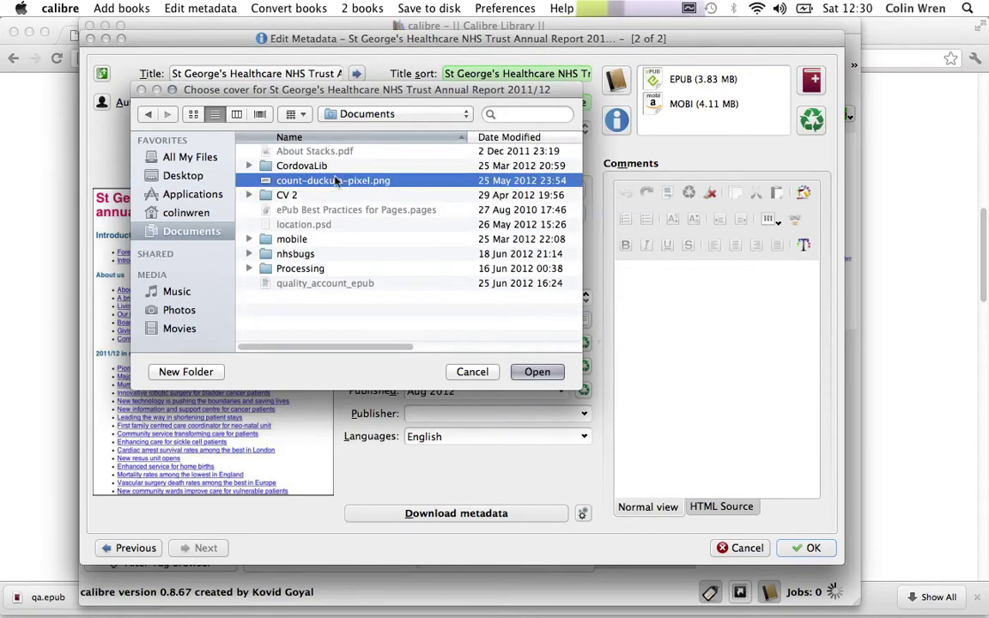
{"action": "left_click", "coordinate": [541, 371]}
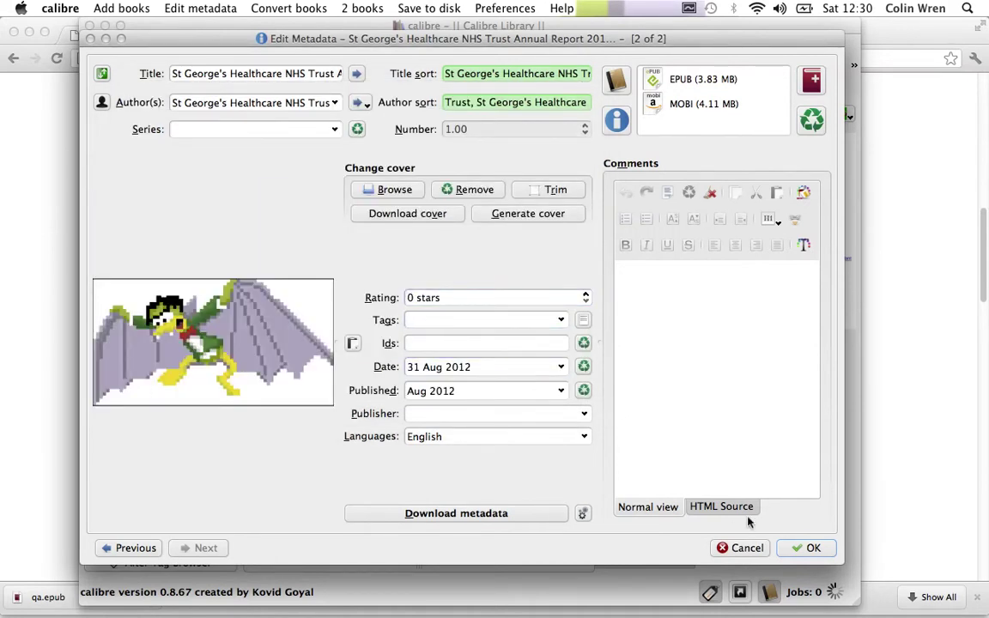
{"action": "left_click", "coordinate": [807, 548]}
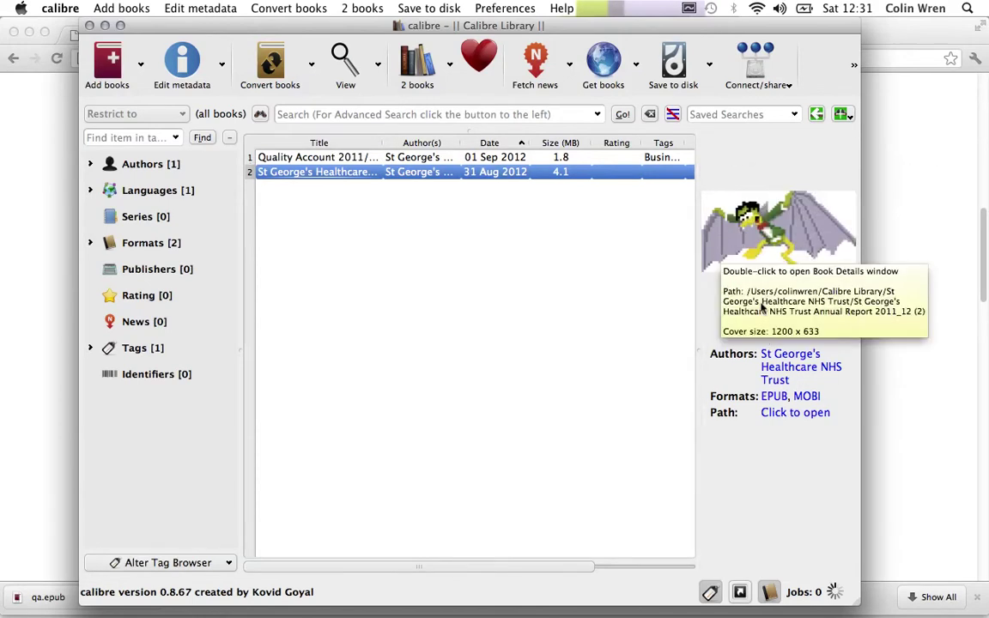
Open the annual report's folder on disk from calibre's book details
{"action": "right_click", "coordinate": [769, 400]}
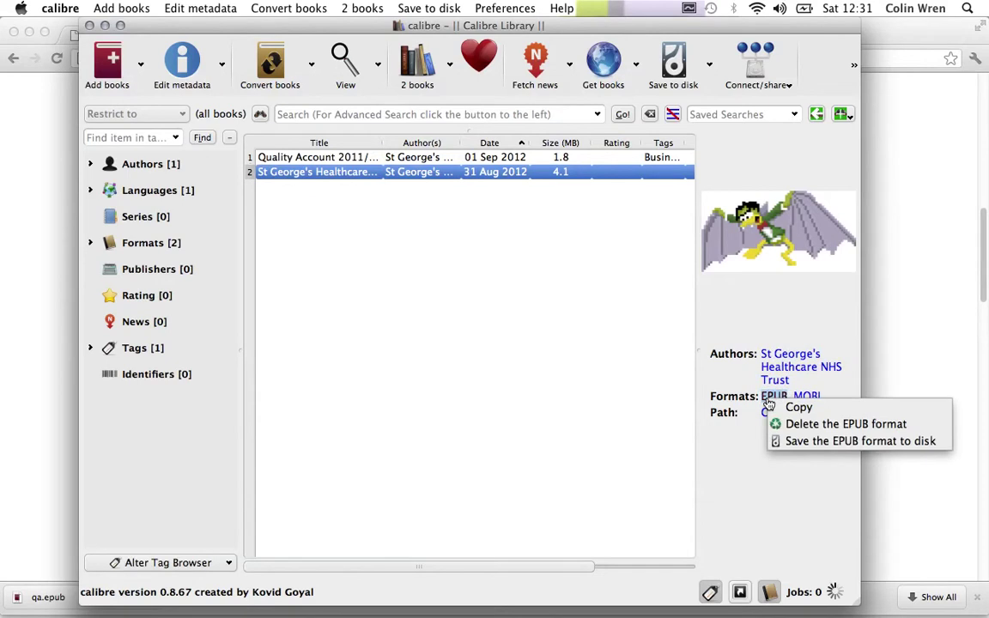
{"action": "key", "text": "Escape"}
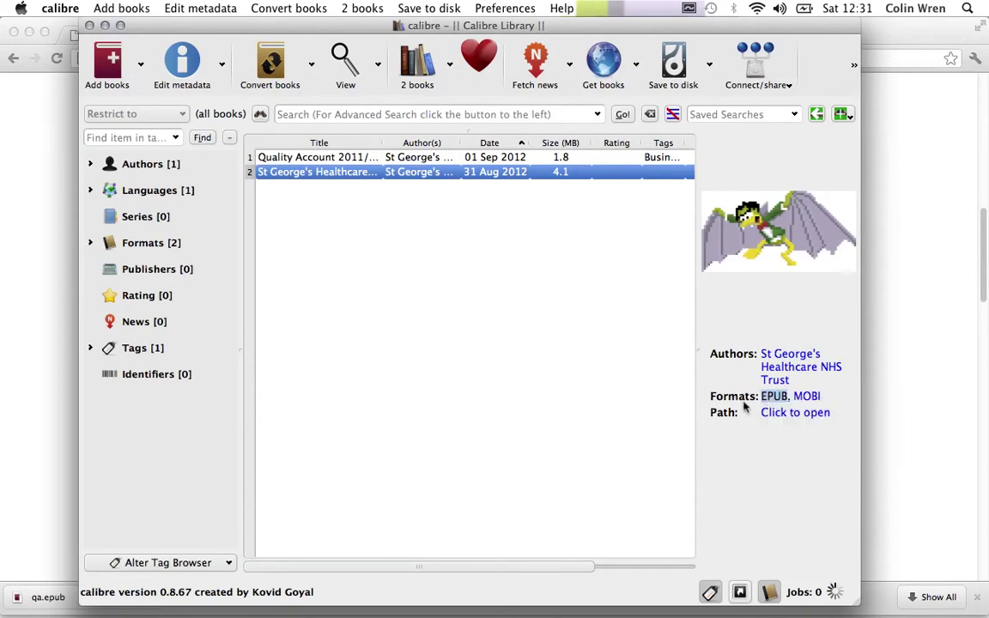
{"action": "left_click", "coordinate": [769, 413]}
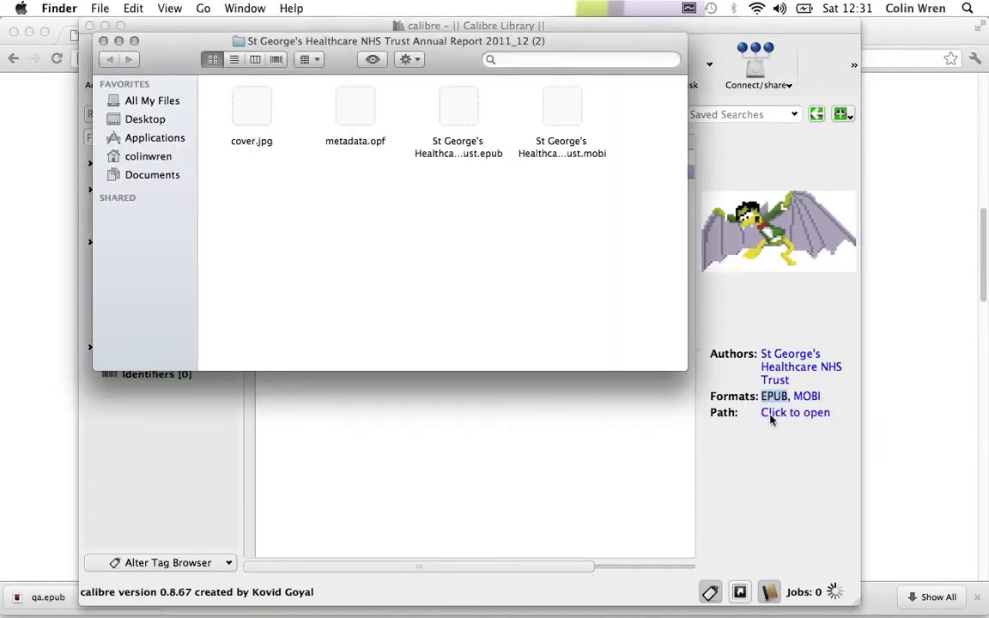
Open the St George's EPUB in iTunes via Open With > Other in Finder
{"action": "right_click", "coordinate": [456, 110]}
{"action": "mouse_move", "coordinate": [463, 129]}
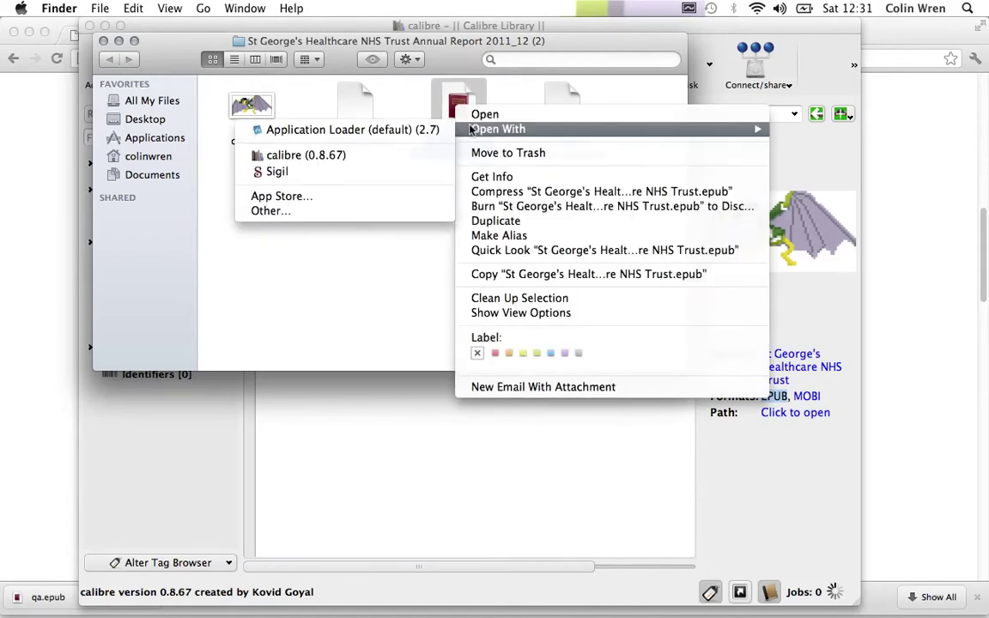
{"action": "left_click", "coordinate": [385, 212]}
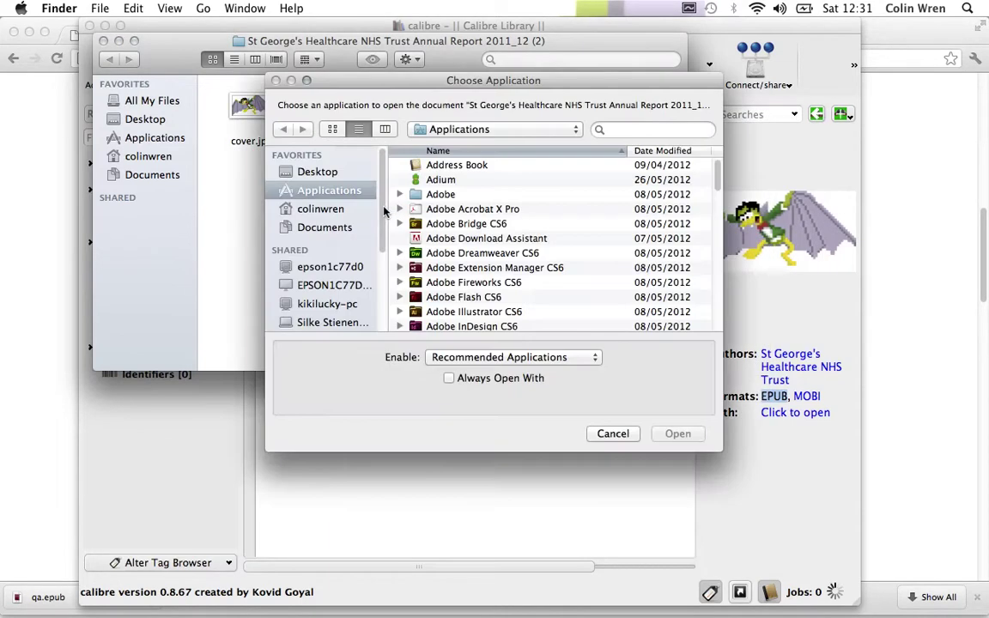
{"action": "scroll", "coordinate": [462, 256], "scroll_direction": "down", "scroll_amount": 10}
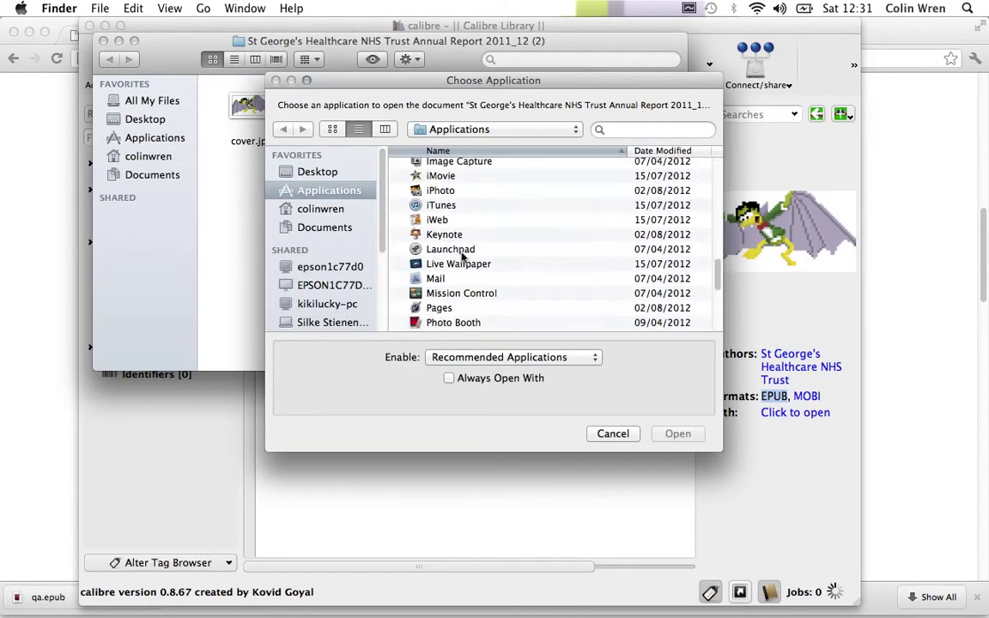
{"action": "left_click", "coordinate": [441, 206]}
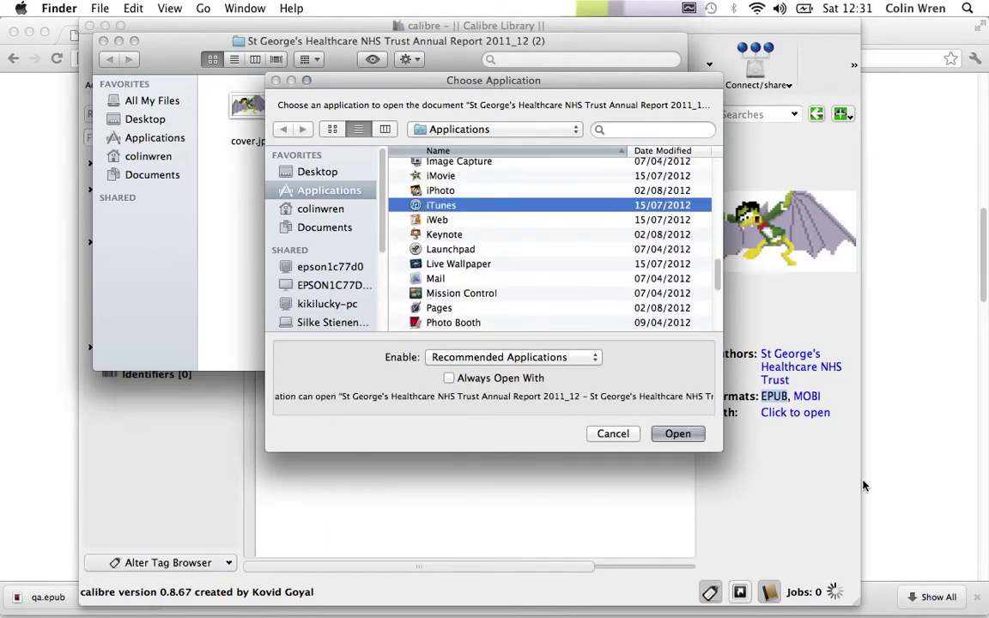
{"action": "left_click", "coordinate": [678, 433]}
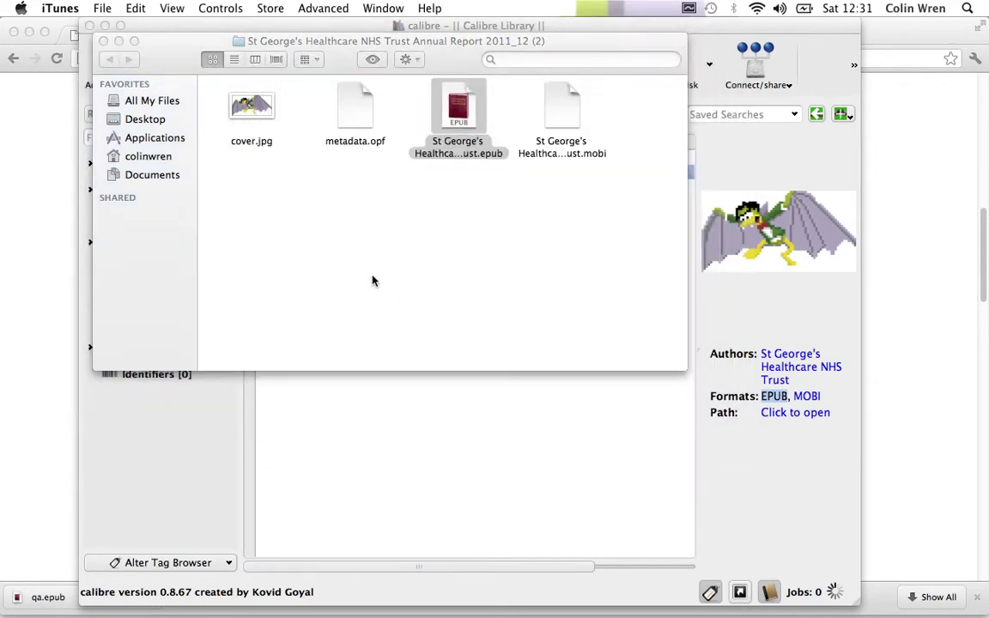
{"action": "mouse_move", "coordinate": [421, 611]}
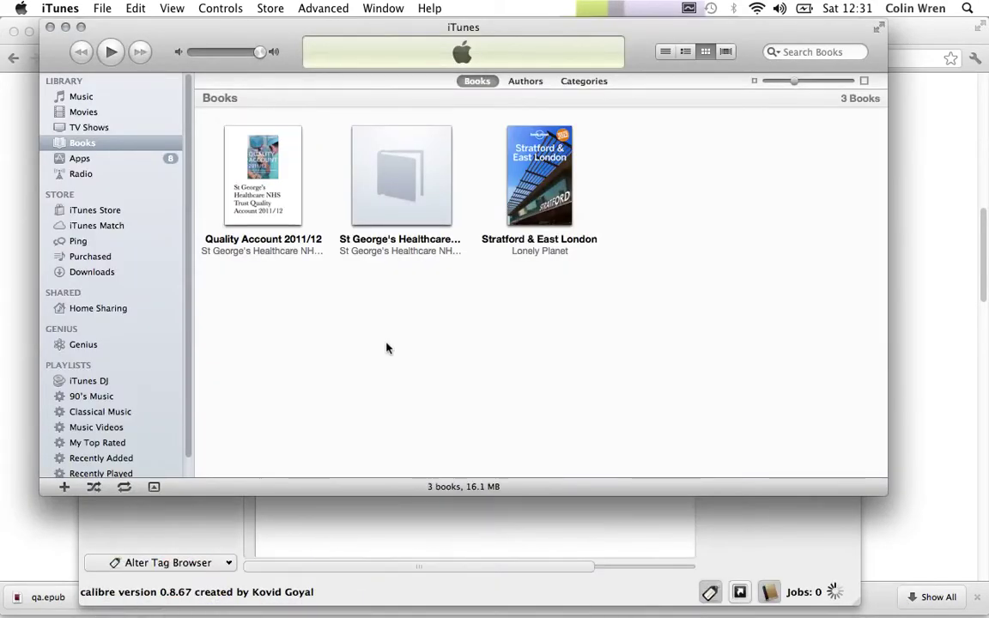
Delete the St George's book from iTunes Books, move its file to Trash, and return to calibre
{"action": "right_click", "coordinate": [391, 196]}
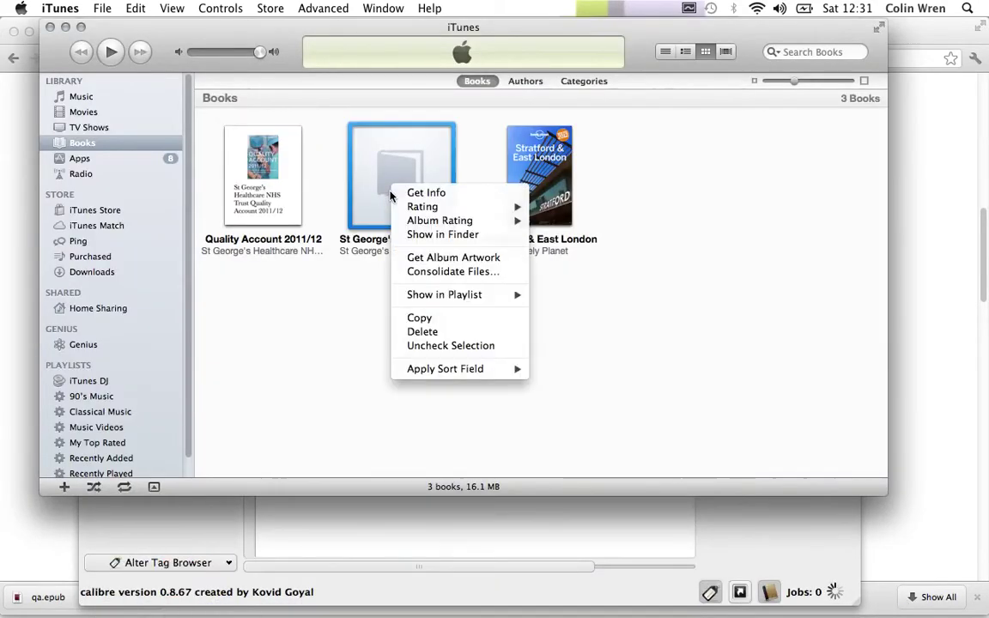
{"action": "left_click", "coordinate": [424, 331]}
{"action": "key", "text": "Return"}
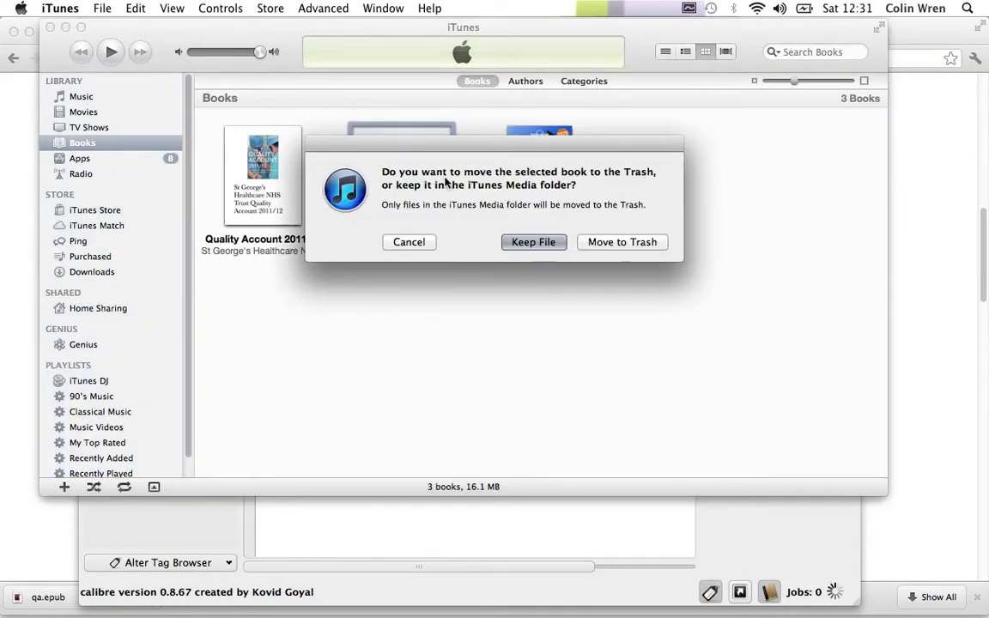
{"action": "left_click", "coordinate": [627, 243]}
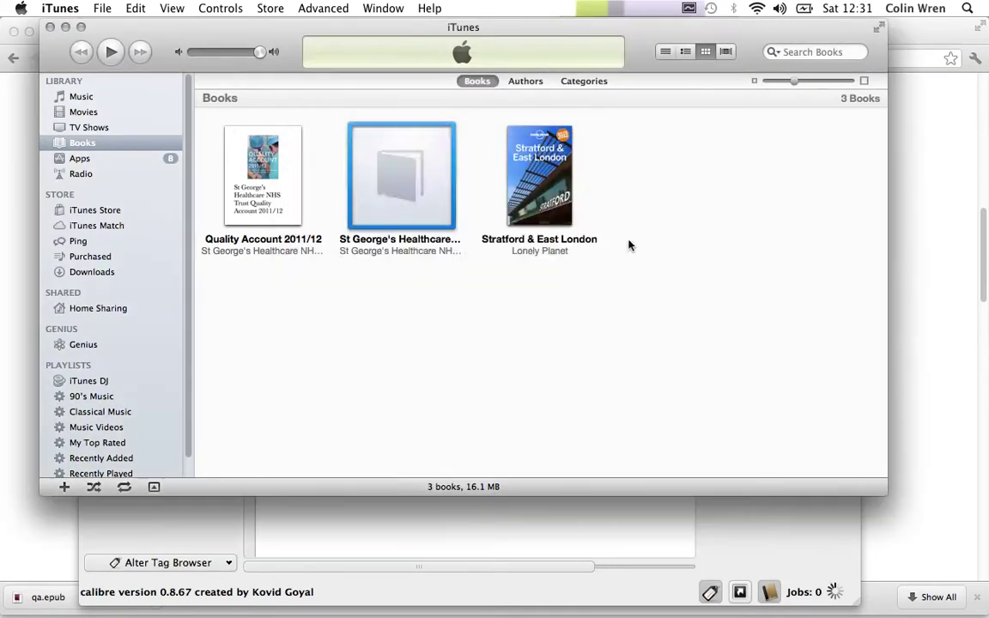
{"action": "left_click", "coordinate": [447, 549]}
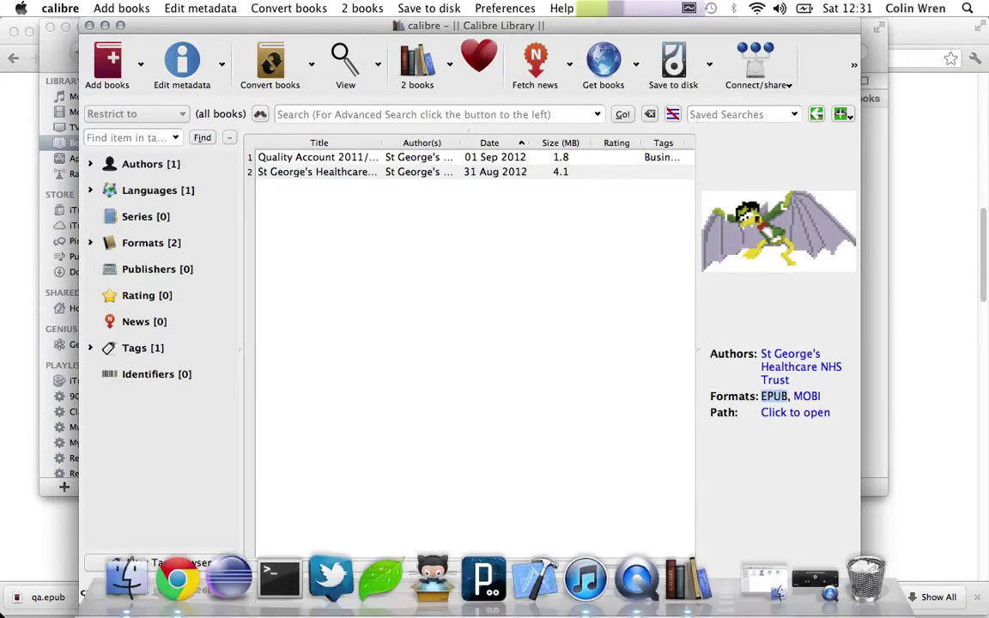
Reopen the St George's EPUB in iTunes from Finder, then select it in Books
{"action": "left_click", "coordinate": [127, 577]}
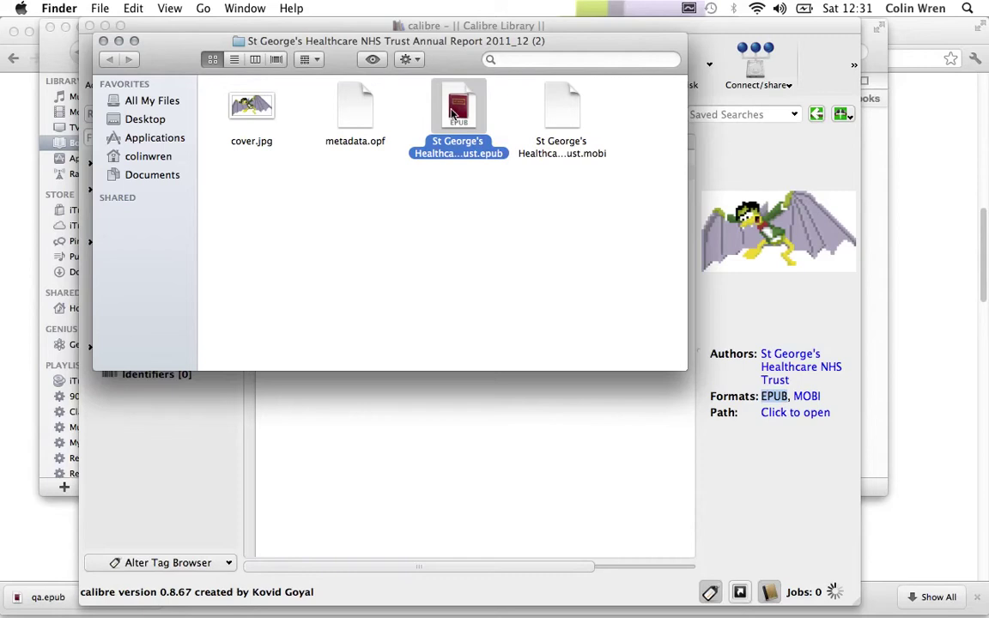
{"action": "right_click", "coordinate": [453, 114]}
{"action": "mouse_move", "coordinate": [474, 134]}
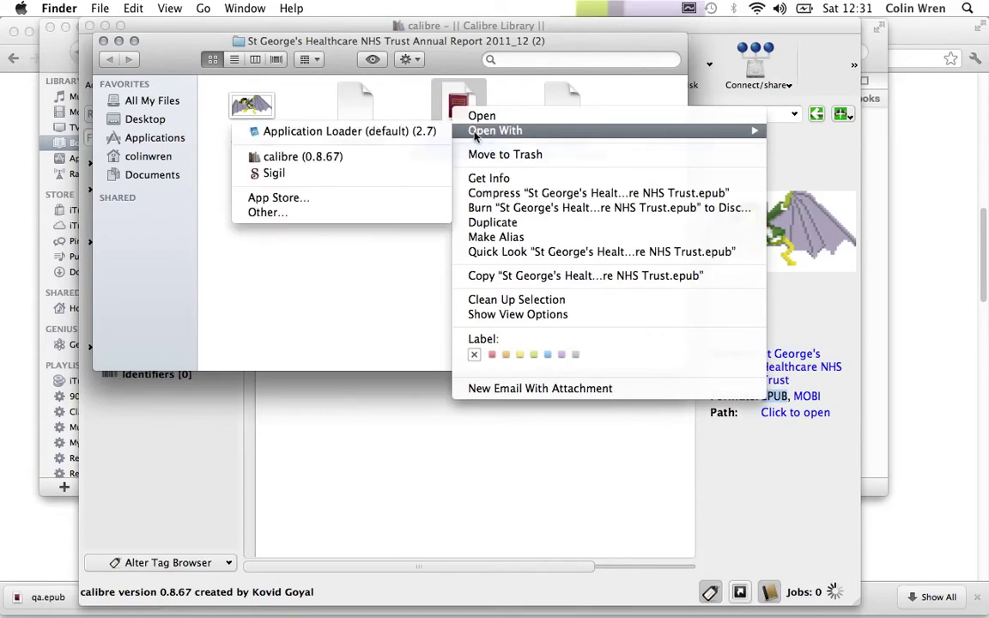
{"action": "left_click", "coordinate": [383, 214]}
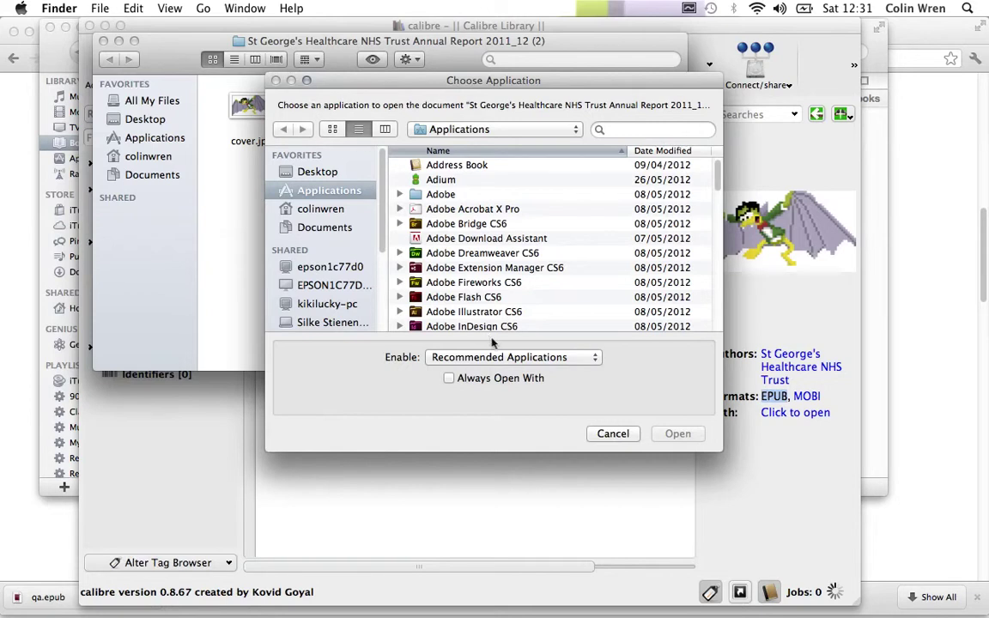
{"action": "scroll", "coordinate": [563, 266], "scroll_direction": "down", "scroll_amount": 10}
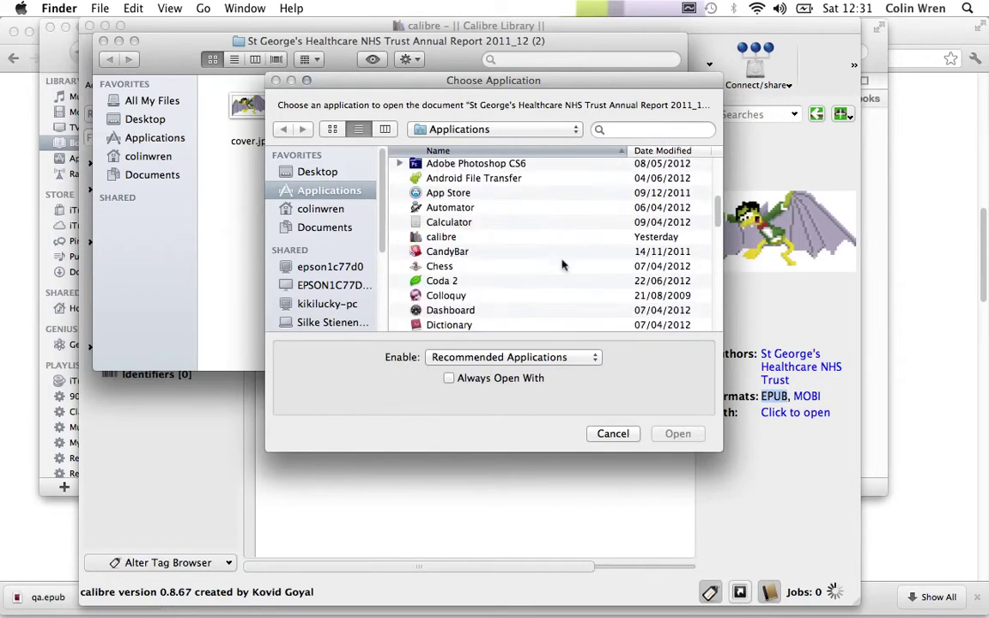
{"action": "scroll", "coordinate": [563, 266], "scroll_direction": "down", "scroll_amount": 6}
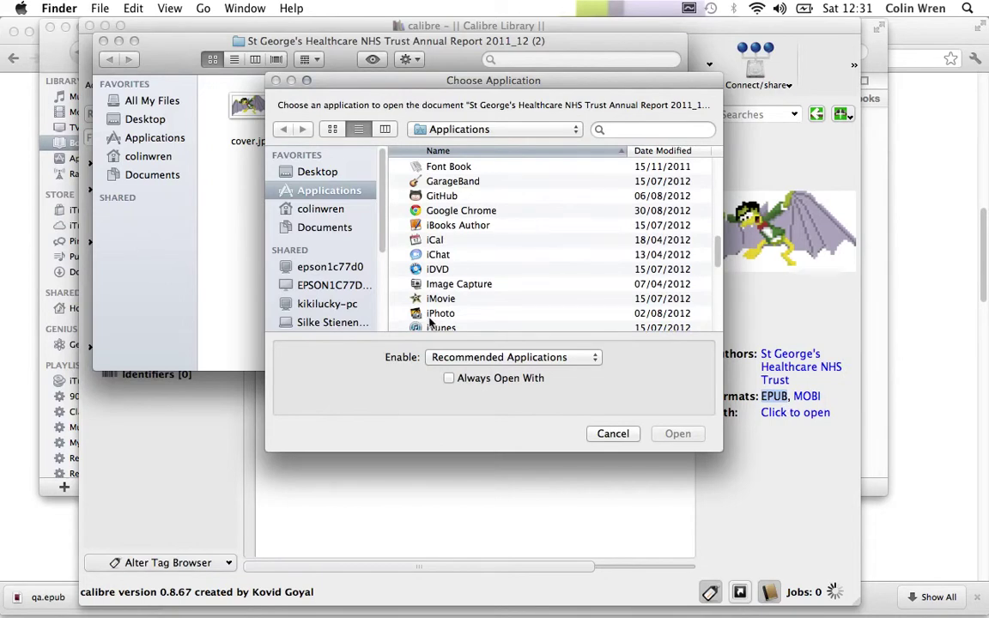
{"action": "left_click", "coordinate": [432, 325]}
{"action": "key", "text": "Return"}
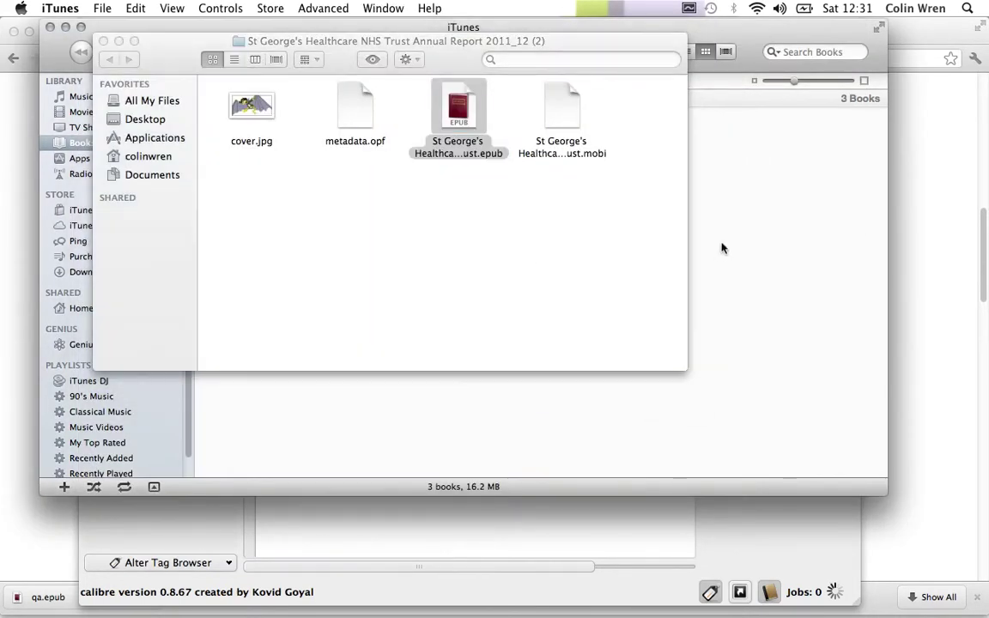
{"action": "left_click", "coordinate": [410, 161]}
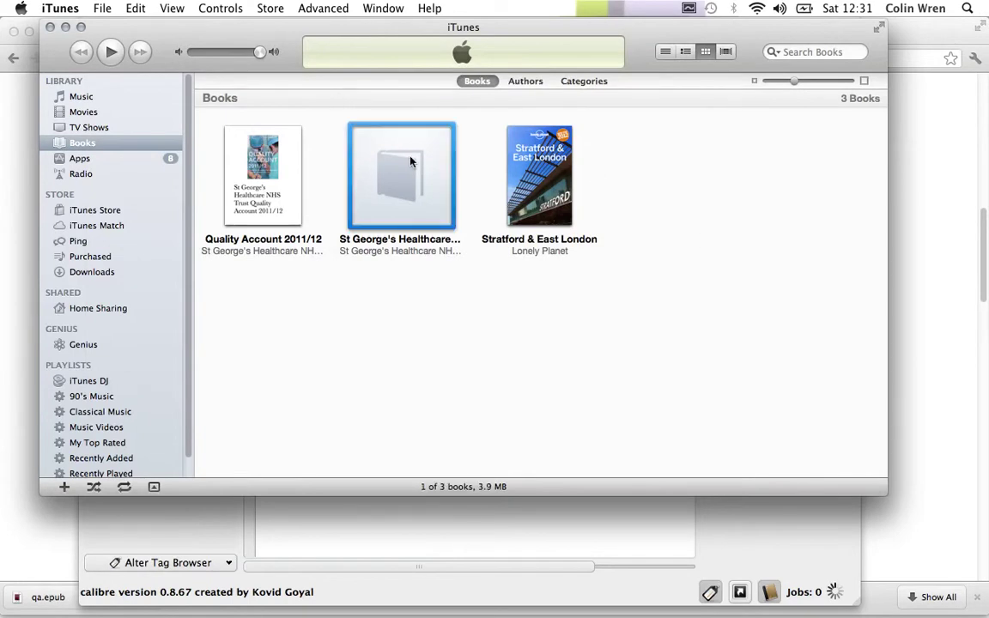
{"action": "right_click", "coordinate": [402, 150]}
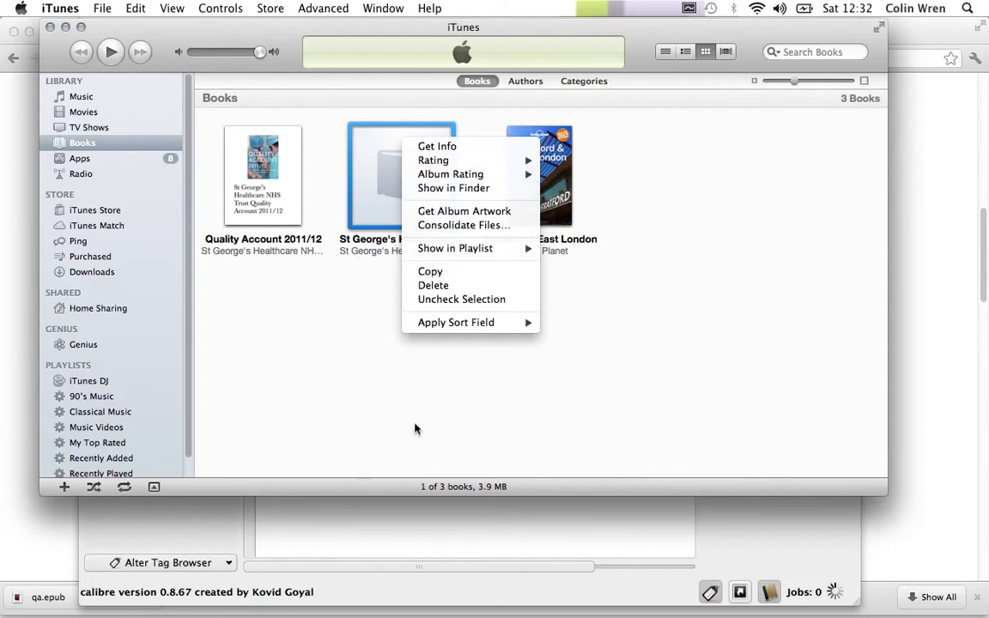
Delete the re-added St George's book from iTunes Books, trash its file, and close iTunes
{"action": "left_click", "coordinate": [441, 286]}
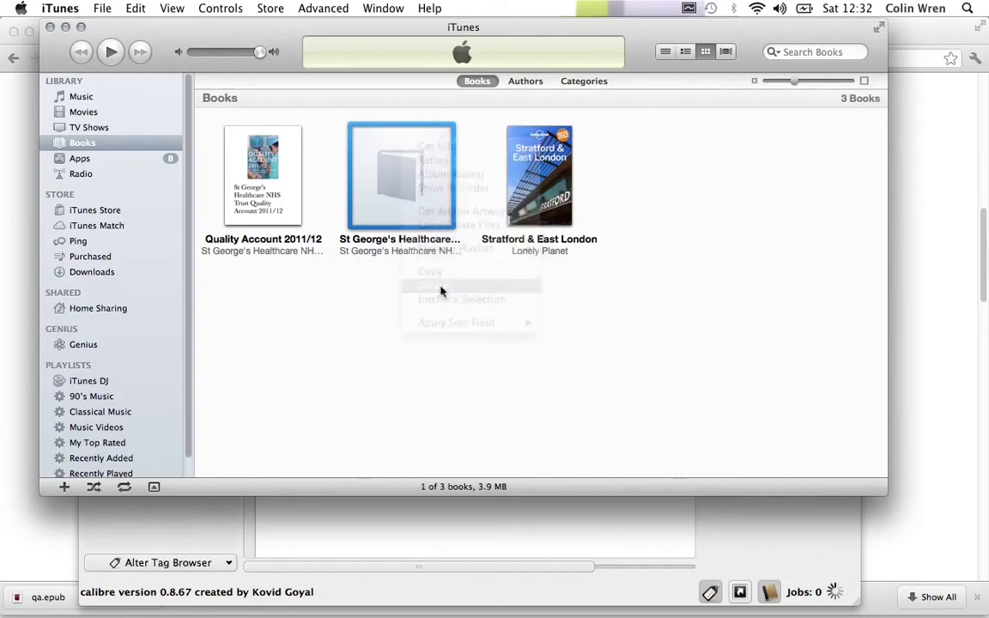
{"action": "left_click", "coordinate": [627, 270]}
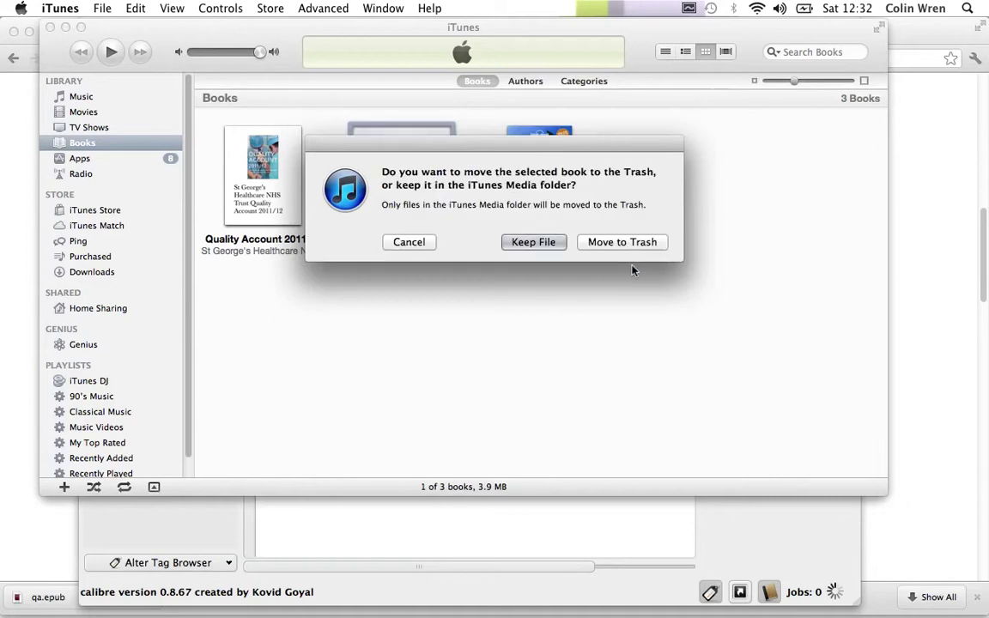
{"action": "left_click", "coordinate": [596, 243]}
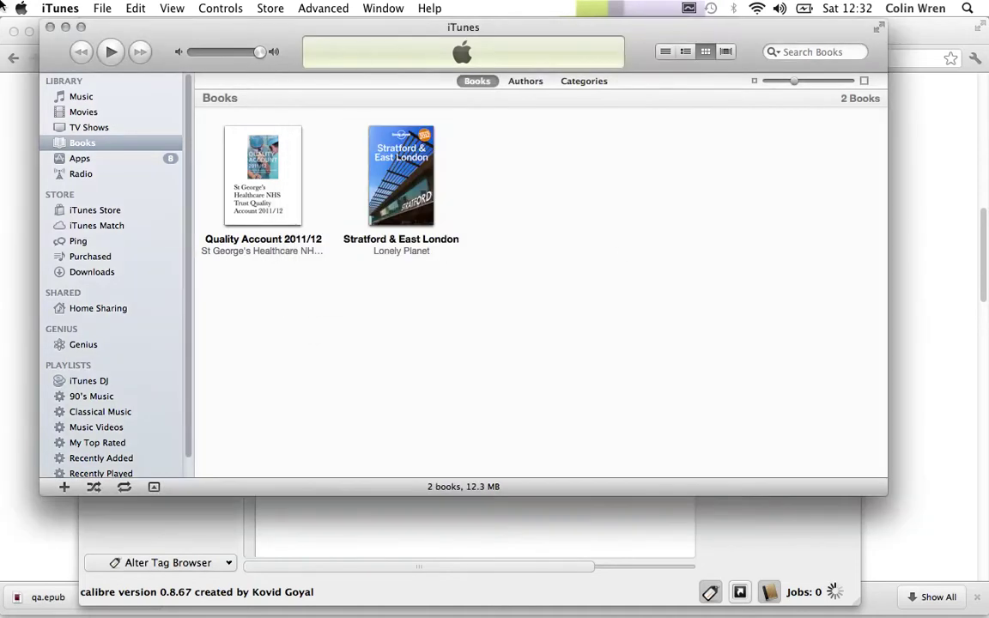
{"action": "left_click", "coordinate": [50, 27]}
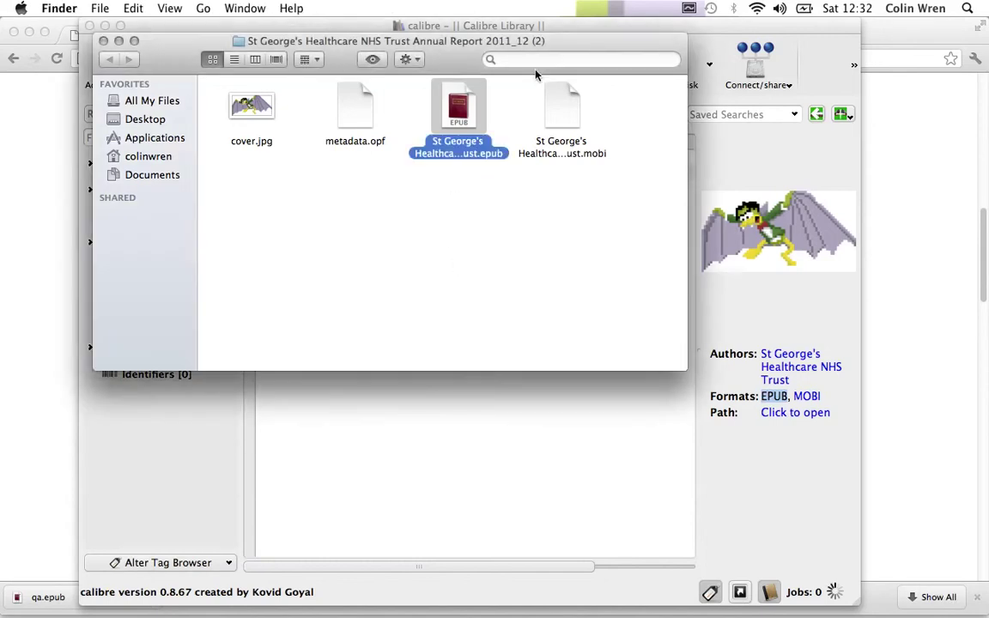
Look over the MOBI and EPUB files, then close the book's Finder folder window
{"action": "left_click", "coordinate": [557, 137]}
{"action": "left_click", "coordinate": [457, 145]}
{"action": "left_click_drag", "start_coordinate": [146, 41], "coordinate": [196, 85]}
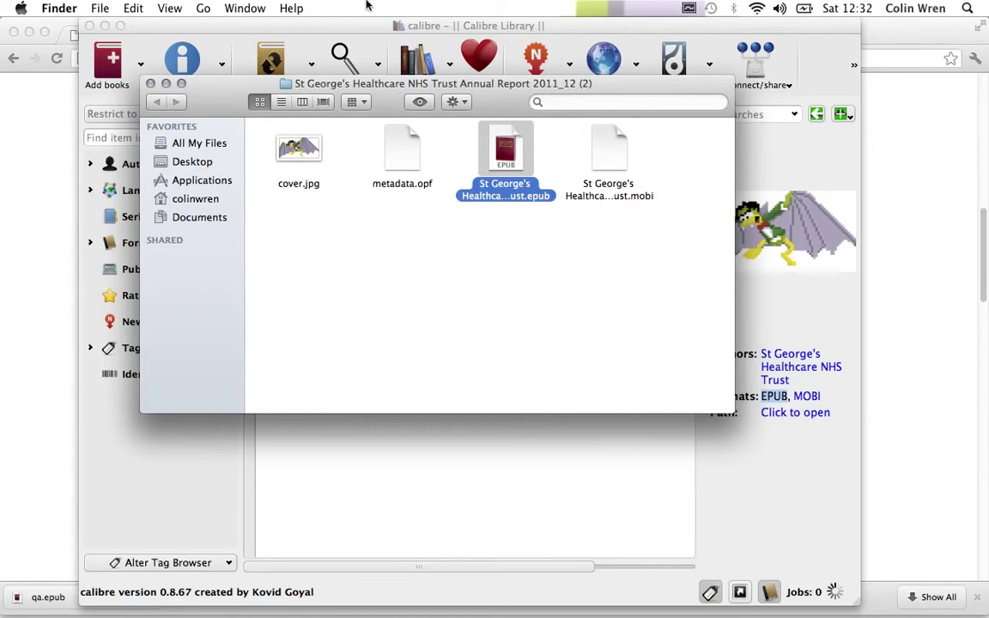
{"action": "left_click", "coordinate": [151, 83]}
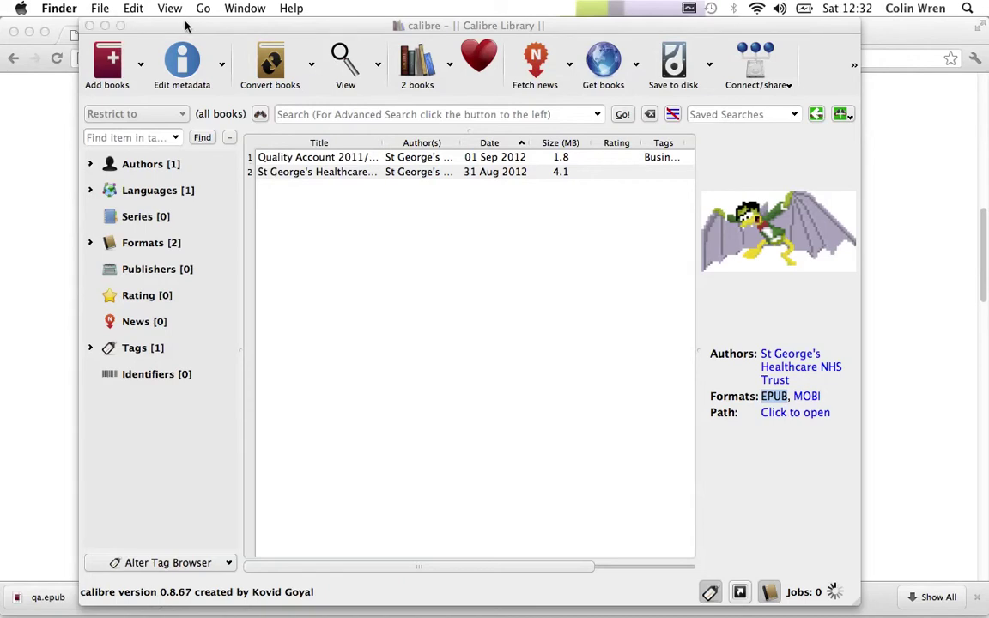
Move the calibre library window aside and close it
{"action": "left_click_drag", "start_coordinate": [188, 27], "coordinate": [329, 115]}
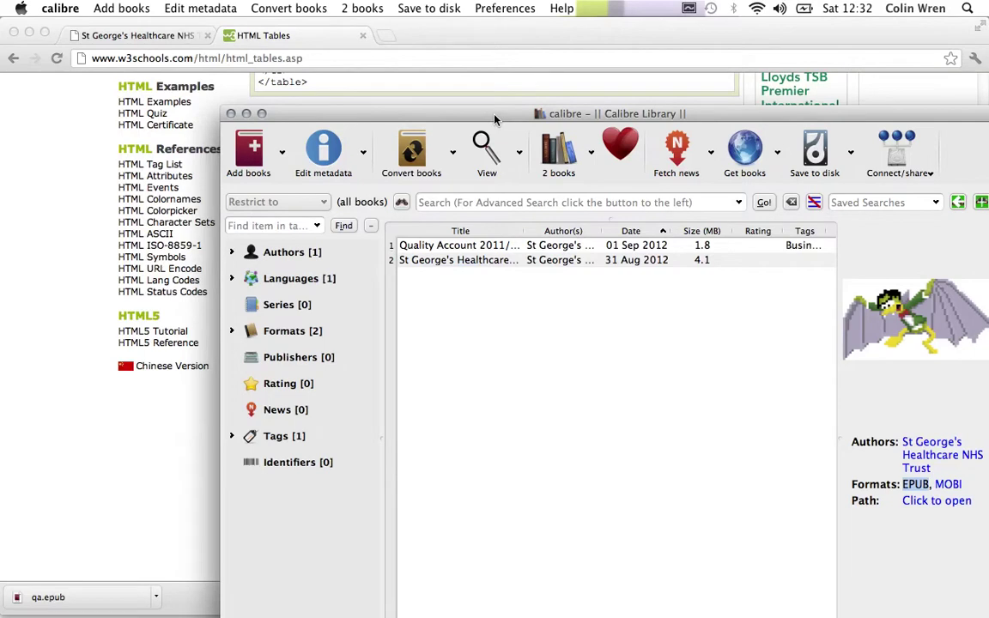
{"action": "left_click_drag", "start_coordinate": [494, 119], "coordinate": [369, 30]}
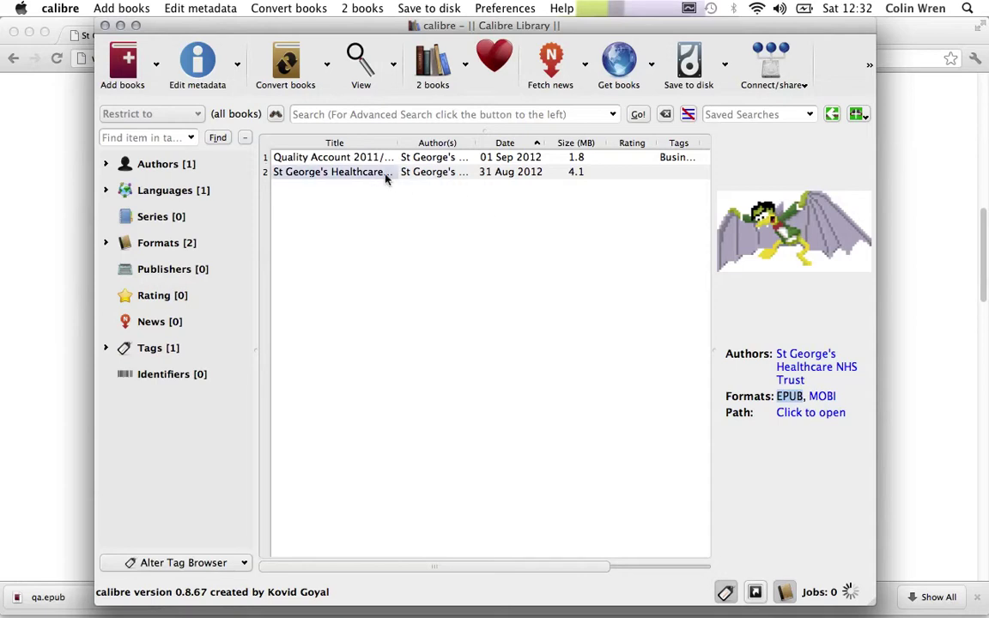
{"action": "left_click", "coordinate": [105, 26]}
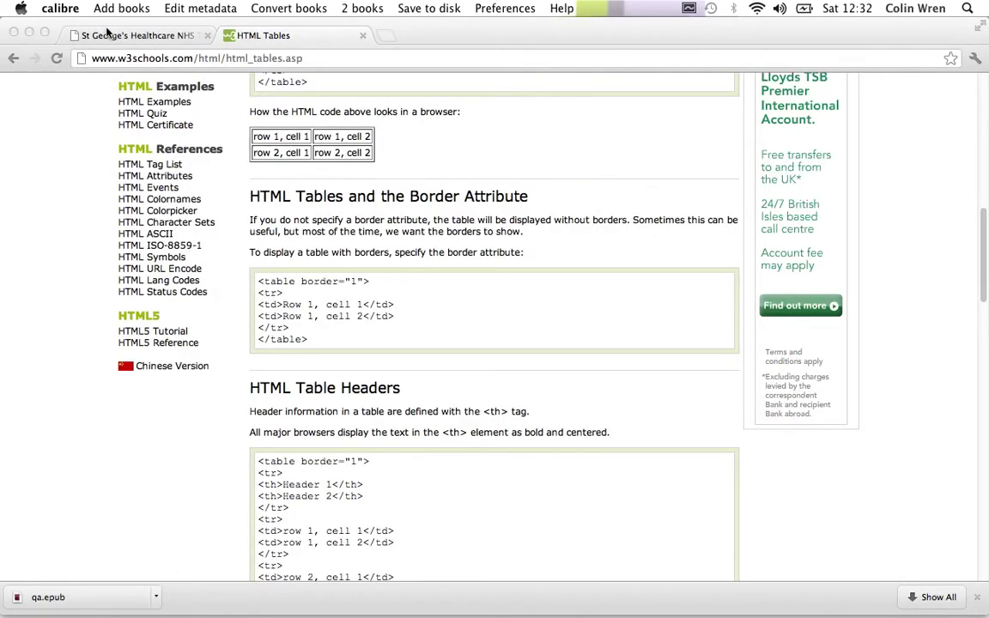
Go to code.google.com/p/sigil and open the Sigil Project Home page listing Sigil-0.5.3 downloads
{"action": "left_click", "coordinate": [399, 54]}
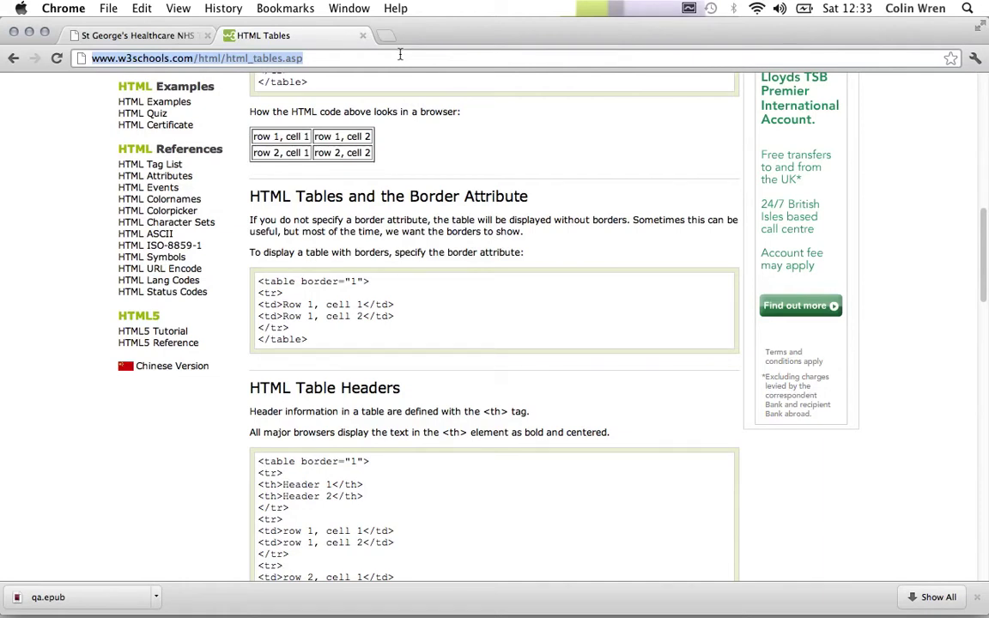
{"action": "type", "text": "sigl"}
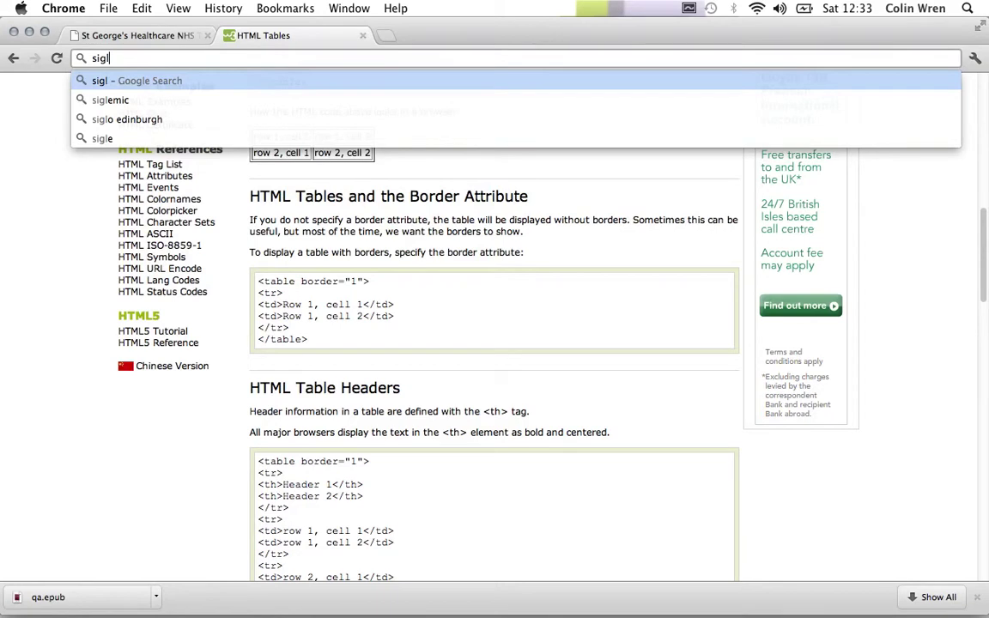
{"action": "key", "text": "BackSpace"}
{"action": "type", "text": "il"}
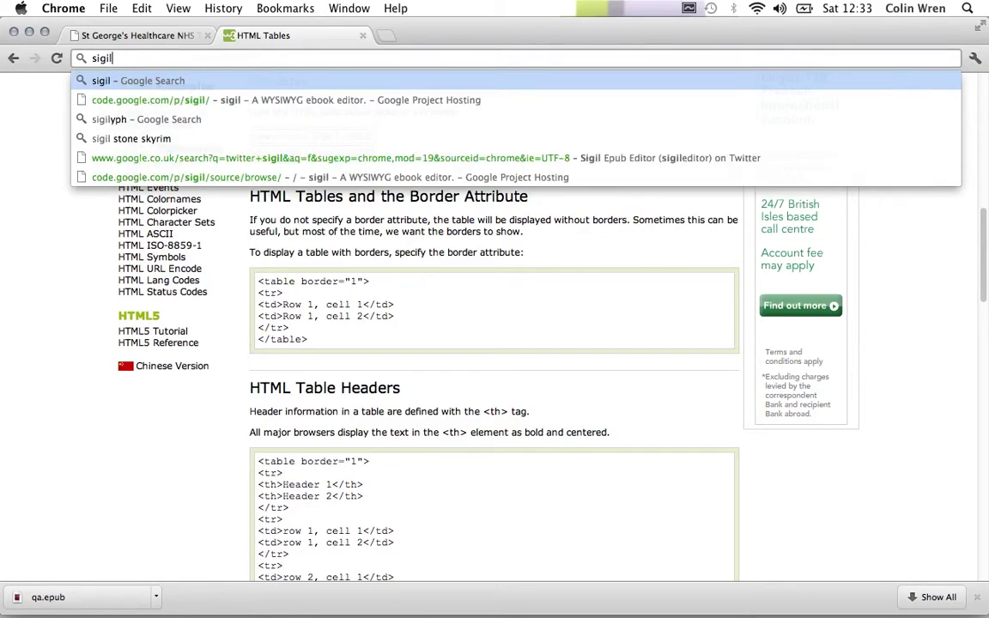
{"action": "key", "text": "Down"}
{"action": "key", "text": "Return"}
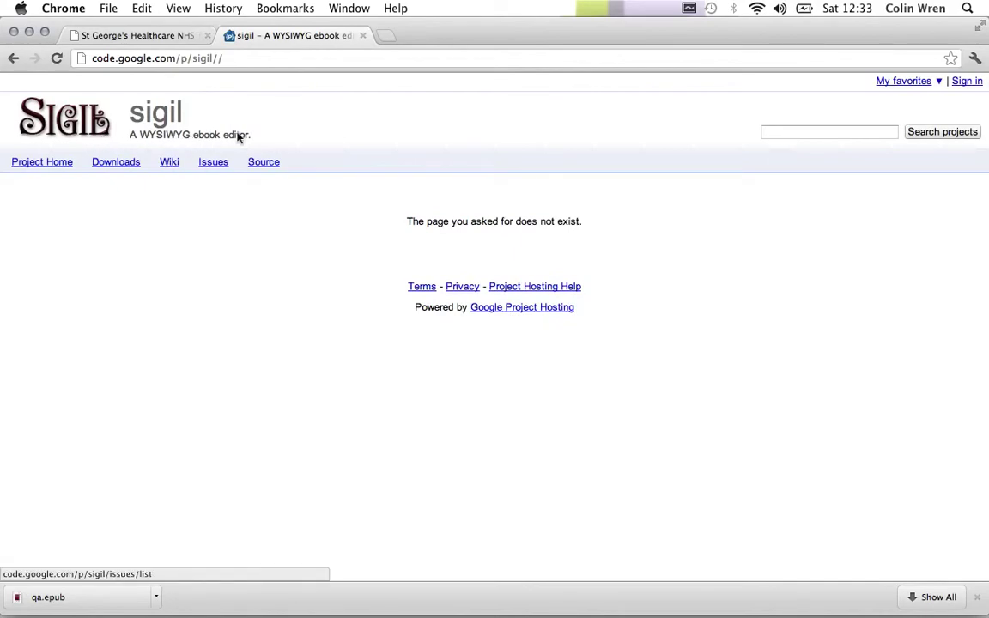
{"action": "left_click", "coordinate": [29, 105]}
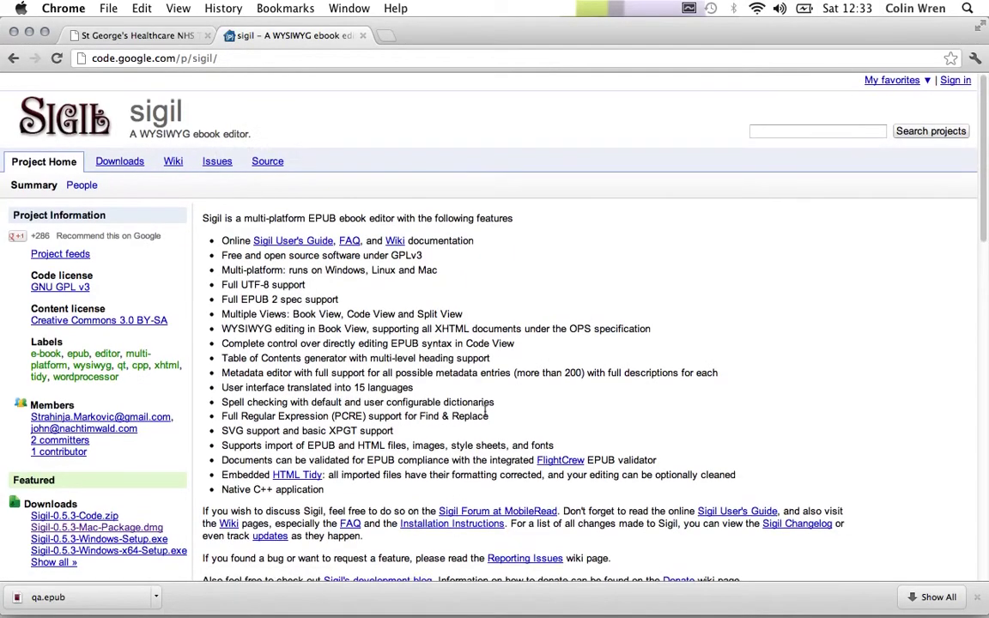
{"action": "scroll", "coordinate": [486, 411], "scroll_direction": "down", "scroll_amount": 4}
{"action": "scroll", "coordinate": [347, 401], "scroll_direction": "down", "scroll_amount": 9}
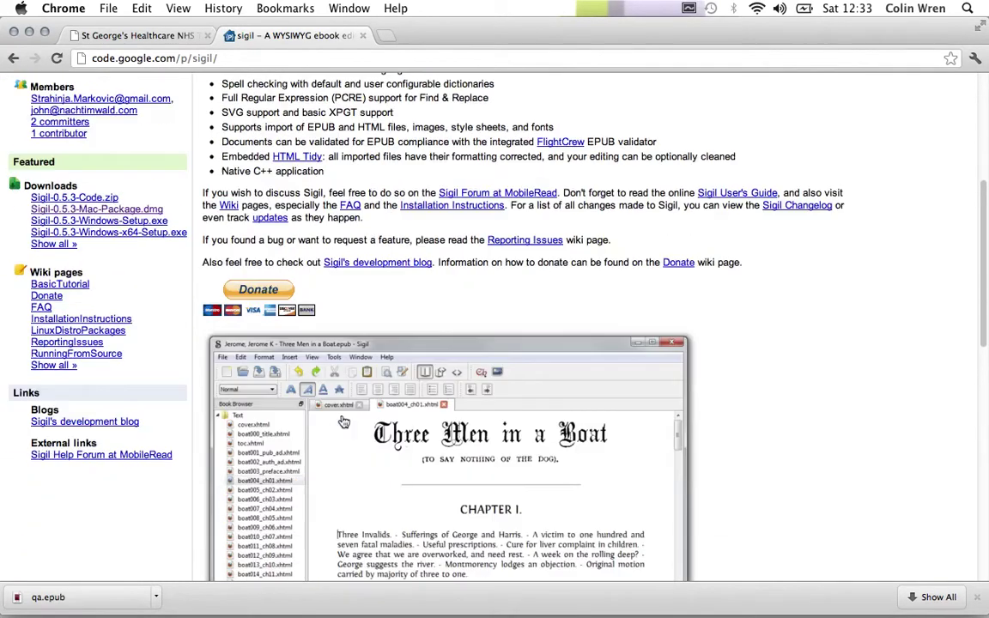
{"action": "scroll", "coordinate": [223, 475], "scroll_direction": "up", "scroll_amount": 13}
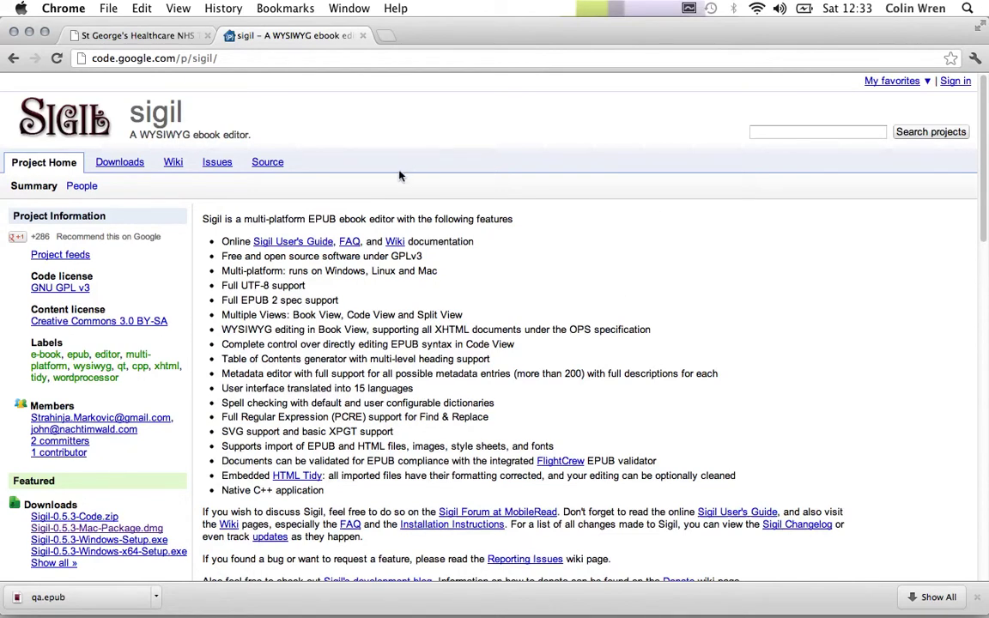
{"action": "mouse_move", "coordinate": [562, 592]}
Go to calibre-ebook.com and browse its Download page
{"action": "left_click", "coordinate": [314, 54]}
{"action": "type", "text": "calibre-ebook.com"}
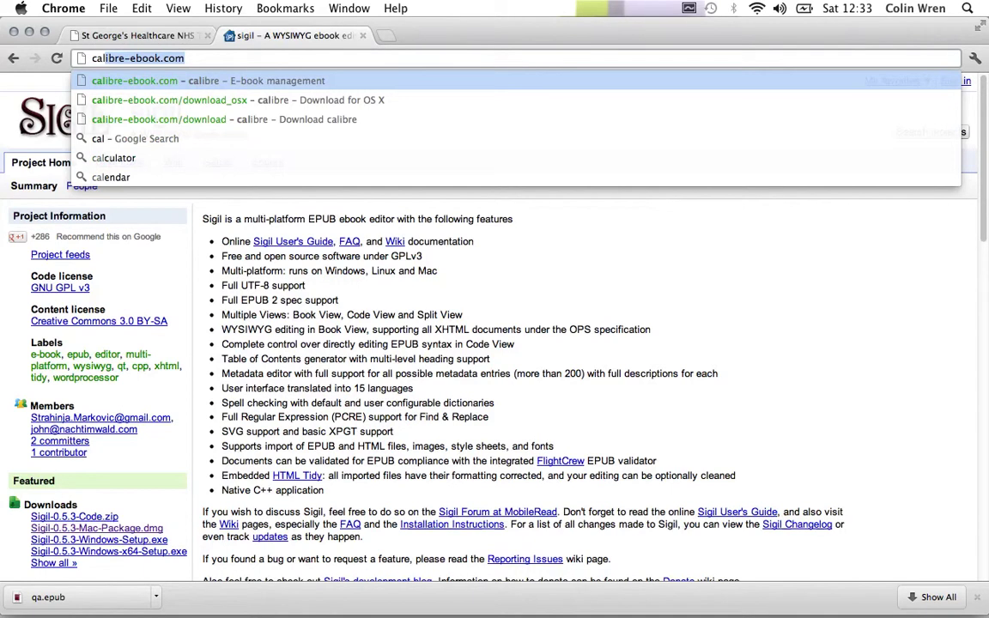
{"action": "key", "text": "Return"}
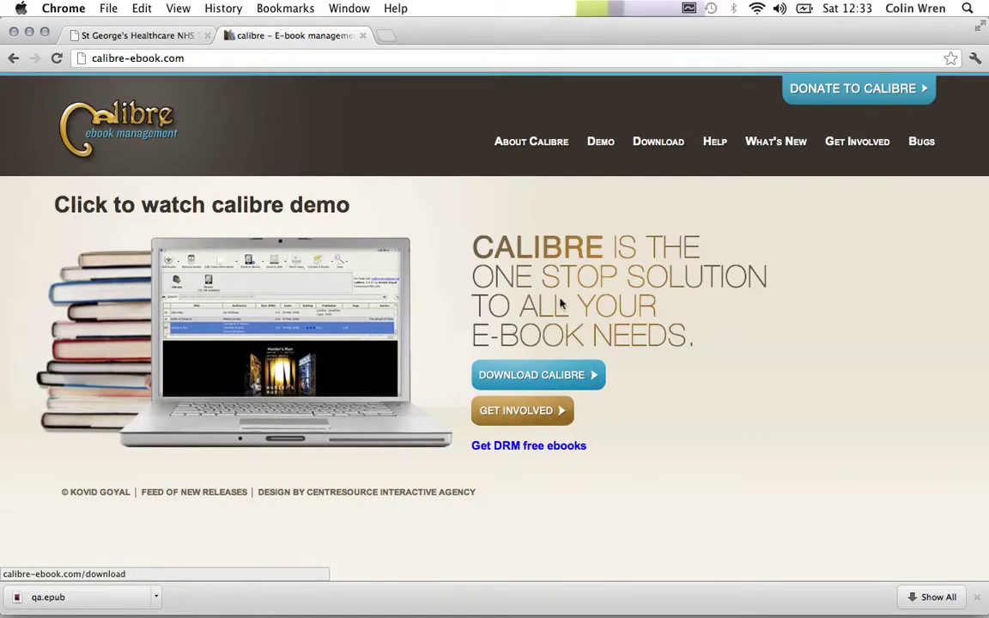
{"action": "left_click", "coordinate": [657, 142]}
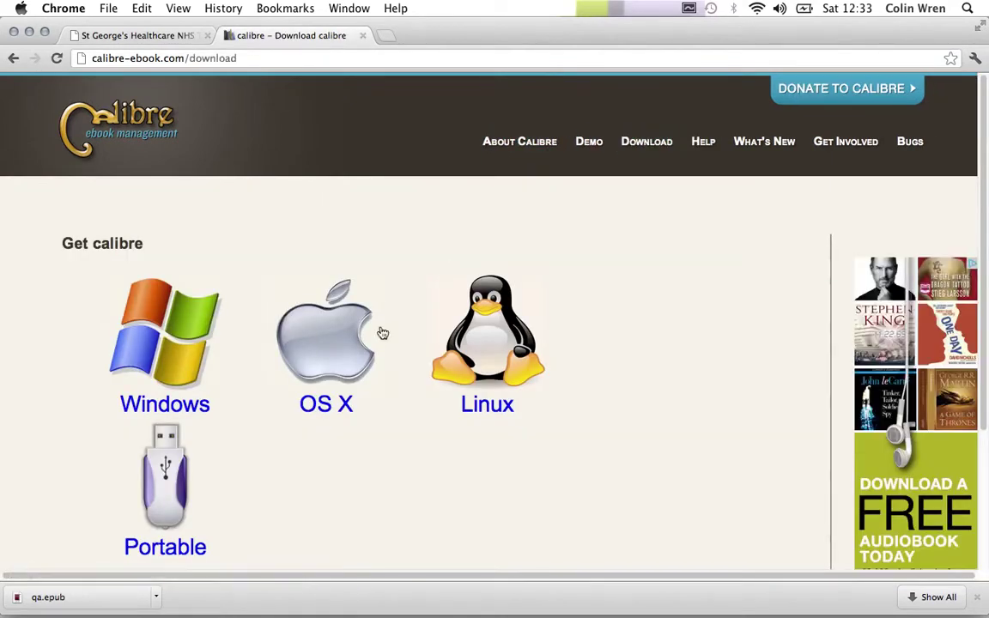
{"action": "scroll", "coordinate": [144, 353], "scroll_direction": "down", "scroll_amount": 1}
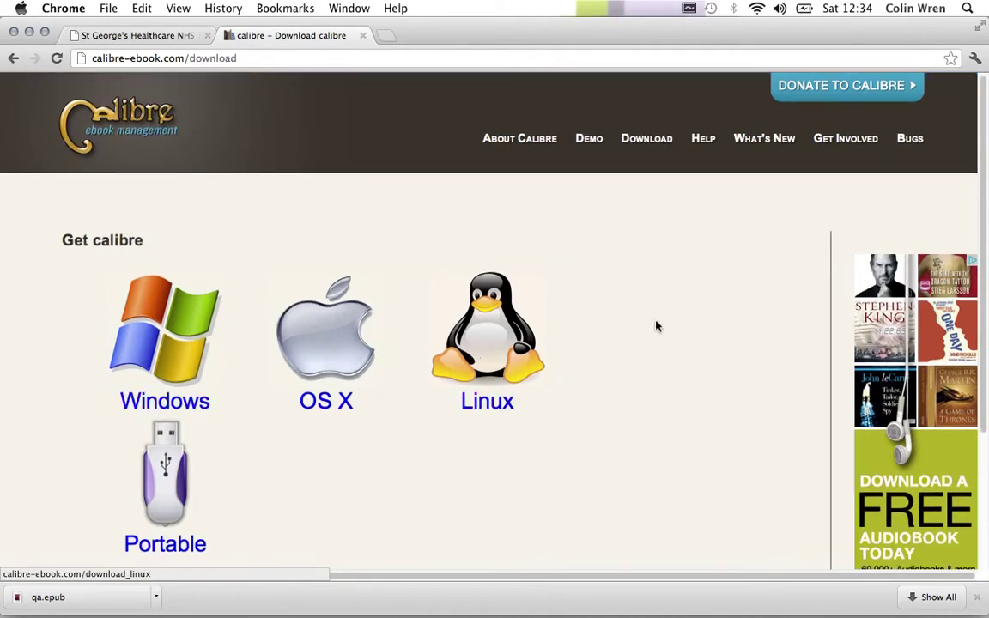
{"action": "scroll", "coordinate": [560, 368], "scroll_direction": "down", "scroll_amount": 5}
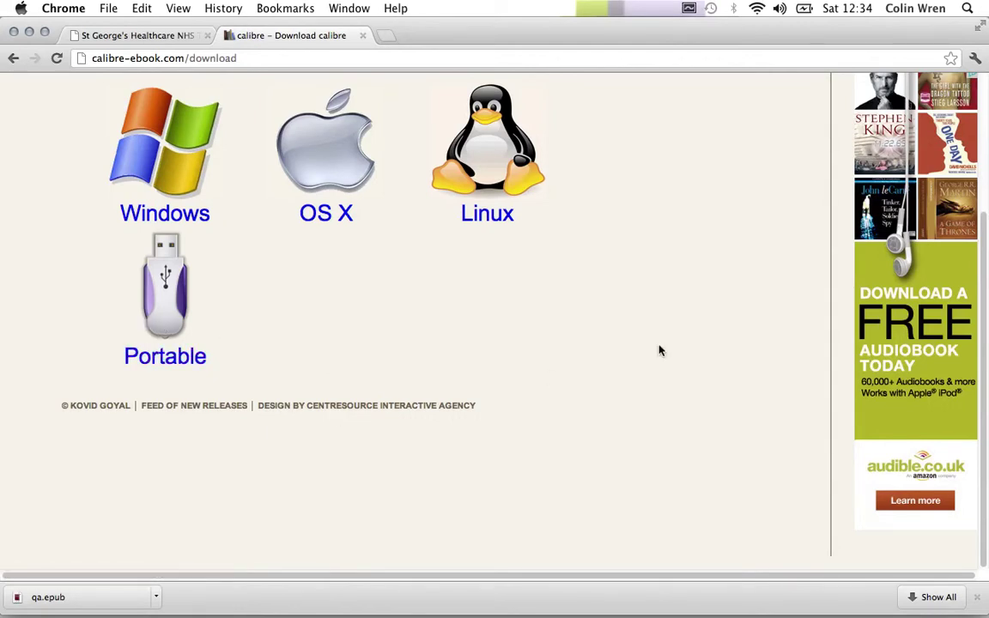
{"action": "scroll", "coordinate": [657, 349], "scroll_direction": "up", "scroll_amount": 5}
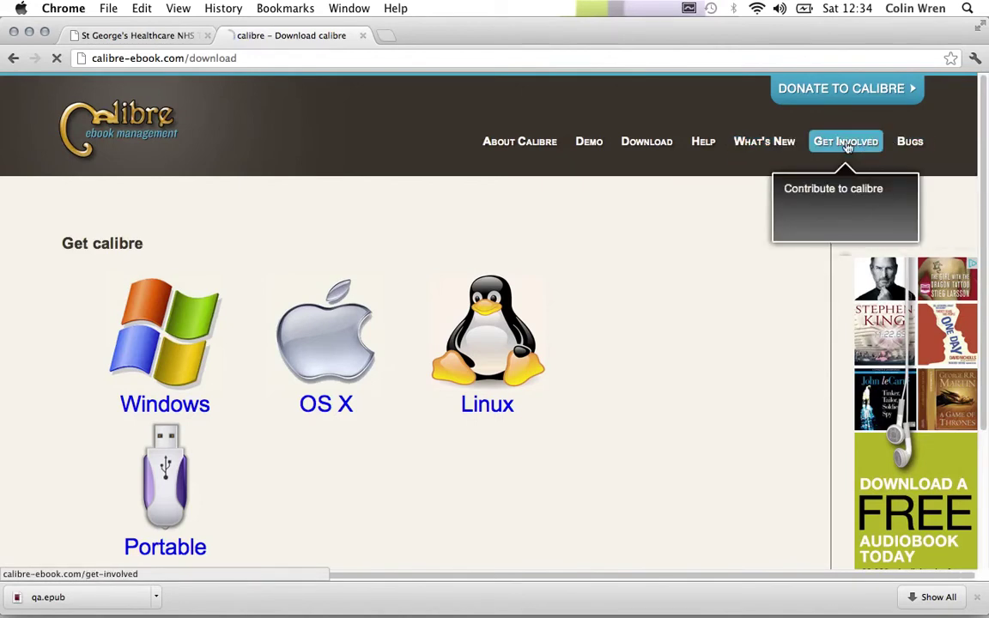
Browse calibre's Get Involved page, then close the calibre tab
{"action": "left_click", "coordinate": [845, 142]}
{"action": "scroll", "coordinate": [601, 305], "scroll_direction": "down", "scroll_amount": 5}
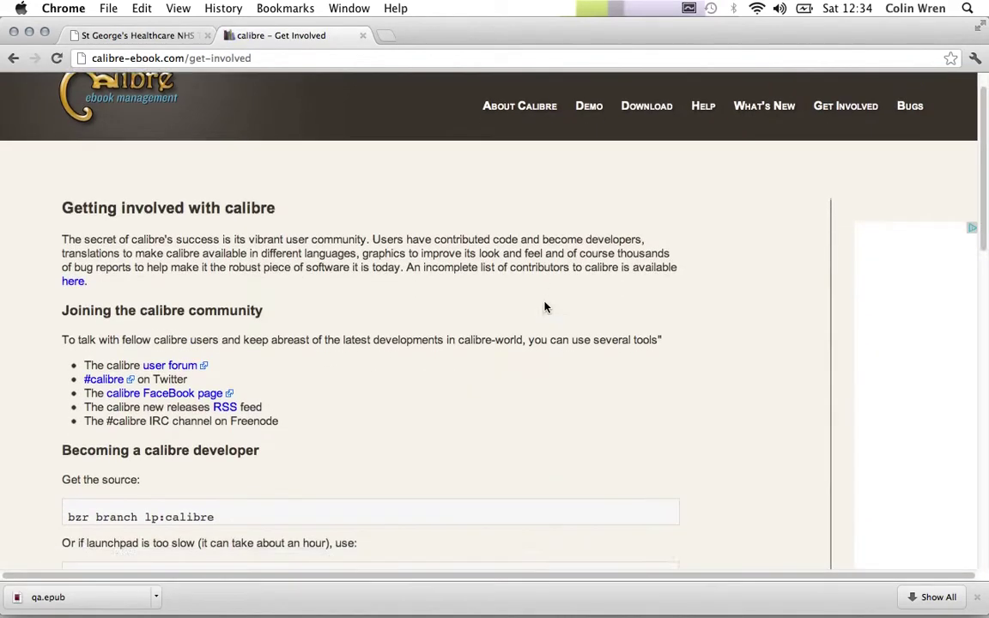
{"action": "scroll", "coordinate": [545, 306], "scroll_direction": "down", "scroll_amount": 1}
{"action": "scroll", "coordinate": [545, 306], "scroll_direction": "up", "scroll_amount": 6}
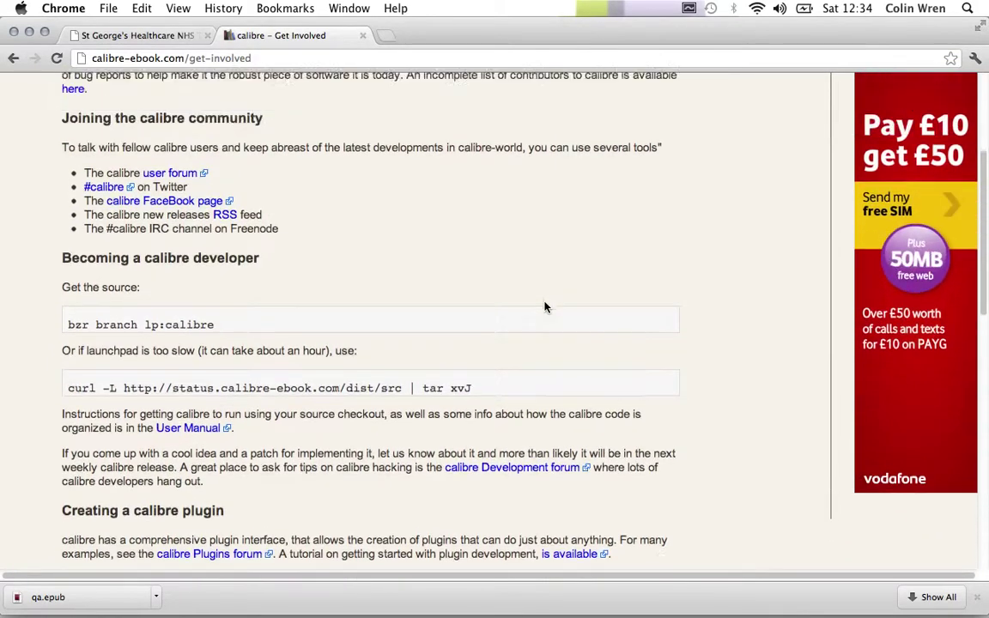
{"action": "scroll", "coordinate": [544, 306], "scroll_direction": "down", "scroll_amount": 6}
{"action": "scroll", "coordinate": [543, 308], "scroll_direction": "down", "scroll_amount": 15}
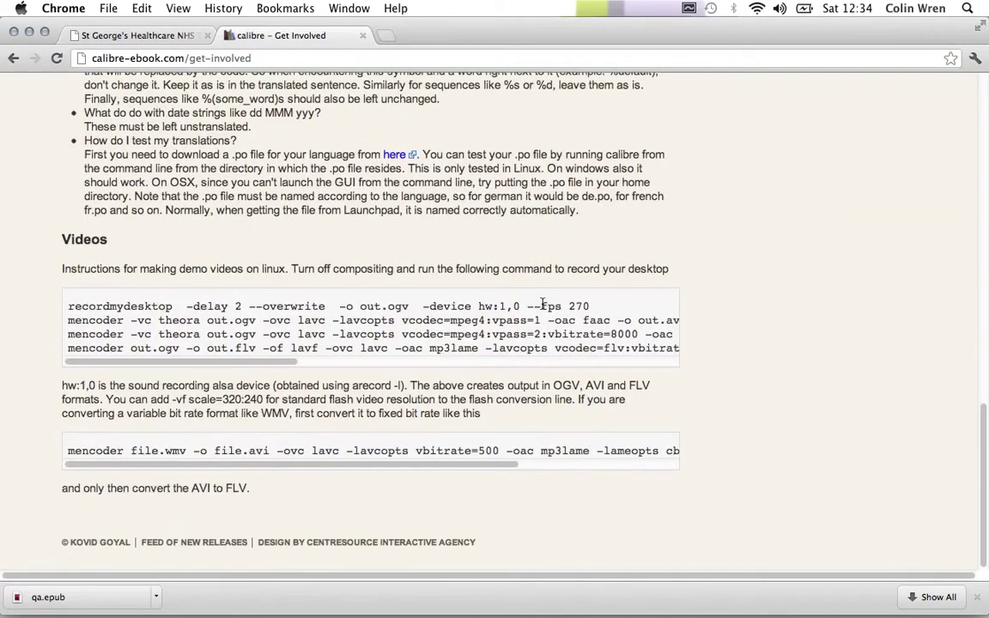
{"action": "scroll", "coordinate": [539, 311], "scroll_direction": "up", "scroll_amount": 20}
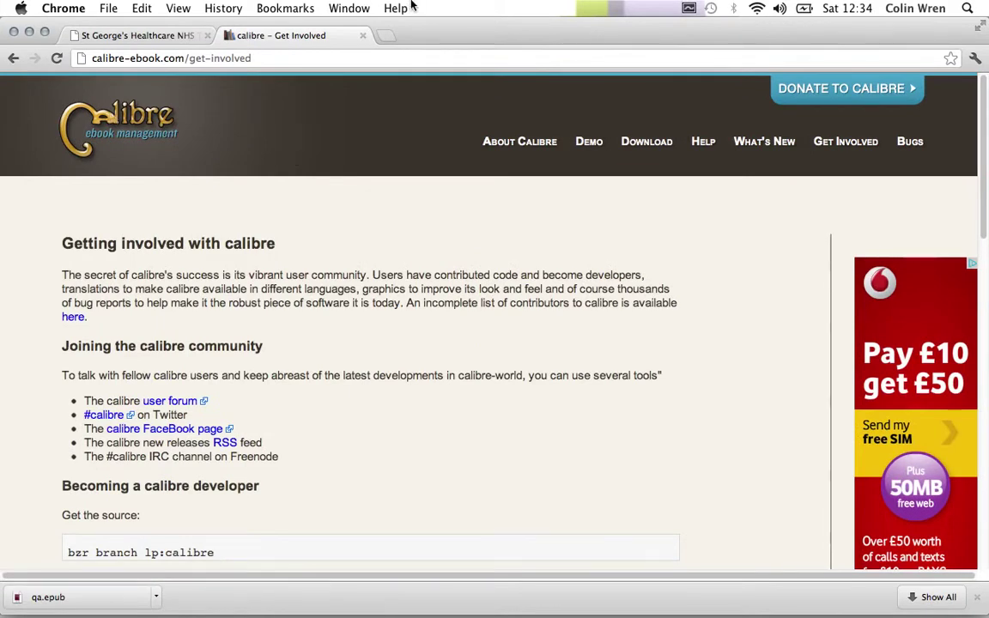
{"action": "left_click", "coordinate": [362, 35]}
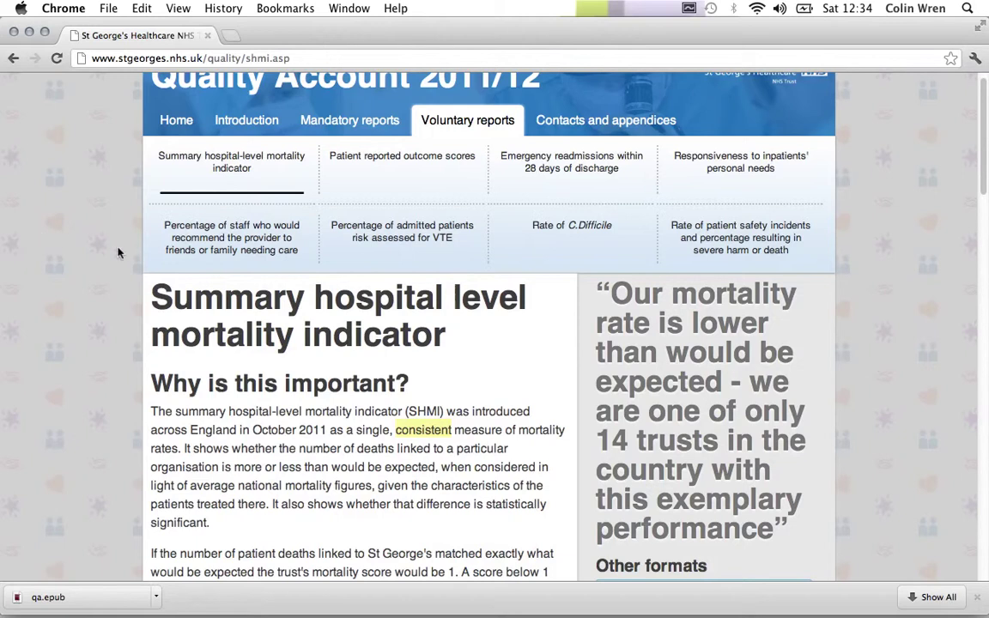
Scroll the St George's SHMI page to the Our outcomes table showing 0.78 and 0.77
{"action": "scroll", "coordinate": [120, 250], "scroll_direction": "down", "scroll_amount": 4}
{"action": "scroll", "coordinate": [126, 254], "scroll_direction": "up", "scroll_amount": 5}
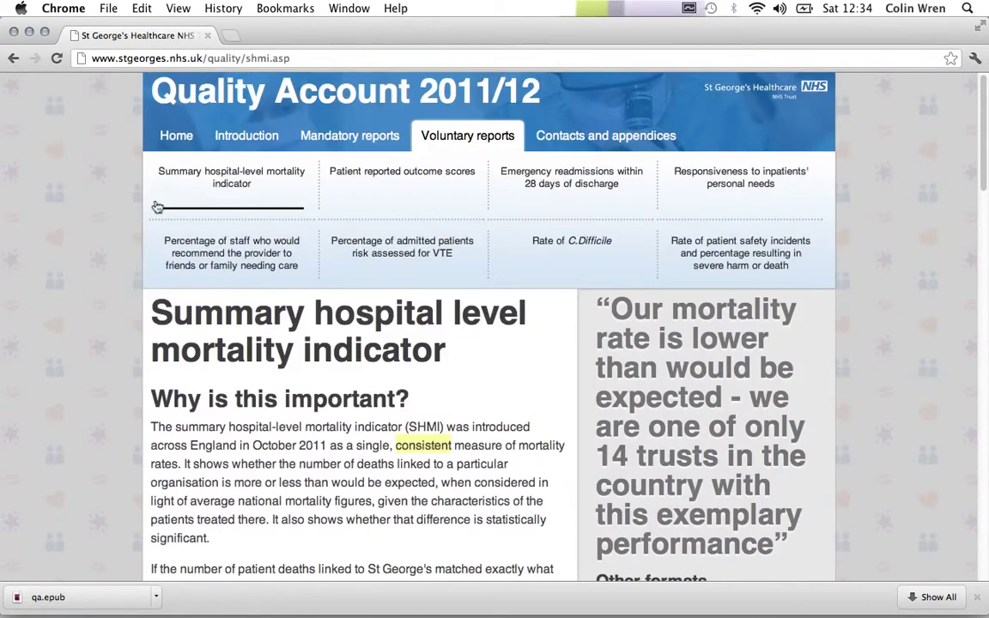
{"action": "scroll", "coordinate": [537, 328], "scroll_direction": "down", "scroll_amount": 10}
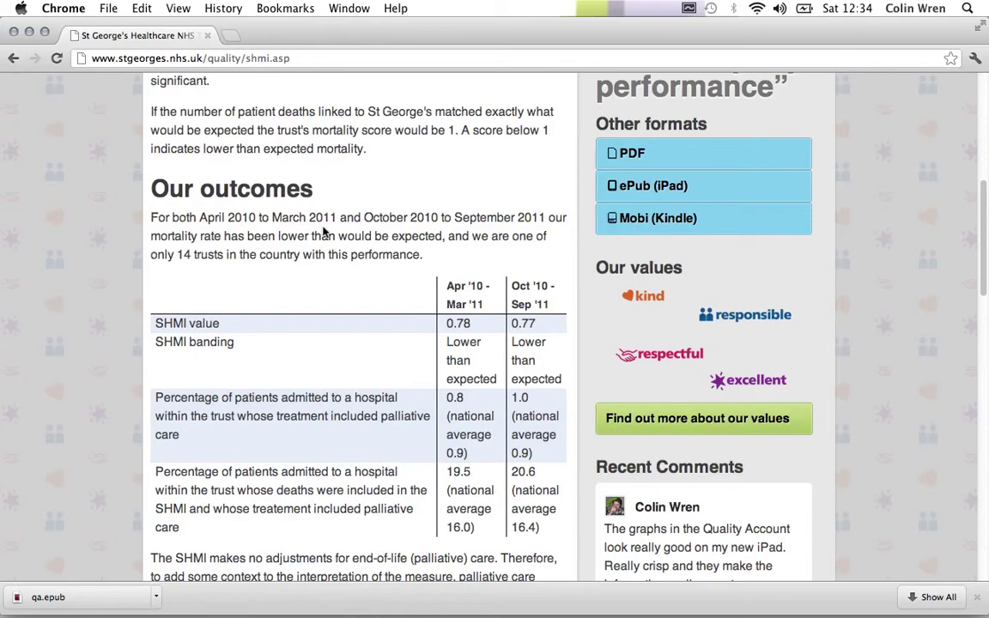
{"action": "left_click", "coordinate": [307, 58]}
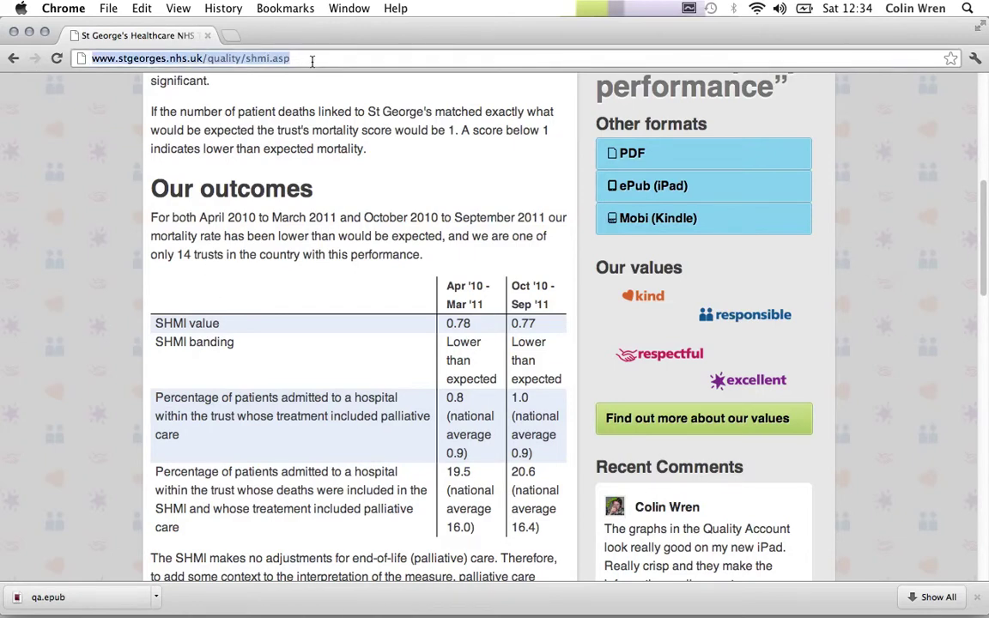
Load the presenter's Twitter profile page on twitter.com, then switch to QuickTime Player
{"action": "type", "text": "twitter"}
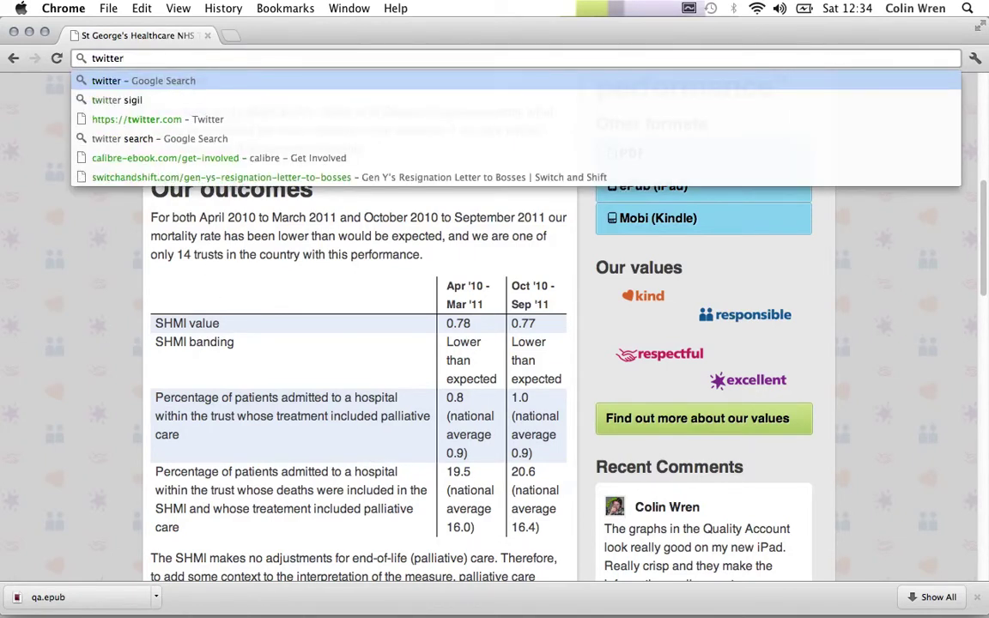
{"action": "key", "text": "Down"}
{"action": "key", "text": "Down"}
{"action": "type", "text": "/colinwren"}
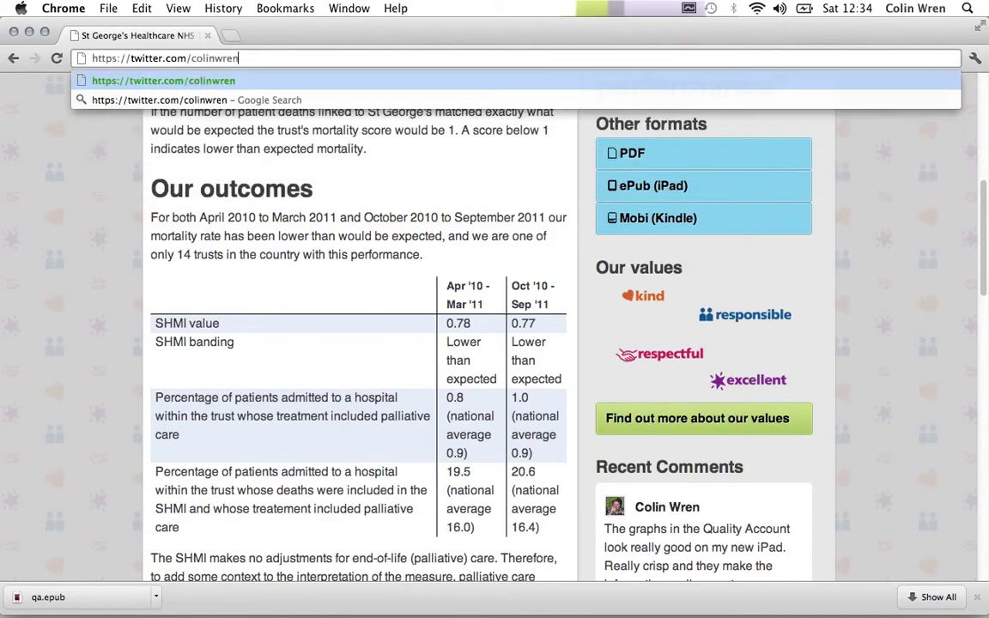
{"action": "key", "text": "Return"}
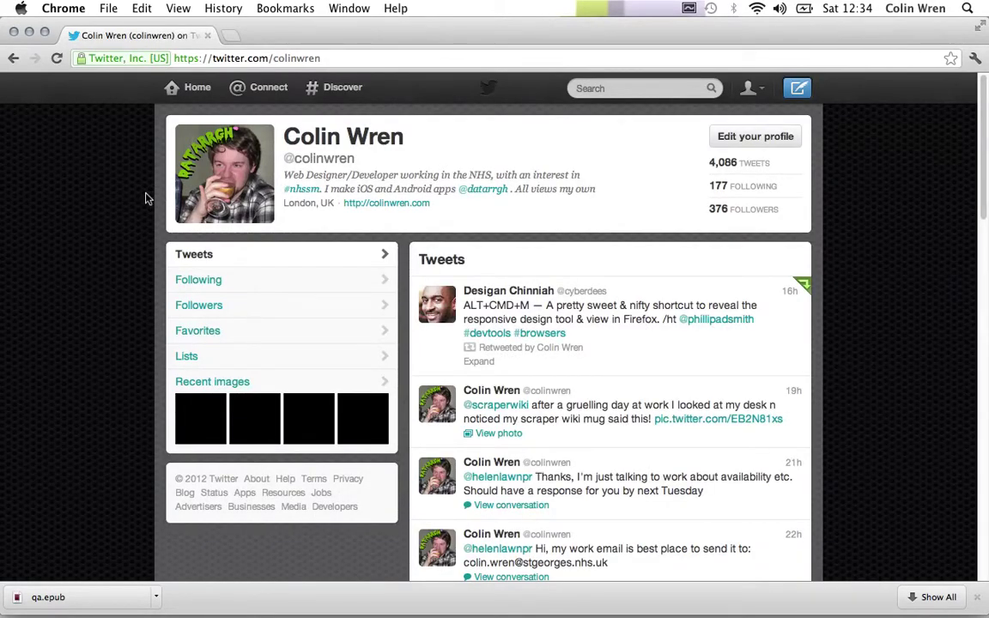
{"action": "scroll", "coordinate": [122, 198], "scroll_direction": "down", "scroll_amount": 5}
{"action": "scroll", "coordinate": [123, 199], "scroll_direction": "up", "scroll_amount": 5}
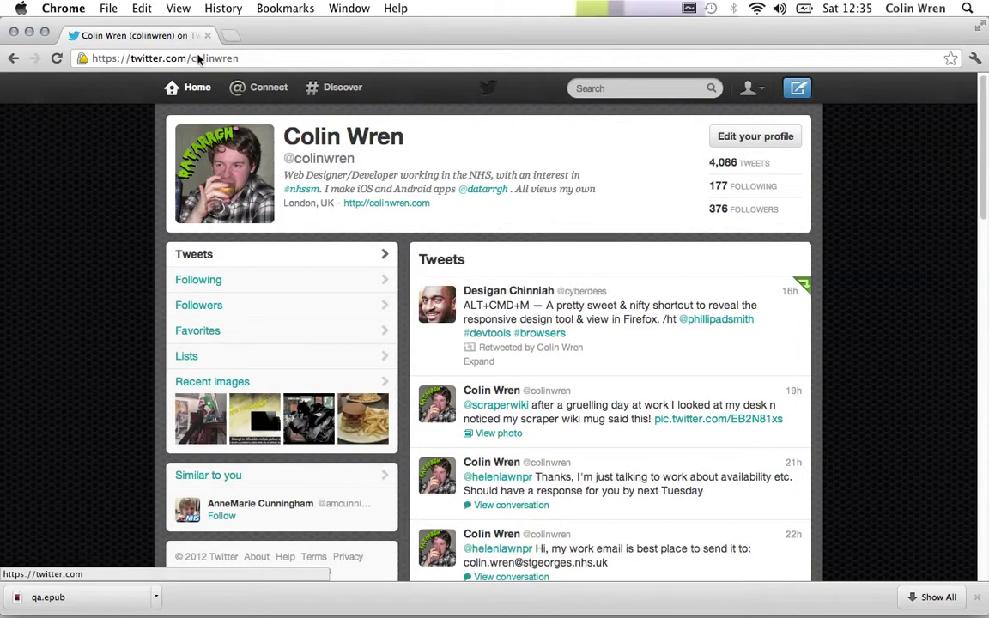
{"action": "mouse_move", "coordinate": [357, 611]}
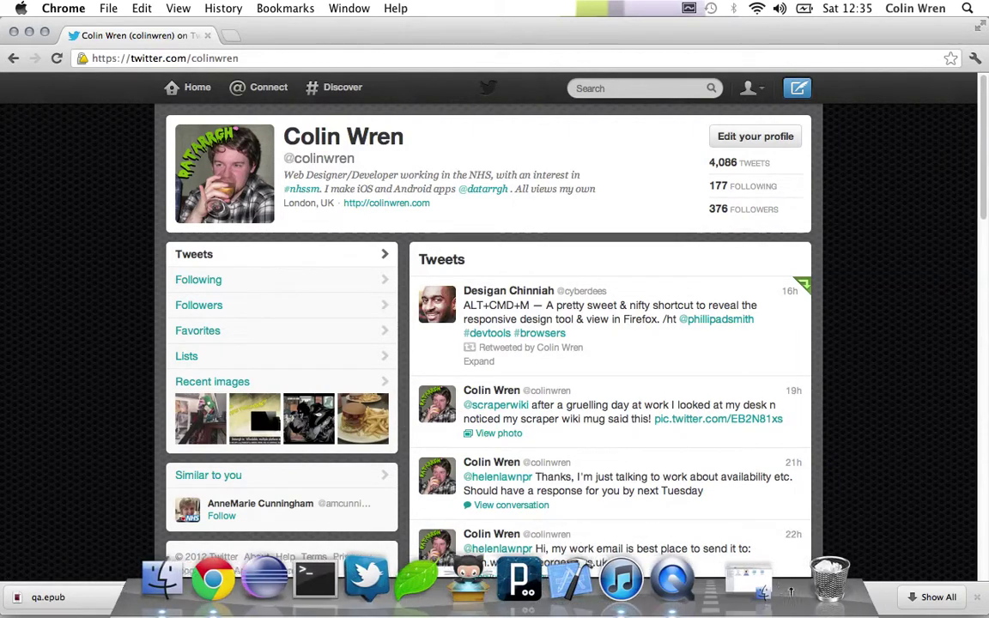
{"action": "left_click", "coordinate": [794, 597]}
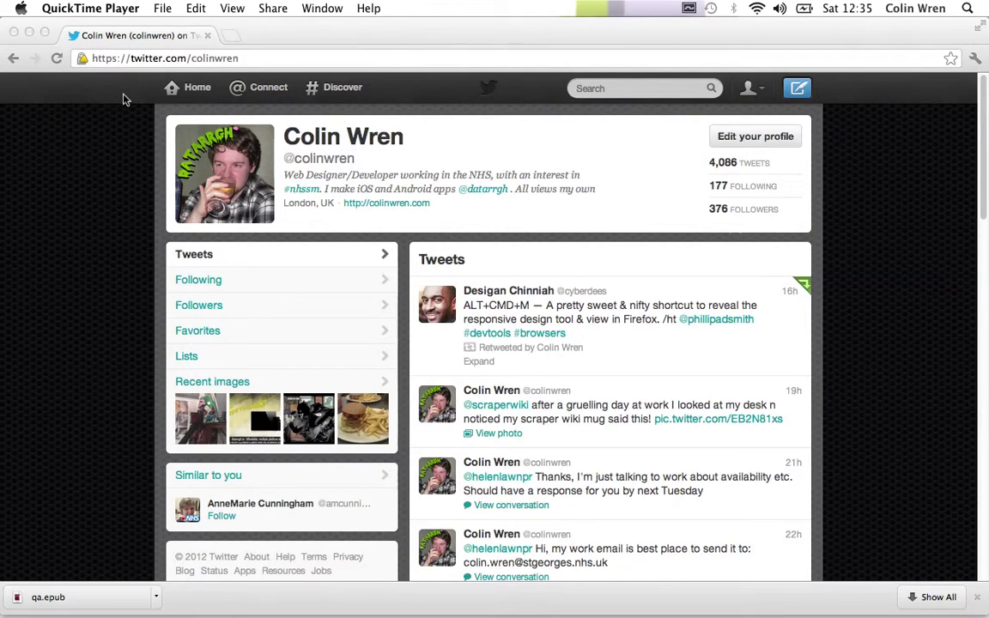